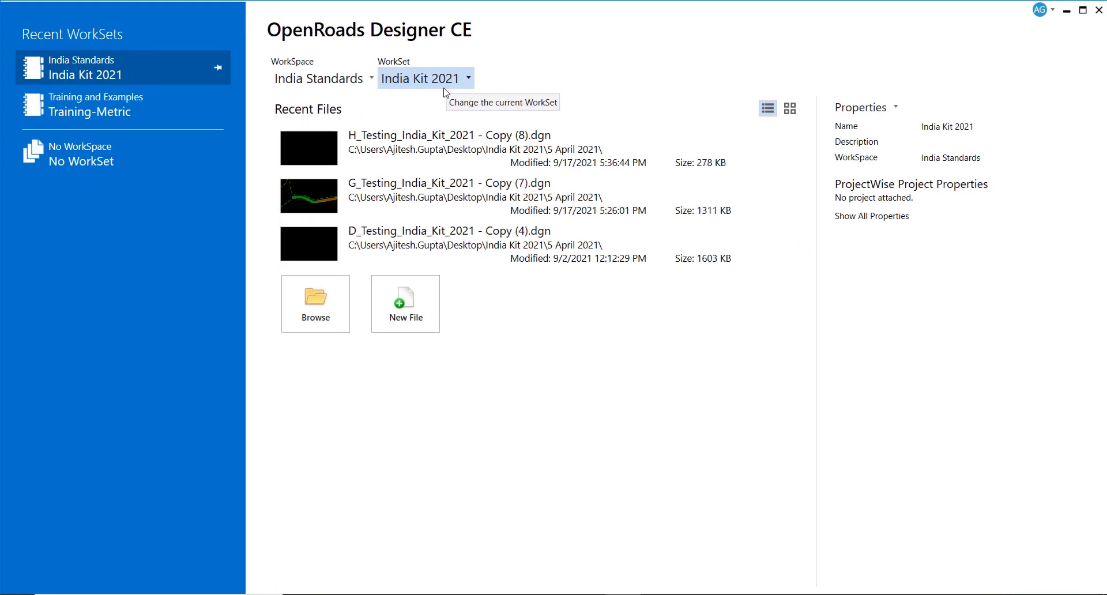
- Select India Standards from the WorkSpace list
{"action": "left_click", "coordinate": [359, 83]}
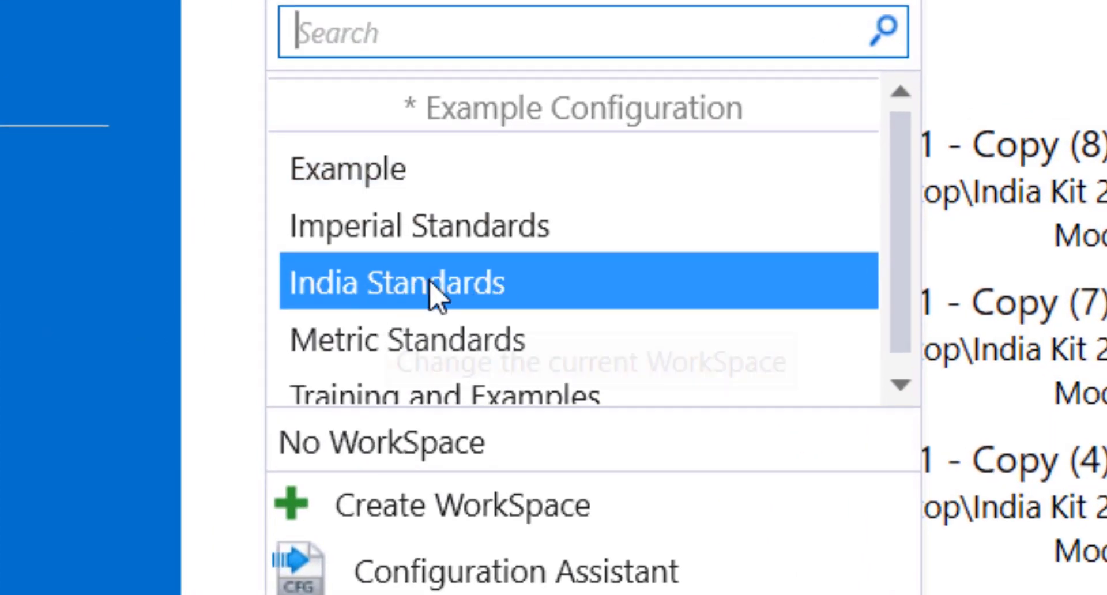
{"action": "left_click", "coordinate": [404, 287]}
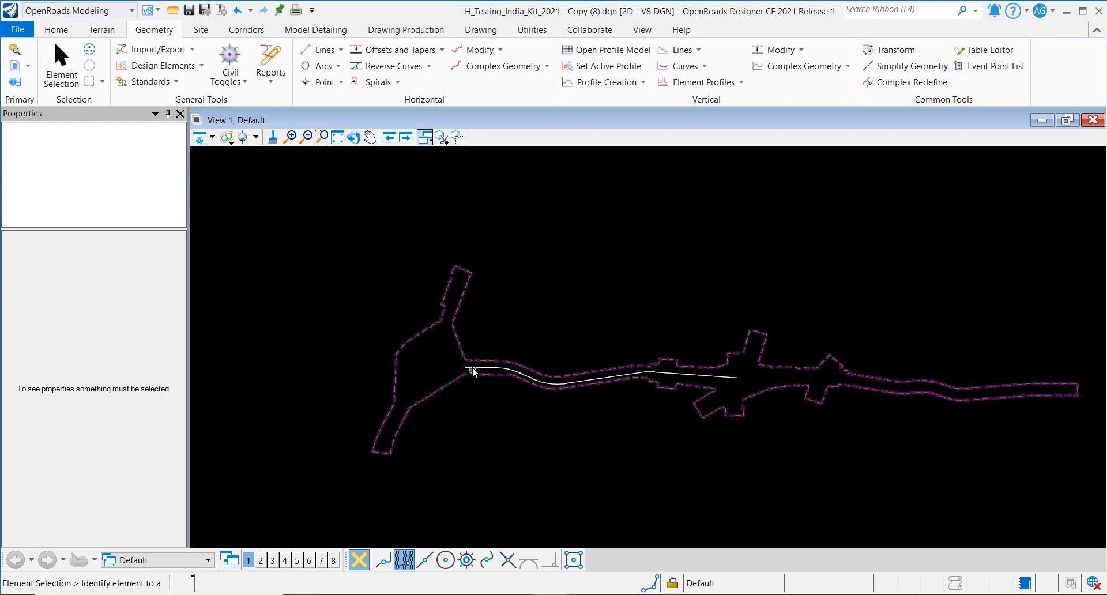
{"action": "scroll", "coordinate": [469, 370], "scroll_direction": "up", "scroll_amount": 3}
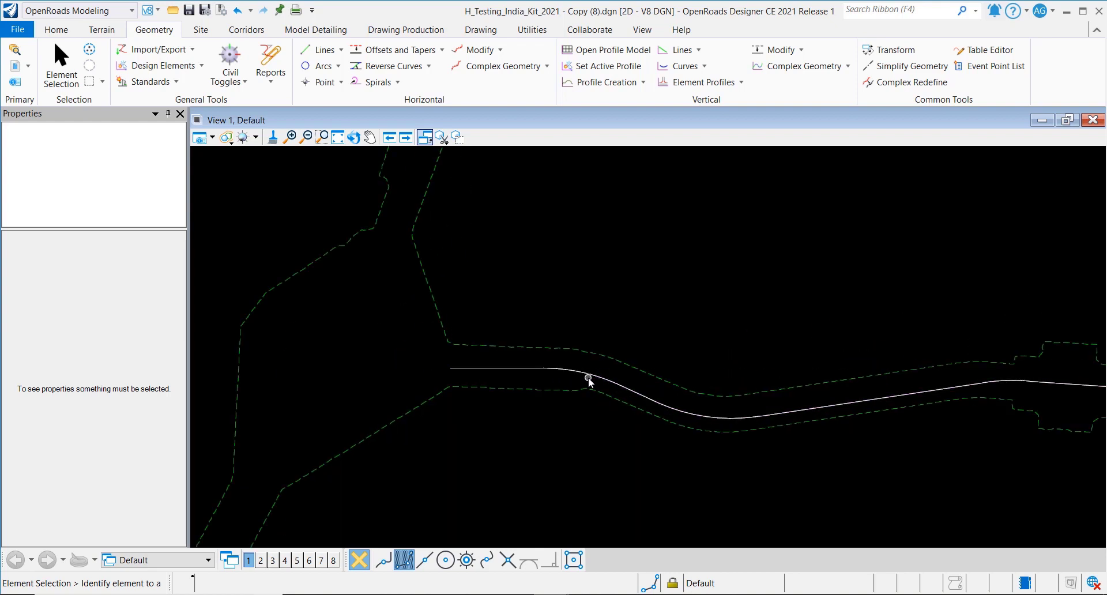
{"action": "scroll", "coordinate": [423, 375], "scroll_direction": "down", "scroll_amount": 2}
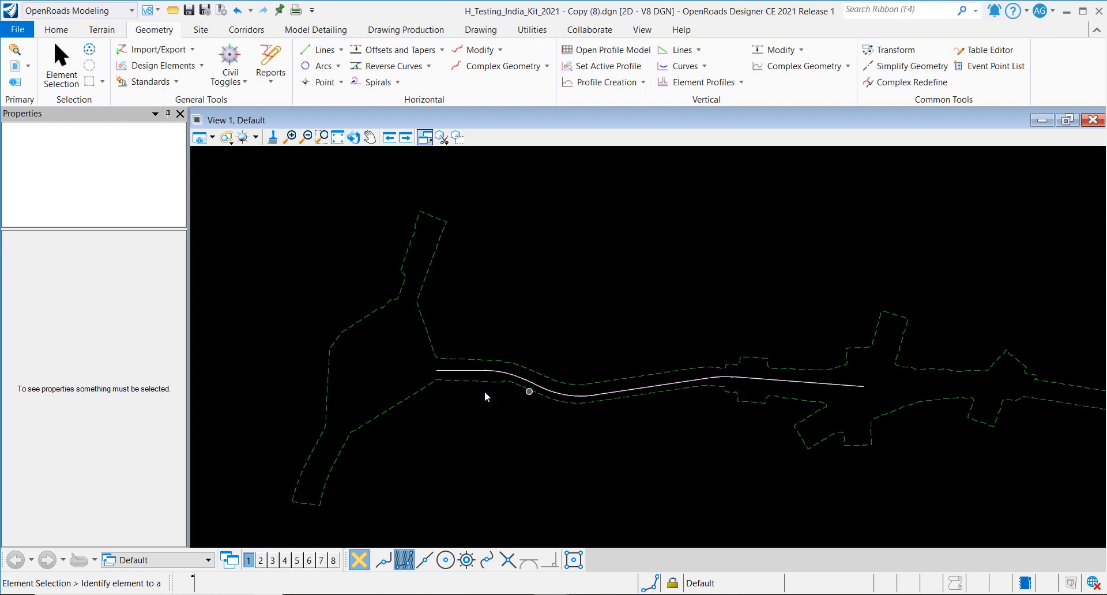
{"action": "scroll", "coordinate": [339, 390], "scroll_direction": "down", "scroll_amount": 1}
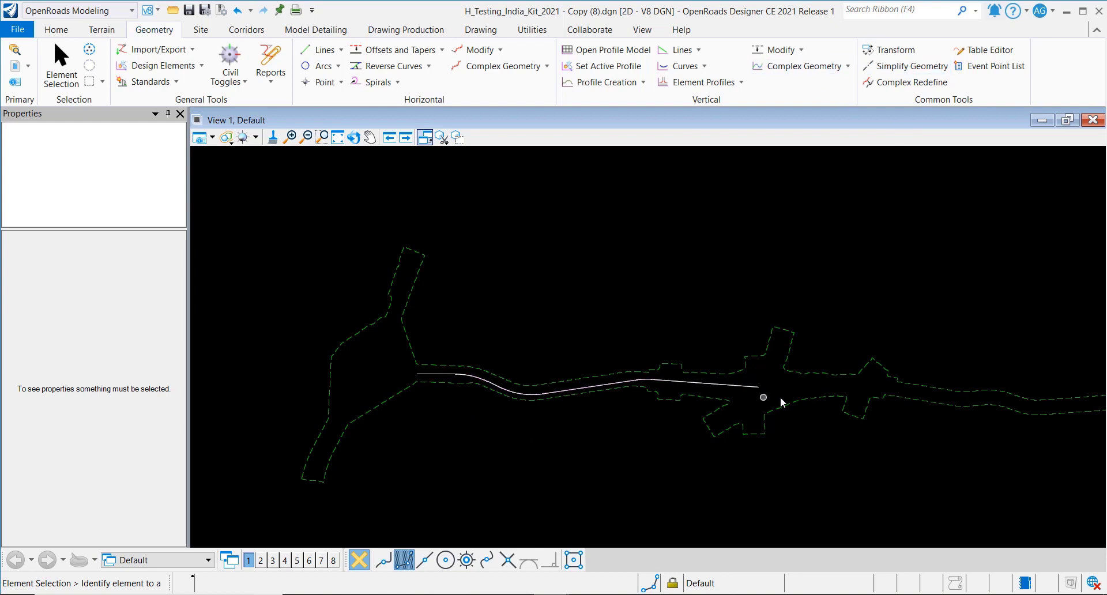
{"action": "scroll", "coordinate": [653, 402], "scroll_direction": "up", "scroll_amount": 2}
{"action": "middle_click_drag", "start_coordinate": [749, 391], "coordinate": [788, 390]}
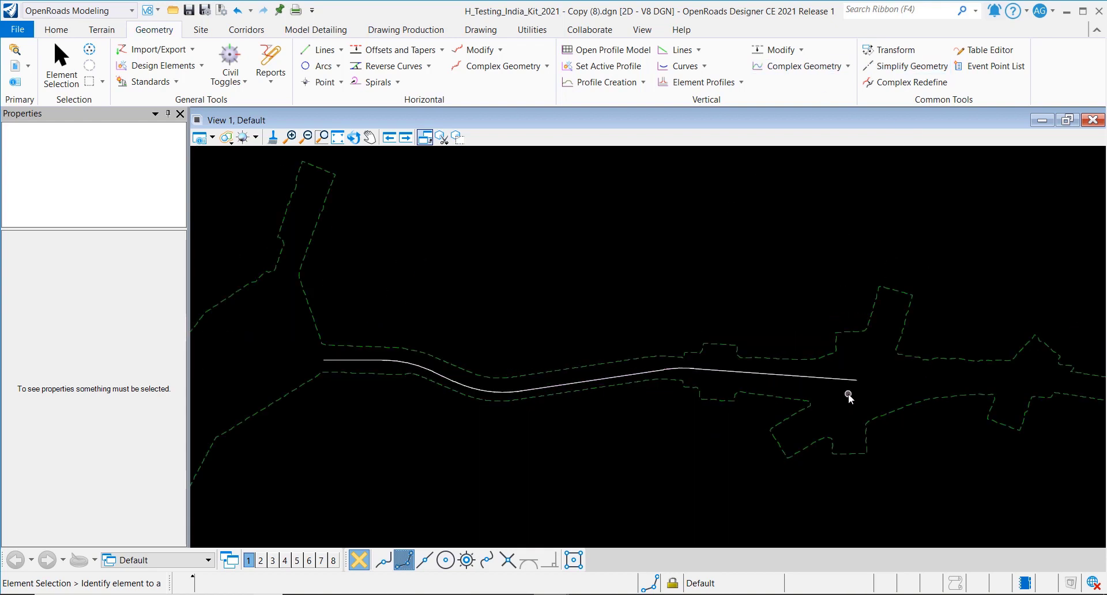
{"action": "scroll", "coordinate": [866, 426], "scroll_direction": "down", "scroll_amount": 1}
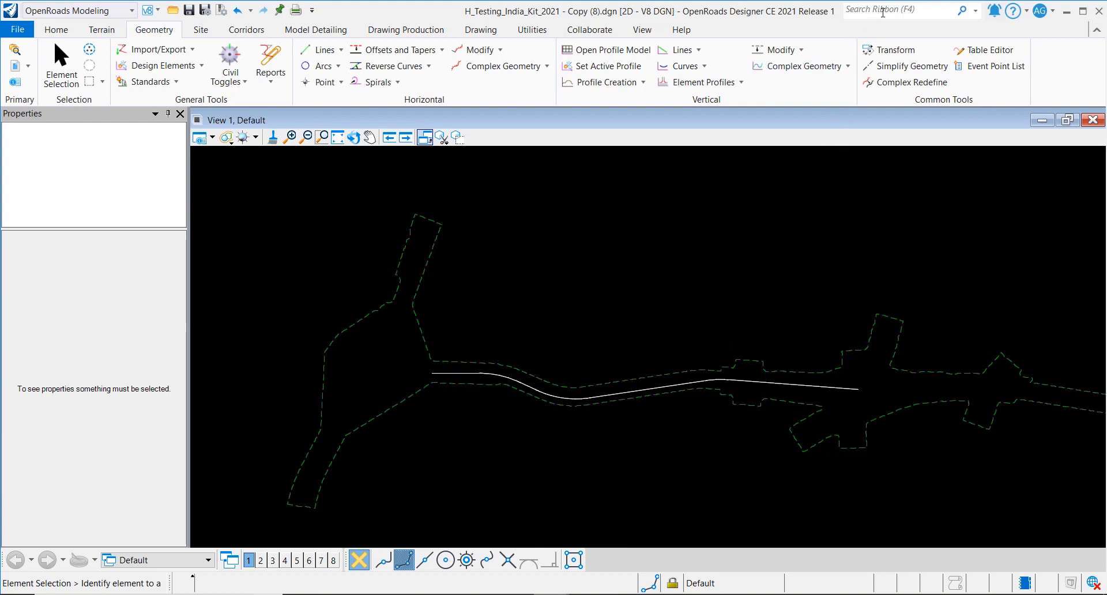
- Open Set Feature Definition via a 'set feat' search and pick Alignment type with CENTRELINE_IND_STD
{"action": "left_click", "coordinate": [882, 12]}
{"action": "type", "text": "set feat"}
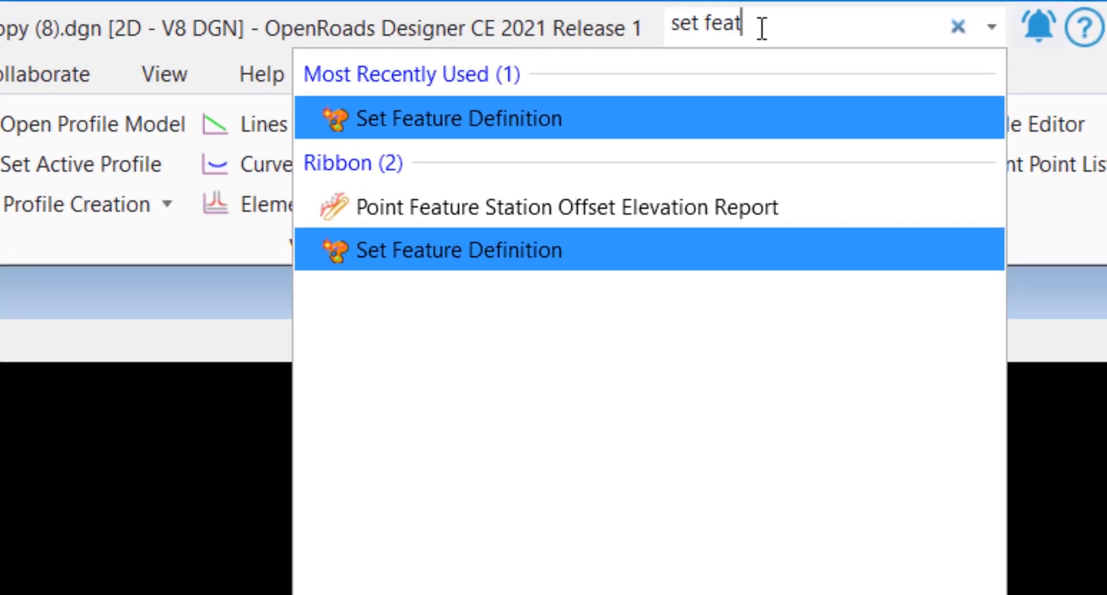
{"action": "key", "text": "Return"}
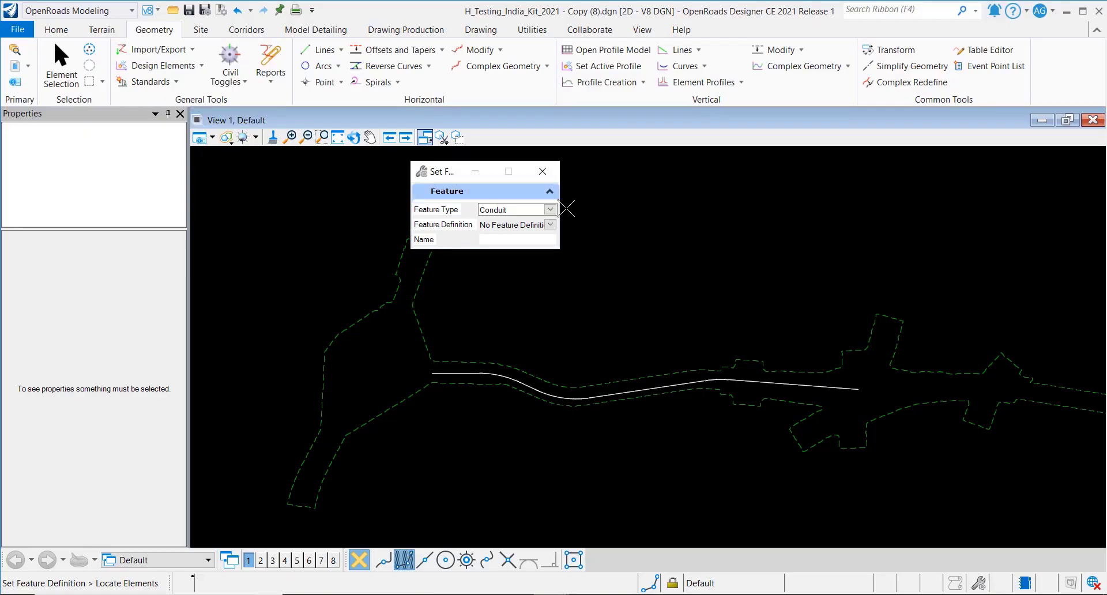
{"action": "left_click", "coordinate": [507, 209]}
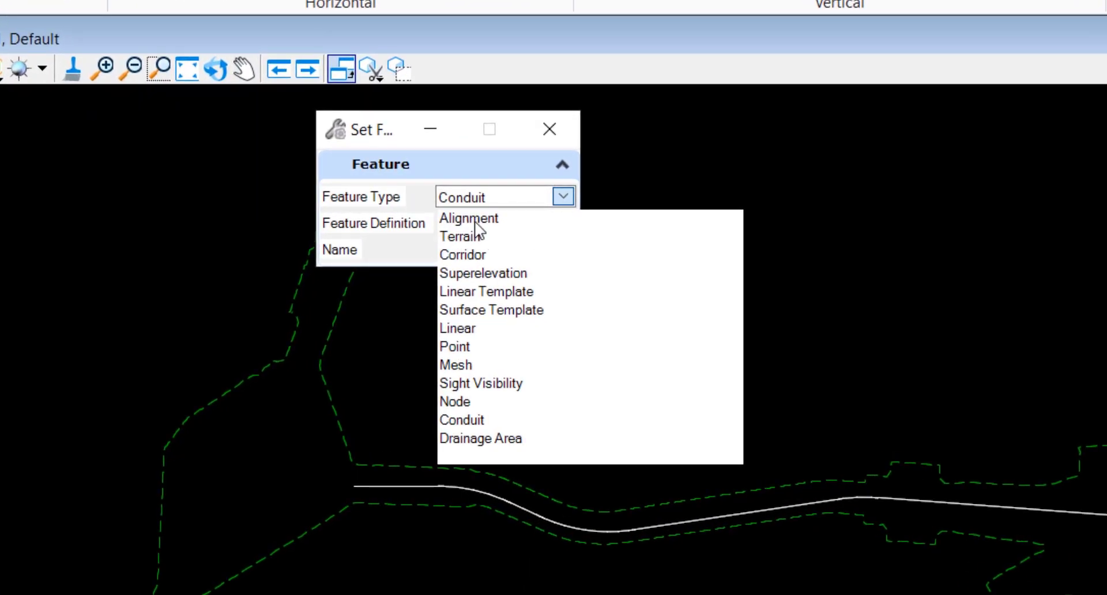
{"action": "left_click", "coordinate": [482, 219]}
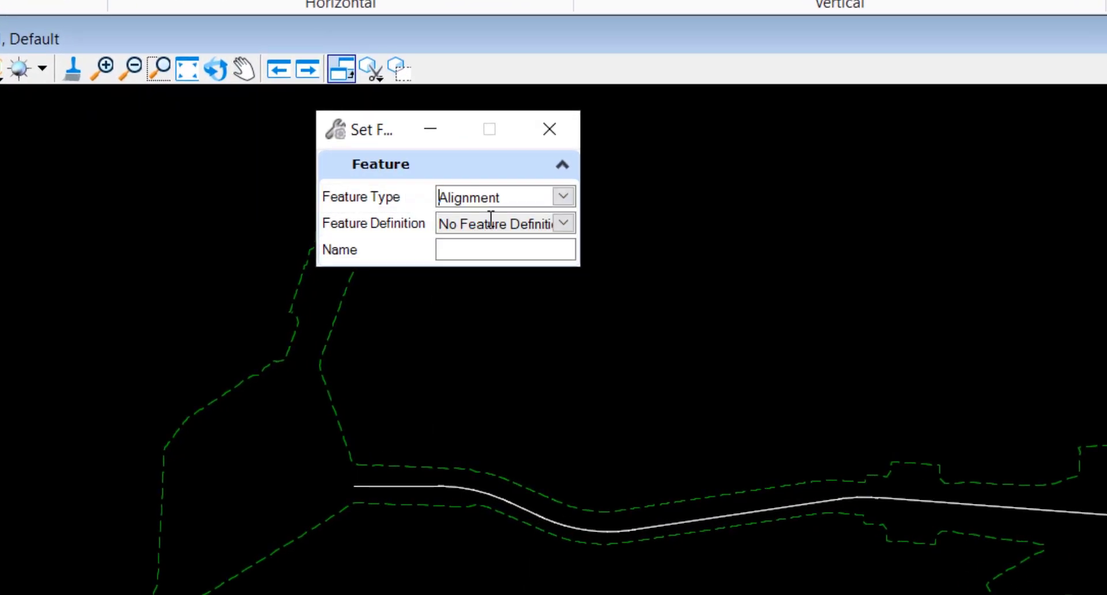
{"action": "left_click", "coordinate": [564, 224]}
{"action": "left_click", "coordinate": [449, 265]}
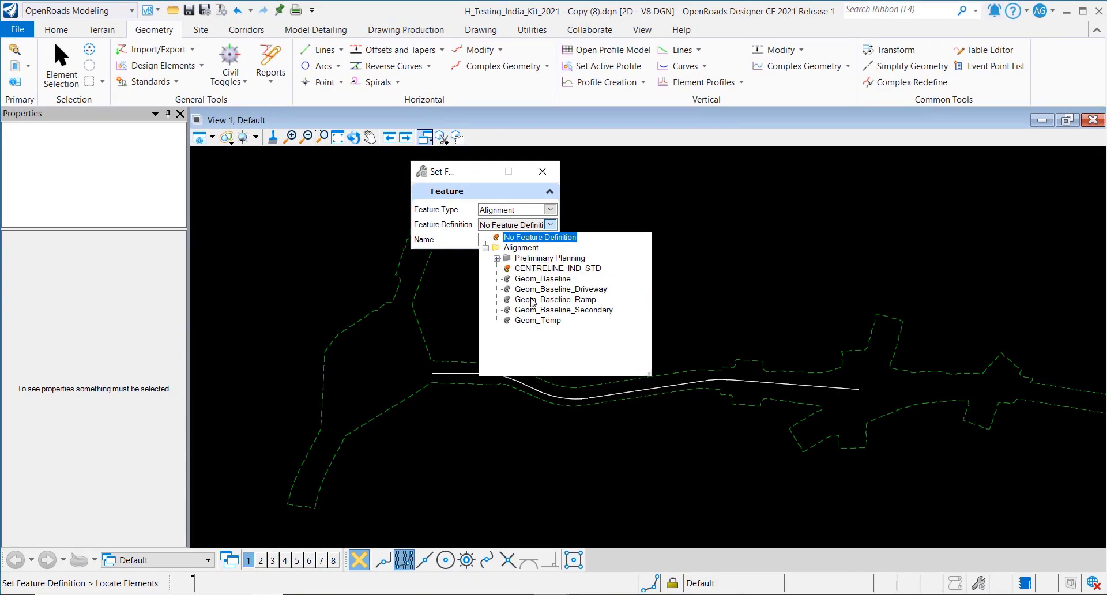
{"action": "left_click", "coordinate": [553, 268]}
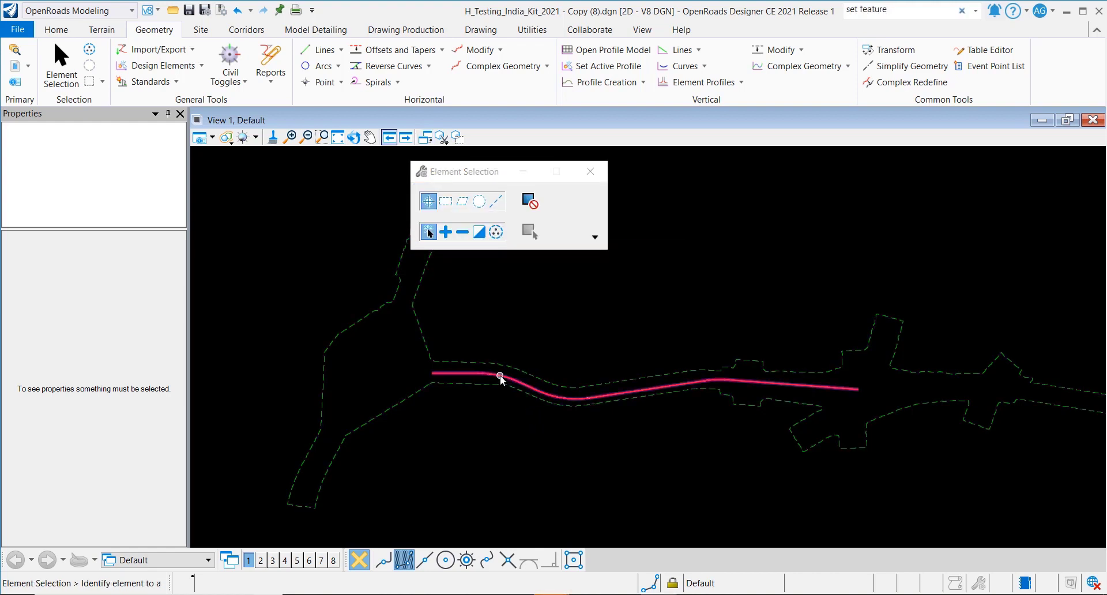
- Check the alignment's Feature in Properties, deselect it, then show Corridor Reports on the Corridors tab
{"action": "mouse_move", "coordinate": [500, 378]}
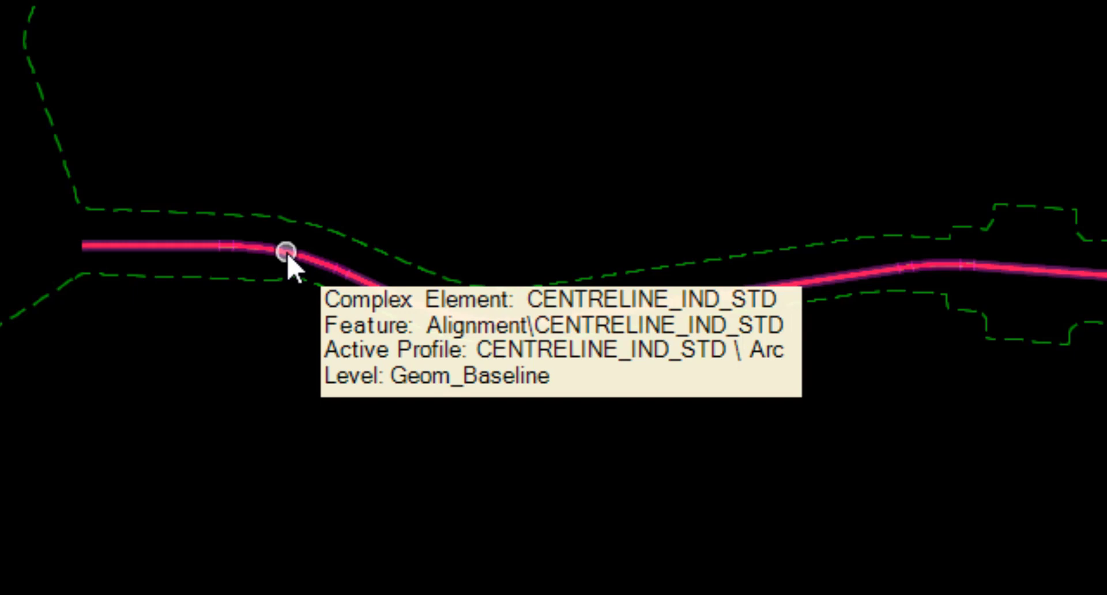
{"action": "left_click", "coordinate": [287, 254]}
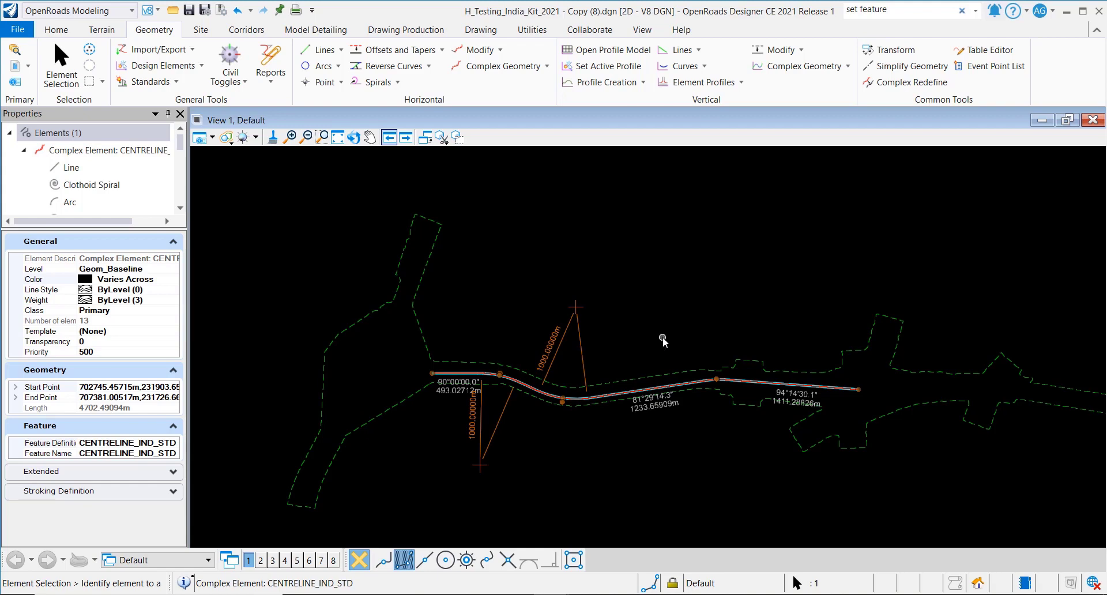
{"action": "left_click", "coordinate": [660, 344]}
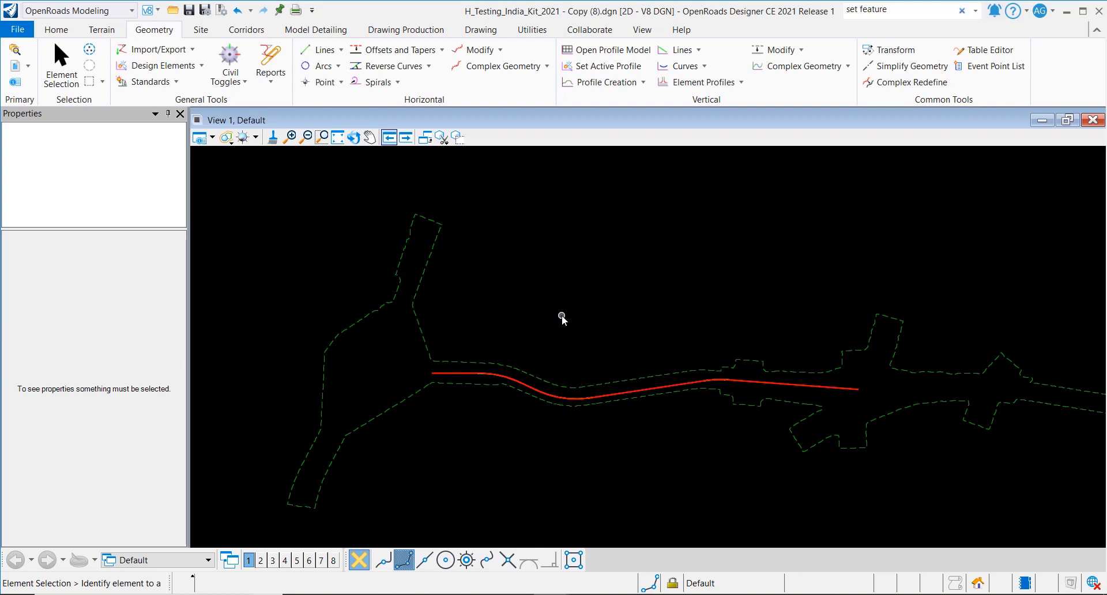
{"action": "left_click", "coordinate": [246, 30]}
{"action": "left_click", "coordinate": [824, 81]}
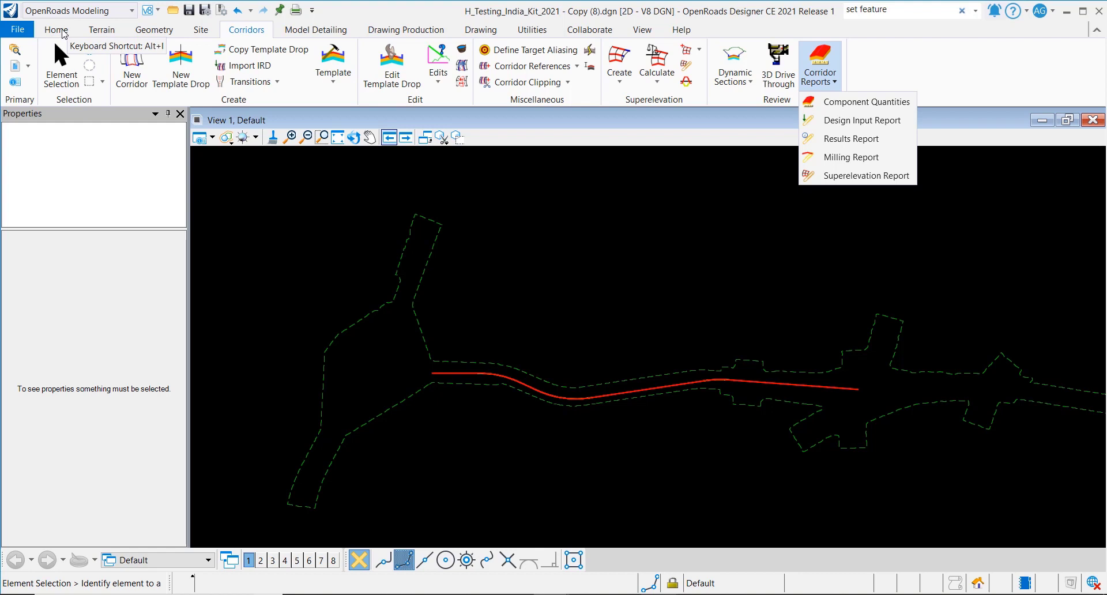
- Open the Explorer from the Home tab and move its window for more room
{"action": "left_click", "coordinate": [62, 32]}
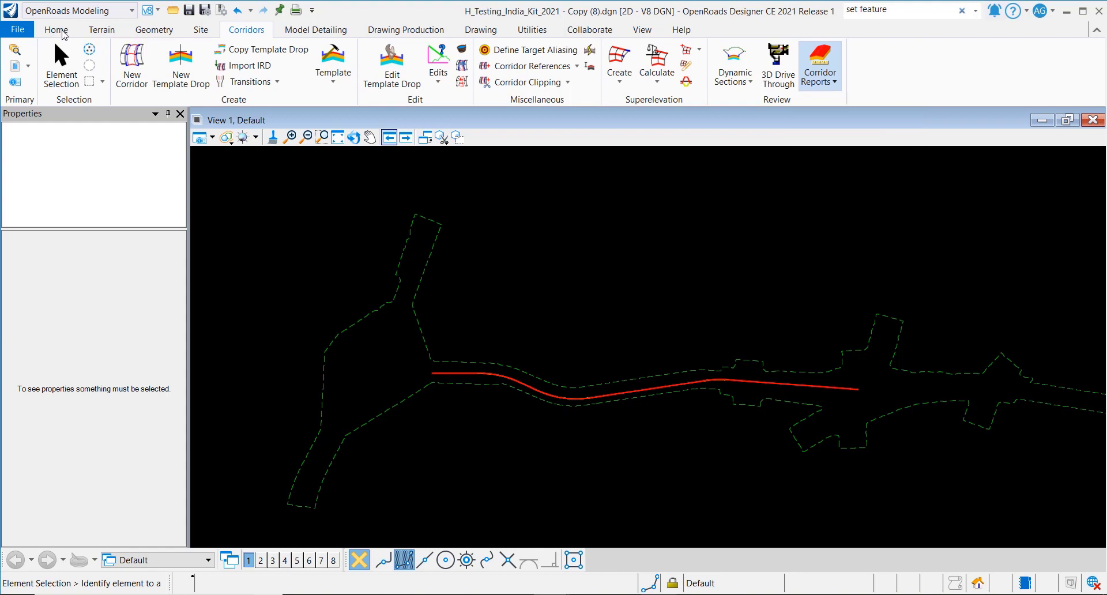
{"action": "left_click", "coordinate": [63, 32]}
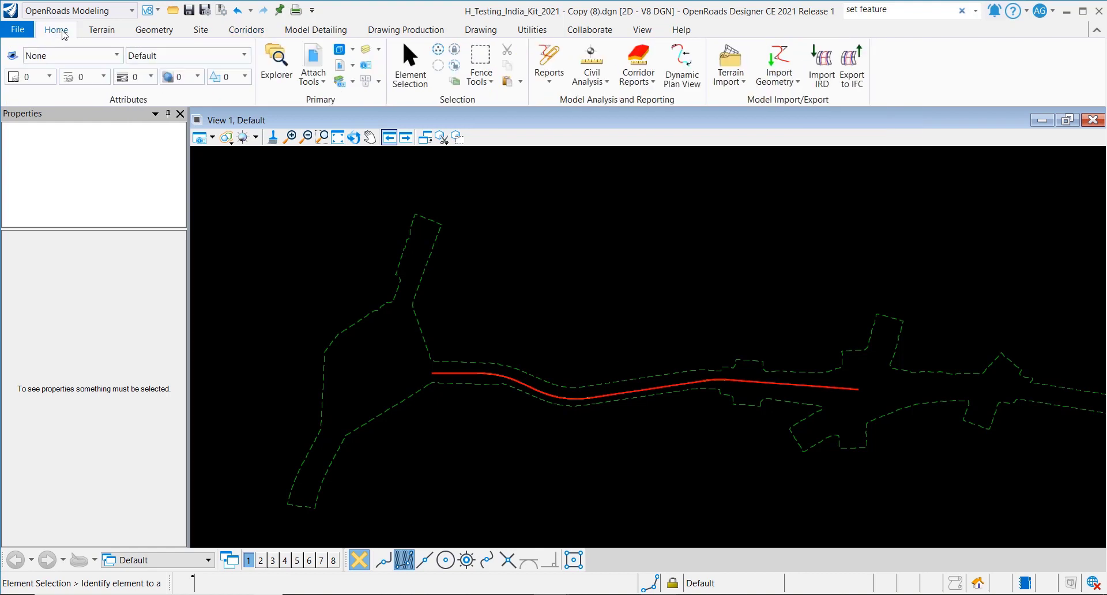
{"action": "left_click", "coordinate": [282, 78]}
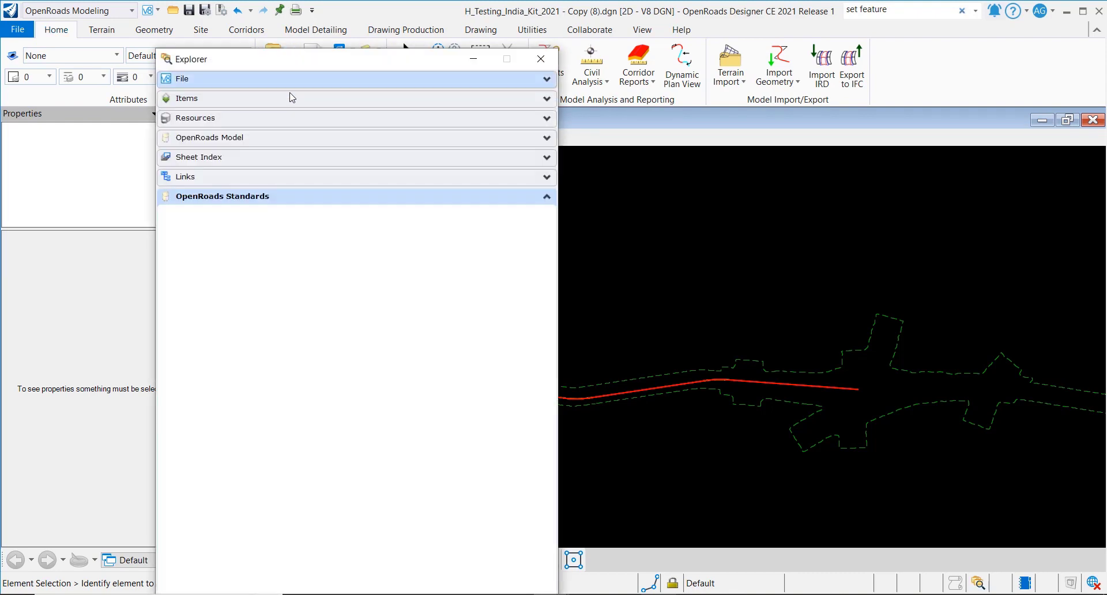
{"action": "left_click_drag", "start_coordinate": [305, 68], "coordinate": [395, 20]}
- Expand Standards > Libraries > Feature Definitions in OpenRoads Standards to list its six libraries
{"action": "left_click", "coordinate": [271, 202]}
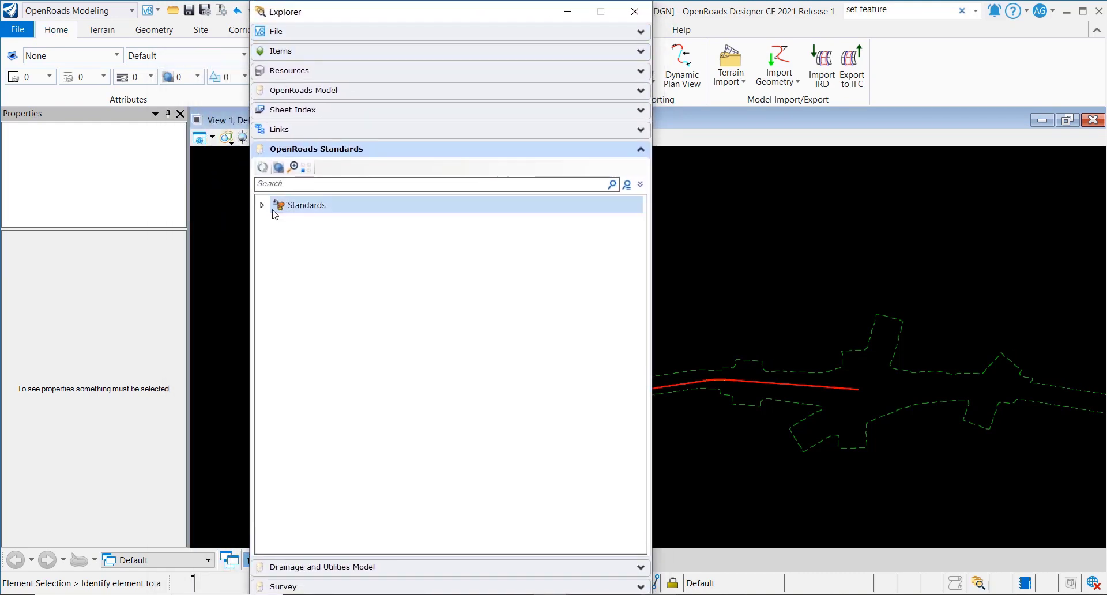
{"action": "left_click", "coordinate": [260, 206]}
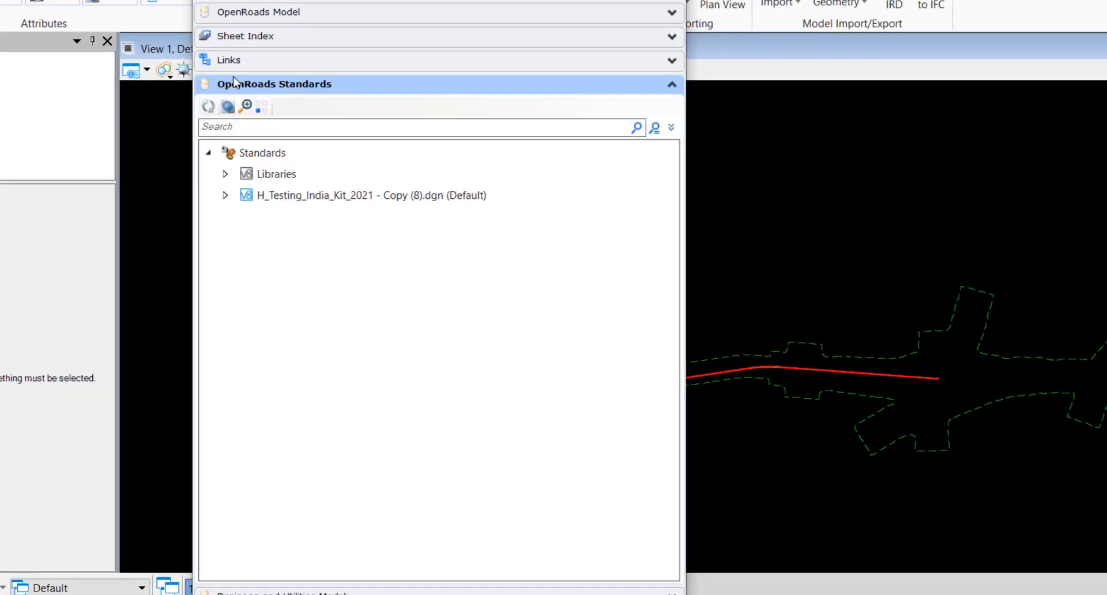
{"action": "left_click", "coordinate": [328, 240]}
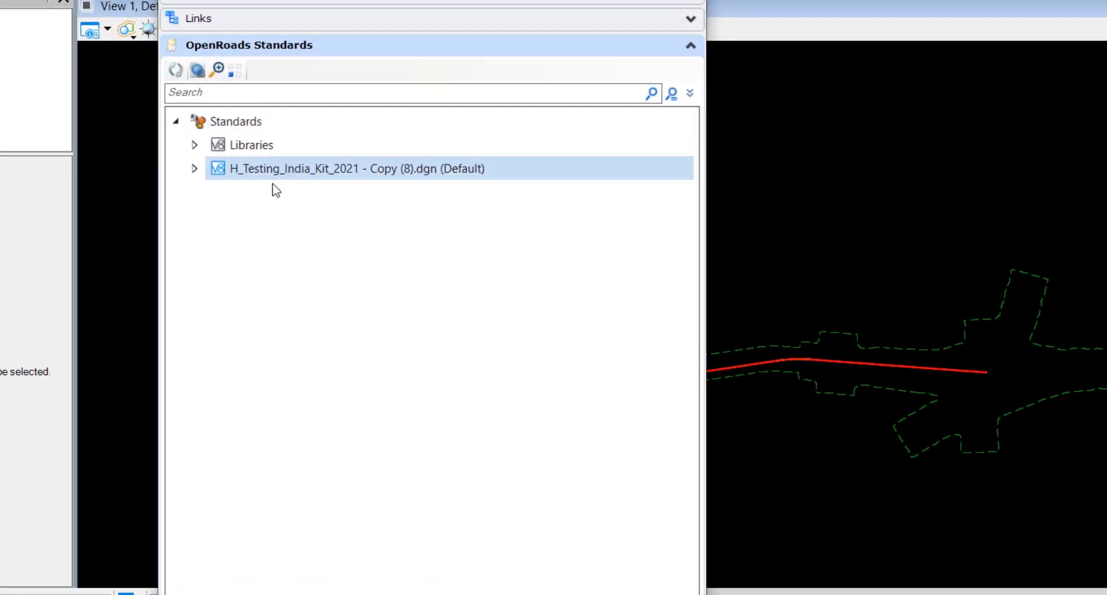
{"action": "left_click", "coordinate": [198, 151]}
{"action": "left_click", "coordinate": [198, 170]}
{"action": "left_click", "coordinate": [198, 151]}
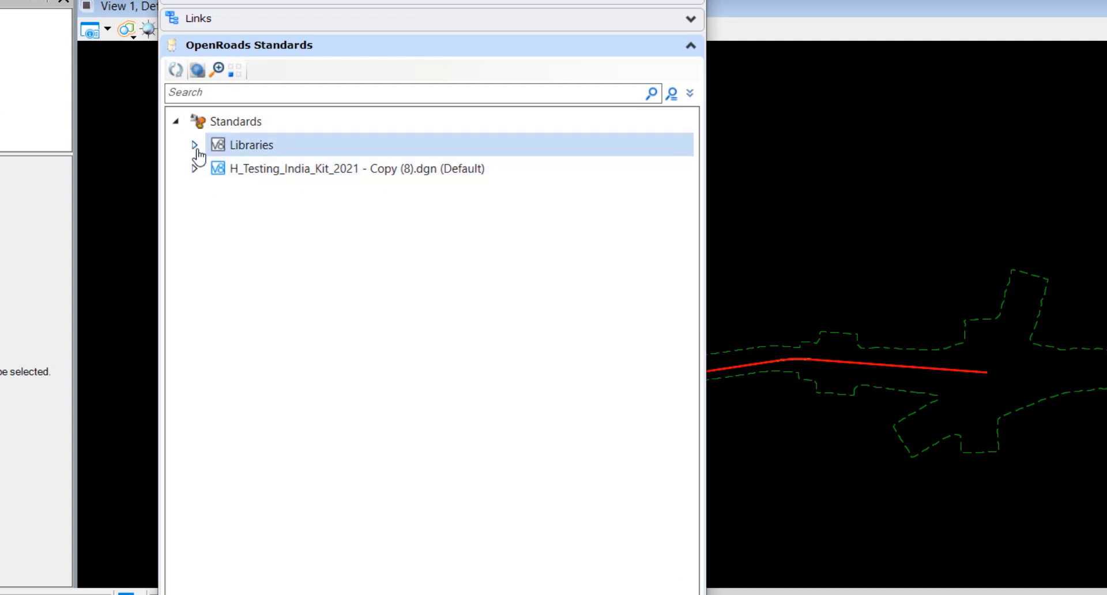
{"action": "left_click", "coordinate": [195, 146]}
{"action": "left_click", "coordinate": [313, 189]}
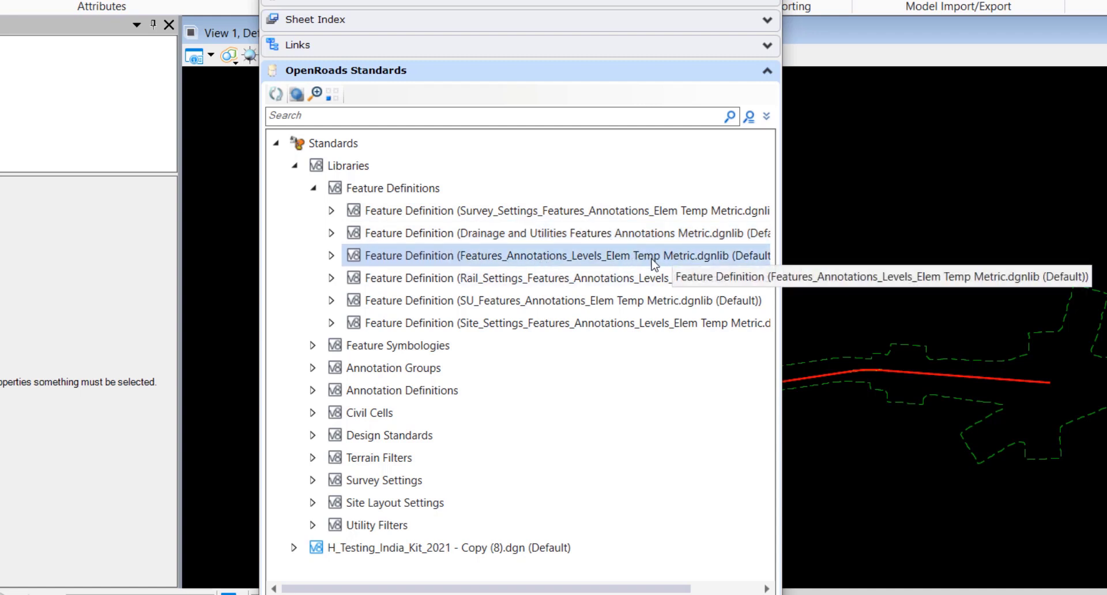
- Expand the third library's Mesh group to list the 1_Asphalt/Flexible (IRC:37-2018) definitions
{"action": "left_click", "coordinate": [331, 256]}
{"action": "left_click", "coordinate": [346, 413]}
{"action": "scroll", "coordinate": [346, 412], "scroll_direction": "down", "scroll_amount": 5}
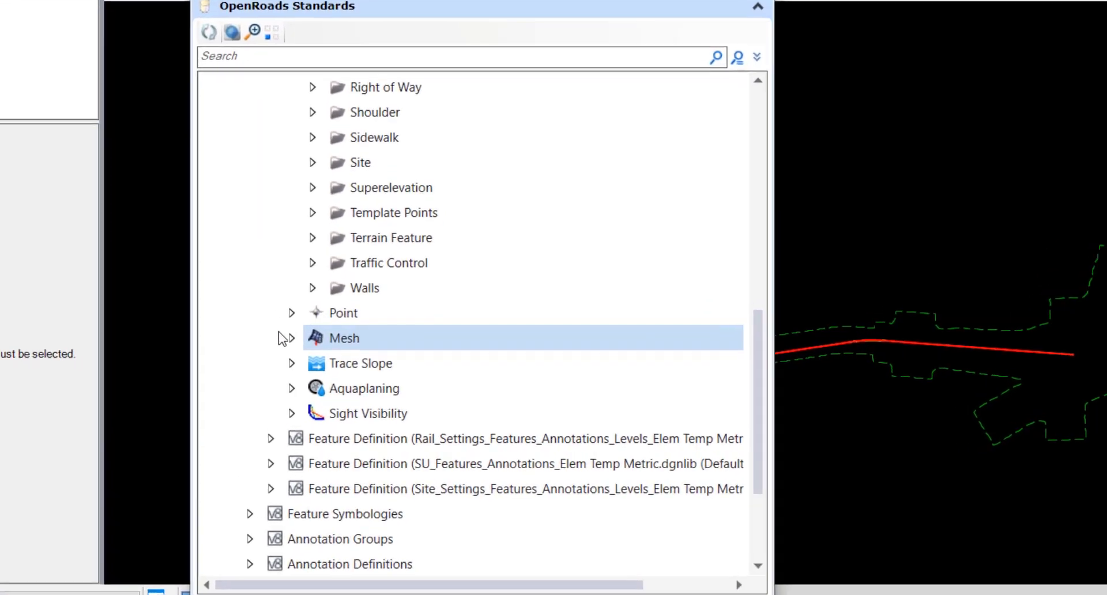
{"action": "left_click", "coordinate": [286, 332]}
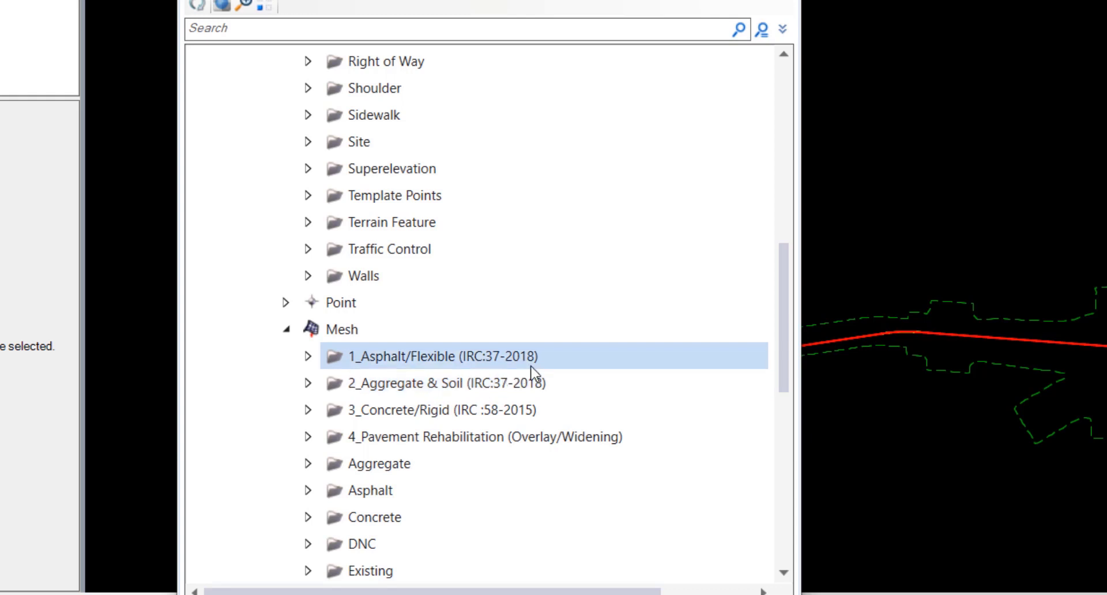
{"action": "left_click", "coordinate": [306, 357]}
{"action": "scroll", "coordinate": [495, 383], "scroll_direction": "down", "scroll_amount": 1}
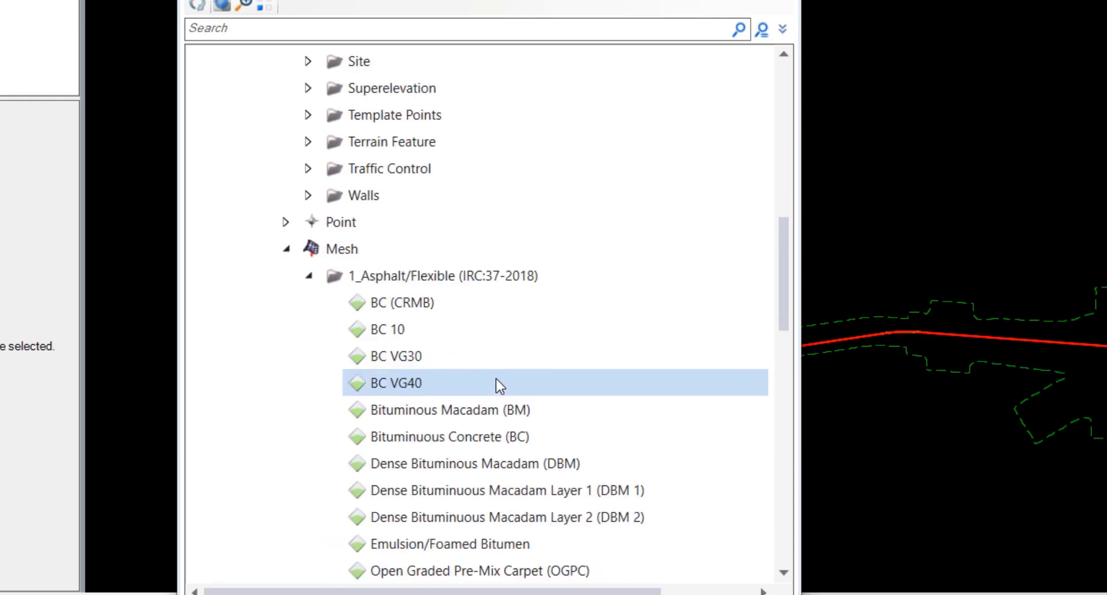
{"action": "scroll", "coordinate": [496, 379], "scroll_direction": "down", "scroll_amount": 2}
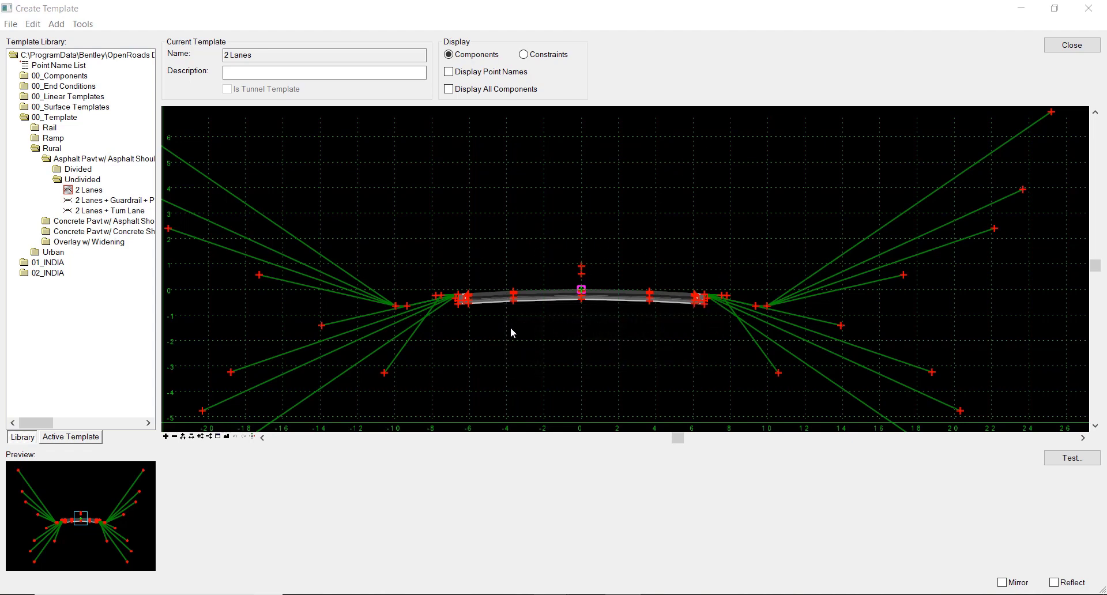
- Open TC_Asph Conc Intermediate Cse properties and list the 2_Aggregate & Soil (IRC:37-2018) definitions
{"action": "scroll", "coordinate": [542, 285], "scroll_direction": "up", "scroll_amount": 8}
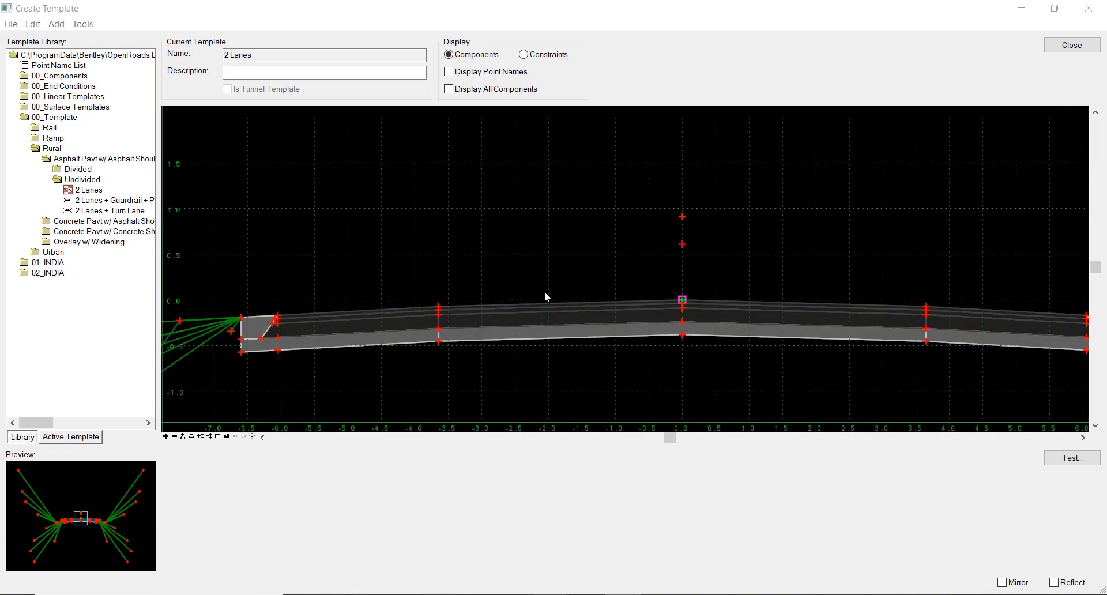
{"action": "left_click", "coordinate": [563, 321]}
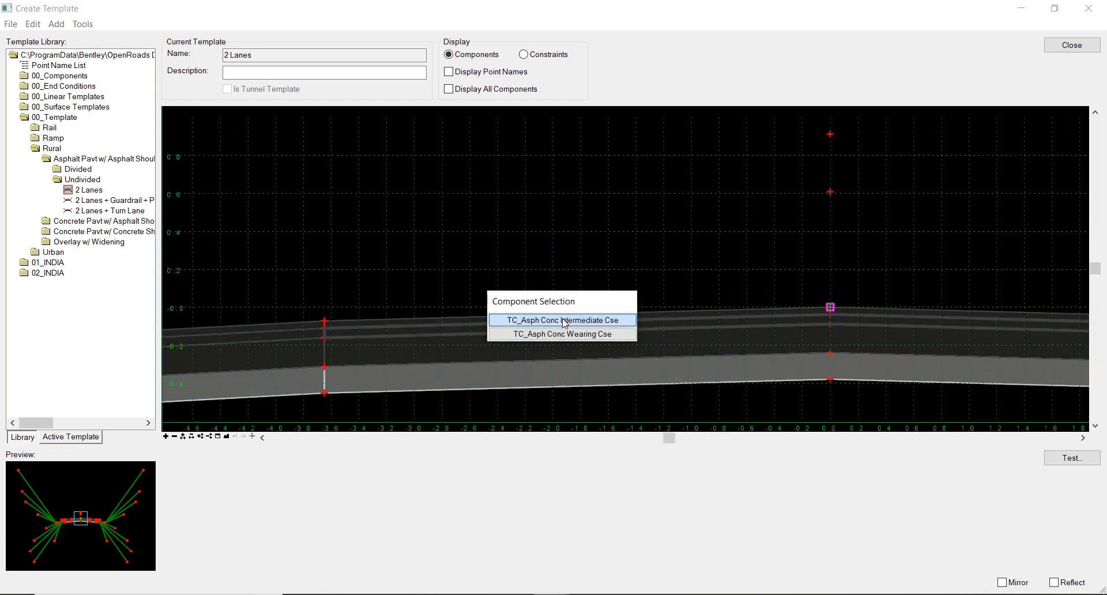
{"action": "left_click", "coordinate": [612, 320]}
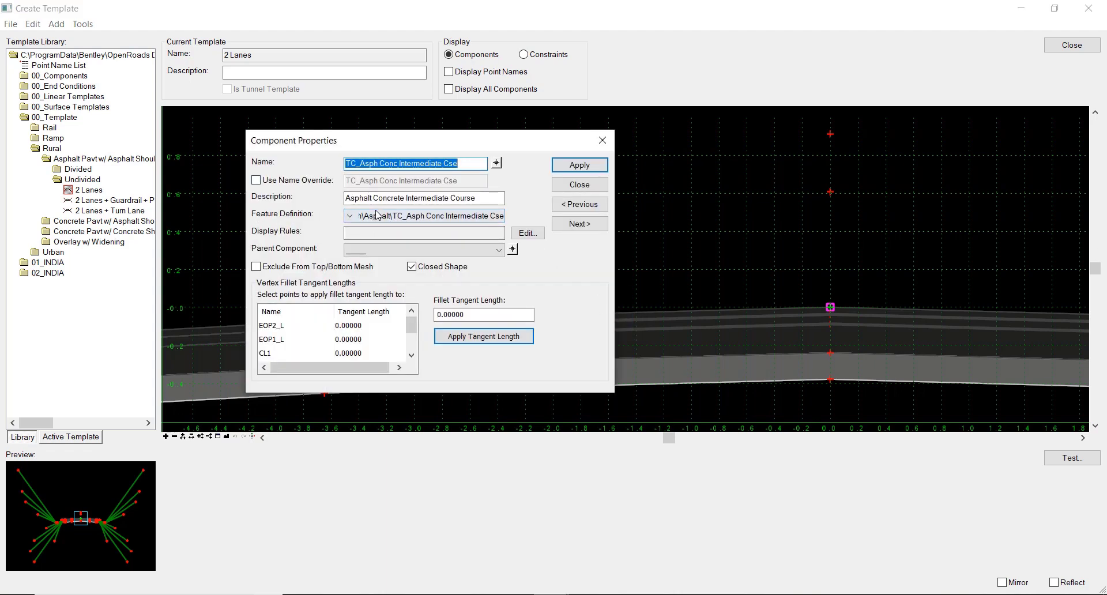
{"action": "left_click", "coordinate": [351, 216]}
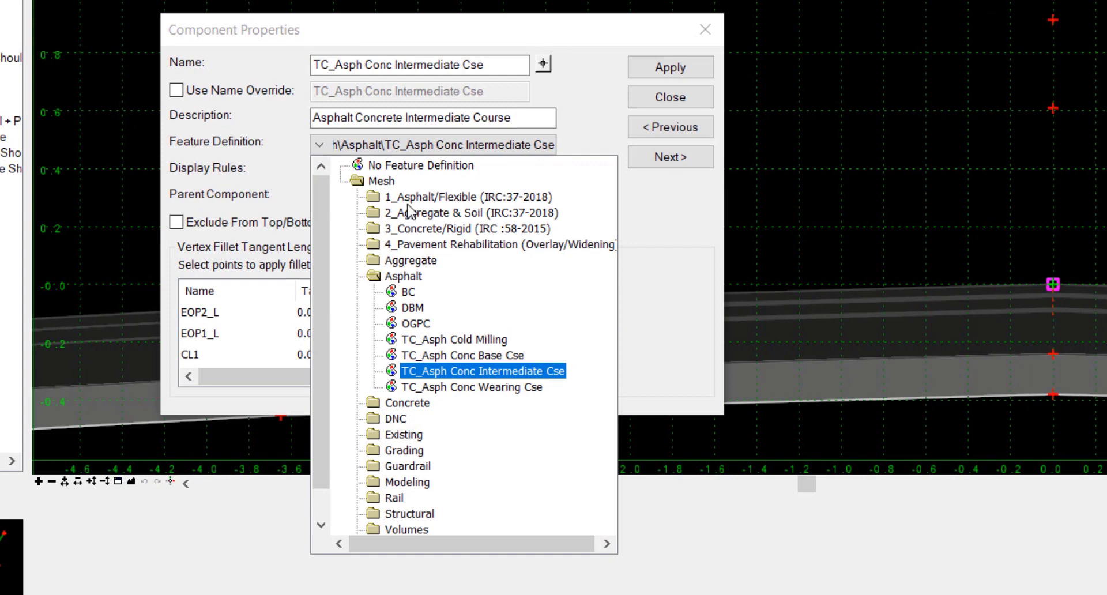
{"action": "left_click", "coordinate": [440, 214]}
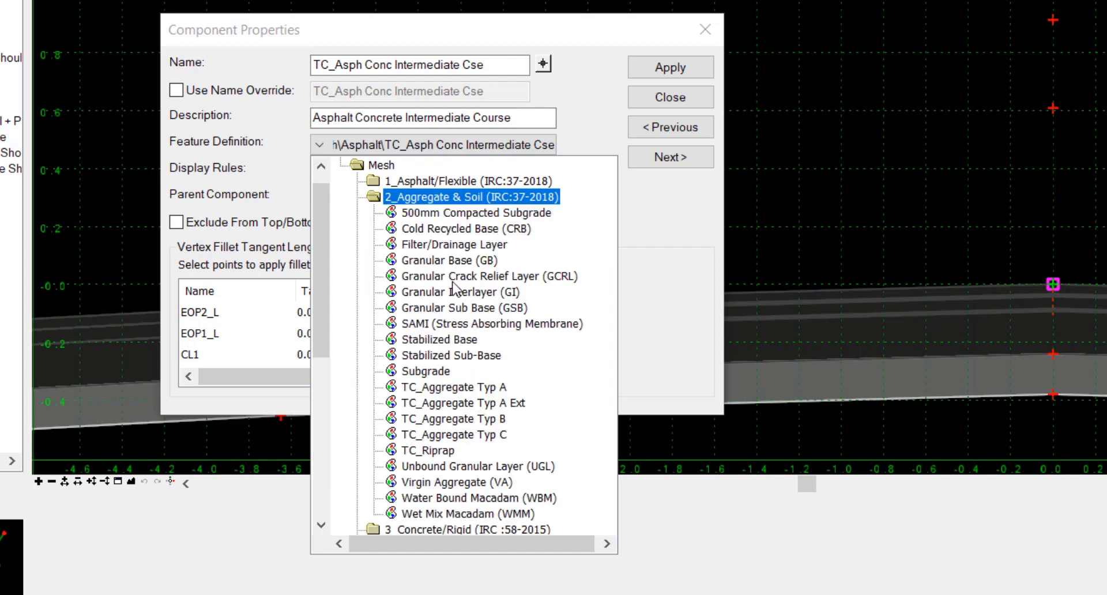
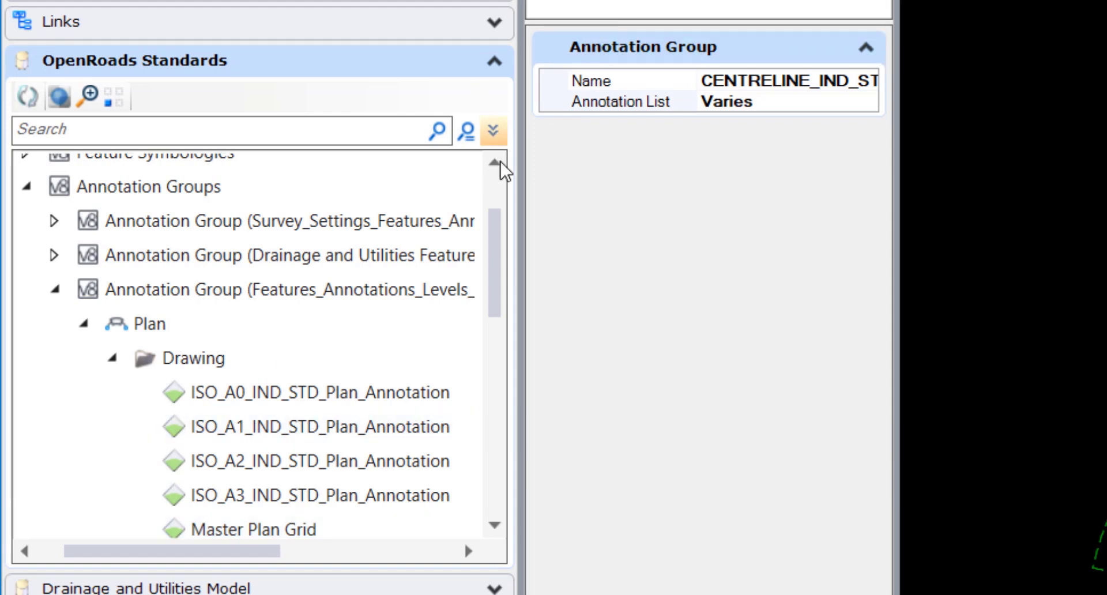
- Browse the Plan, Profile and Cross Section annotation group branches
{"action": "left_click_drag", "start_coordinate": [496, 267], "coordinate": [501, 217]}
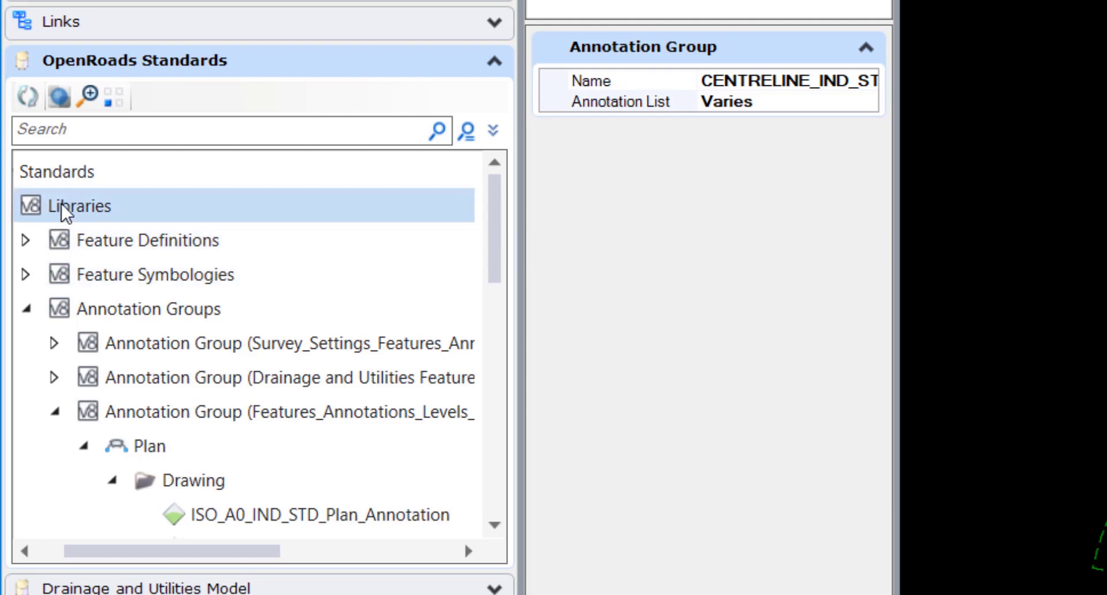
{"action": "scroll", "coordinate": [214, 380], "scroll_direction": "down", "scroll_amount": 1}
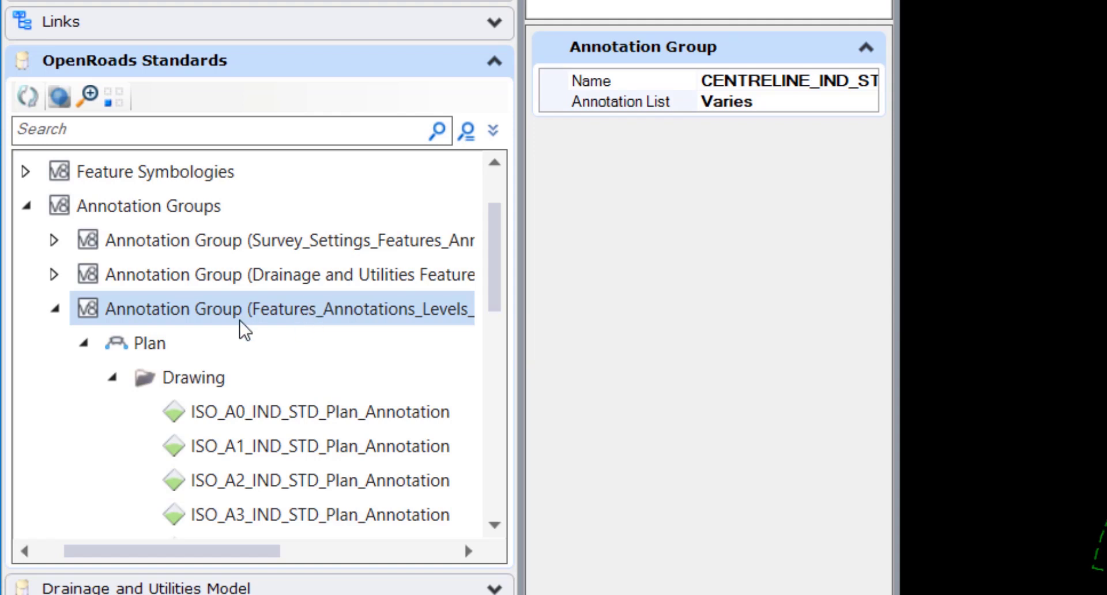
{"action": "left_click", "coordinate": [247, 343]}
{"action": "left_click", "coordinate": [82, 344]}
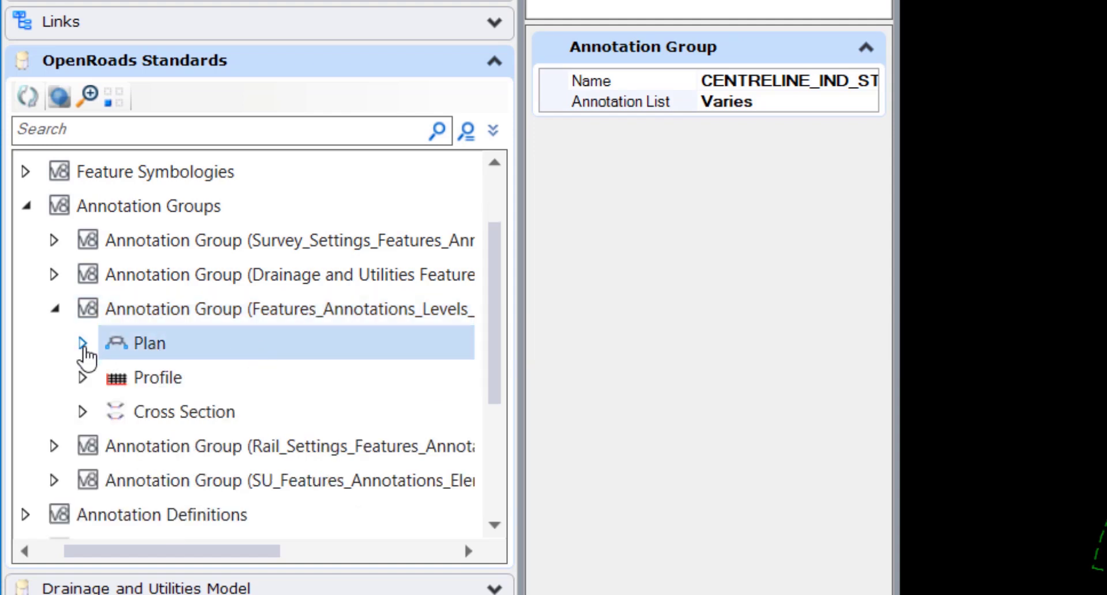
{"action": "left_click", "coordinate": [163, 388]}
{"action": "left_click", "coordinate": [198, 425]}
{"action": "left_click", "coordinate": [205, 357]}
{"action": "left_click", "coordinate": [94, 377]}
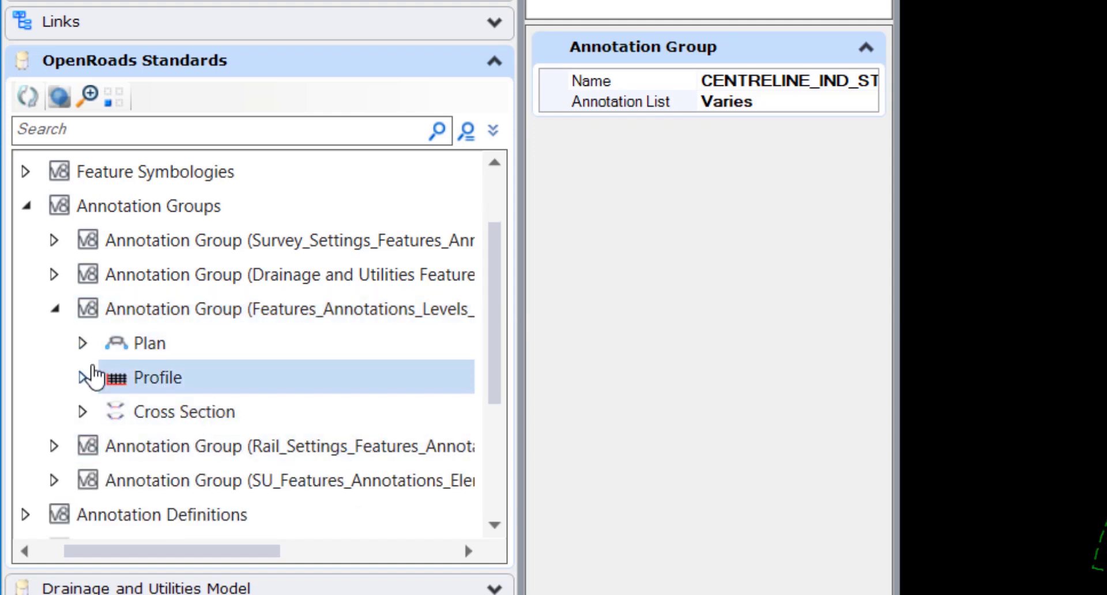
{"action": "left_click", "coordinate": [90, 354]}
- Expand the Plan branch and its Drawing folder to list the drawing annotations
{"action": "left_click", "coordinate": [83, 345]}
{"action": "left_click", "coordinate": [197, 388]}
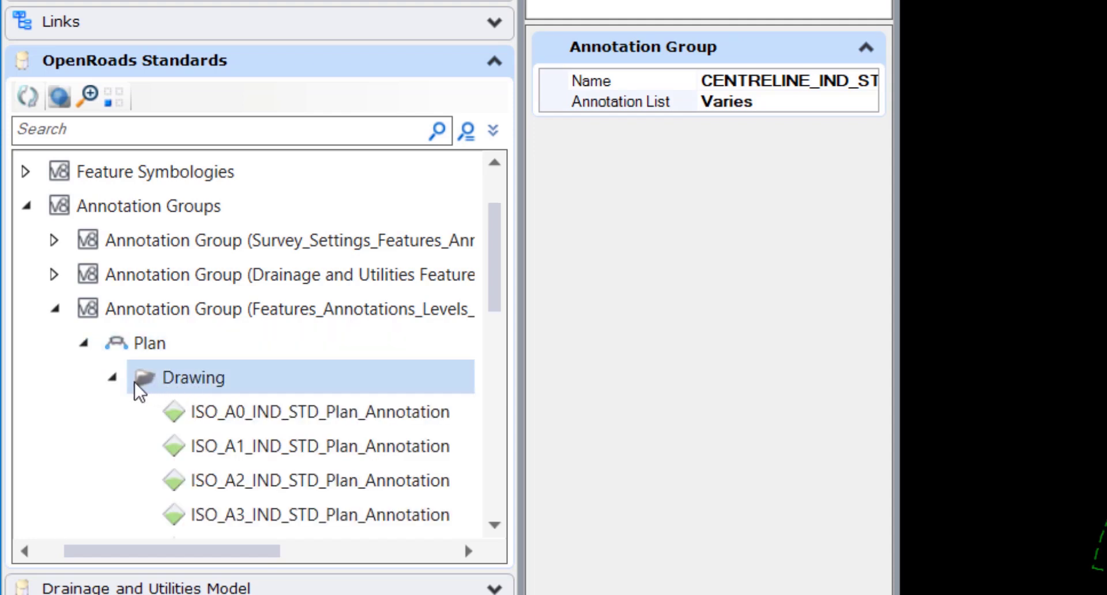
{"action": "left_click", "coordinate": [112, 378]}
{"action": "left_click", "coordinate": [113, 412]}
{"action": "left_click", "coordinate": [222, 369]}
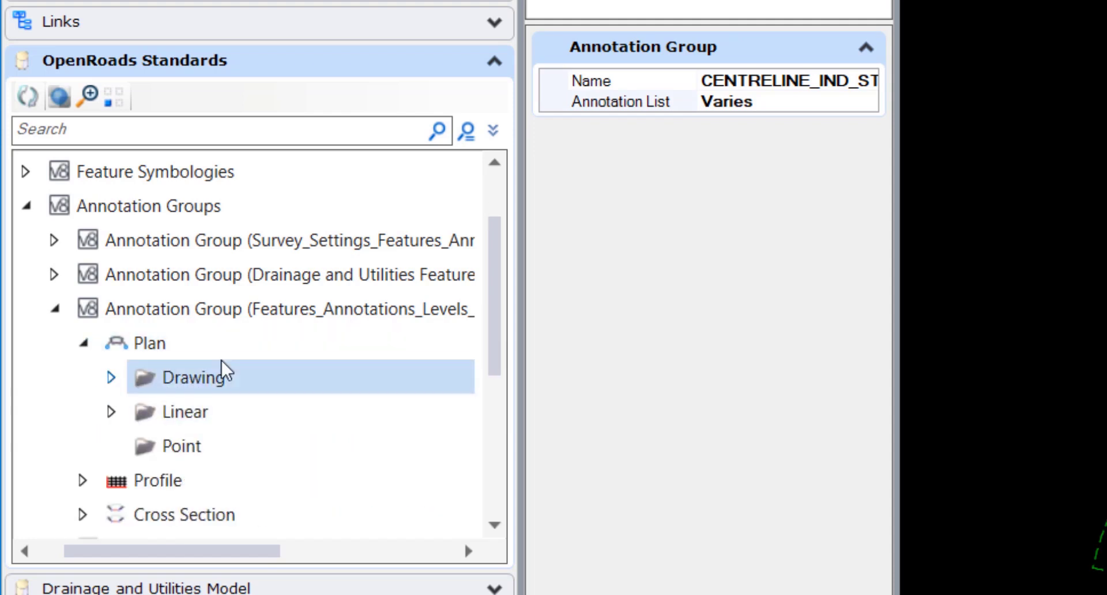
{"action": "left_click", "coordinate": [112, 377]}
- Select ISO_A0, then extend the selection down through ISO_A3 to compare shared properties
{"action": "scroll", "coordinate": [266, 392], "scroll_direction": "down", "scroll_amount": 1}
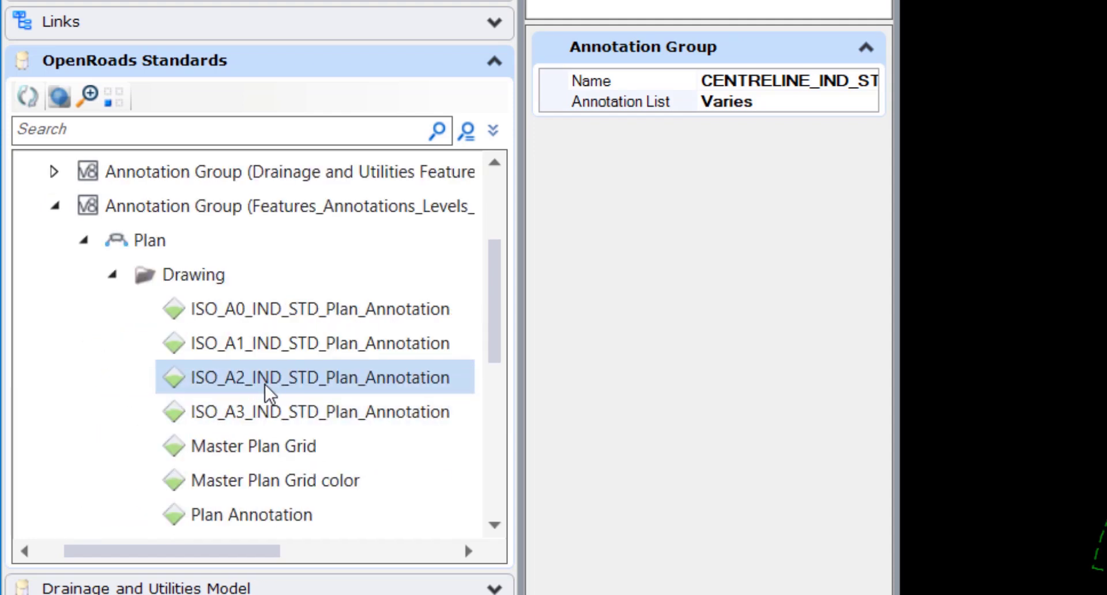
{"action": "left_click", "coordinate": [310, 316]}
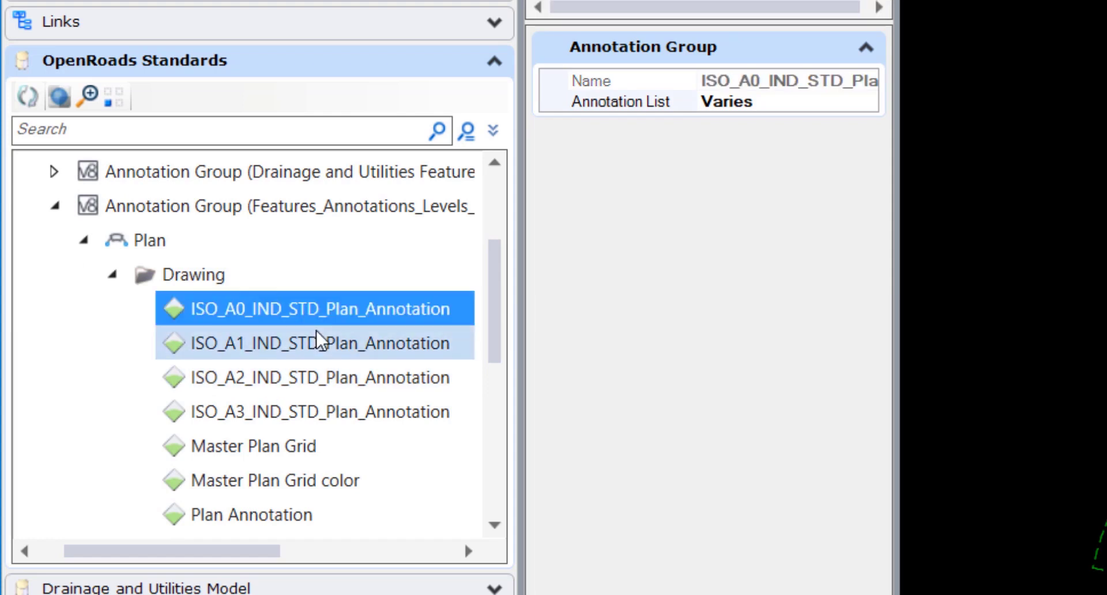
{"action": "left_click", "coordinate": [321, 345]}
{"action": "left_click", "coordinate": [322, 322]}
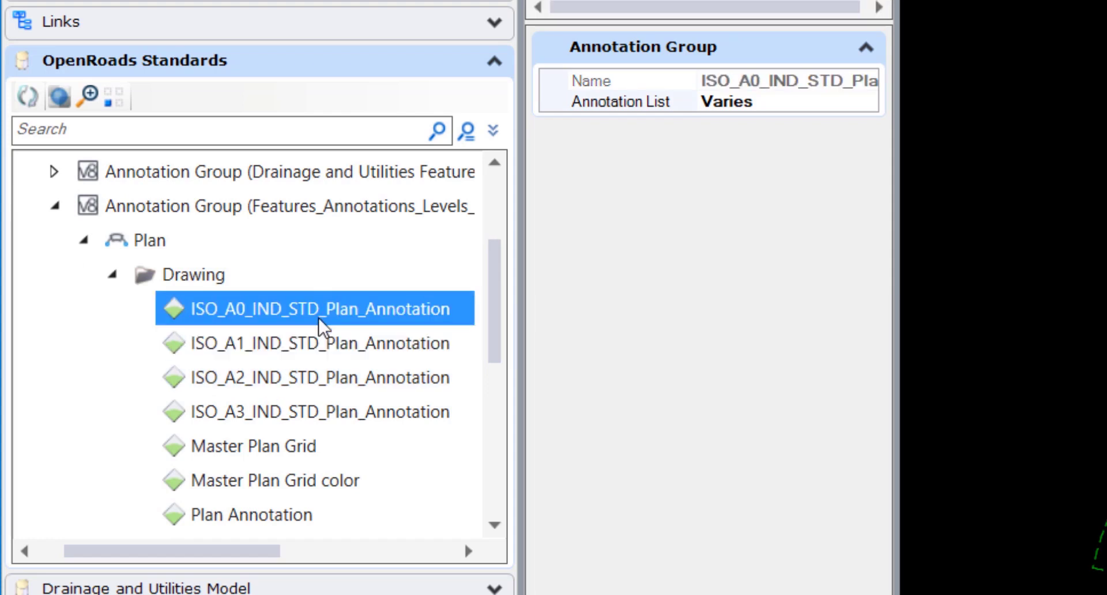
{"action": "key", "text": "shift+Down"}
{"action": "key", "text": "shift+Down"}
{"action": "key", "text": "shift+Down"}
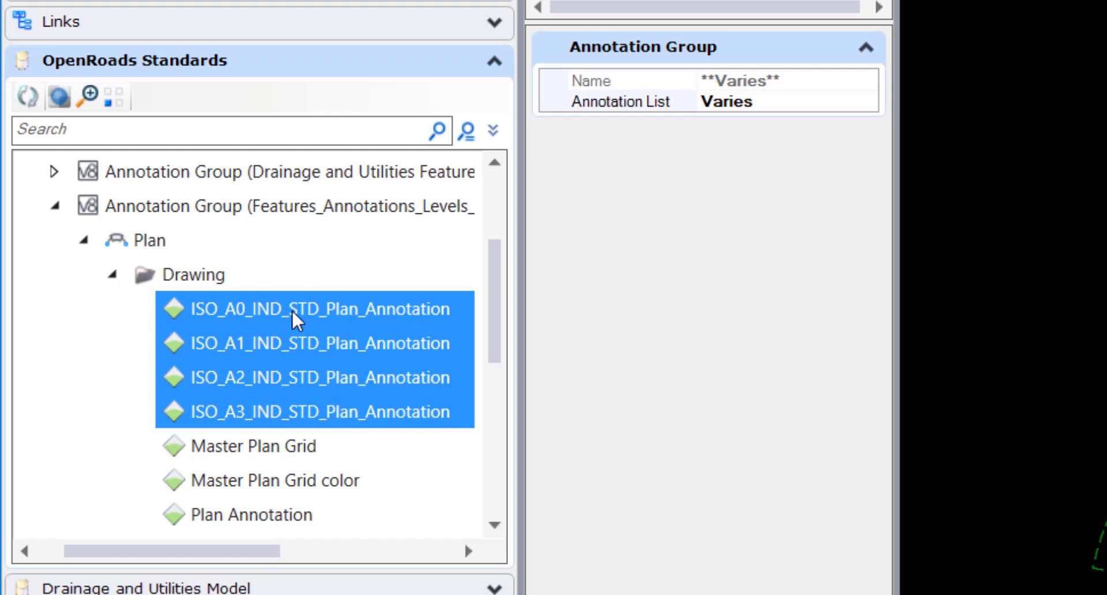
- Inspect the ISO_A0, ISO_A1, ISO_A2 and ISO_A3 plan annotations one by one
{"action": "left_click", "coordinate": [261, 315]}
{"action": "left_click", "coordinate": [297, 346]}
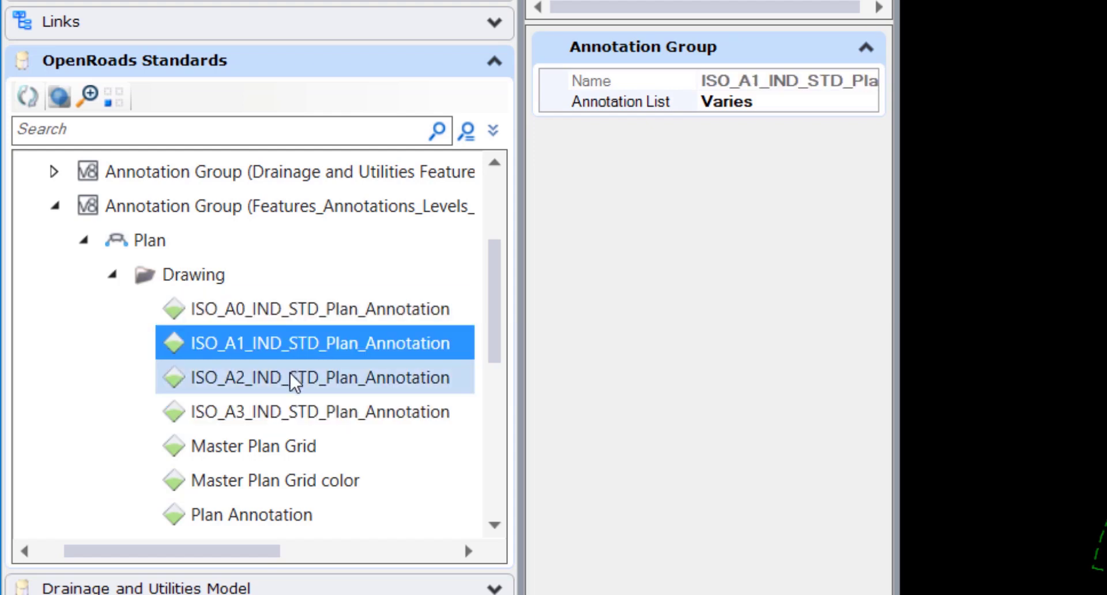
{"action": "left_click", "coordinate": [292, 378]}
{"action": "left_click", "coordinate": [292, 413]}
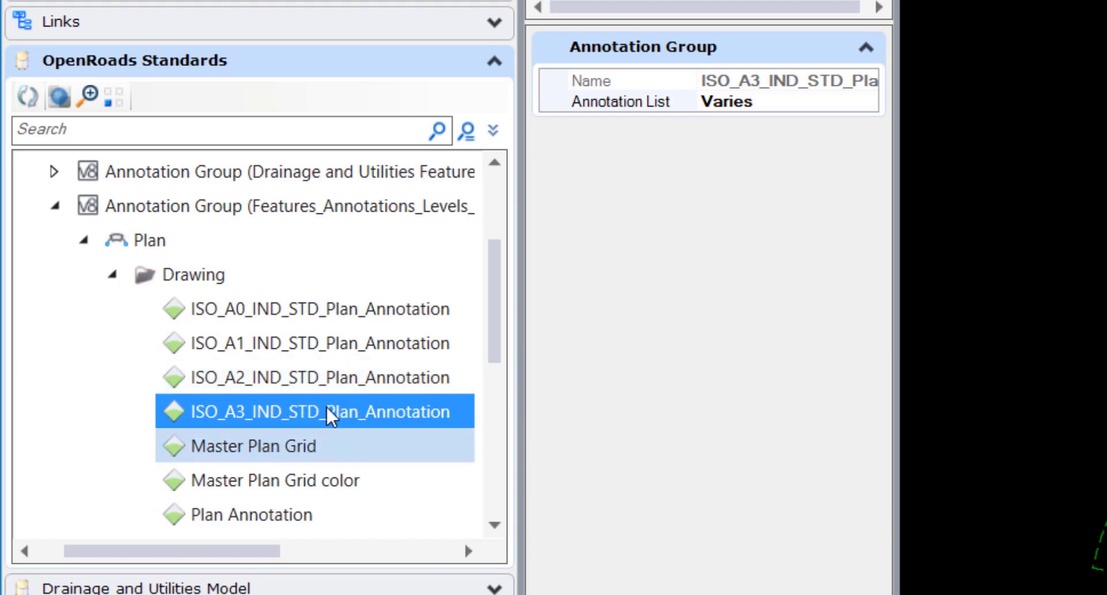
{"action": "scroll", "coordinate": [331, 410], "scroll_direction": "down", "scroll_amount": 1}
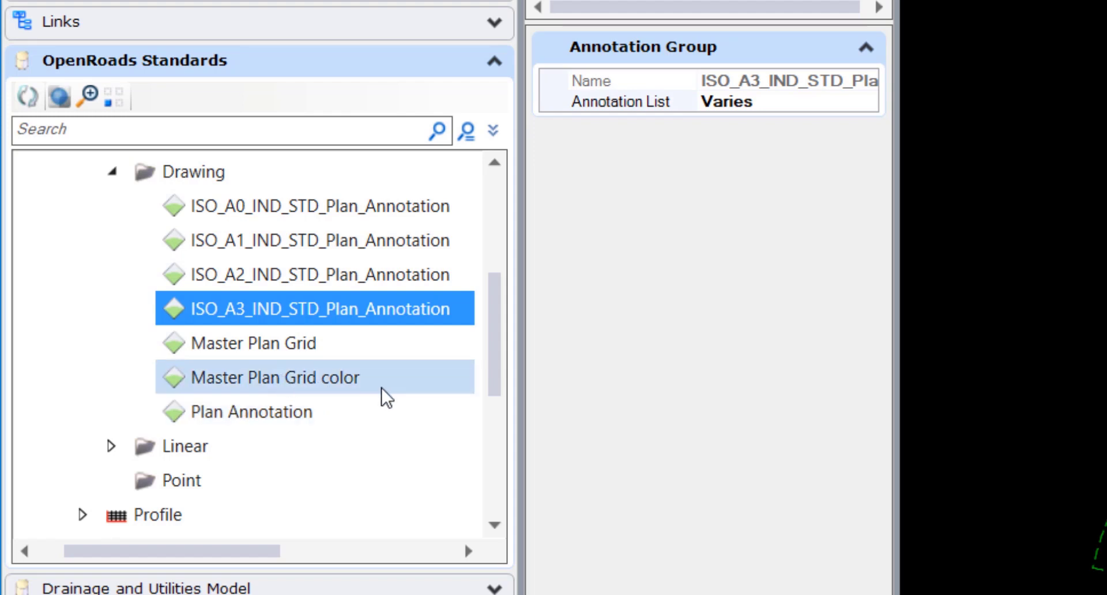
- Collapse Drawing, expand Linear, and compare the CENTRELINE_IND_STD and Master Stationing annotations
{"action": "left_click", "coordinate": [112, 172]}
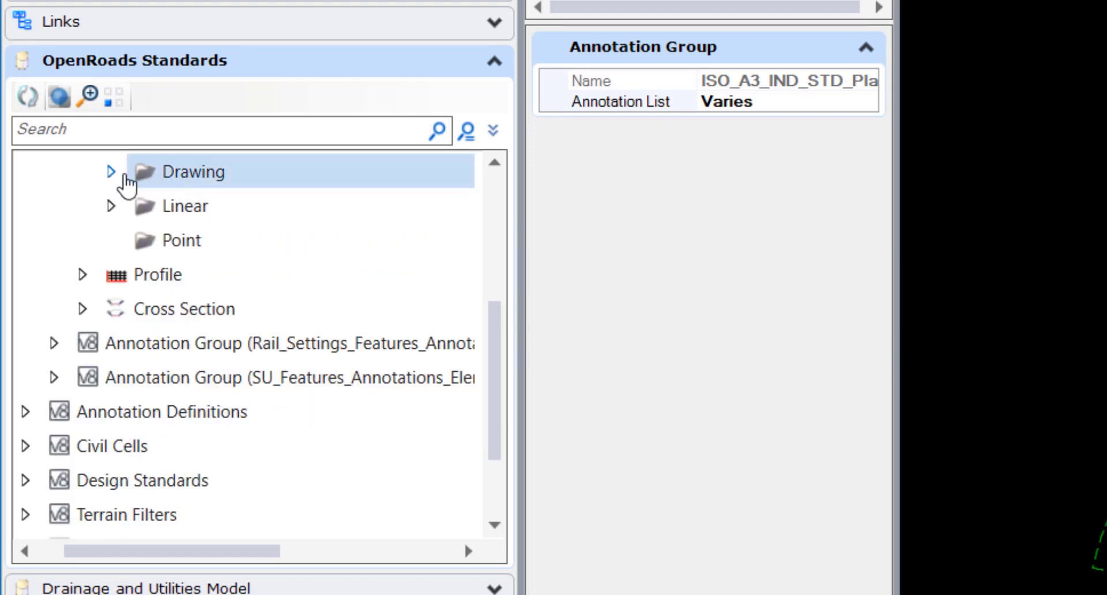
{"action": "left_click", "coordinate": [111, 206]}
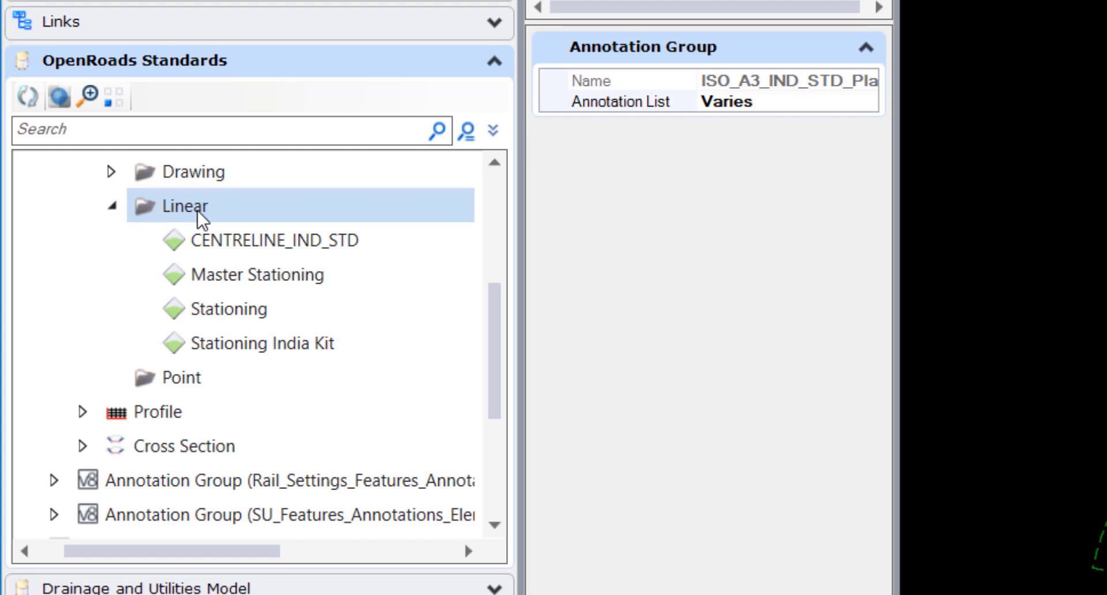
{"action": "left_click", "coordinate": [217, 238]}
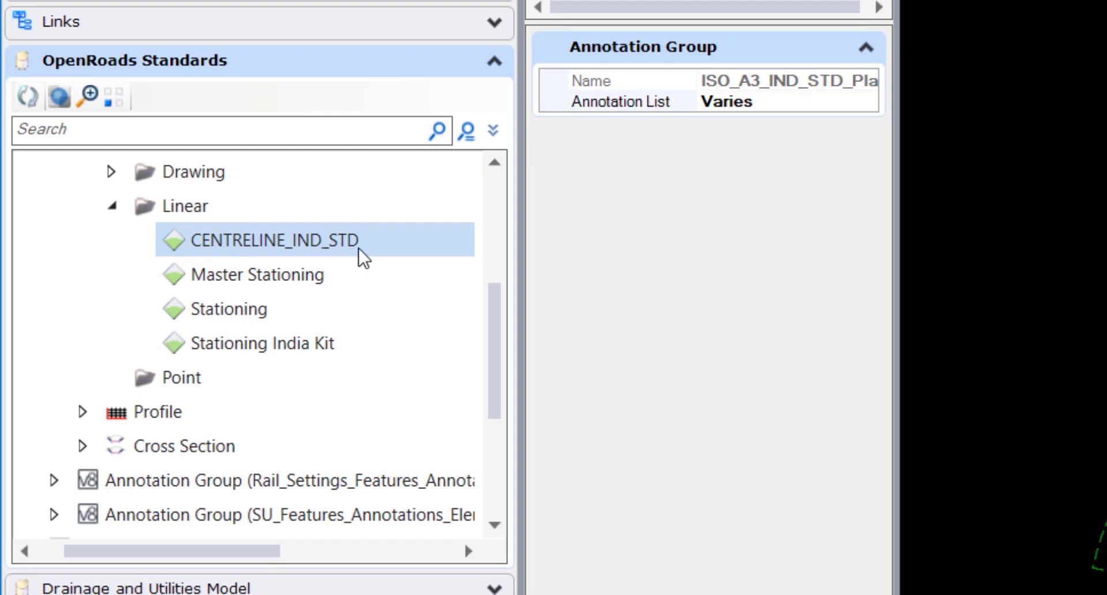
{"action": "left_click", "coordinate": [340, 278]}
{"action": "left_click", "coordinate": [362, 244]}
{"action": "left_click", "coordinate": [275, 274]}
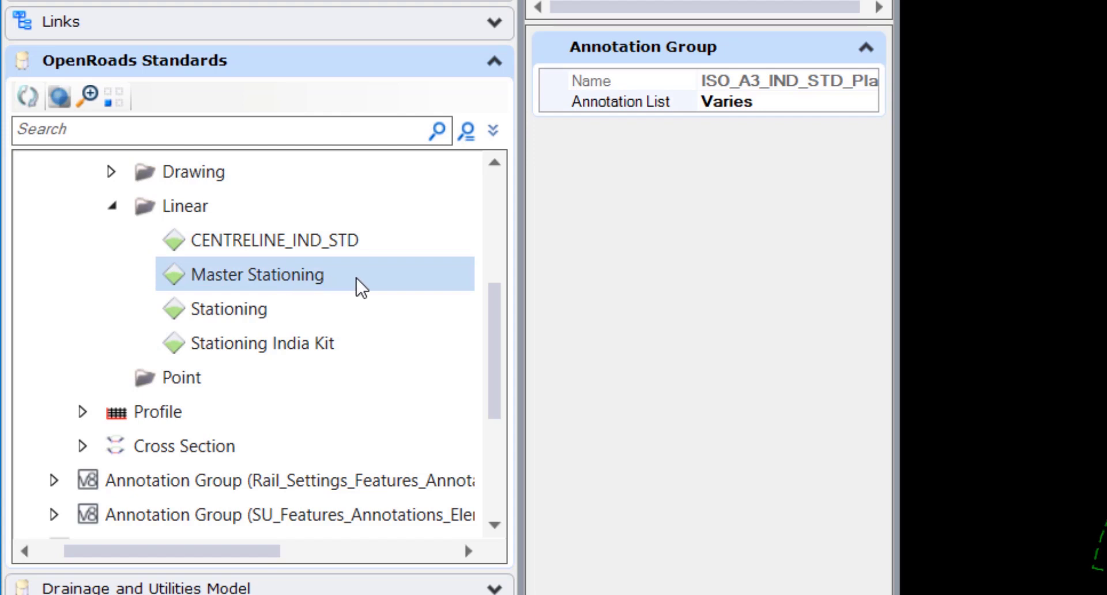
{"action": "left_click", "coordinate": [374, 243]}
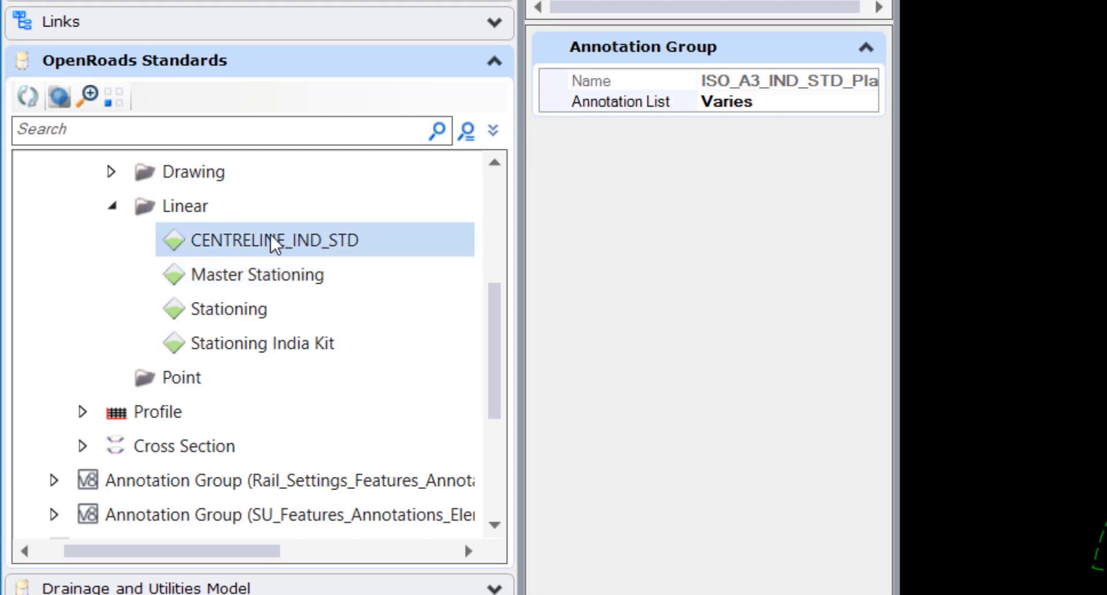
{"action": "left_click", "coordinate": [254, 266]}
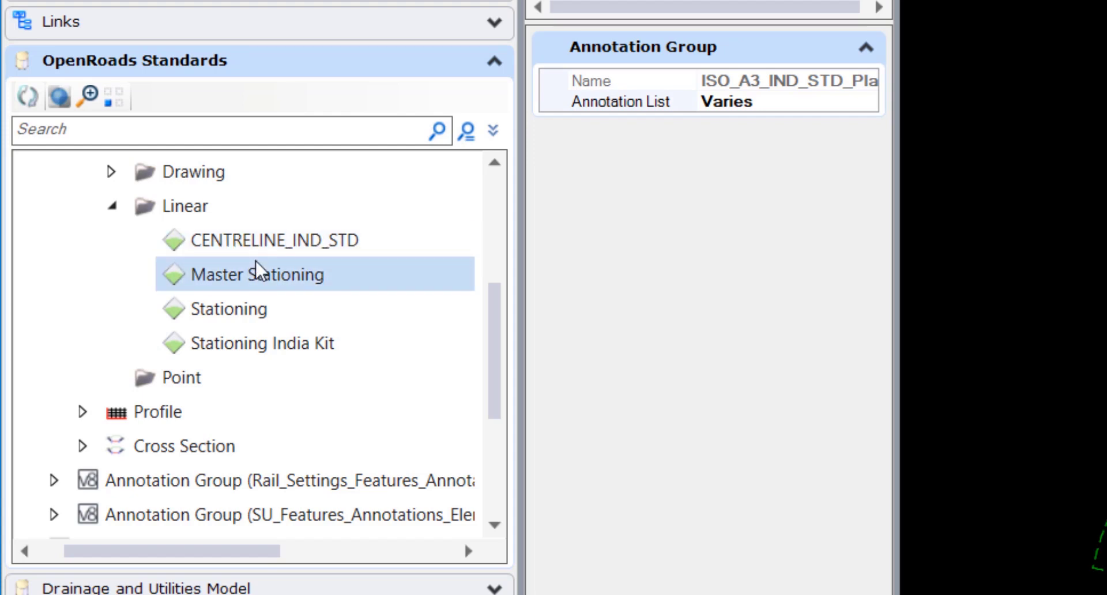
{"action": "left_click", "coordinate": [268, 247]}
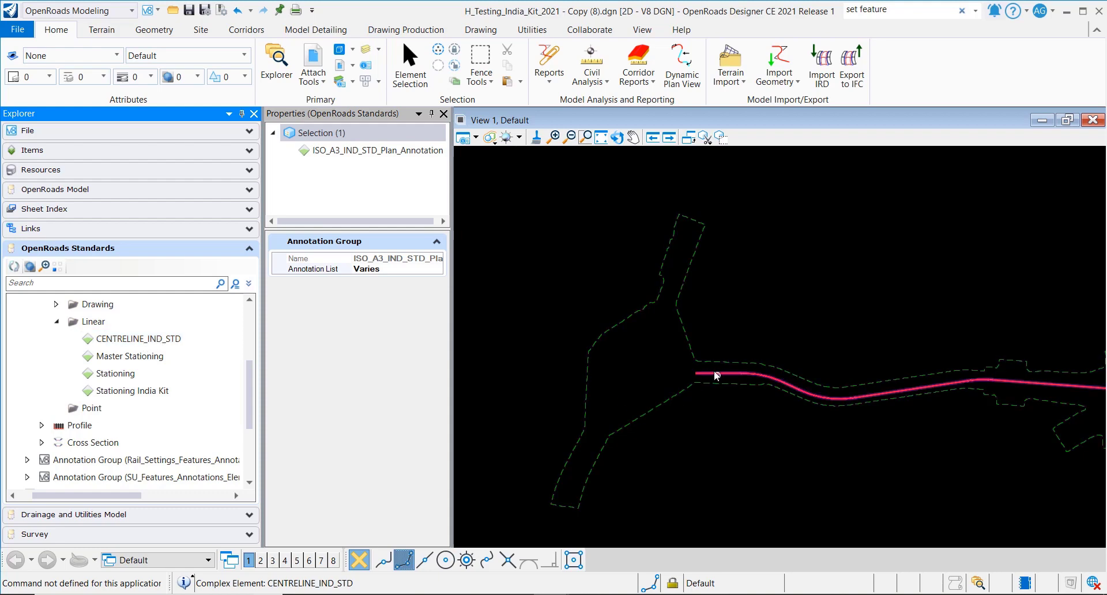
- Expand the drawing file's own standards and its Annotation Groups
{"action": "mouse_move", "coordinate": [724, 374]}
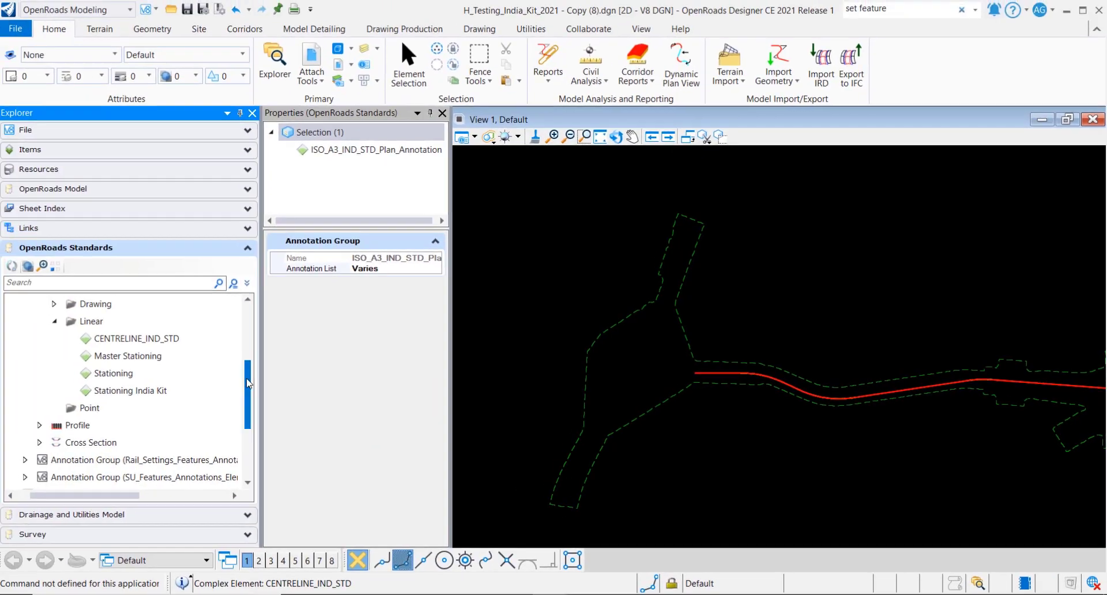
{"action": "scroll", "coordinate": [248, 411], "scroll_direction": "down", "scroll_amount": 2}
{"action": "scroll", "coordinate": [248, 410], "scroll_direction": "down", "scroll_amount": 4}
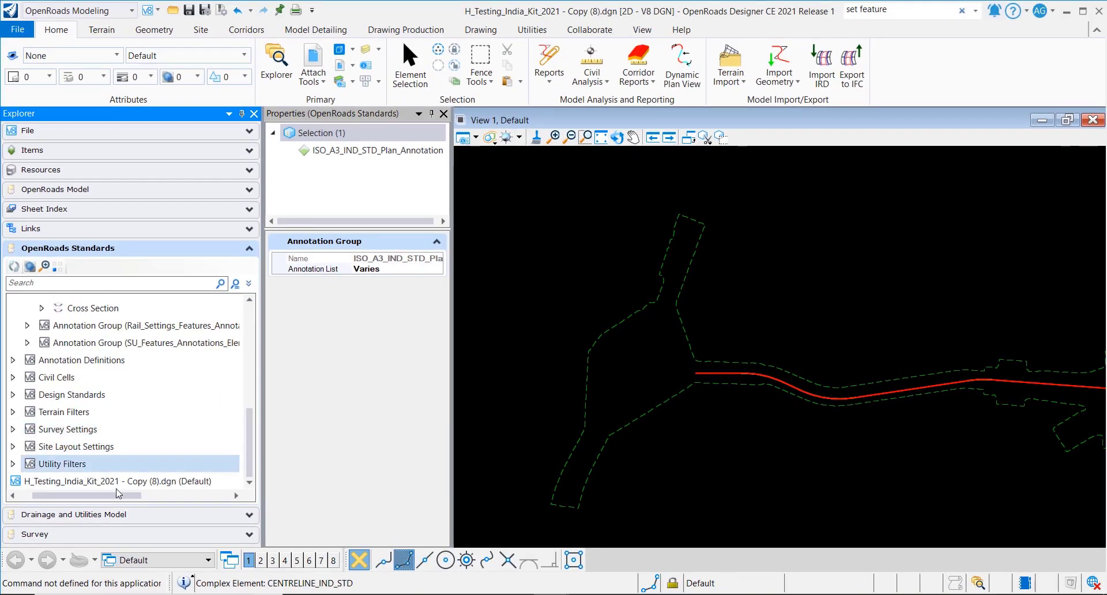
{"action": "left_click_drag", "start_coordinate": [120, 496], "coordinate": [105, 495]}
{"action": "left_click", "coordinate": [28, 481]}
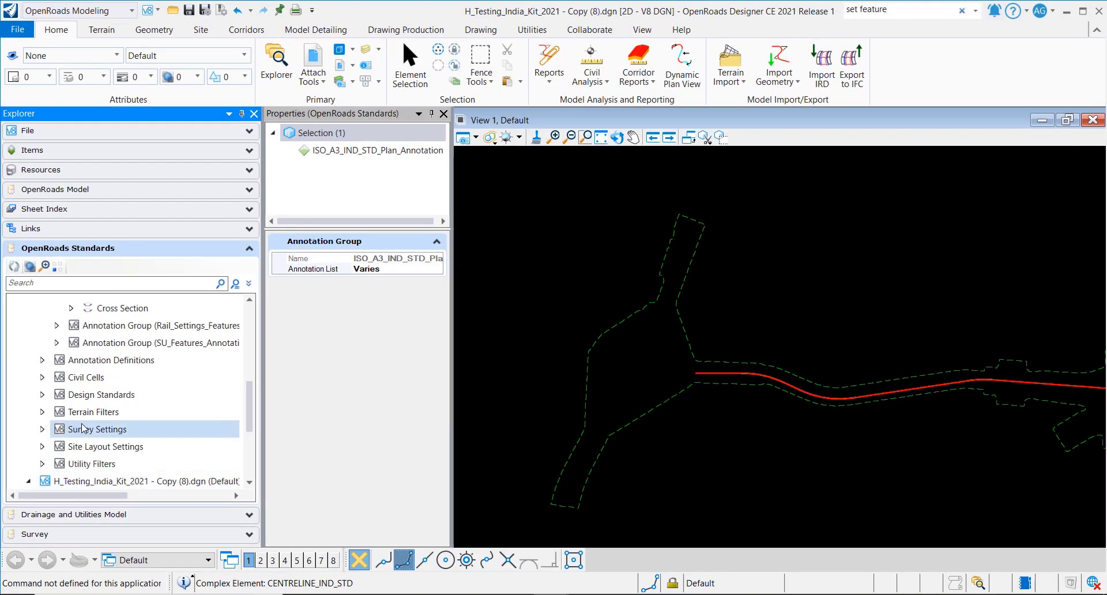
{"action": "scroll", "coordinate": [125, 395], "scroll_direction": "down", "scroll_amount": 2}
{"action": "left_click", "coordinate": [125, 394]}
{"action": "left_click", "coordinate": [42, 429]}
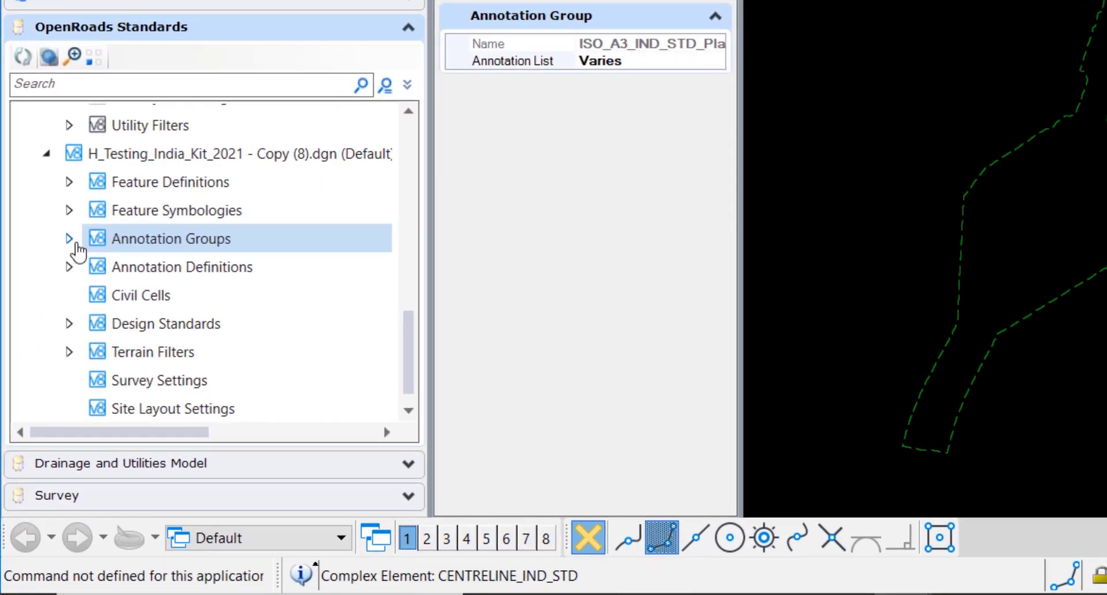
- Under Plan > Linear, open Manage for the CENTRELINE_IND_STD annotation group
{"action": "left_click", "coordinate": [116, 258]}
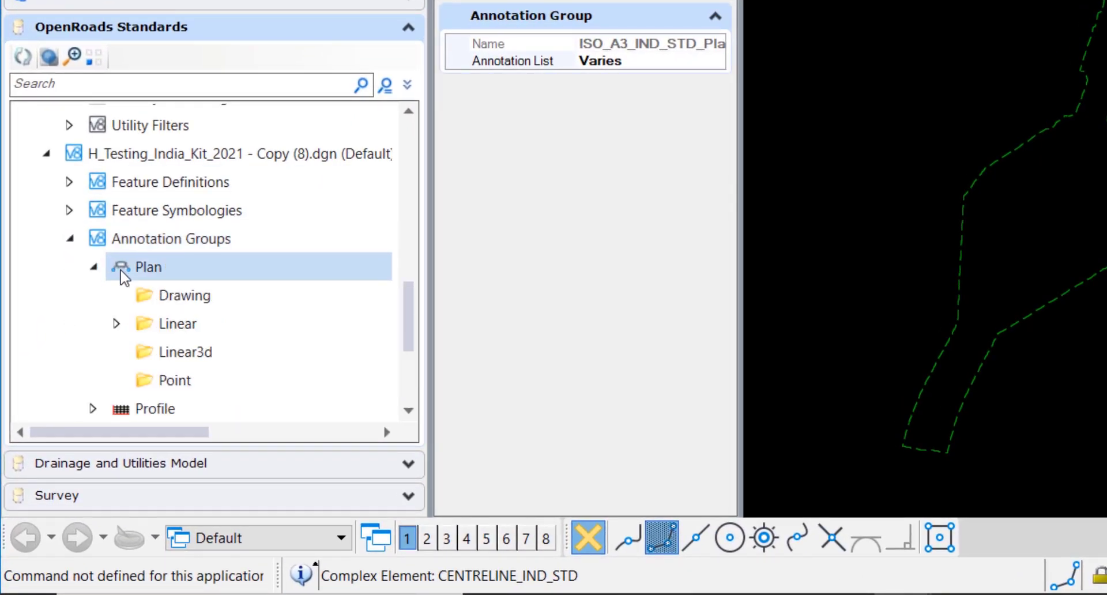
{"action": "left_click", "coordinate": [165, 350]}
{"action": "left_click", "coordinate": [117, 324]}
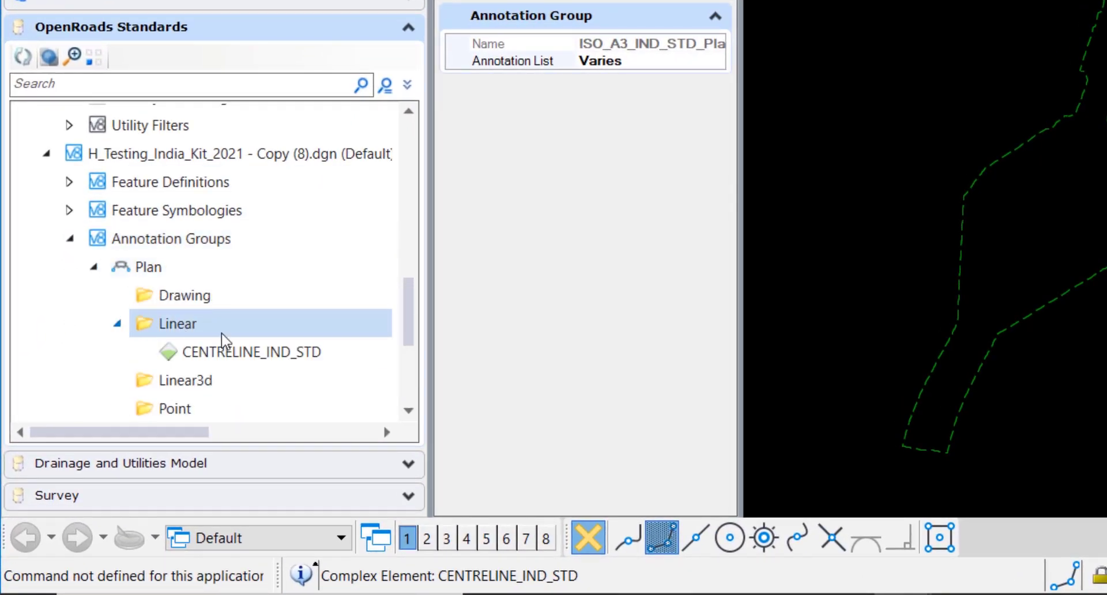
{"action": "left_click", "coordinate": [269, 355]}
{"action": "right_click", "coordinate": [269, 355]}
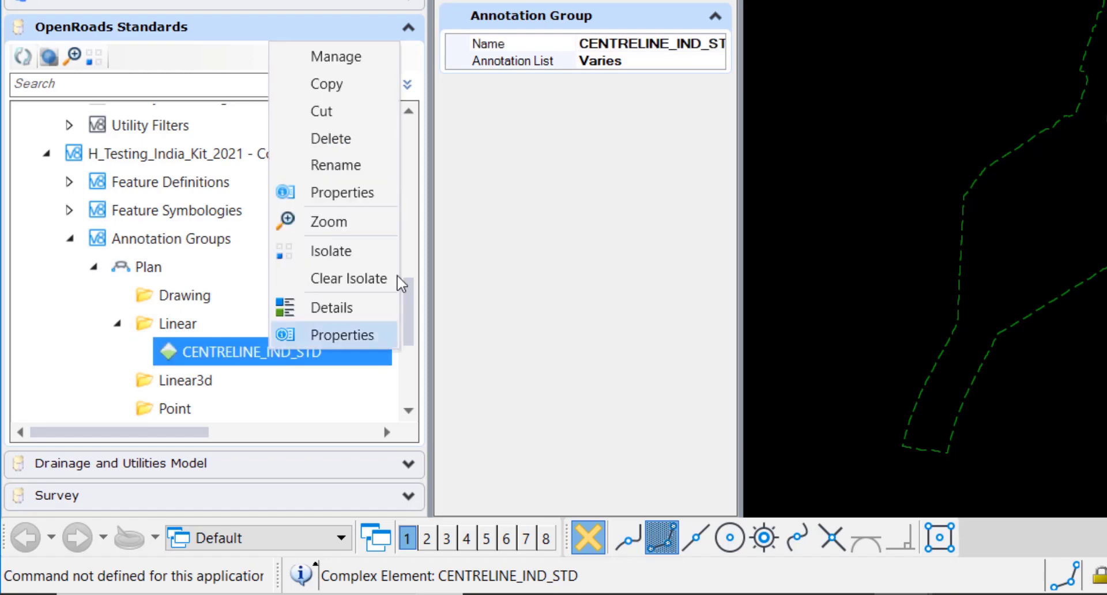
{"action": "left_click", "coordinate": [348, 60]}
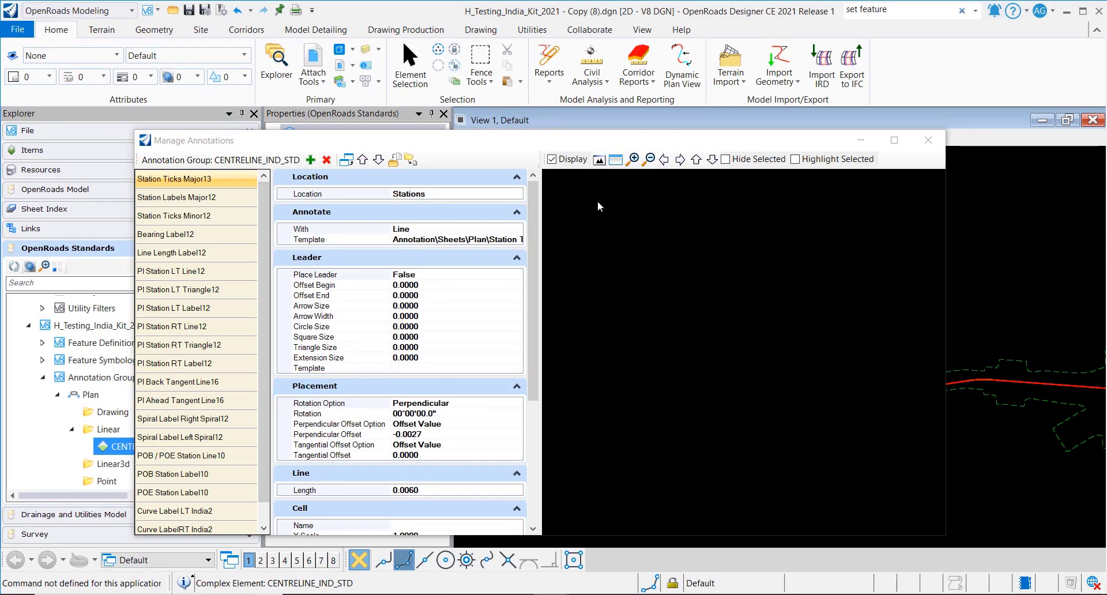
- Preview CENTRELINE_IND_STD on the sample curve and zoom in on station ticks, PI labels and curve table
{"action": "left_click", "coordinate": [600, 160]}
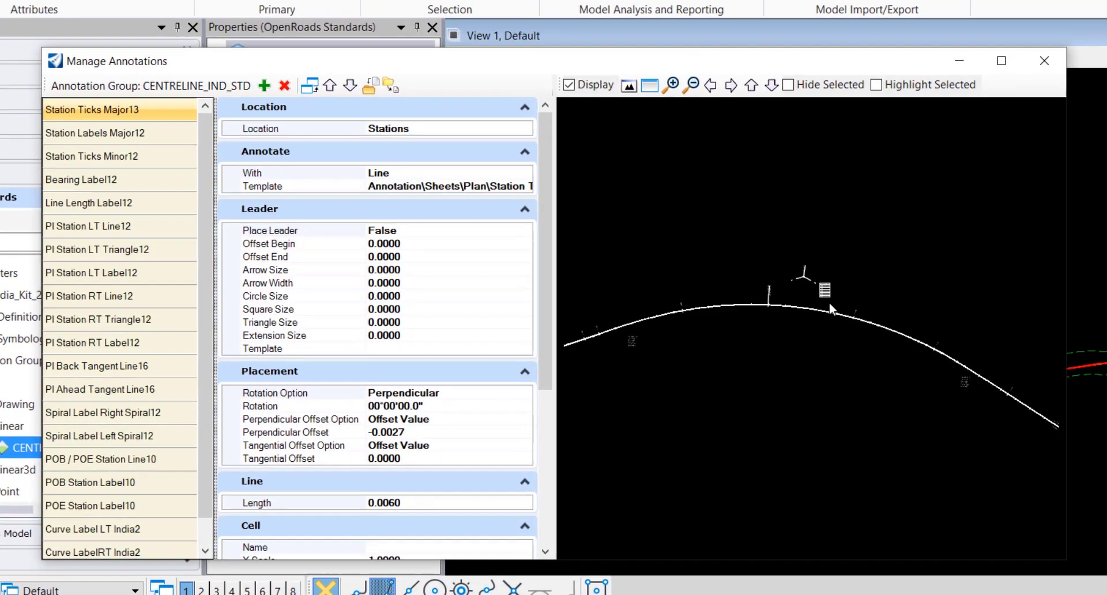
{"action": "scroll", "coordinate": [822, 260], "scroll_direction": "up", "scroll_amount": 5}
{"action": "scroll", "coordinate": [897, 279], "scroll_direction": "down", "scroll_amount": 5}
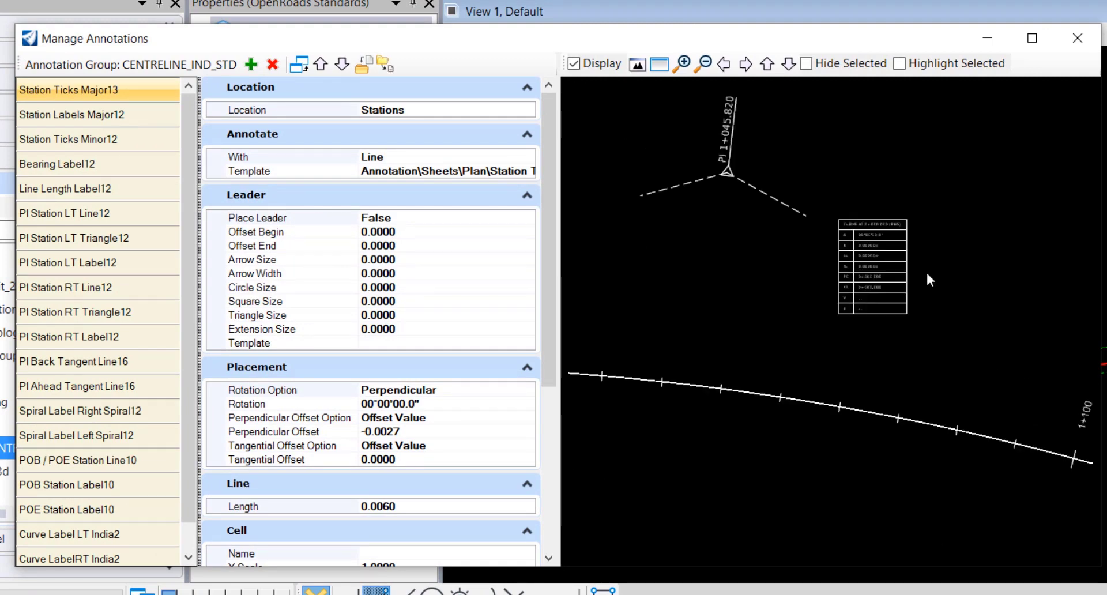
{"action": "scroll", "coordinate": [705, 277], "scroll_direction": "up", "scroll_amount": 3}
{"action": "scroll", "coordinate": [667, 325], "scroll_direction": "down", "scroll_amount": 5}
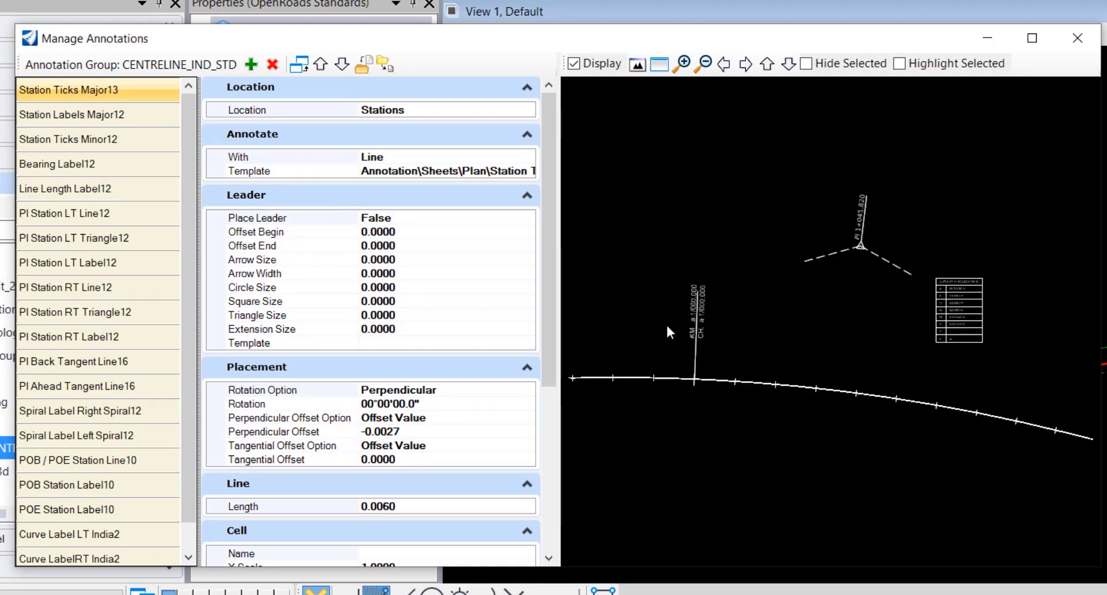
{"action": "scroll", "coordinate": [956, 303], "scroll_direction": "up", "scroll_amount": 2}
{"action": "scroll", "coordinate": [956, 299], "scroll_direction": "up", "scroll_amount": 3}
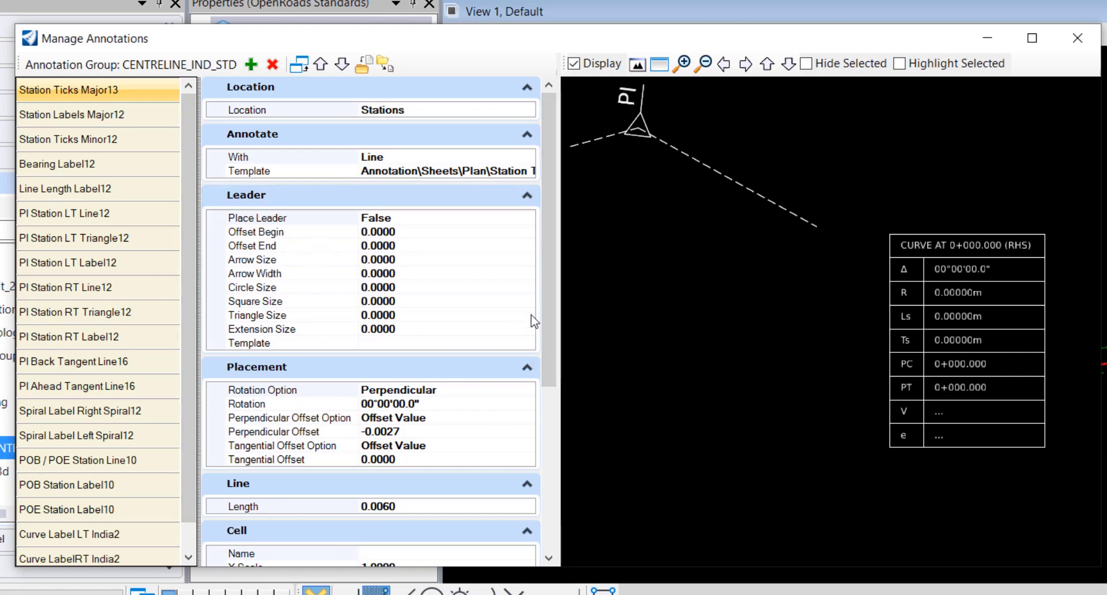
{"action": "key", "text": "F9"}
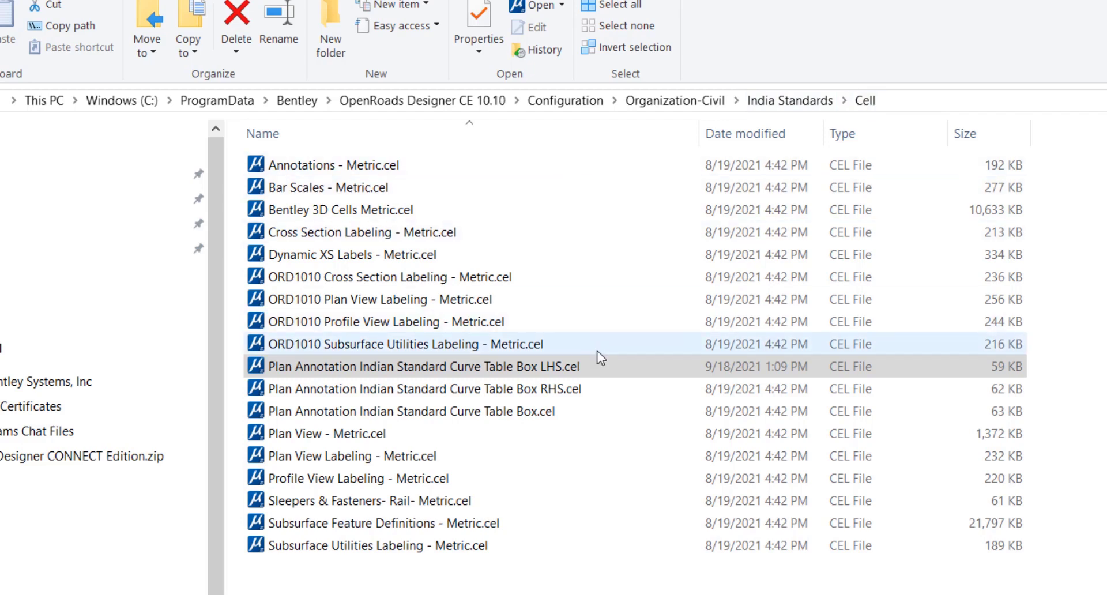
- Select Plan Annotation Indian Standard Curve Table Box LHS.cel, then return to OpenRoads showing its curve table
{"action": "left_click", "coordinate": [616, 367]}
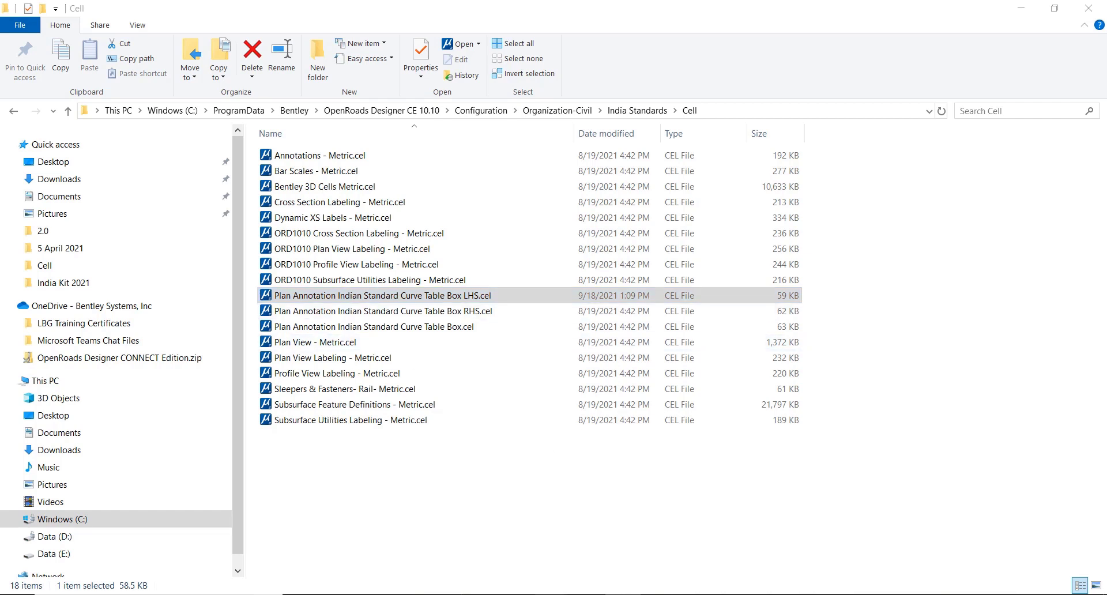
{"action": "left_click", "coordinate": [552, 541]}
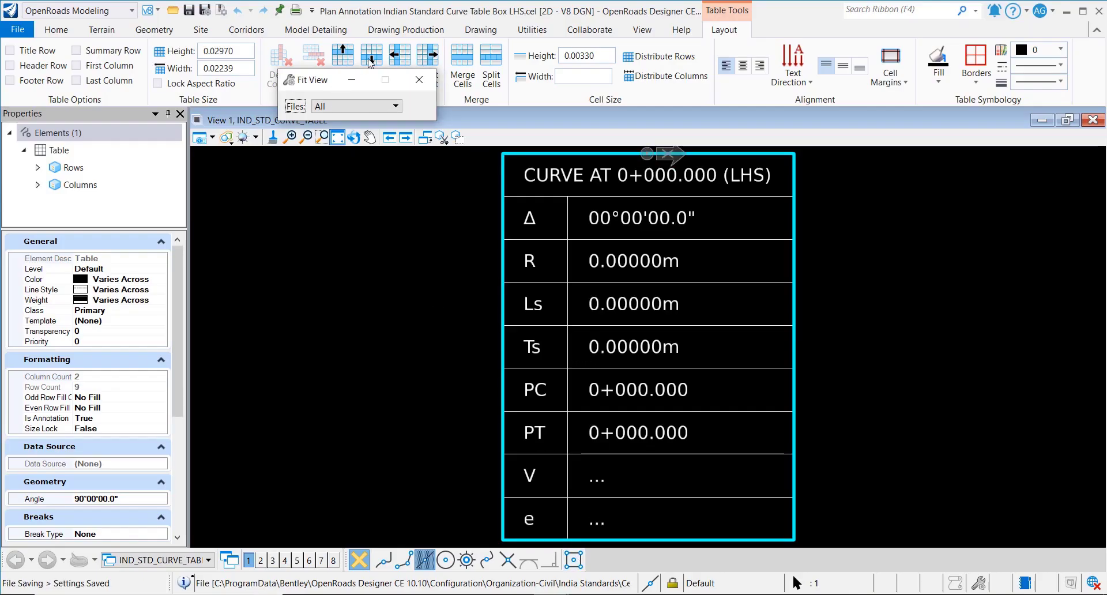
- Open the title cell CURVE AT 0+000.000 (LHS) in the Text Editor and mark its station value
{"action": "left_click", "coordinate": [419, 80]}
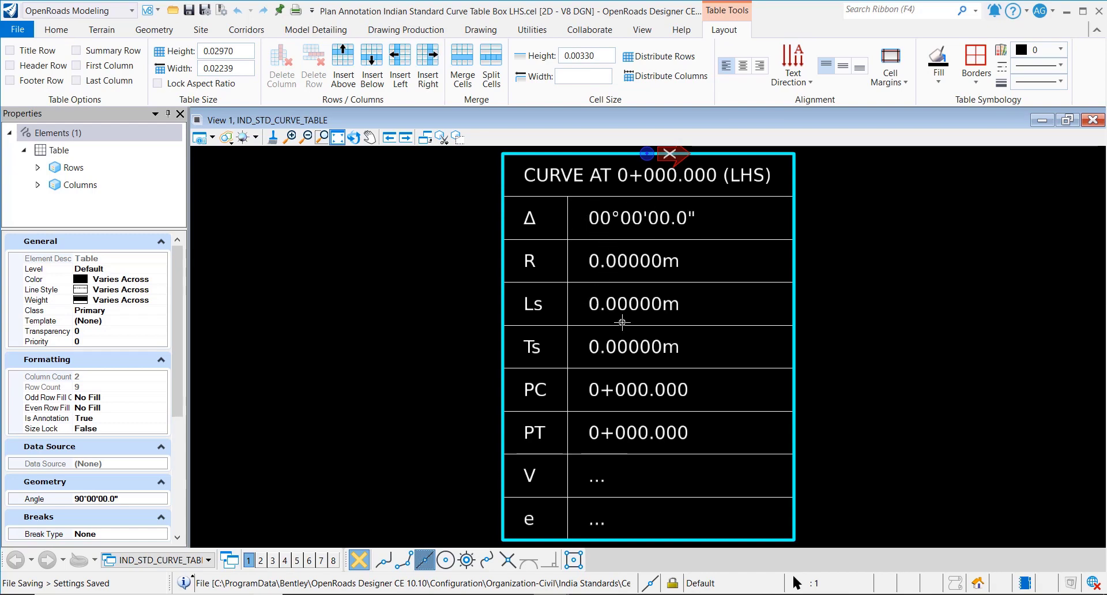
{"action": "left_click", "coordinate": [56, 33]}
{"action": "left_click", "coordinate": [409, 57]}
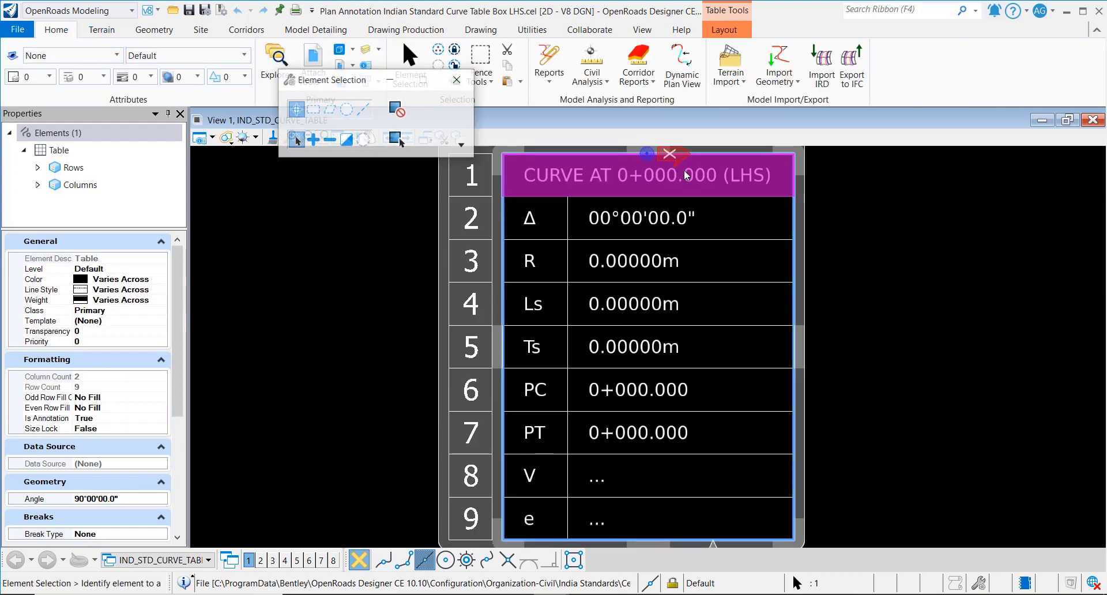
{"action": "left_click", "coordinate": [650, 184]}
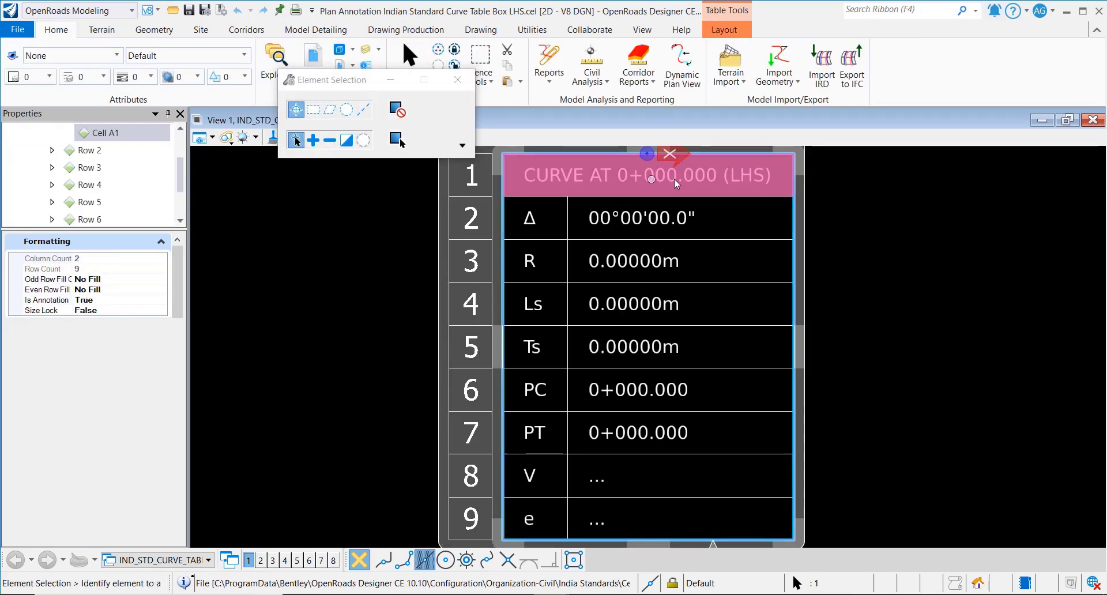
{"action": "double_click", "coordinate": [663, 183]}
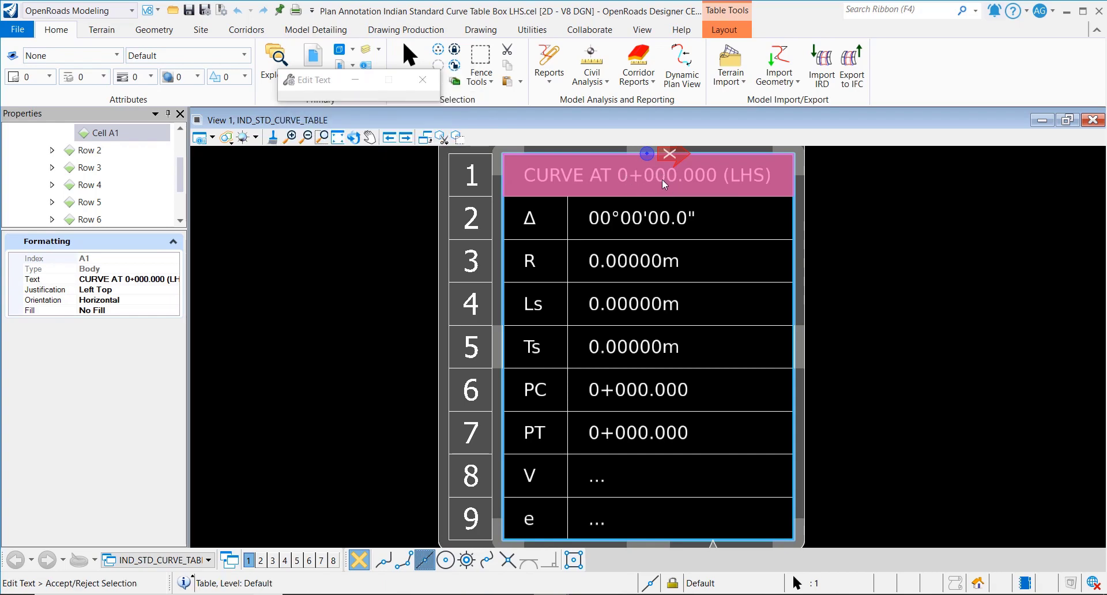
{"action": "double_click", "coordinate": [362, 213]}
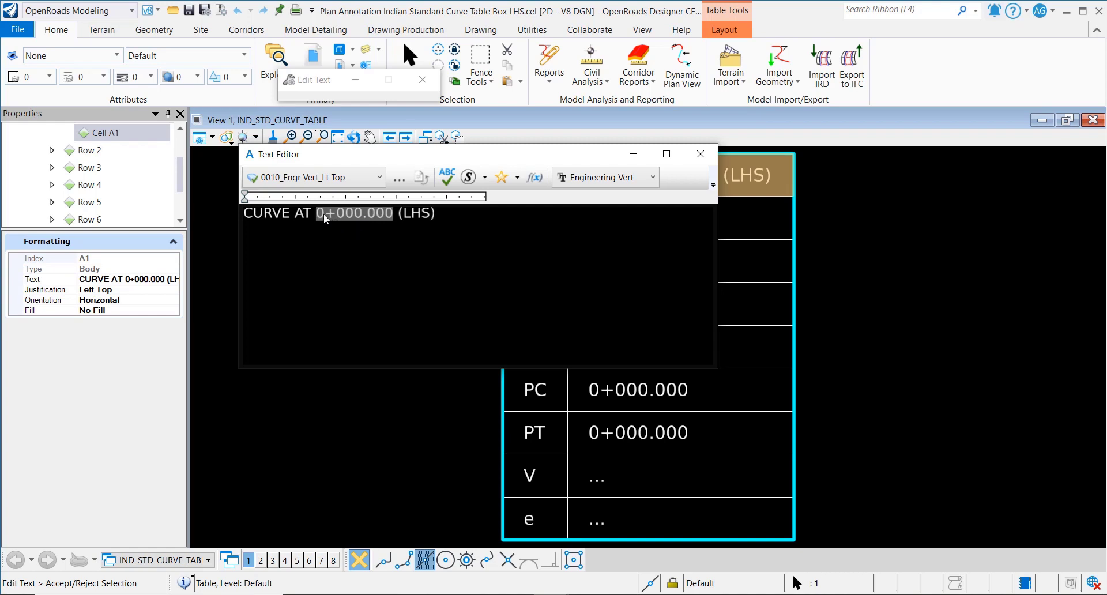
{"action": "right_click", "coordinate": [371, 215]}
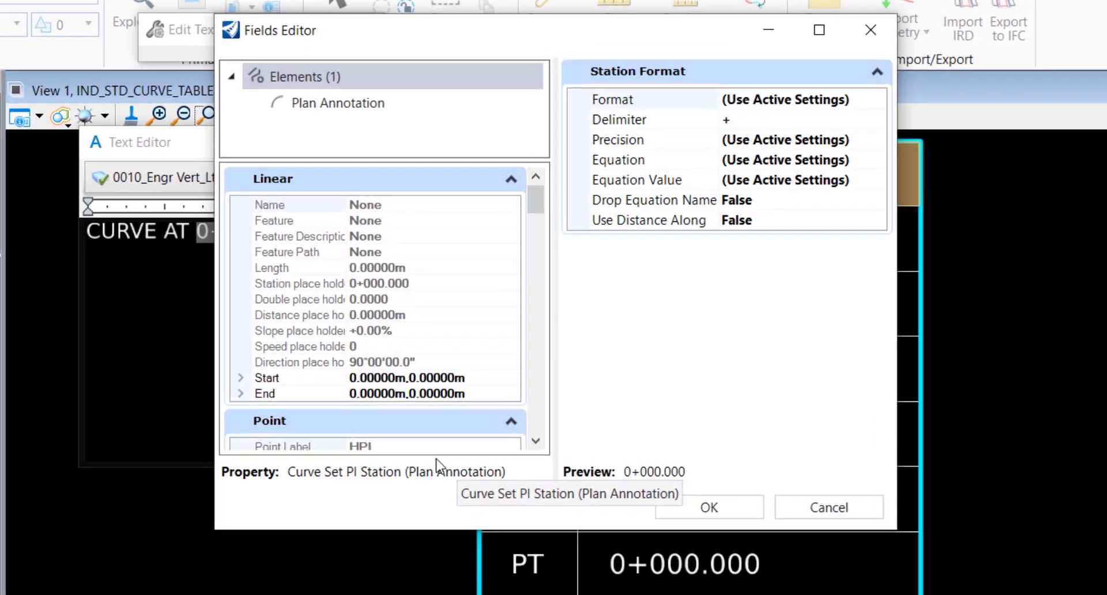
{"action": "left_click_drag", "start_coordinate": [535, 201], "coordinate": [563, 360]}
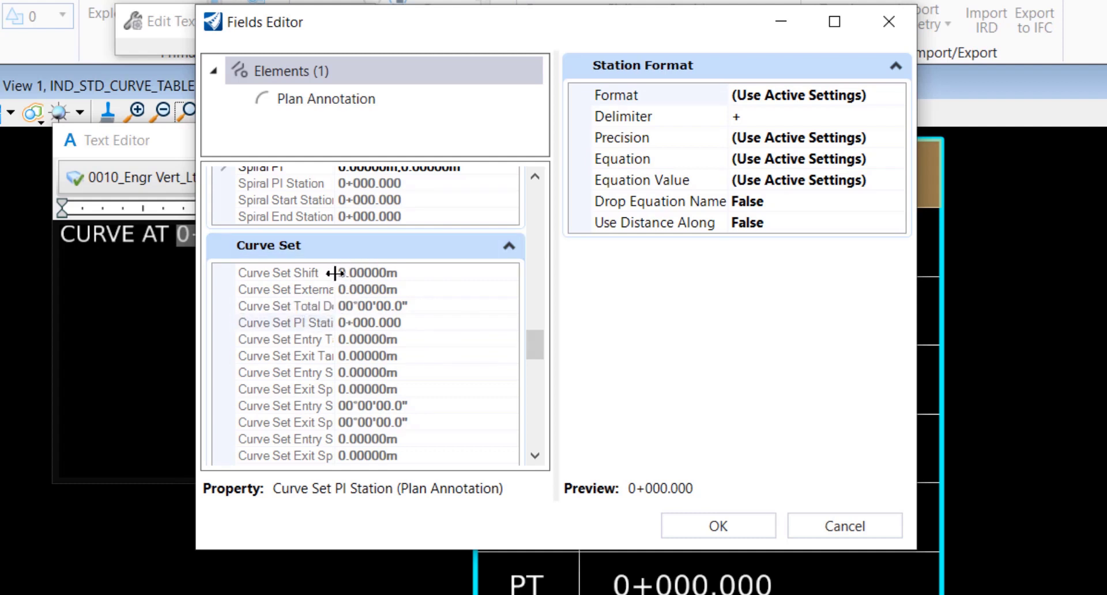
{"action": "left_click_drag", "start_coordinate": [338, 272], "coordinate": [386, 271]}
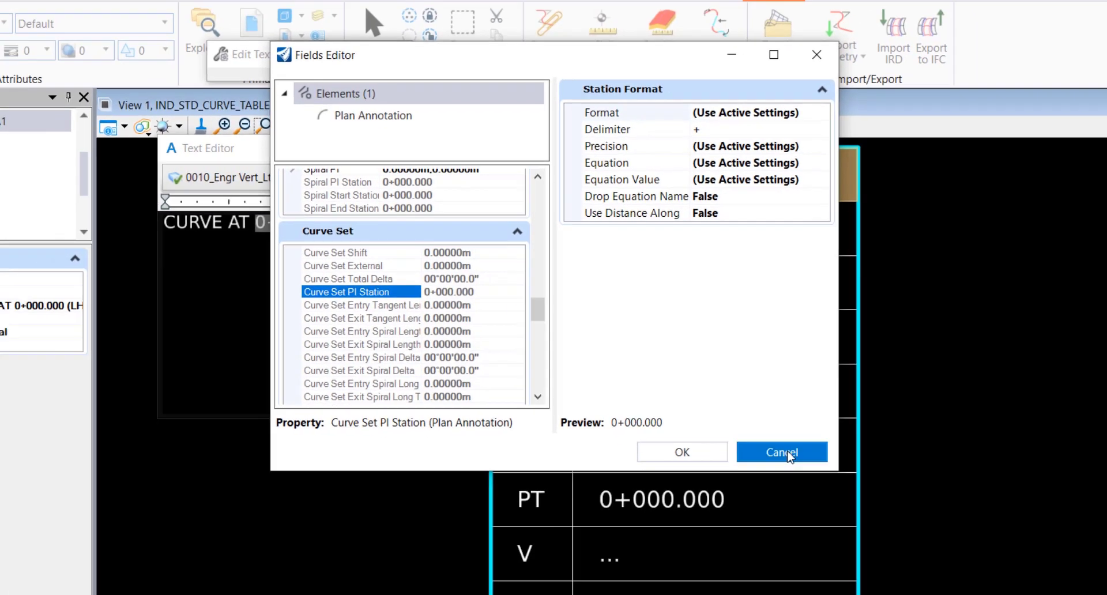
{"action": "left_click", "coordinate": [788, 452]}
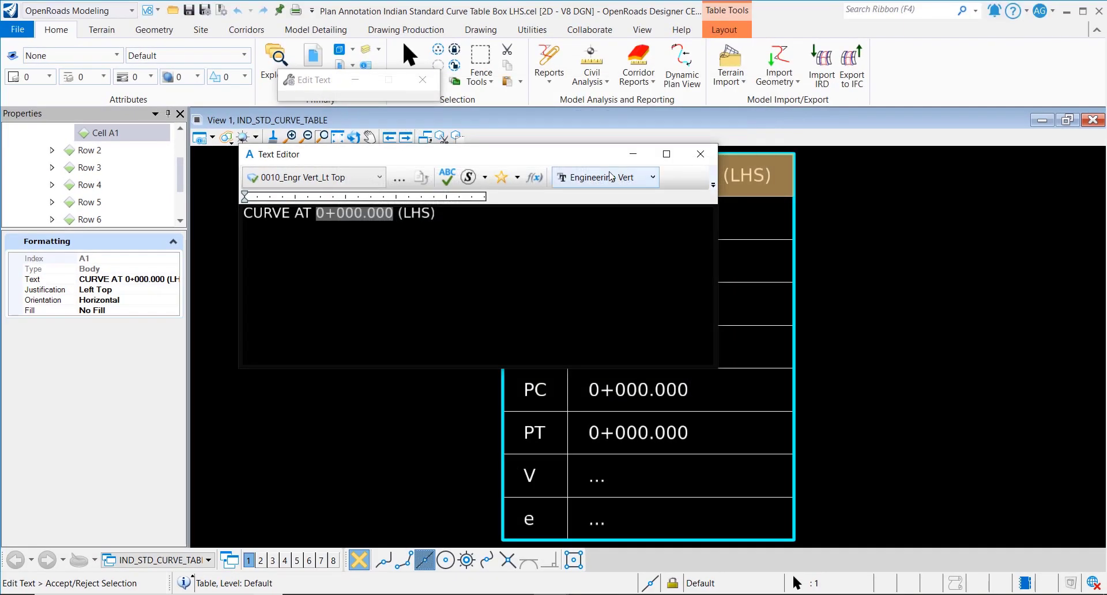
- Verify cell B3's R value uses the Curve Set Arc Radius field, then close the text editor
{"action": "left_click", "coordinate": [578, 288]}
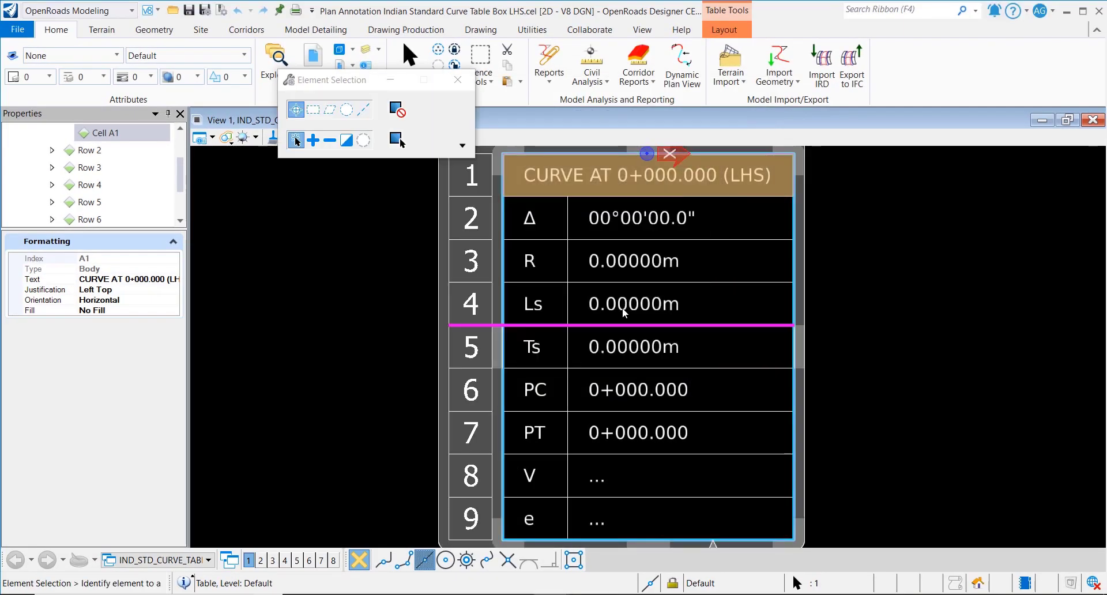
{"action": "double_click", "coordinate": [632, 267]}
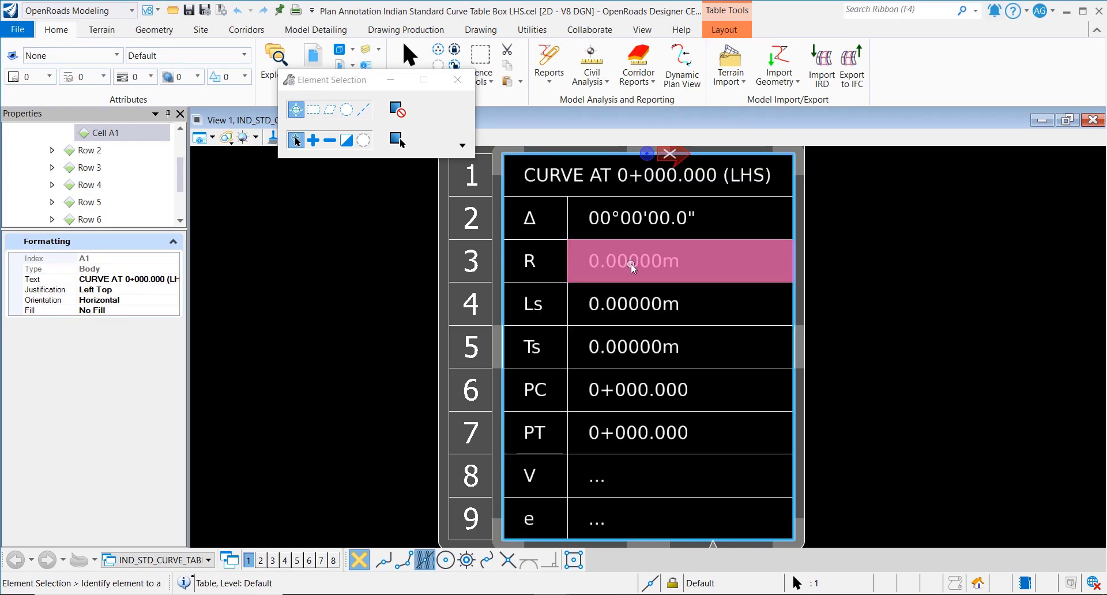
{"action": "right_click", "coordinate": [288, 229]}
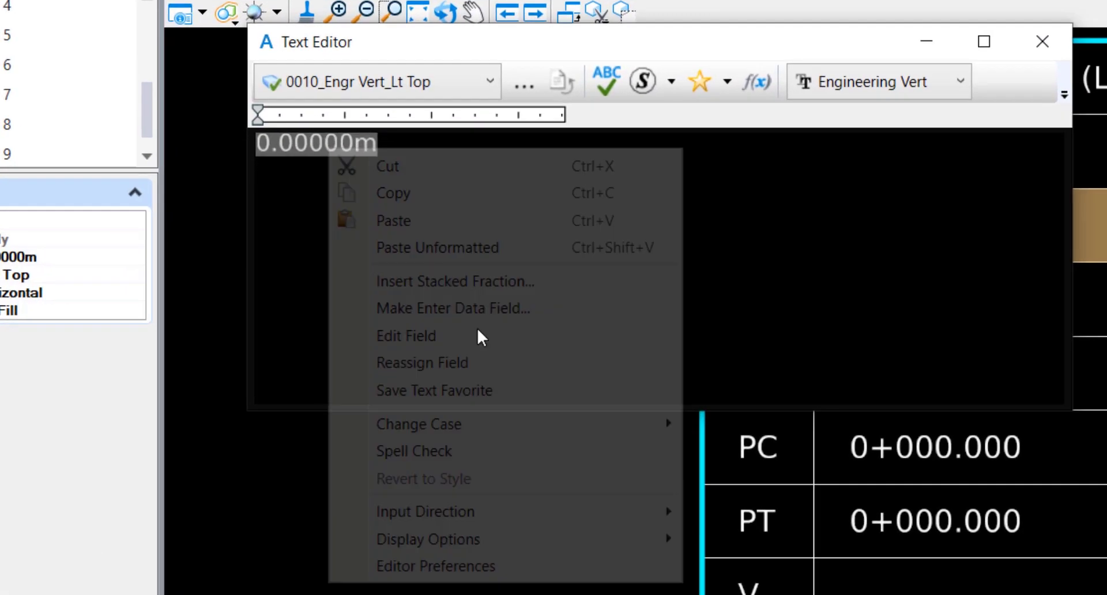
{"action": "left_click", "coordinate": [481, 336]}
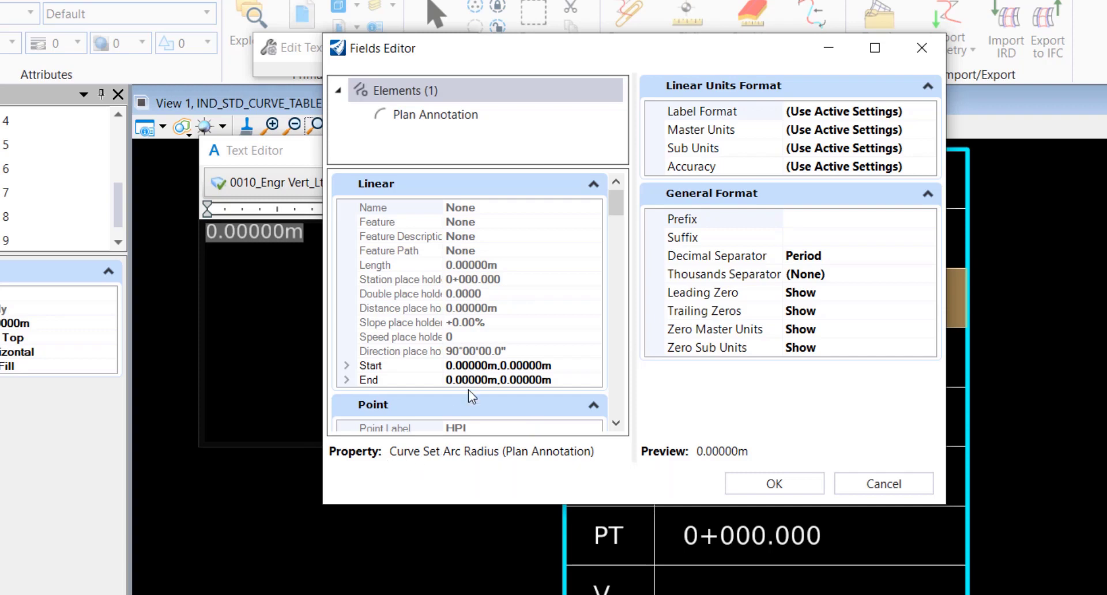
{"action": "left_click_drag", "start_coordinate": [617, 194], "coordinate": [628, 282]}
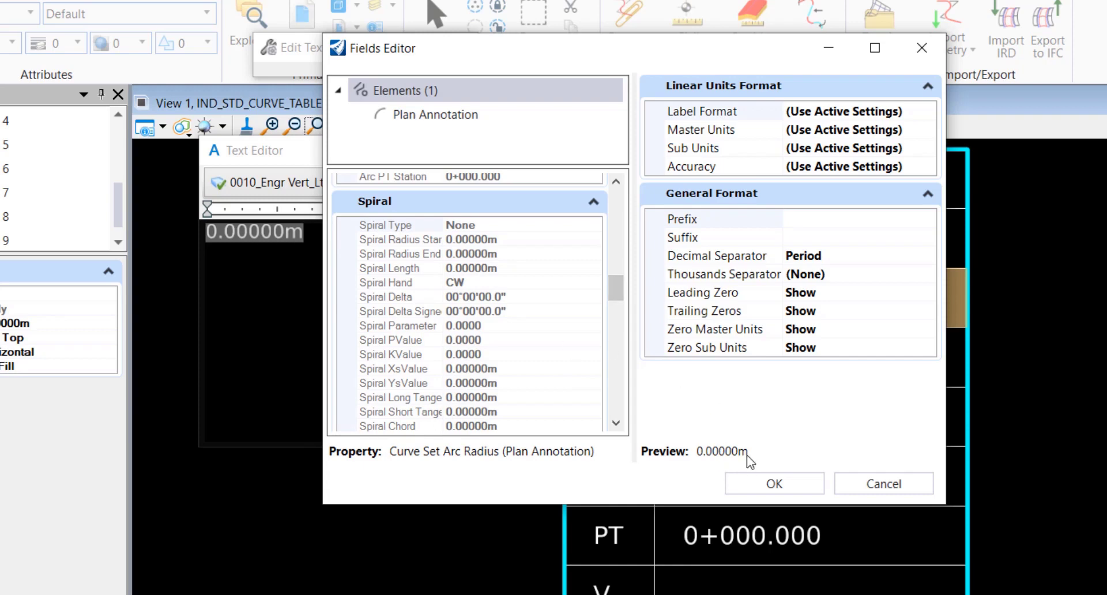
{"action": "left_click", "coordinate": [754, 485]}
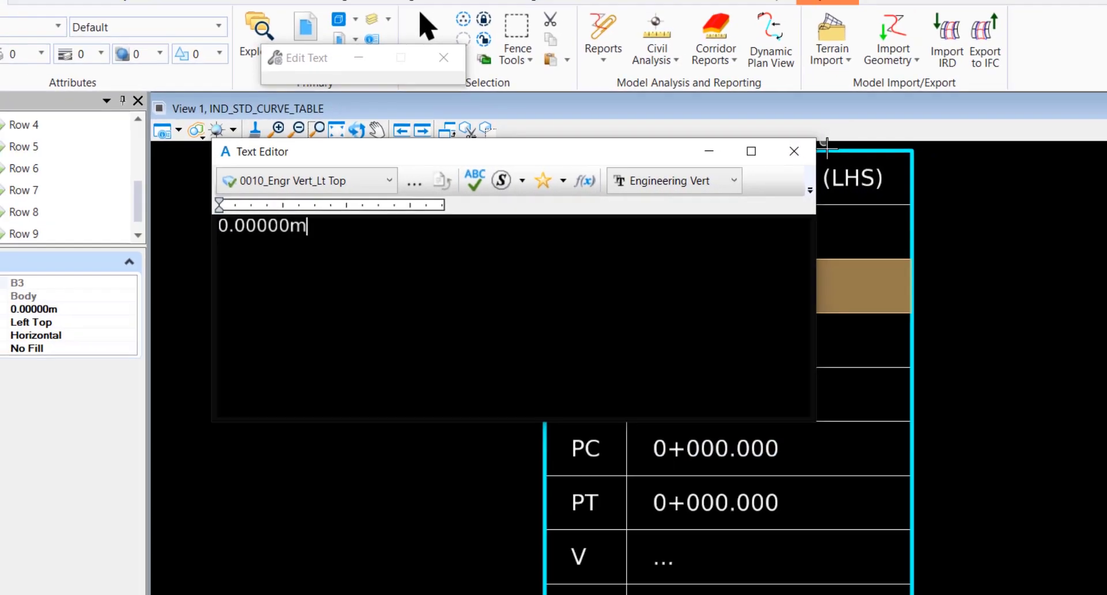
{"action": "left_click", "coordinate": [973, 220]}
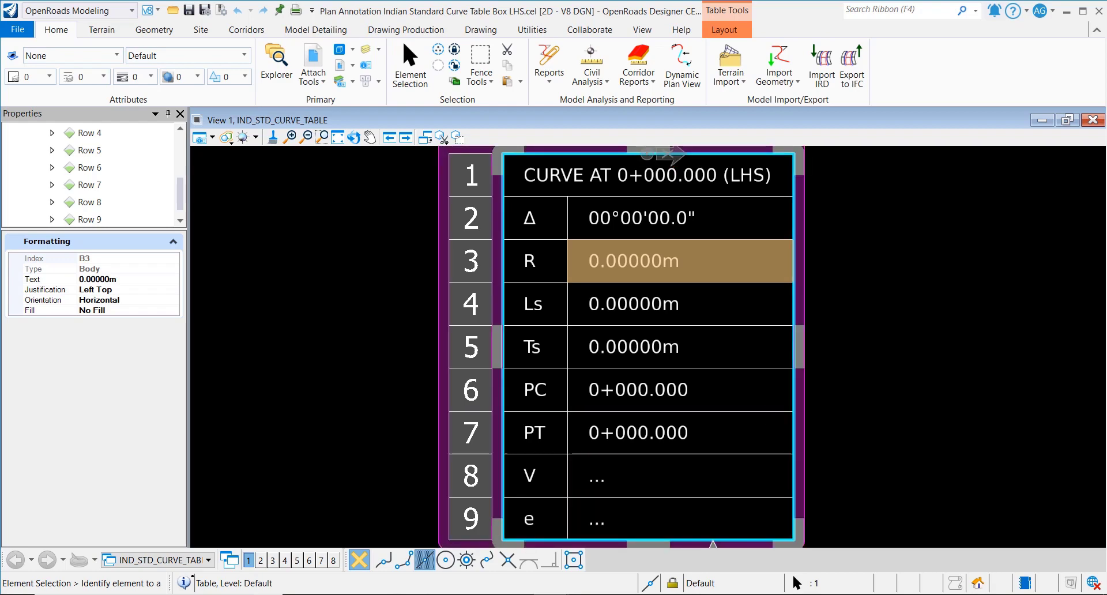
- Back in H_Testing_India_Kit_2021, open Manage for the standards' CENTRELINE_IND_STD linear group
{"action": "mouse_move", "coordinate": [550, 594]}
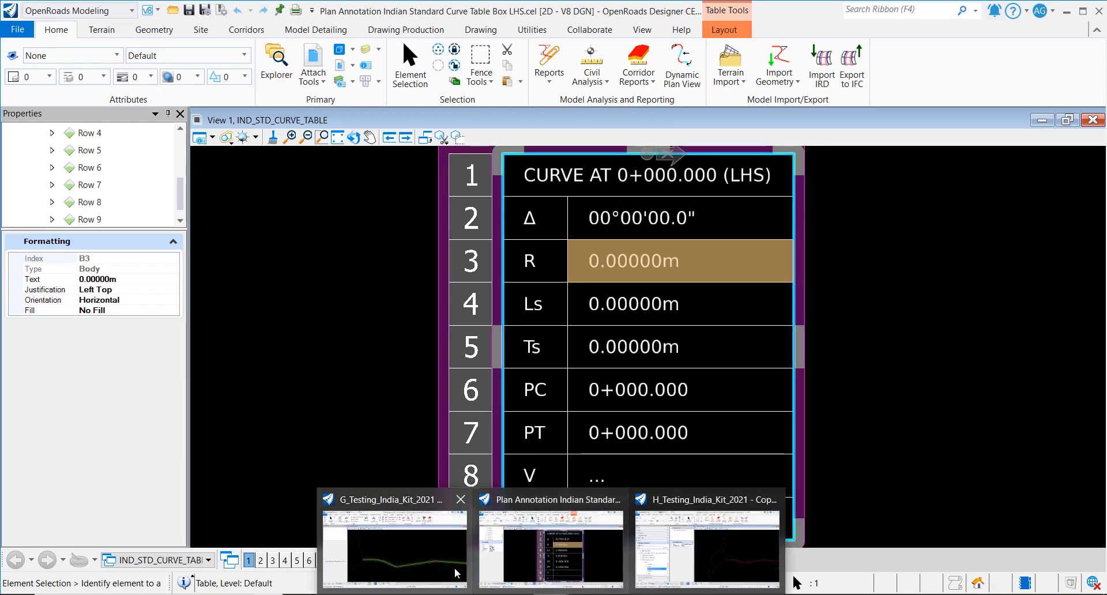
{"action": "left_click", "coordinate": [706, 548]}
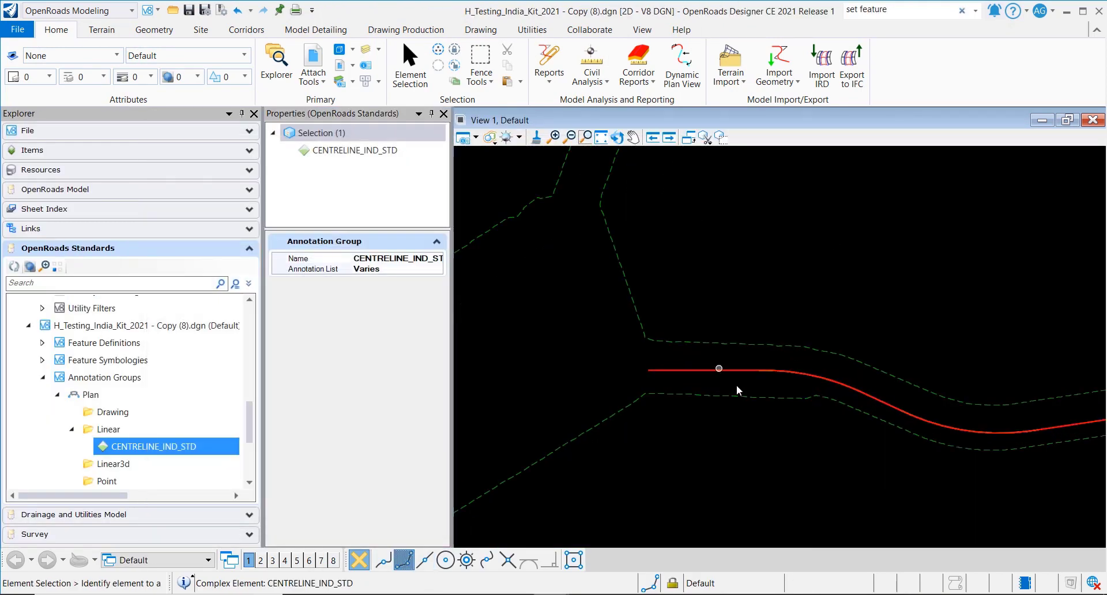
{"action": "scroll", "coordinate": [738, 391], "scroll_direction": "up", "scroll_amount": 3}
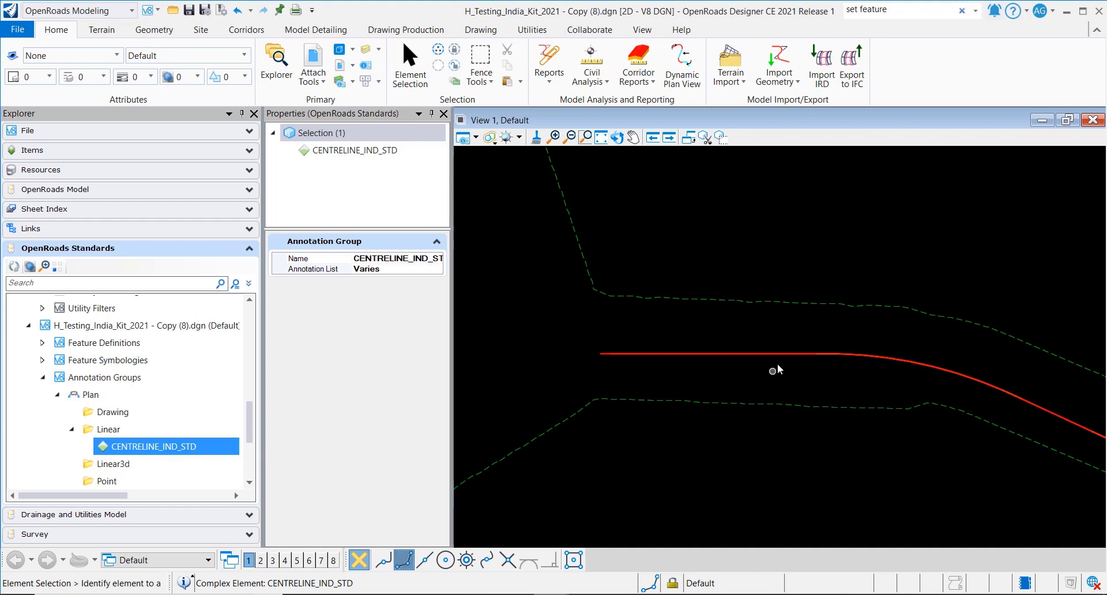
{"action": "scroll", "coordinate": [823, 358], "scroll_direction": "up", "scroll_amount": 3}
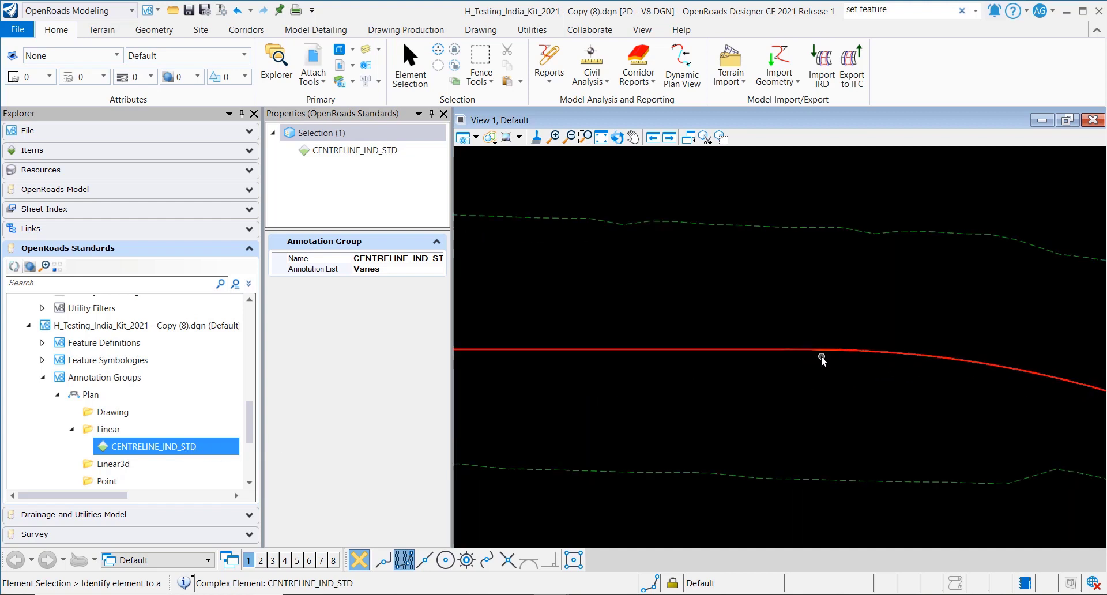
{"action": "scroll", "coordinate": [691, 381], "scroll_direction": "down", "scroll_amount": 5}
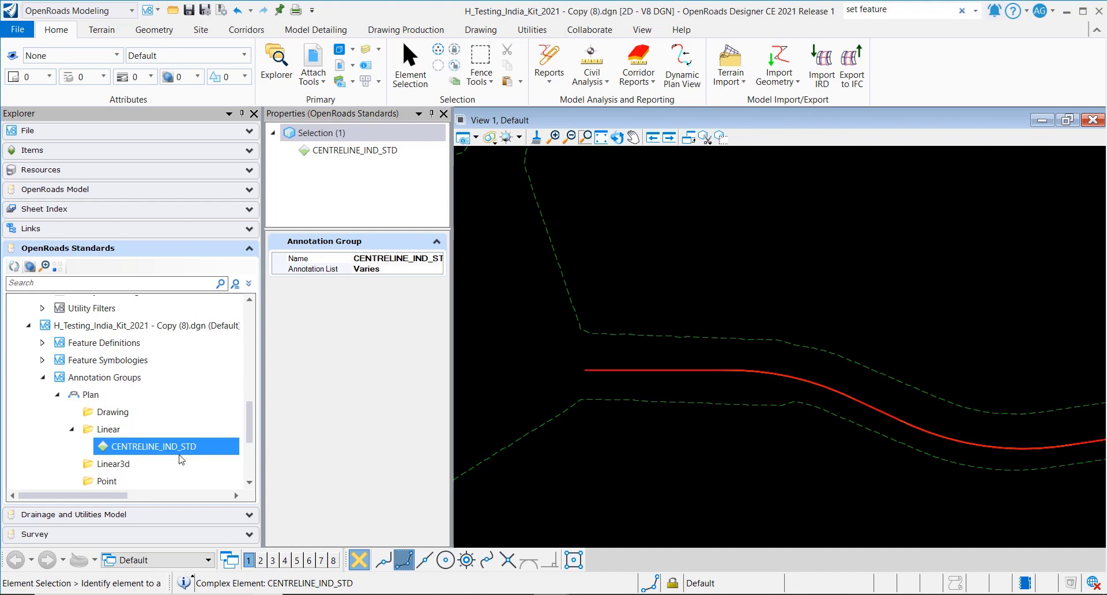
{"action": "left_click", "coordinate": [181, 454]}
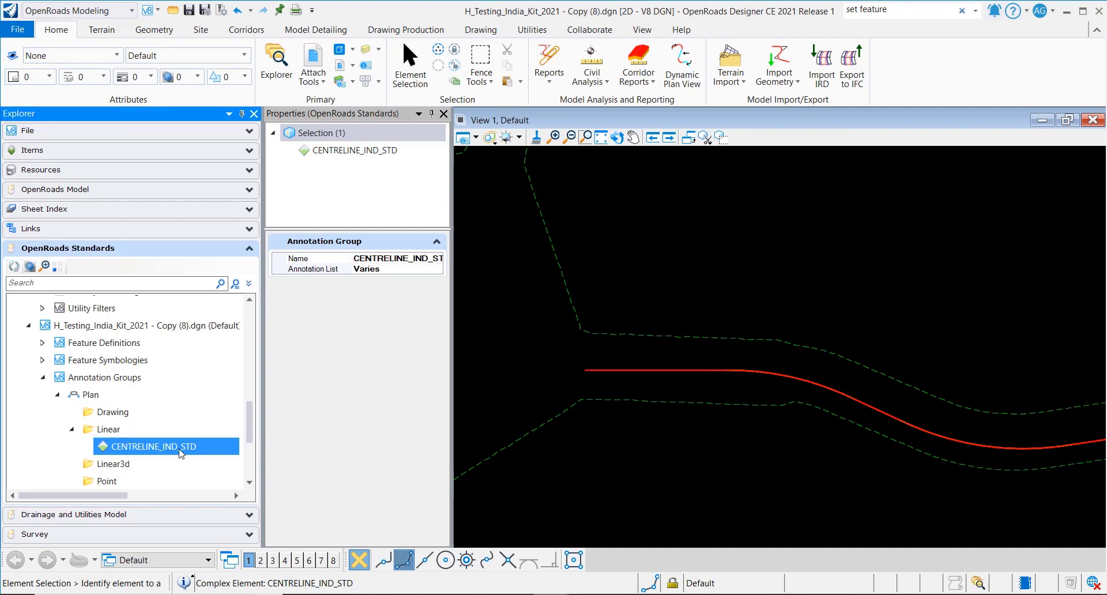
{"action": "right_click", "coordinate": [181, 454]}
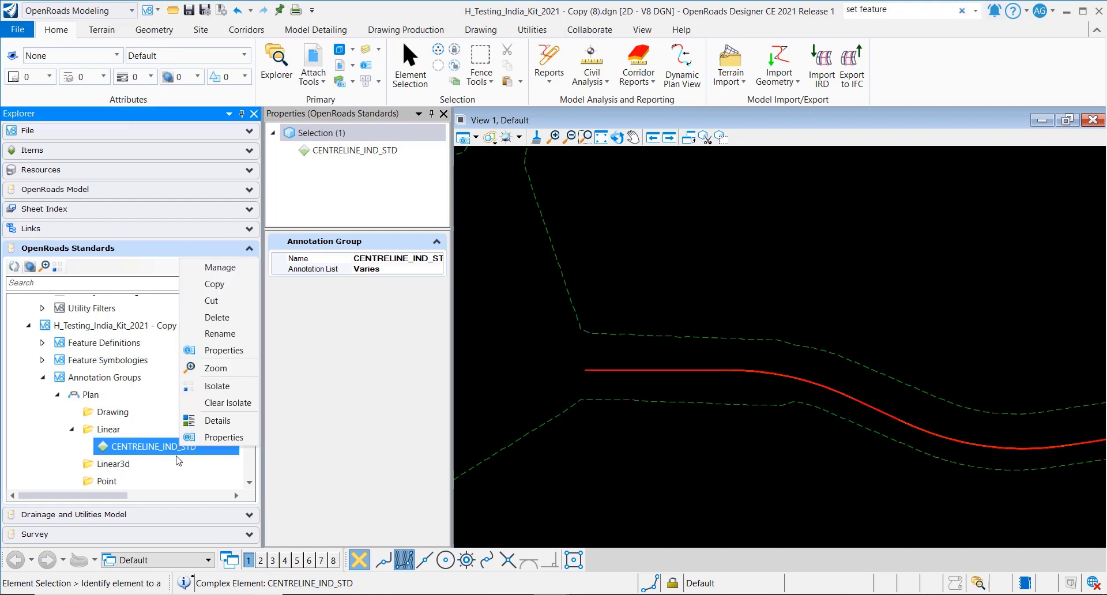
{"action": "left_click", "coordinate": [209, 269]}
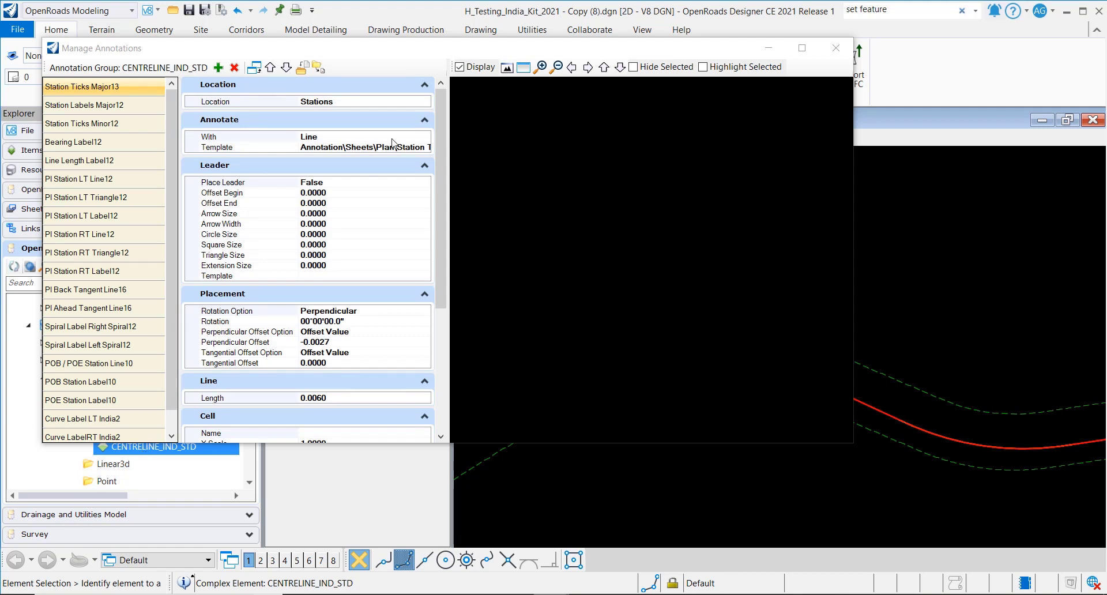
- Fit the preview and zoom in and out on the CURVE AT 0+000.000 (RHS) table
{"action": "left_click", "coordinate": [506, 68]}
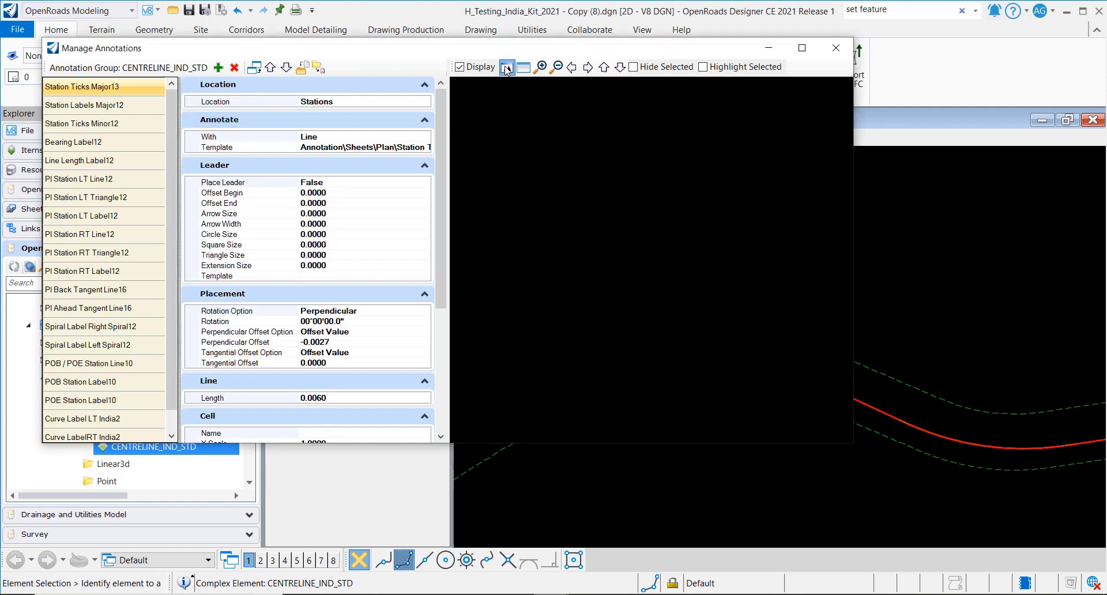
{"action": "scroll", "coordinate": [680, 220], "scroll_direction": "up", "scroll_amount": 5}
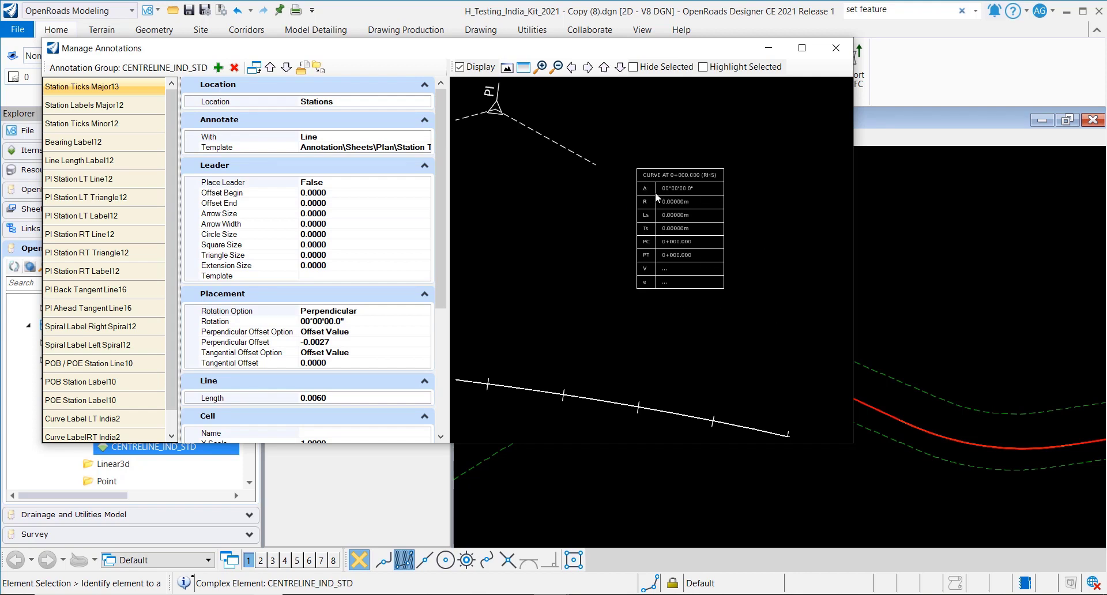
{"action": "scroll", "coordinate": [655, 192], "scroll_direction": "up", "scroll_amount": 4}
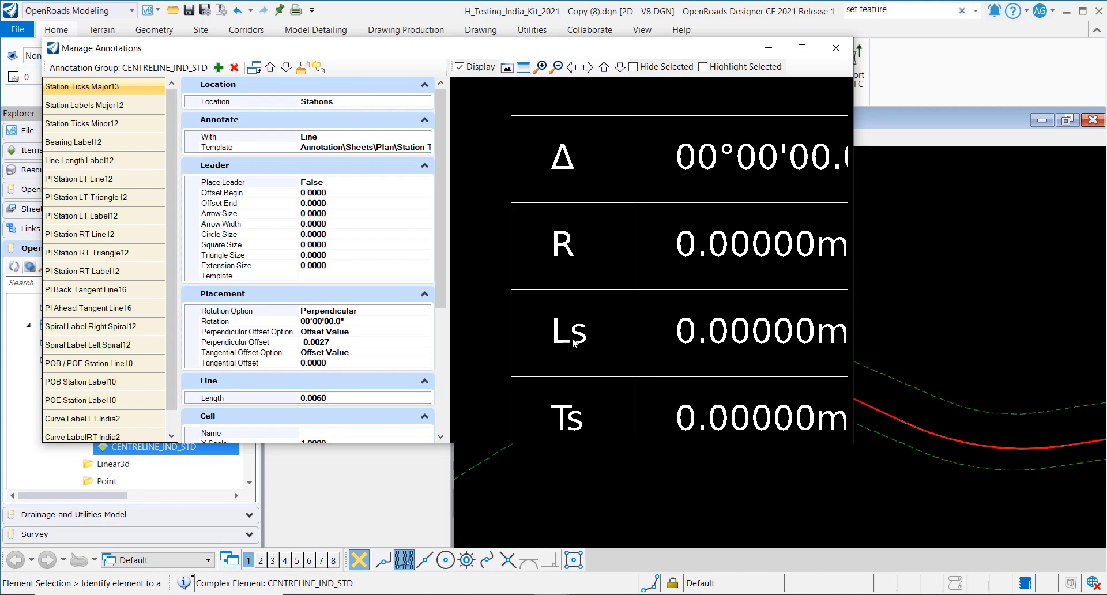
{"action": "scroll", "coordinate": [594, 339], "scroll_direction": "down", "scroll_amount": 4}
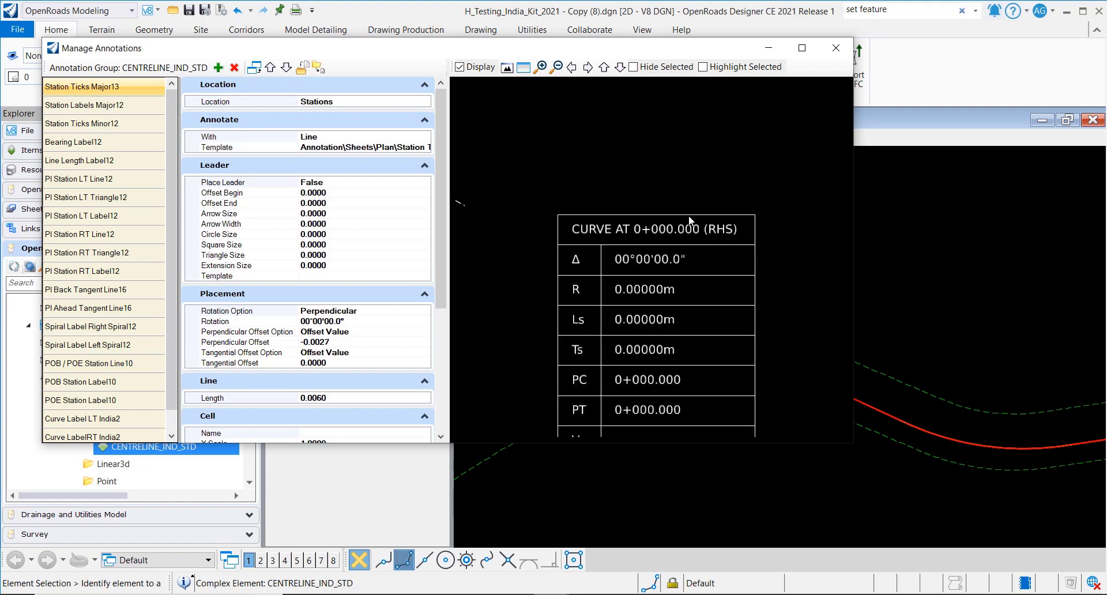
{"action": "scroll", "coordinate": [691, 219], "scroll_direction": "down", "scroll_amount": 2}
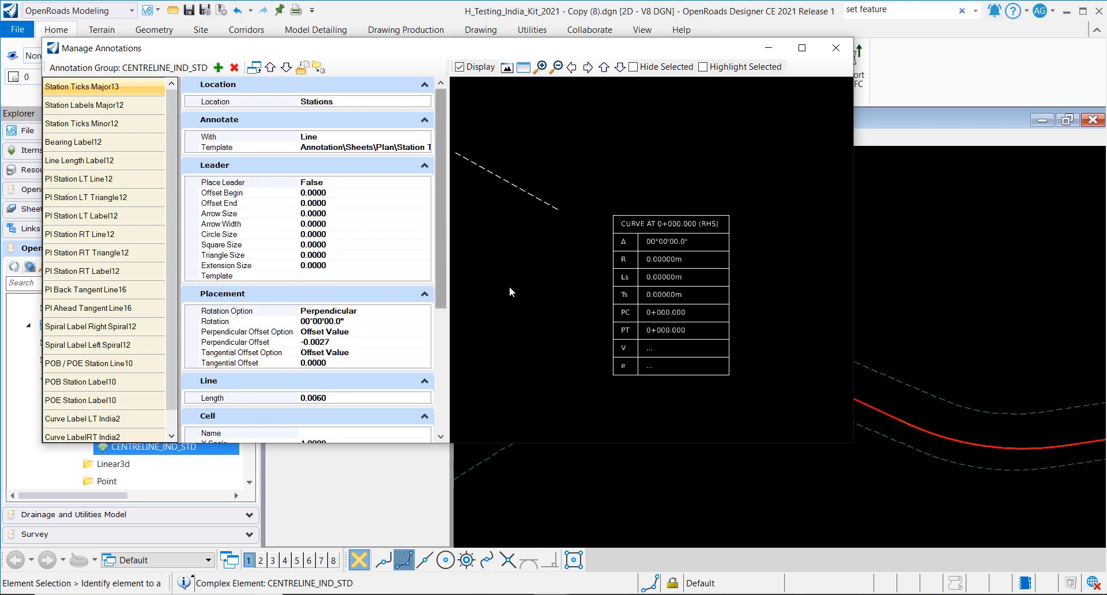
{"action": "mouse_move", "coordinate": [446, 253]}
{"action": "left_mouse_down"}
{"action": "mouse_move", "coordinate": [446, 266]}
{"action": "mouse_move", "coordinate": [446, 252]}
{"action": "left_mouse_up"}
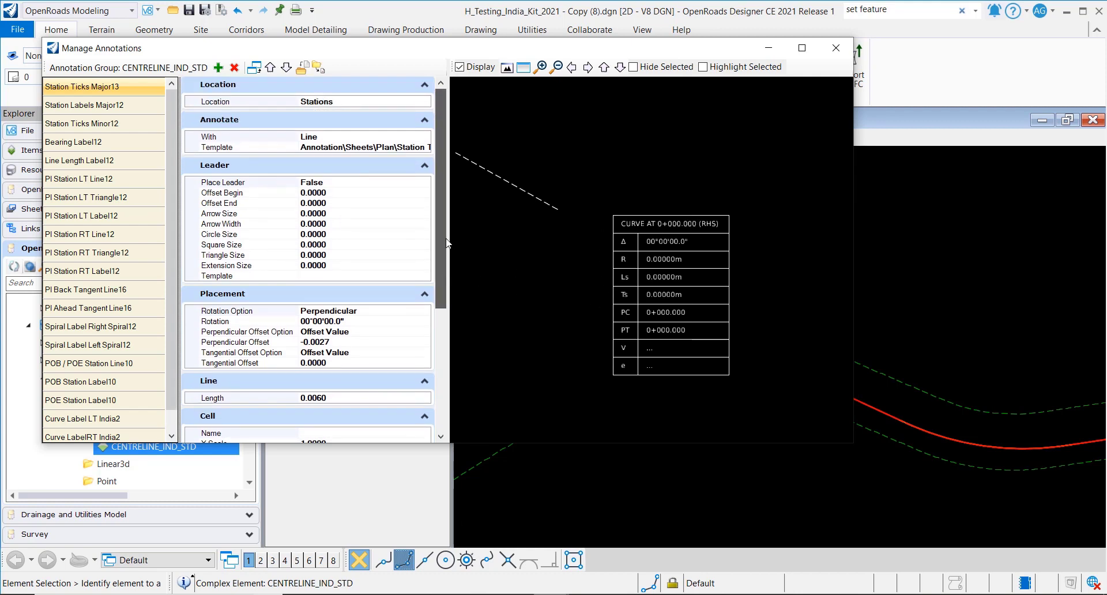
{"action": "scroll", "coordinate": [175, 344], "scroll_direction": "down", "scroll_amount": 1}
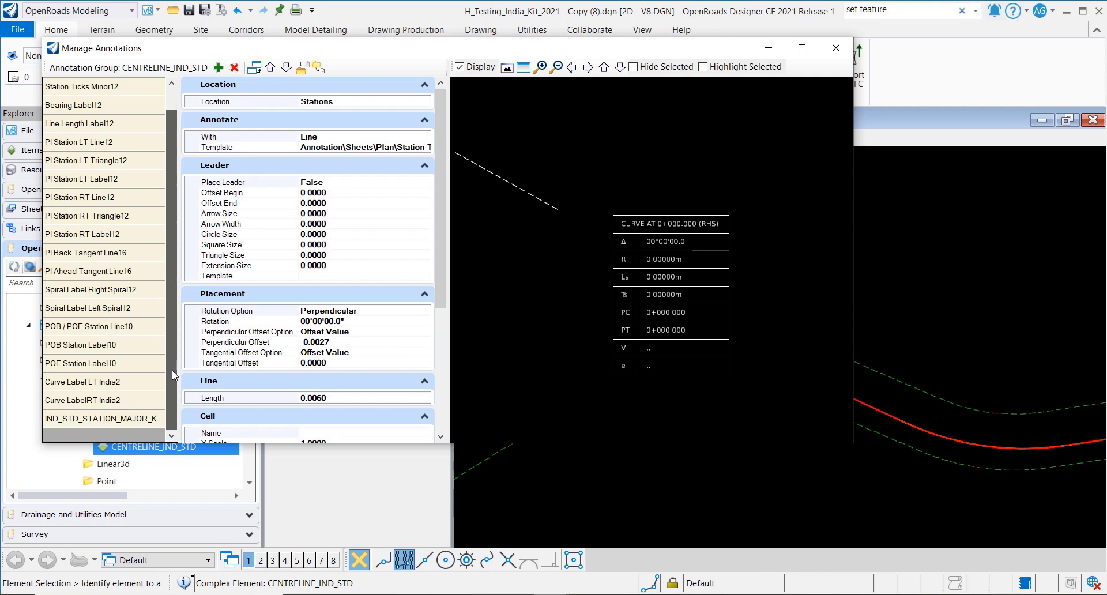
- Confirm Curve Label LT India2's Cell Name is IND_STD_CURVE_TABLE unchanged, then close Manage Annotations
{"action": "left_click", "coordinate": [120, 381]}
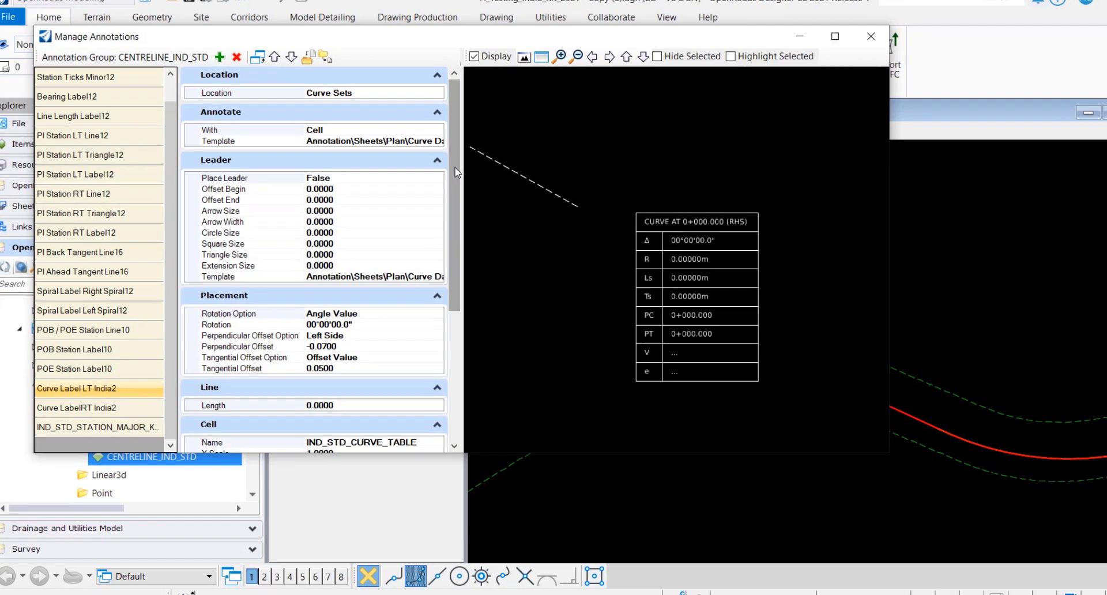
{"action": "scroll", "coordinate": [433, 161], "scroll_direction": "down", "scroll_amount": 6}
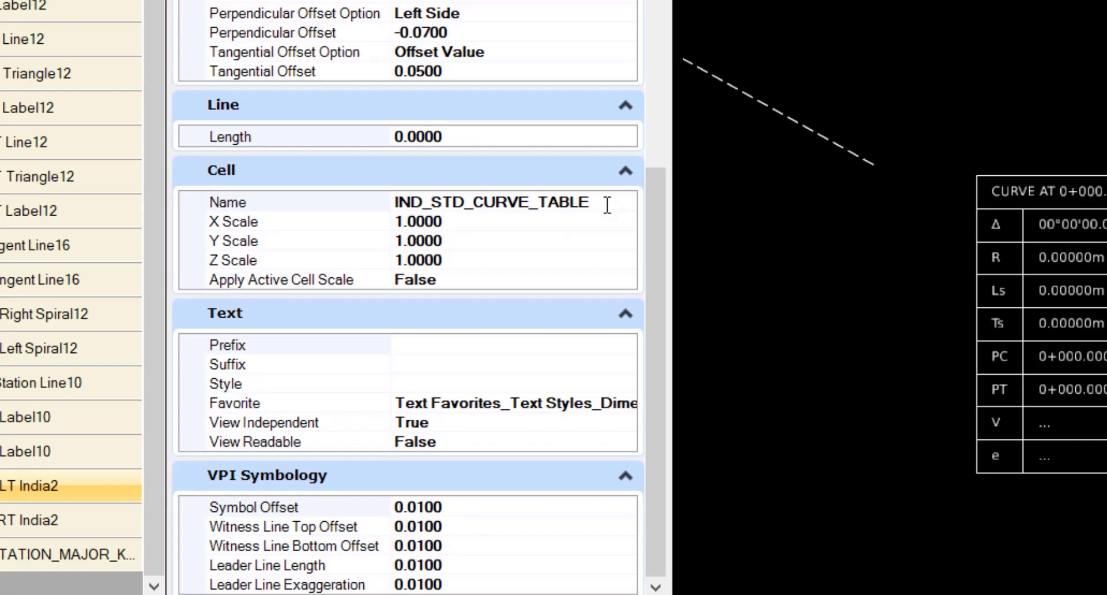
{"action": "left_click", "coordinate": [740, 183]}
{"action": "left_click", "coordinate": [779, 182]}
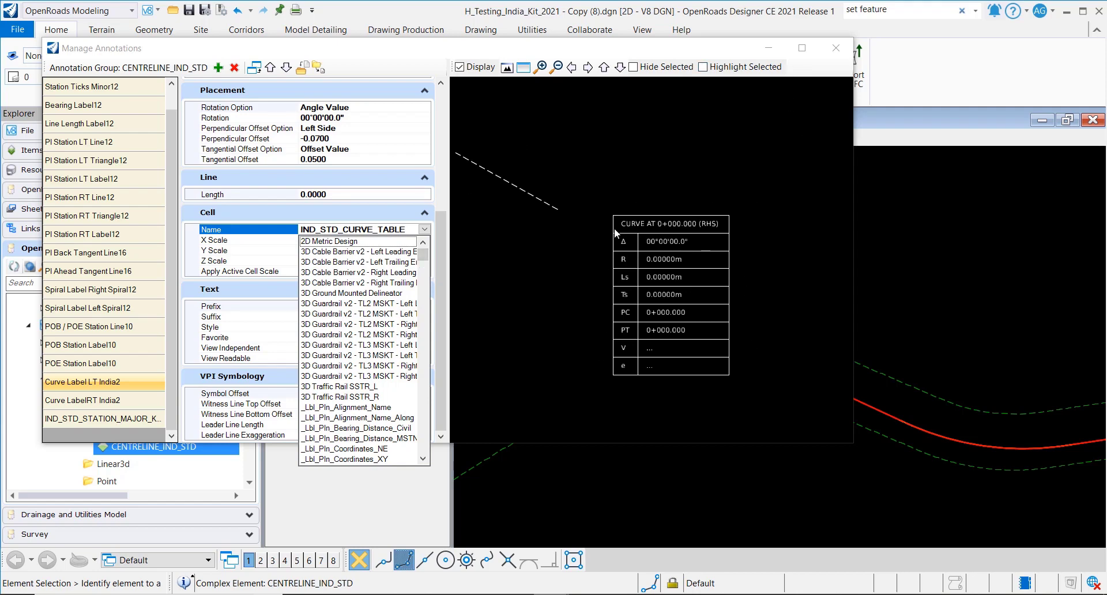
{"action": "left_click", "coordinate": [827, 55]}
{"action": "left_click", "coordinate": [830, 52]}
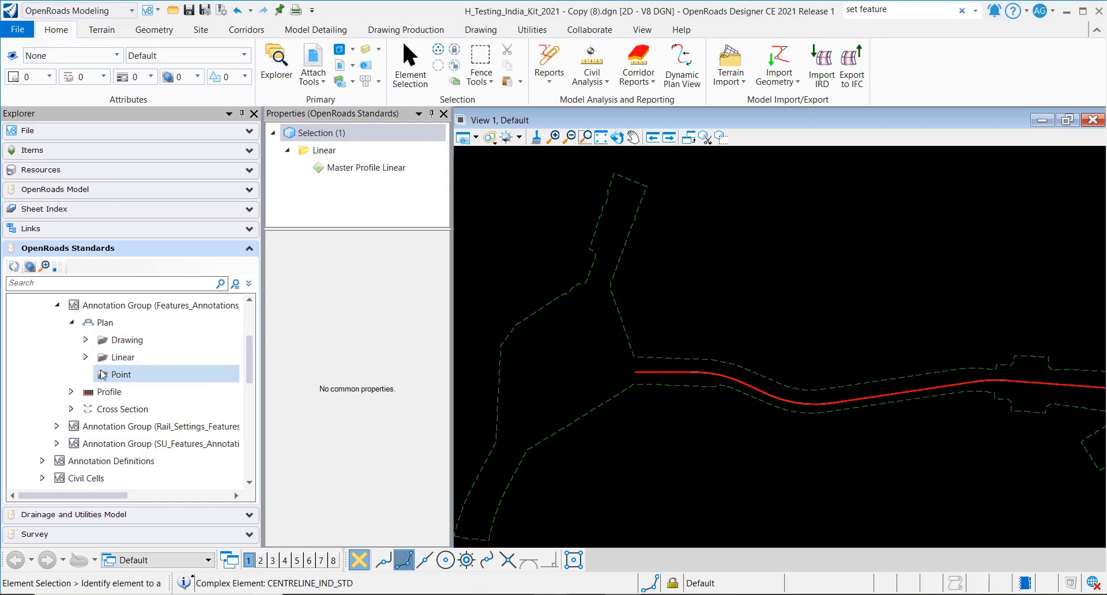
- Open Manage Annotations for ISO_A1_IND_STD_Plan_Annotation from the Plan > Drawing annotation groups
{"action": "left_click", "coordinate": [86, 342]}
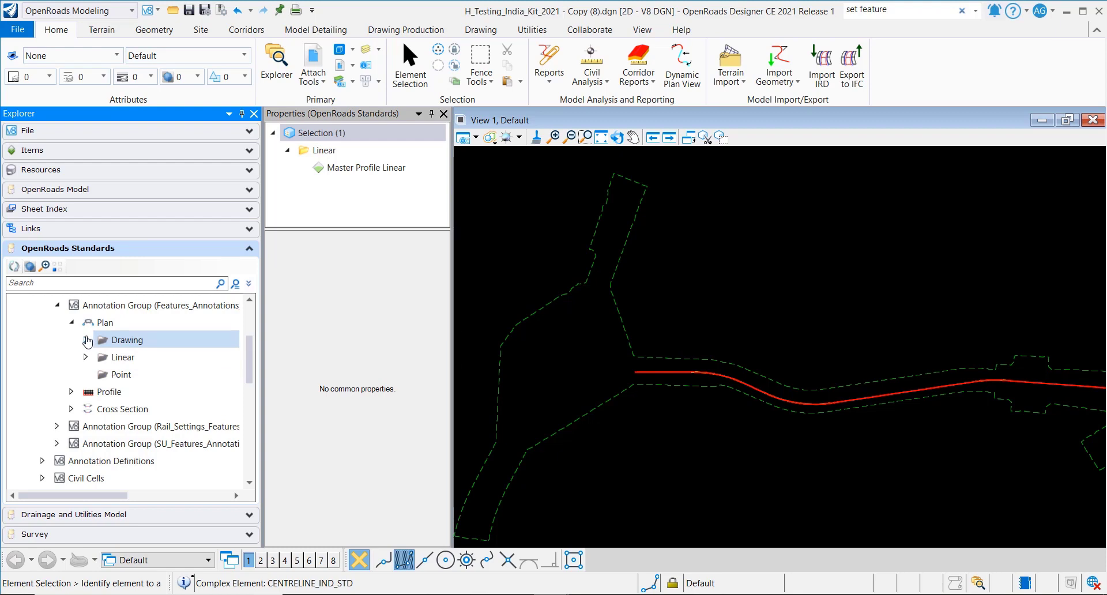
{"action": "left_click", "coordinate": [86, 341]}
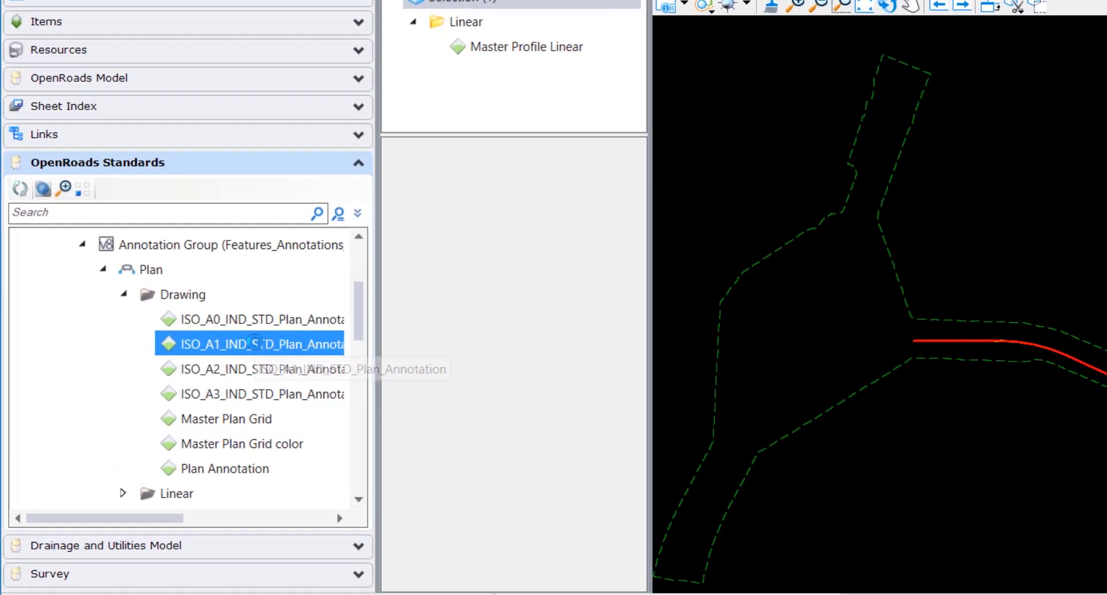
{"action": "right_click", "coordinate": [187, 375]}
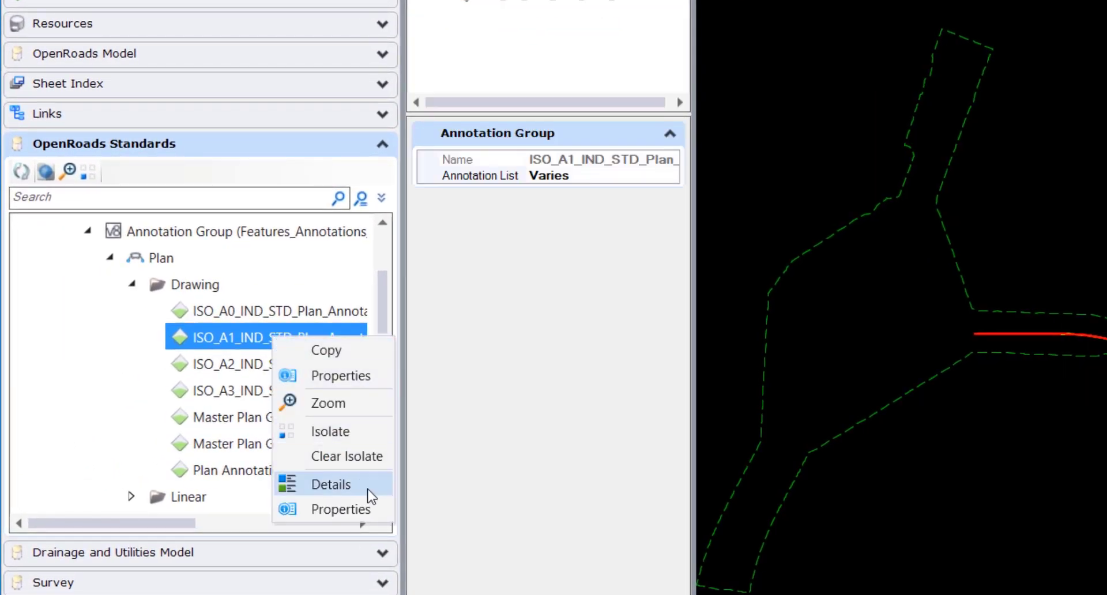
{"action": "left_click", "coordinate": [646, 174]}
{"action": "left_click", "coordinate": [665, 175]}
{"action": "left_click", "coordinate": [670, 175]}
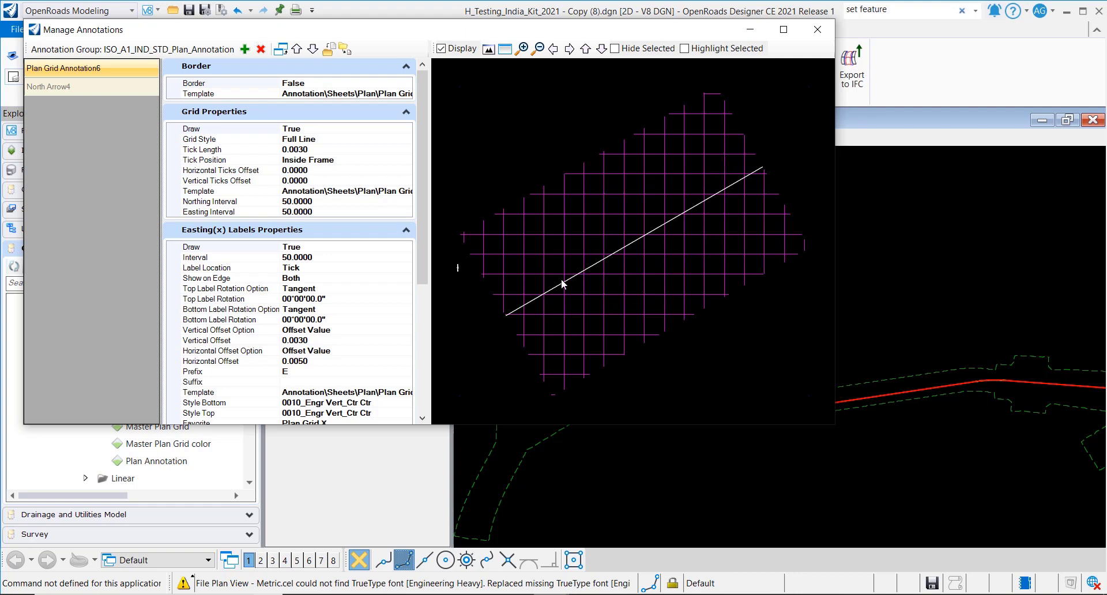
- Zoom the preview to inspect Plan Grid Annotation6 and North Arrow4 at 50.0000 grid intervals
{"action": "scroll", "coordinate": [565, 292], "scroll_direction": "up", "scroll_amount": 4}
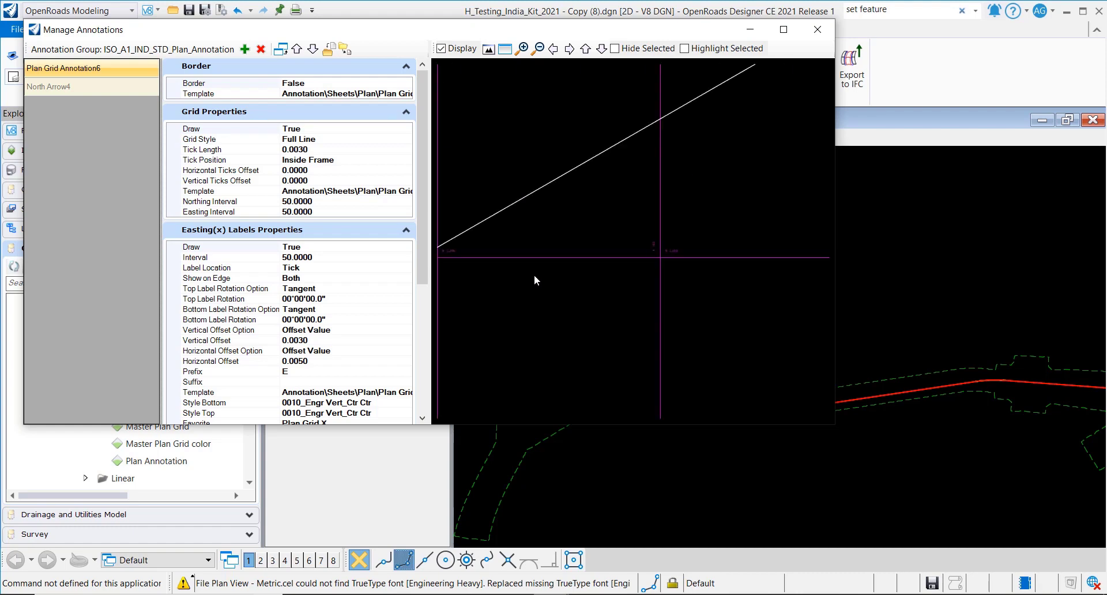
{"action": "scroll", "coordinate": [617, 278], "scroll_direction": "down", "scroll_amount": 5}
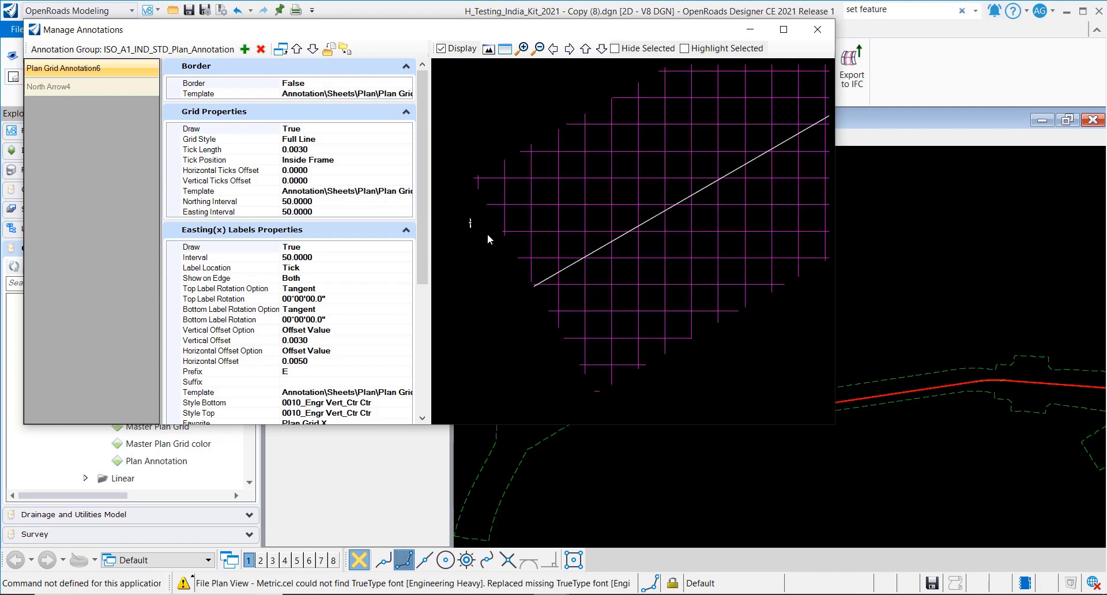
{"action": "scroll", "coordinate": [507, 275], "scroll_direction": "up", "scroll_amount": 3}
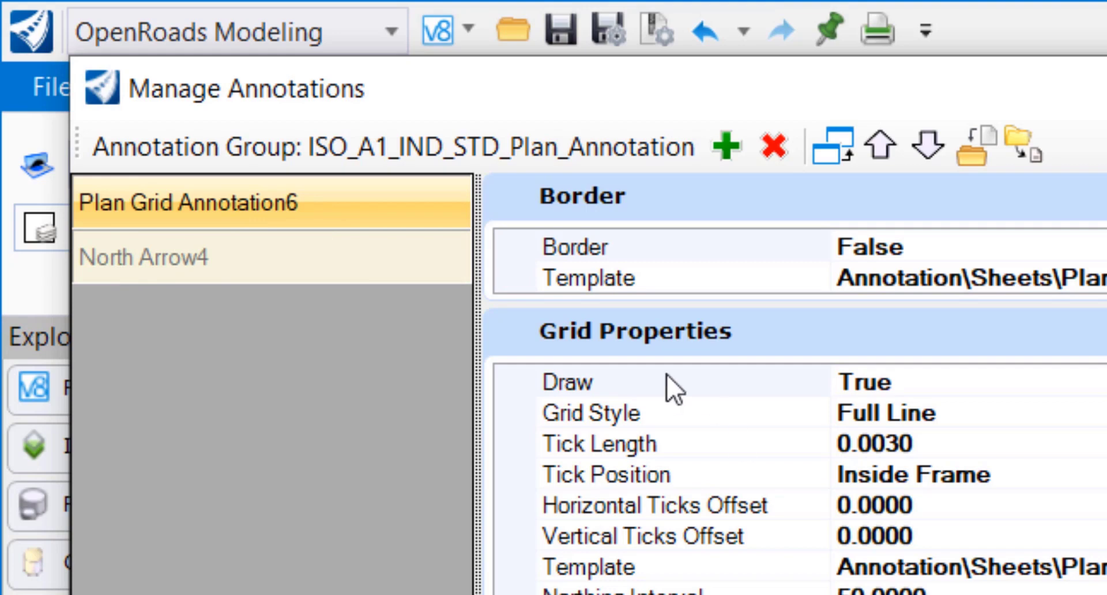
{"action": "left_click", "coordinate": [268, 266]}
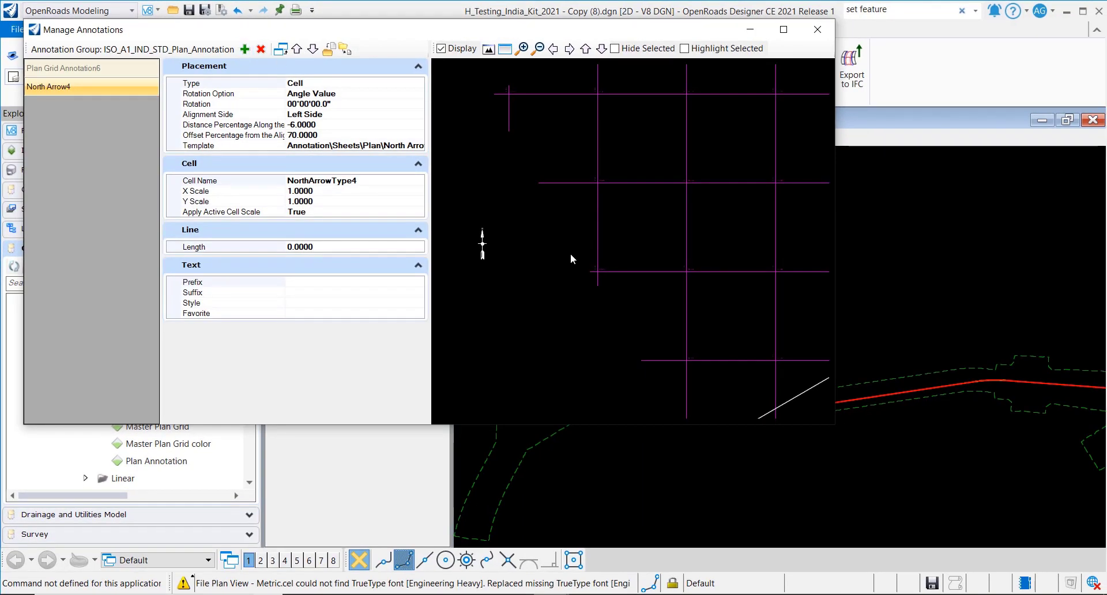
{"action": "scroll", "coordinate": [568, 254], "scroll_direction": "down", "scroll_amount": 3}
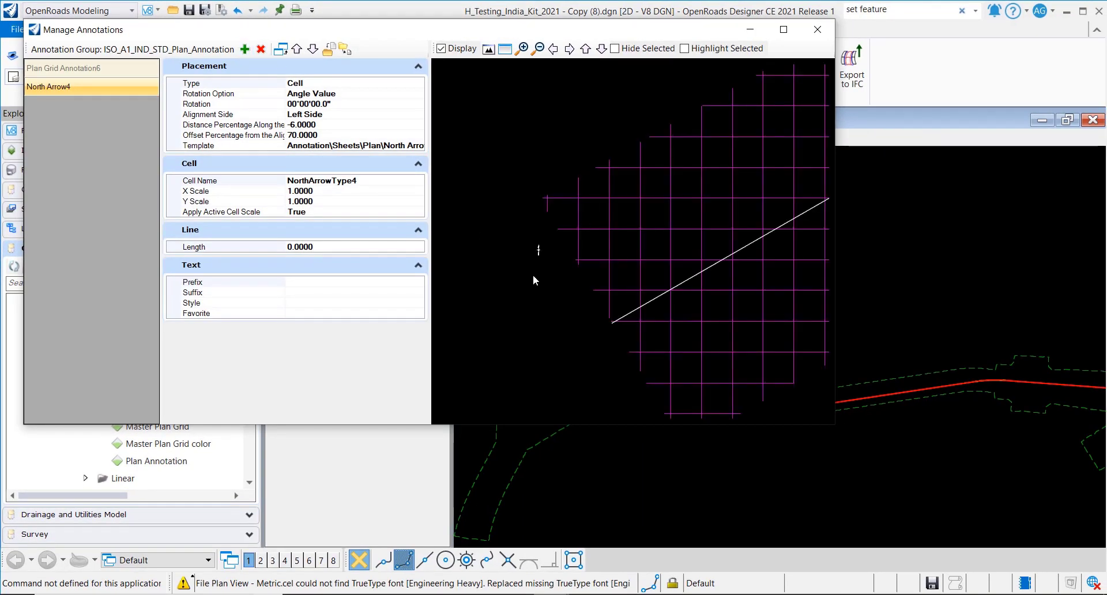
{"action": "left_click", "coordinate": [63, 74]}
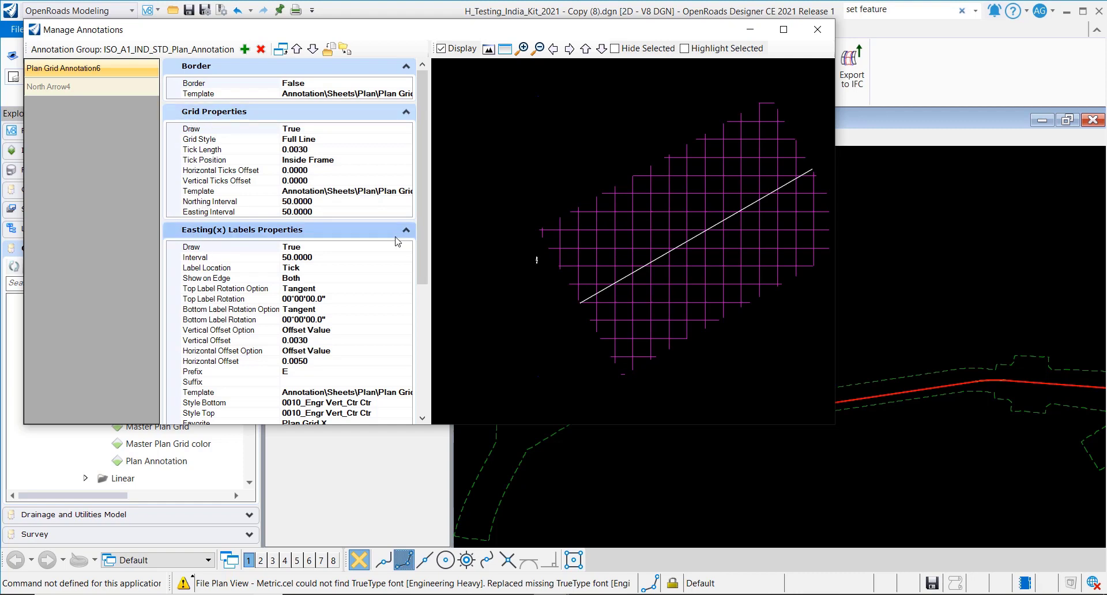
{"action": "scroll", "coordinate": [425, 243], "scroll_direction": "down", "scroll_amount": 6}
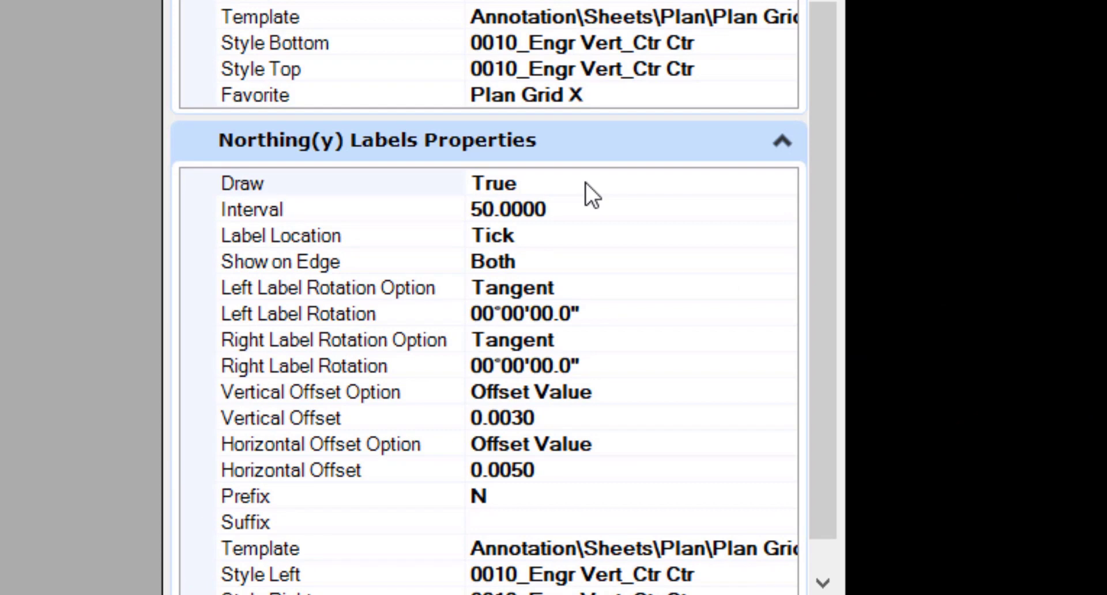
{"action": "scroll", "coordinate": [822, 217], "scroll_direction": "up", "scroll_amount": 5}
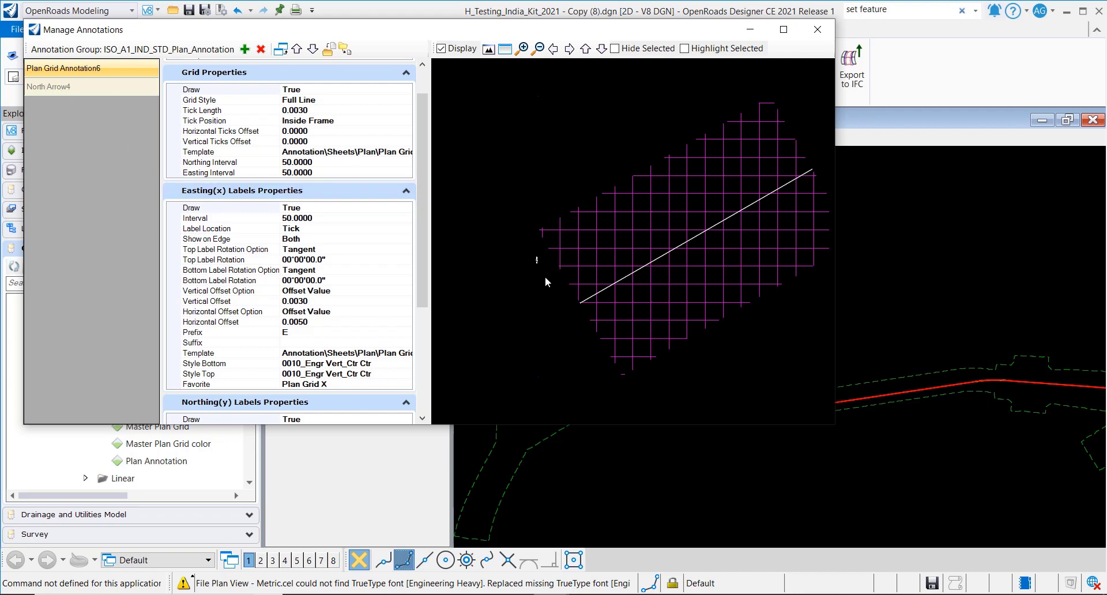
- Close the ISO_A1 Manage Annotations dialog and collapse the Drawing folder in the Explorer tree
{"action": "left_click", "coordinate": [817, 29]}
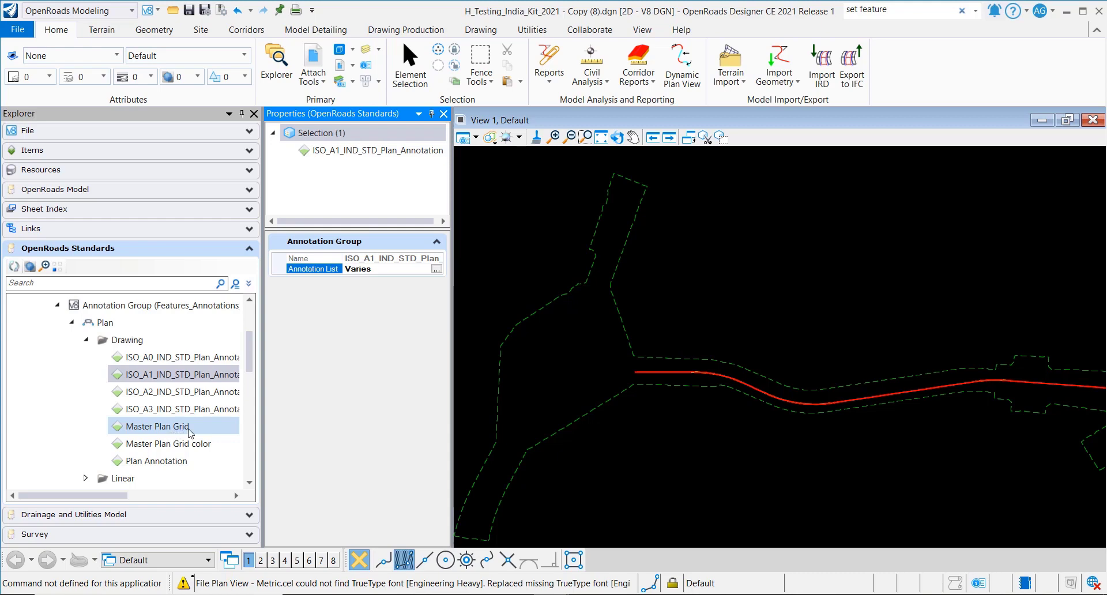
{"action": "left_click", "coordinate": [86, 339]}
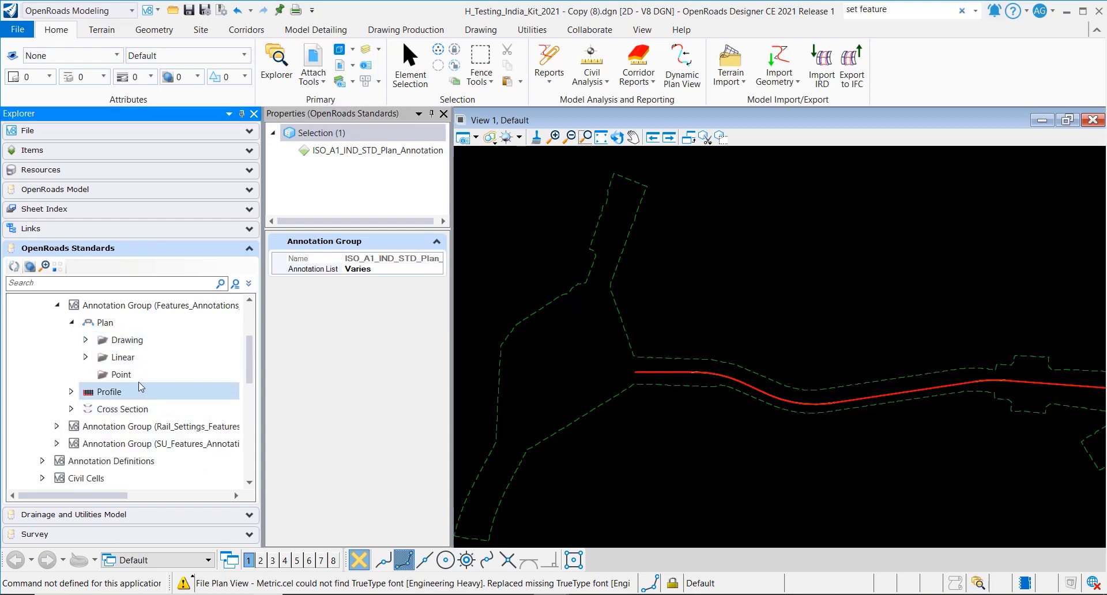
- Open Manage Annotations for IND_VPI_Details_at_Curve under Profile > Linear, listing its slope and VPI labels
{"action": "left_click", "coordinate": [71, 392]}
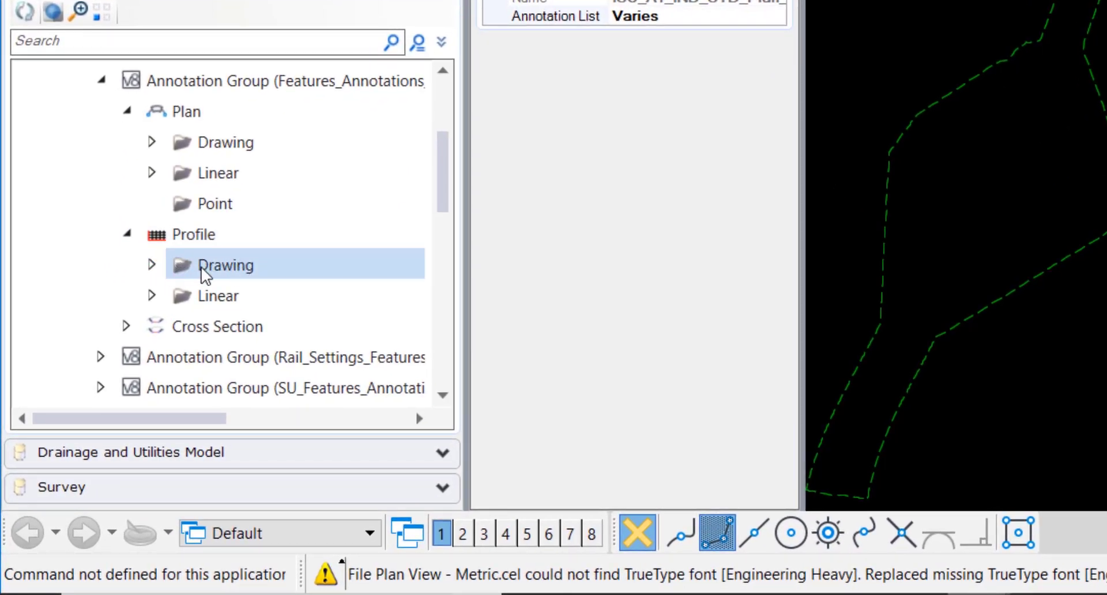
{"action": "left_click", "coordinate": [153, 296]}
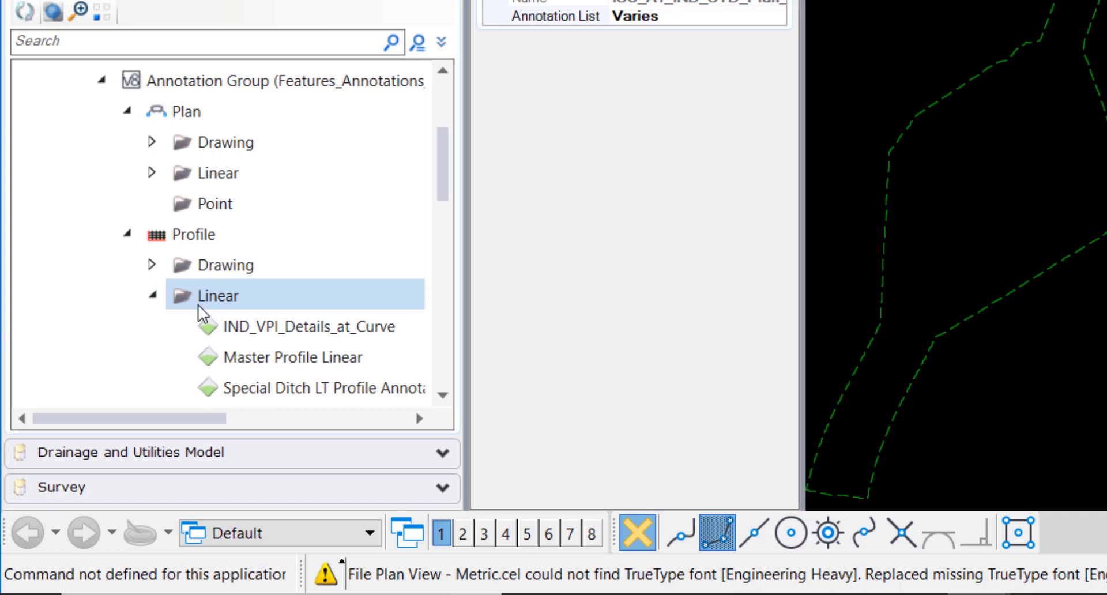
{"action": "scroll", "coordinate": [230, 291], "scroll_direction": "down", "scroll_amount": 1}
{"action": "left_click", "coordinate": [208, 235]}
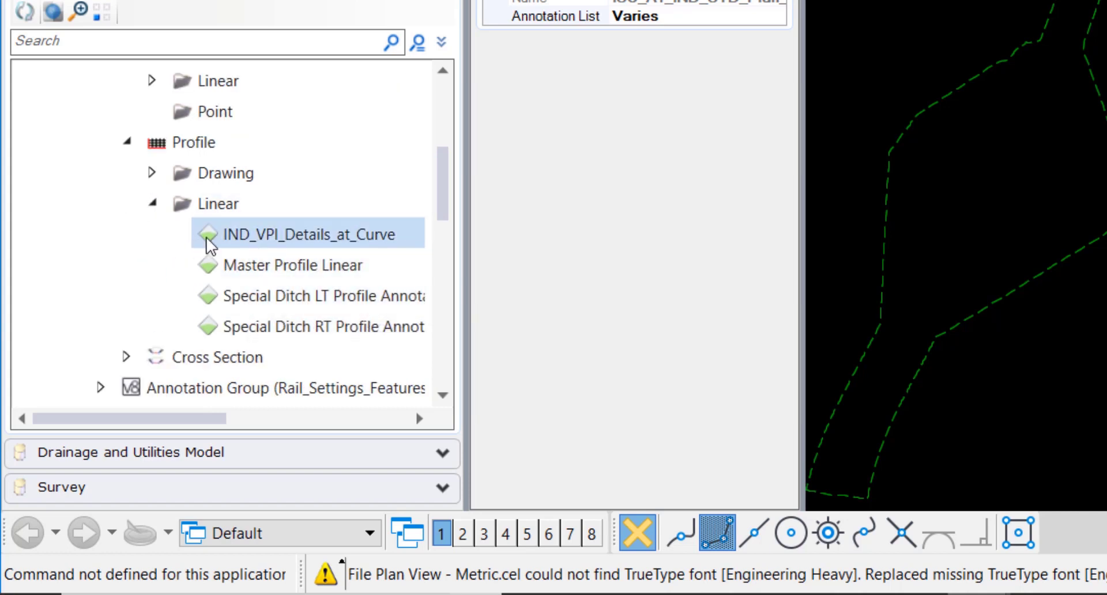
{"action": "right_click", "coordinate": [365, 233]}
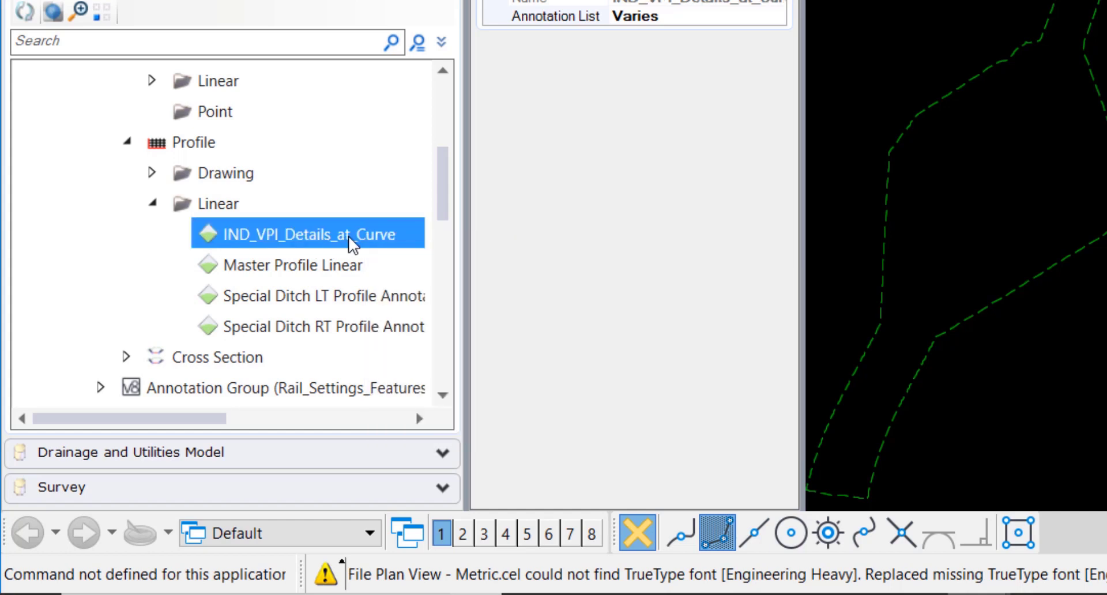
{"action": "right_click", "coordinate": [349, 237]}
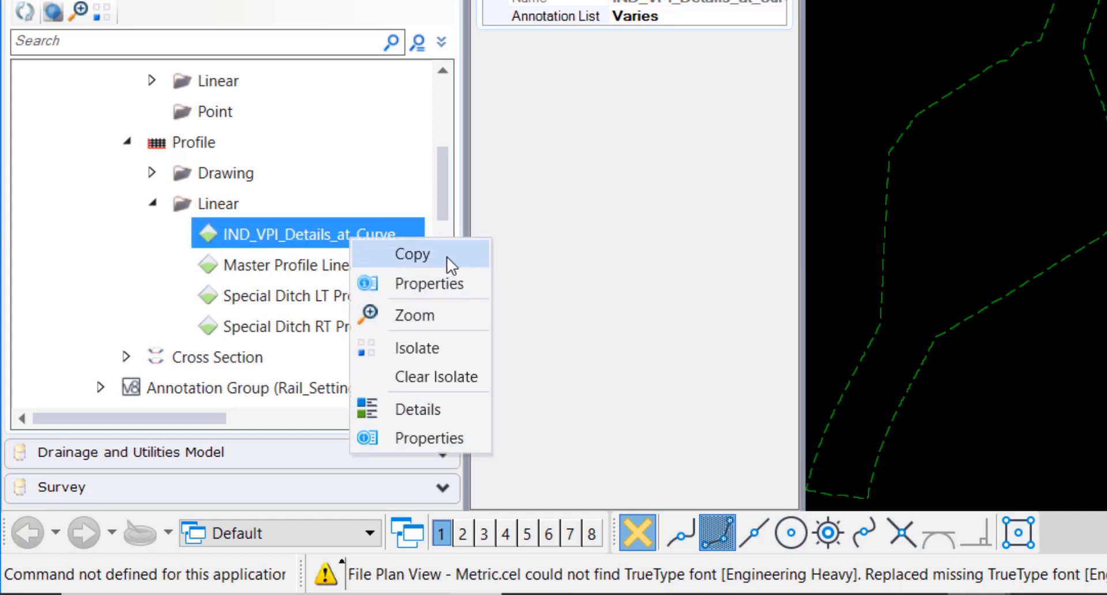
{"action": "left_click", "coordinate": [457, 437]}
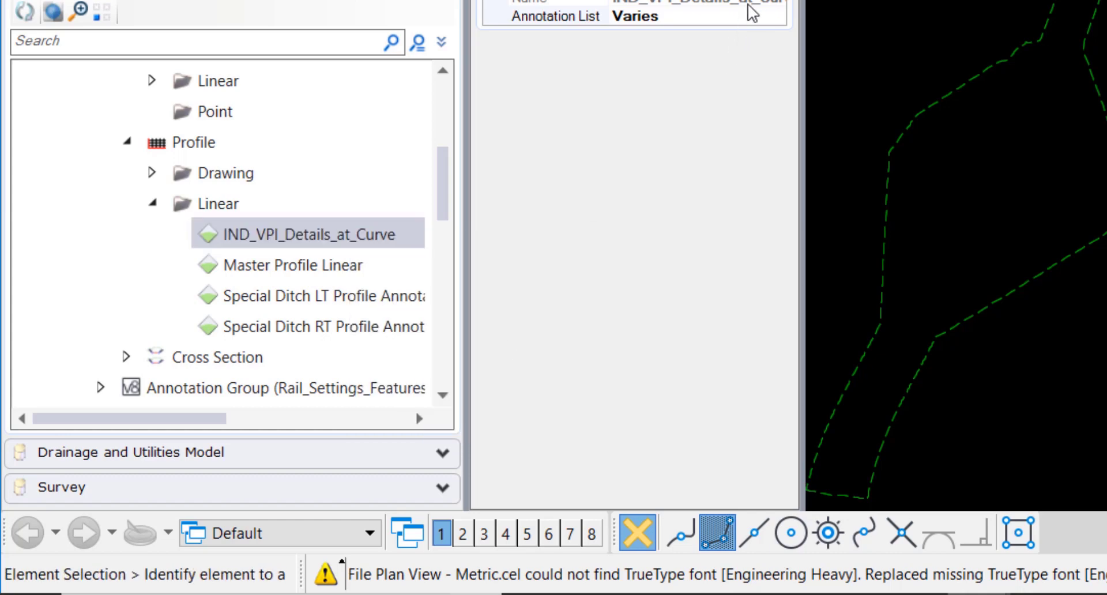
{"action": "left_click", "coordinate": [777, 17]}
{"action": "left_click", "coordinate": [779, 15]}
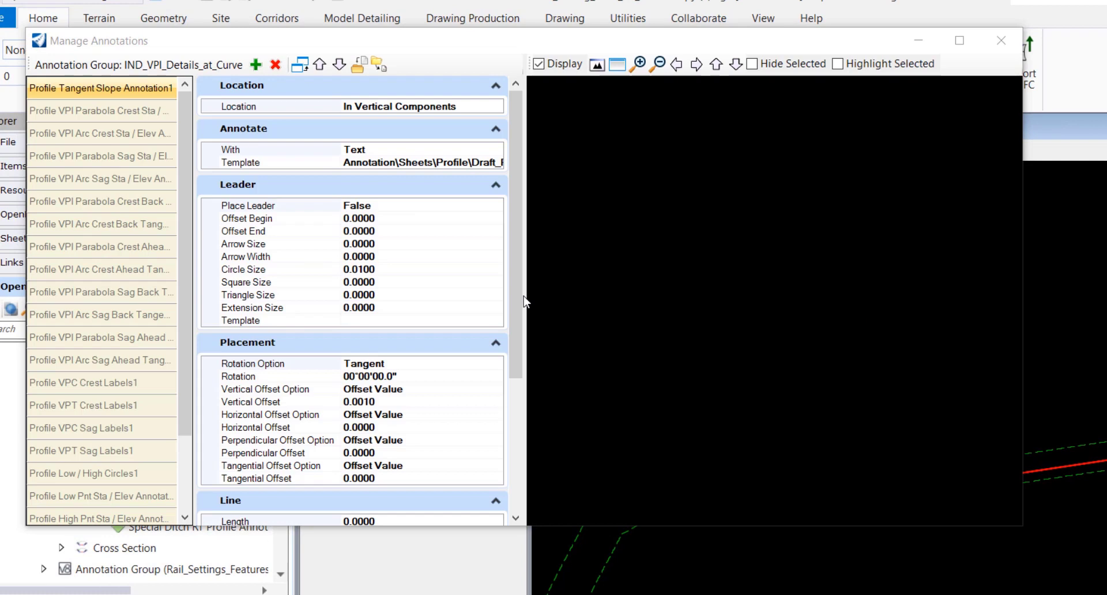
{"action": "left_click", "coordinate": [594, 67]}
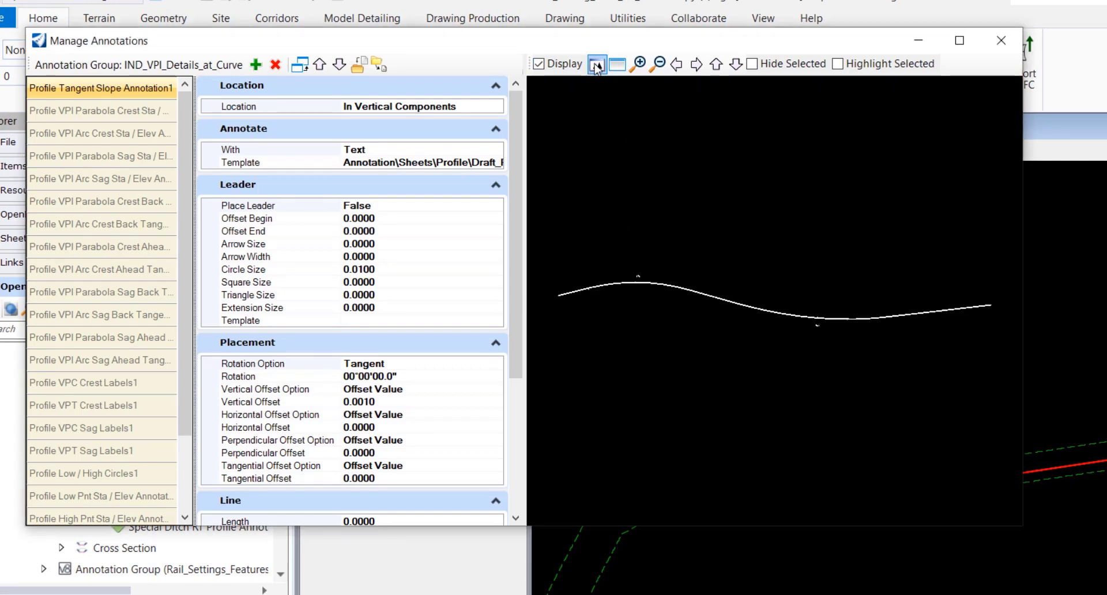
{"action": "scroll", "coordinate": [629, 264], "scroll_direction": "up", "scroll_amount": 3}
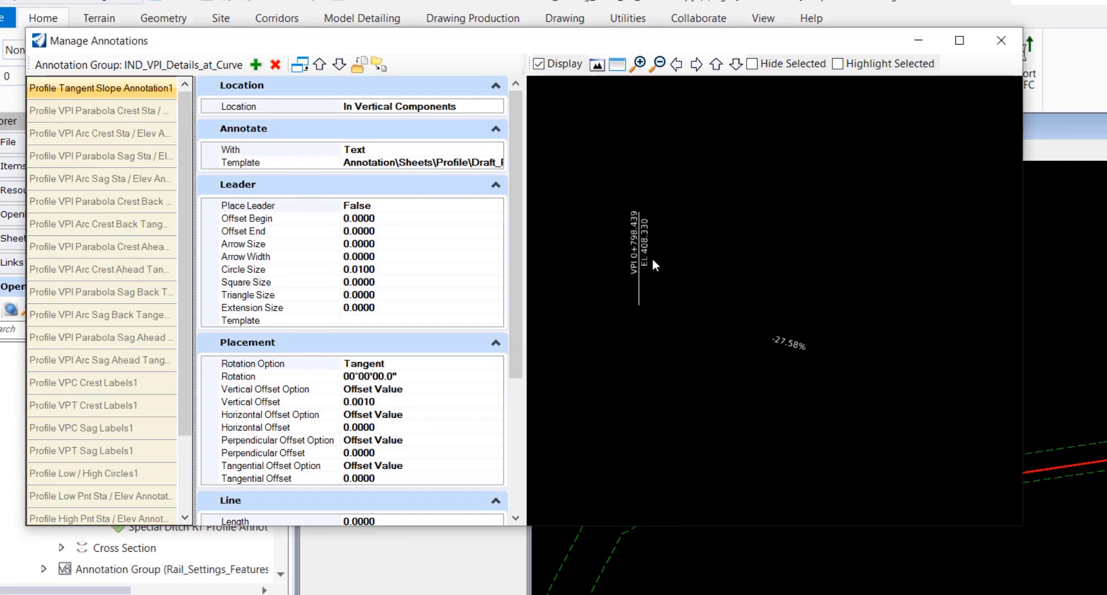
{"action": "scroll", "coordinate": [652, 259], "scroll_direction": "down", "scroll_amount": 3}
{"action": "scroll", "coordinate": [806, 376], "scroll_direction": "down", "scroll_amount": 2}
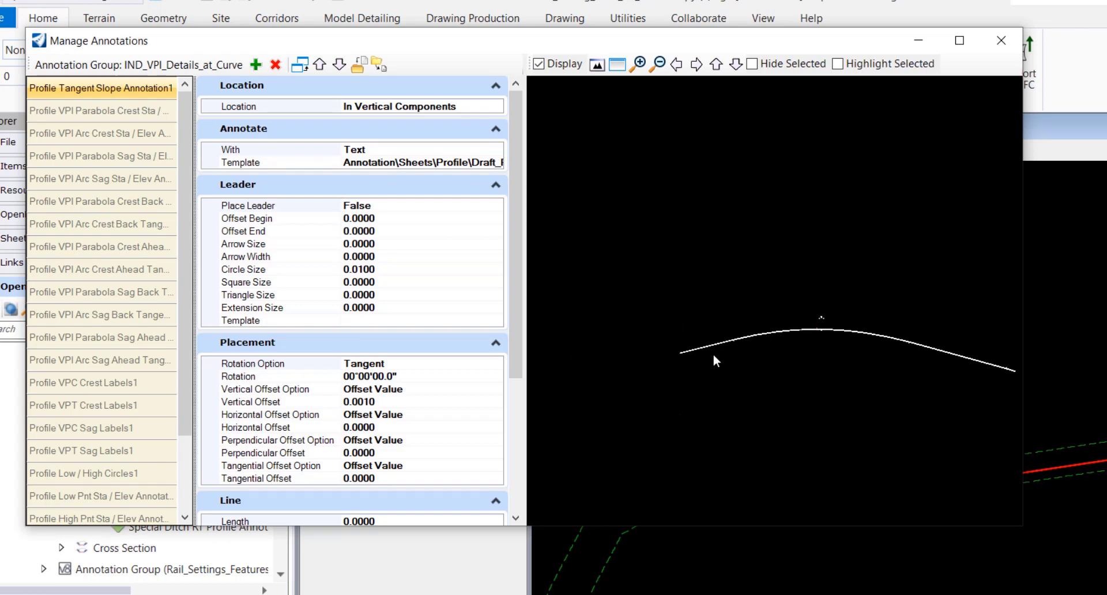
{"action": "scroll", "coordinate": [772, 193], "scroll_direction": "up", "scroll_amount": 3}
{"action": "scroll", "coordinate": [791, 274], "scroll_direction": "up", "scroll_amount": 2}
{"action": "scroll", "coordinate": [628, 349], "scroll_direction": "down", "scroll_amount": 2}
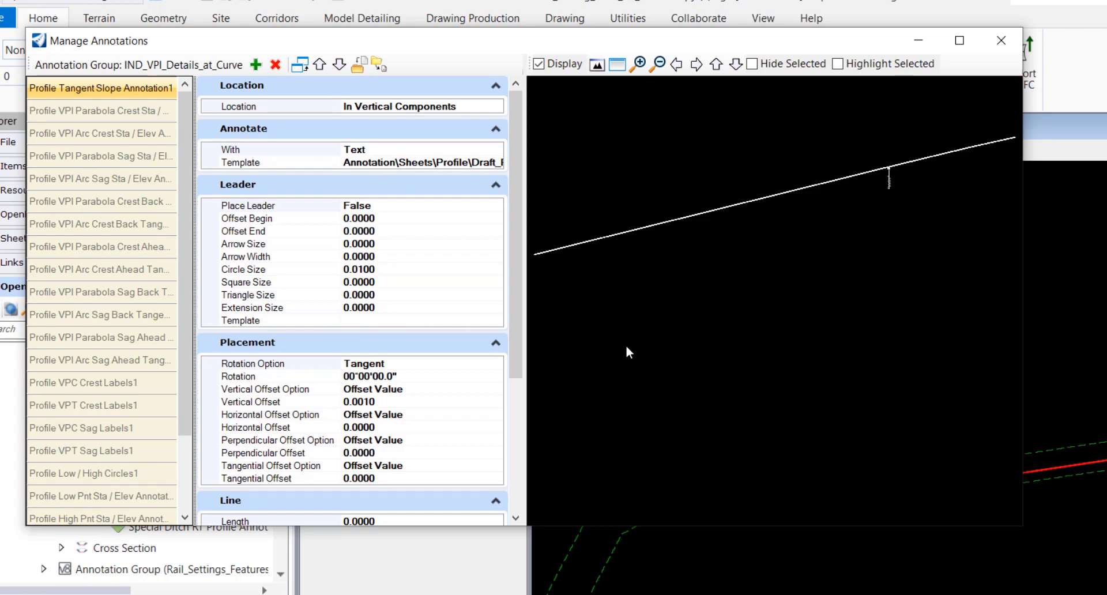
{"action": "scroll", "coordinate": [627, 348], "scroll_direction": "down", "scroll_amount": 2}
{"action": "scroll", "coordinate": [590, 339], "scroll_direction": "up", "scroll_amount": 2}
{"action": "scroll", "coordinate": [790, 279], "scroll_direction": "up", "scroll_amount": 2}
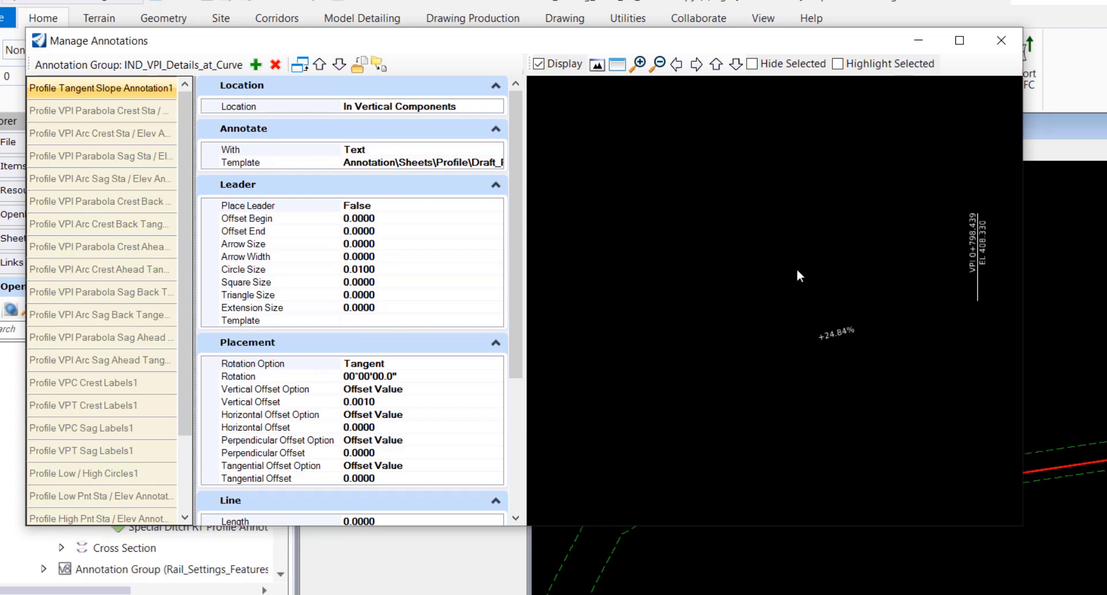
{"action": "scroll", "coordinate": [964, 291], "scroll_direction": "up", "scroll_amount": 2}
{"action": "scroll", "coordinate": [830, 303], "scroll_direction": "down", "scroll_amount": 2}
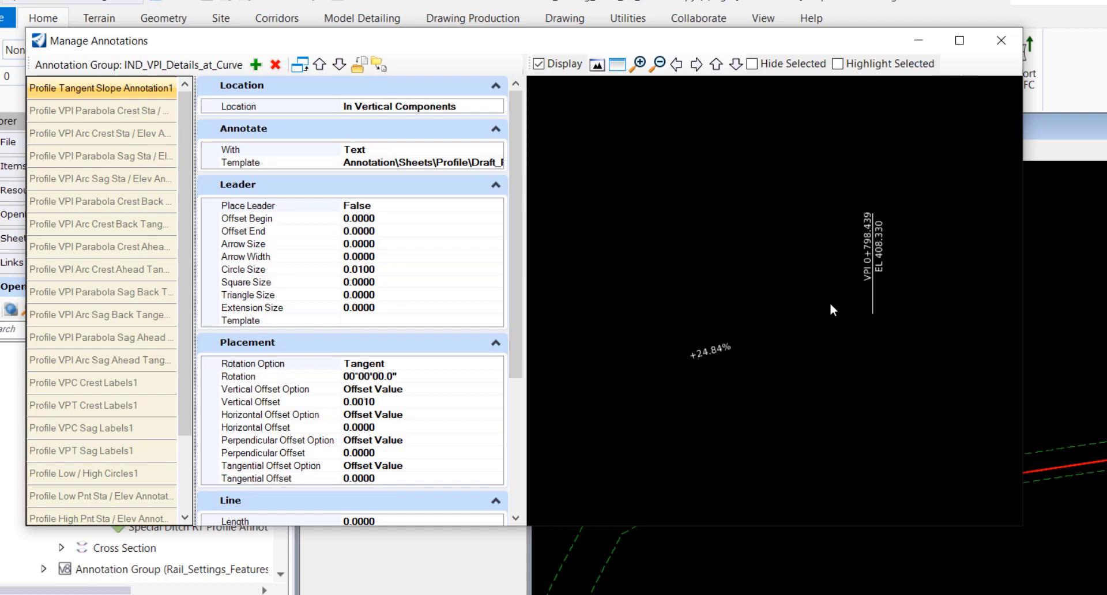
{"action": "scroll", "coordinate": [703, 323], "scroll_direction": "down", "scroll_amount": 2}
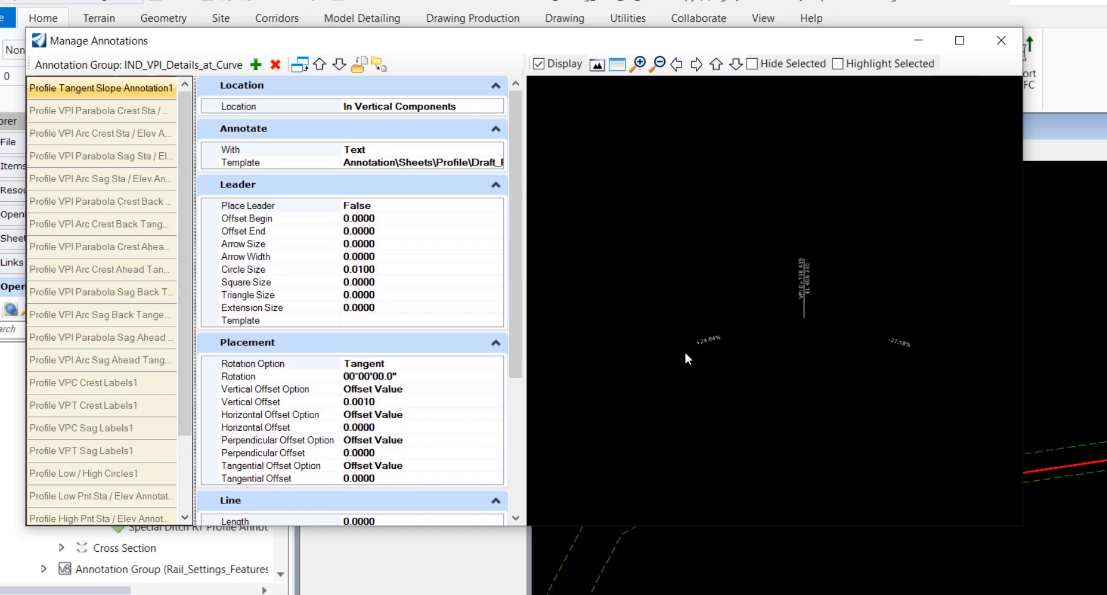
{"action": "left_click", "coordinate": [1002, 42]}
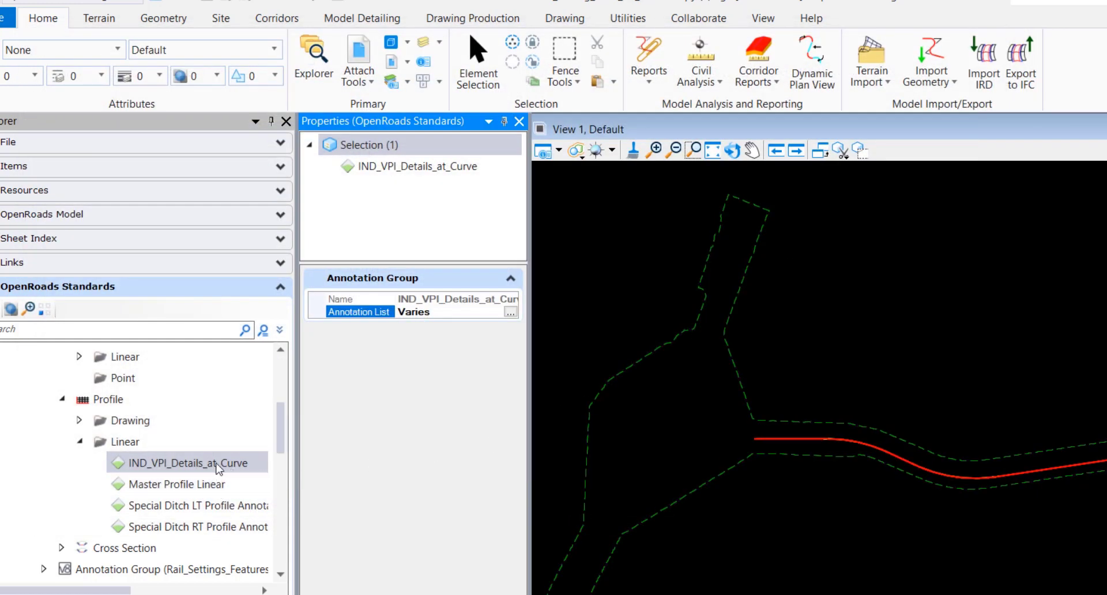
- Open Master Profile Linear's annotation list, preview its vertical-point labels on the profile curve, then close it
{"action": "left_click", "coordinate": [175, 487]}
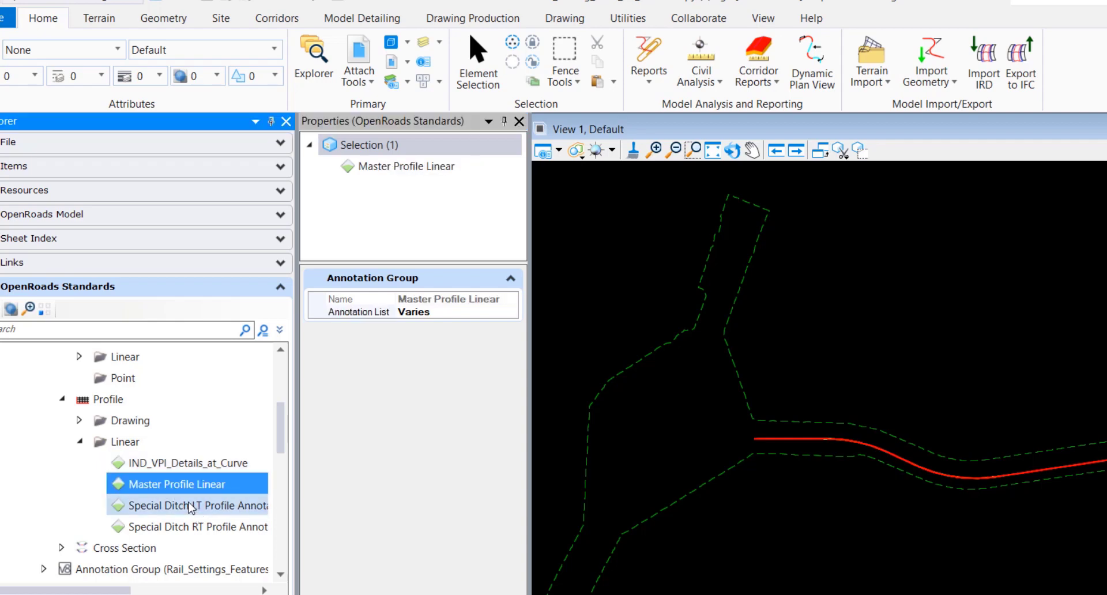
{"action": "right_click", "coordinate": [199, 486]}
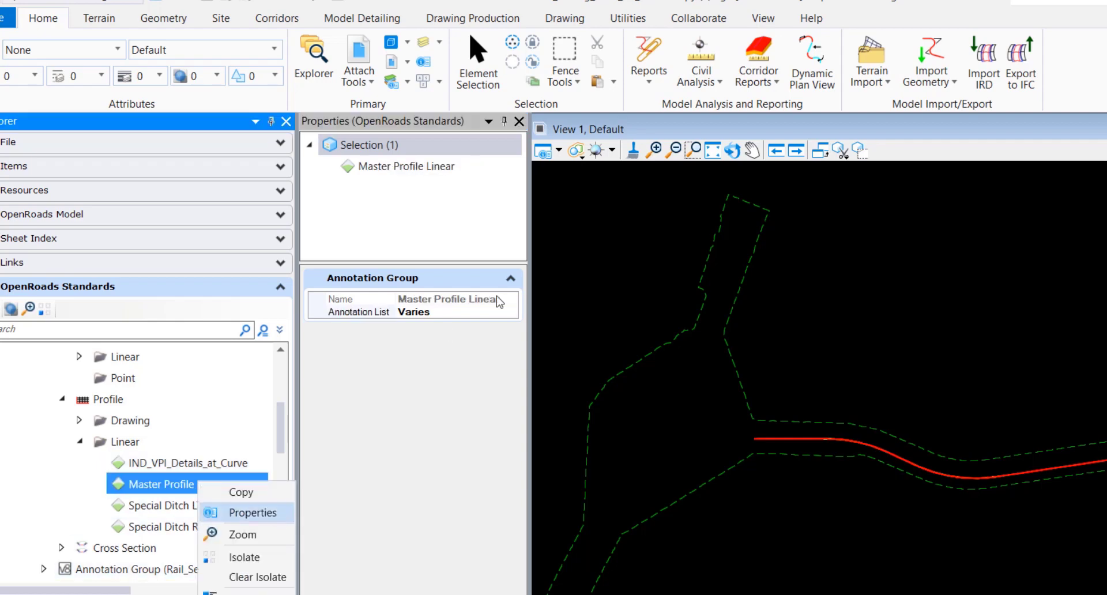
{"action": "left_click", "coordinate": [511, 312]}
{"action": "left_click", "coordinate": [510, 312]}
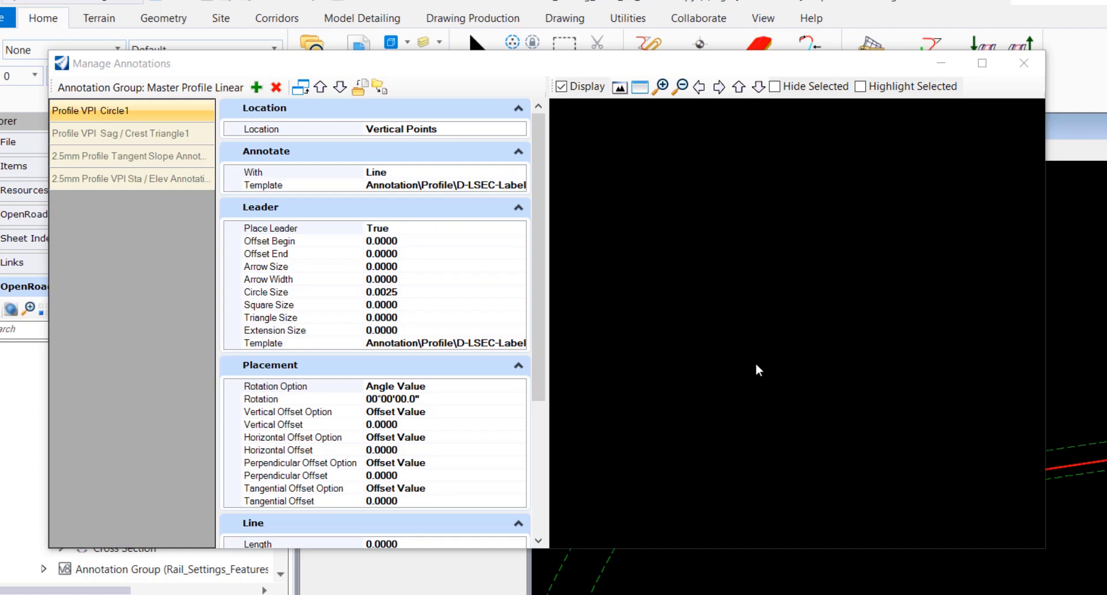
{"action": "left_click", "coordinate": [640, 87]}
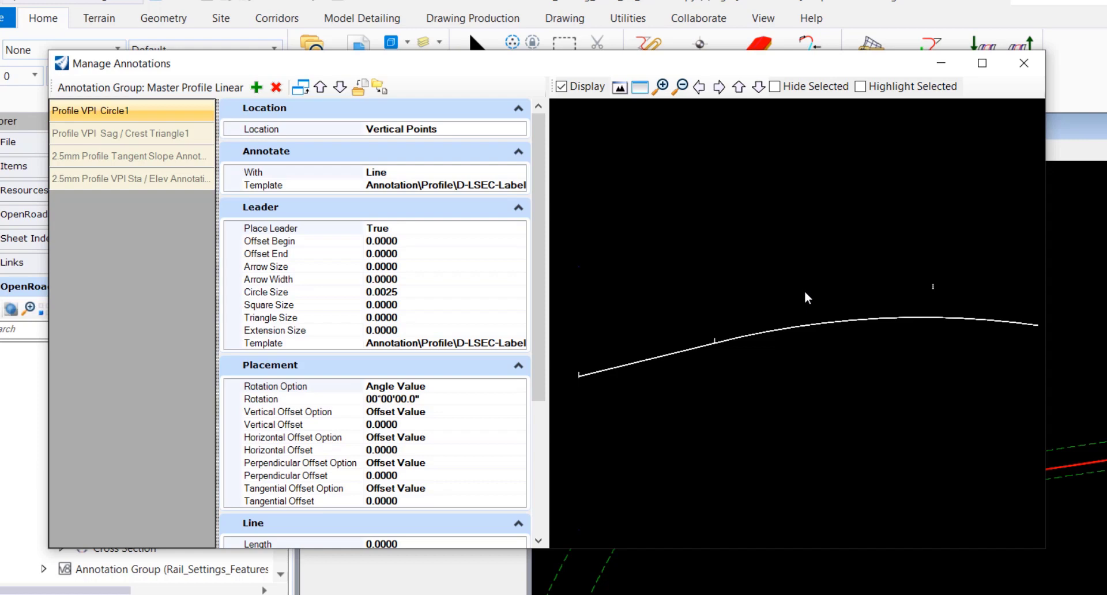
{"action": "left_click", "coordinate": [1024, 63]}
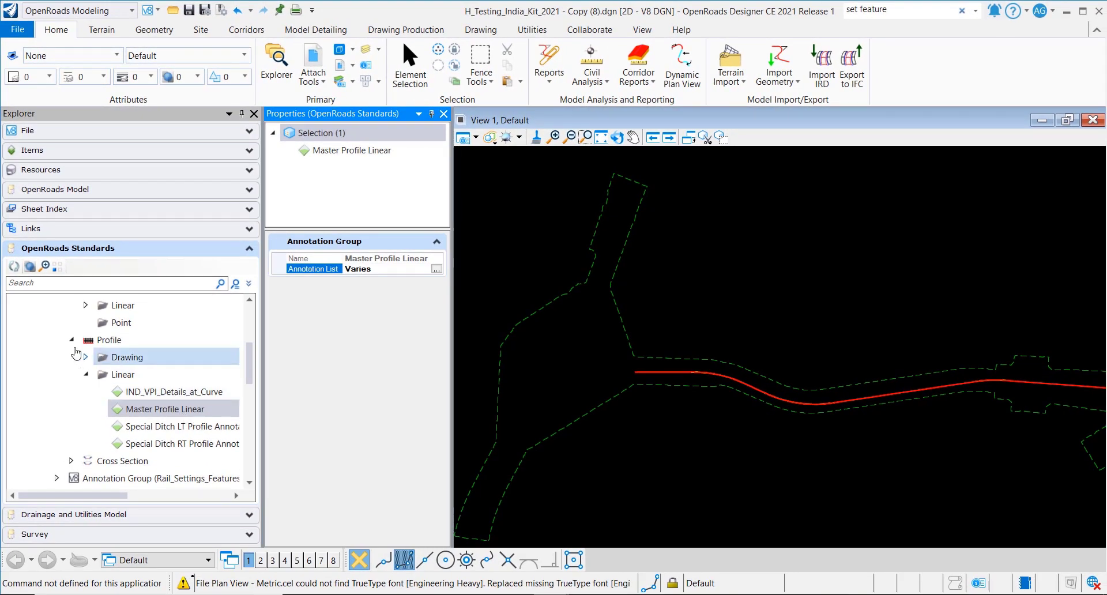
- Select CENTRELINE_IND_STD under Feature Definitions > Features_Annotations > Alignment and widen Properties to read its symbology
{"action": "left_click", "coordinate": [71, 340]}
{"action": "scroll", "coordinate": [114, 392], "scroll_direction": "up", "scroll_amount": 1}
{"action": "scroll", "coordinate": [114, 392], "scroll_direction": "up", "scroll_amount": 1}
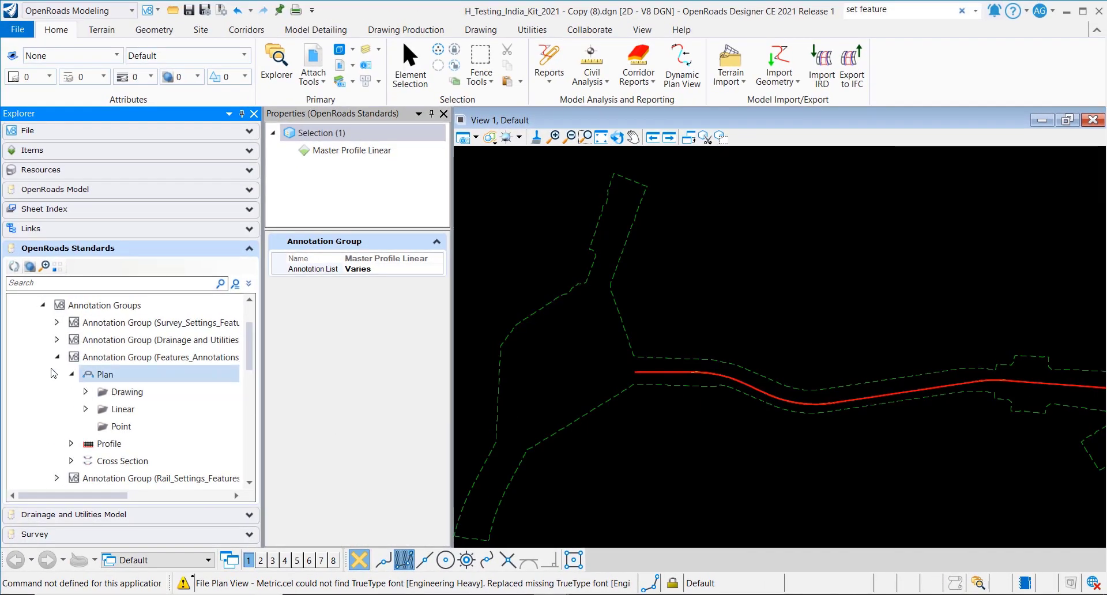
{"action": "scroll", "coordinate": [115, 372], "scroll_direction": "up", "scroll_amount": 2}
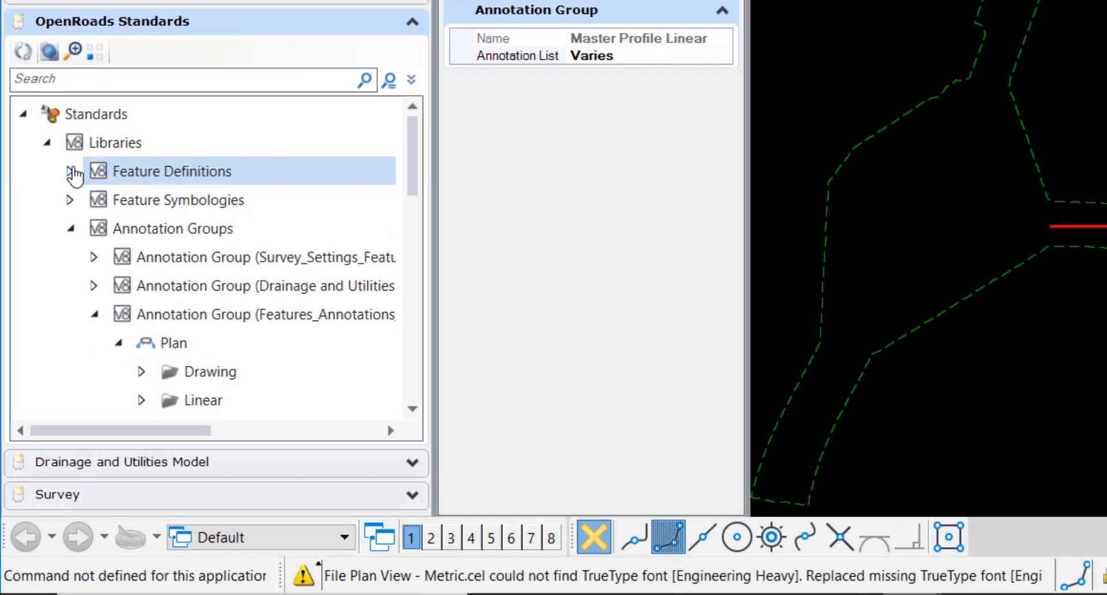
{"action": "left_click", "coordinate": [77, 170]}
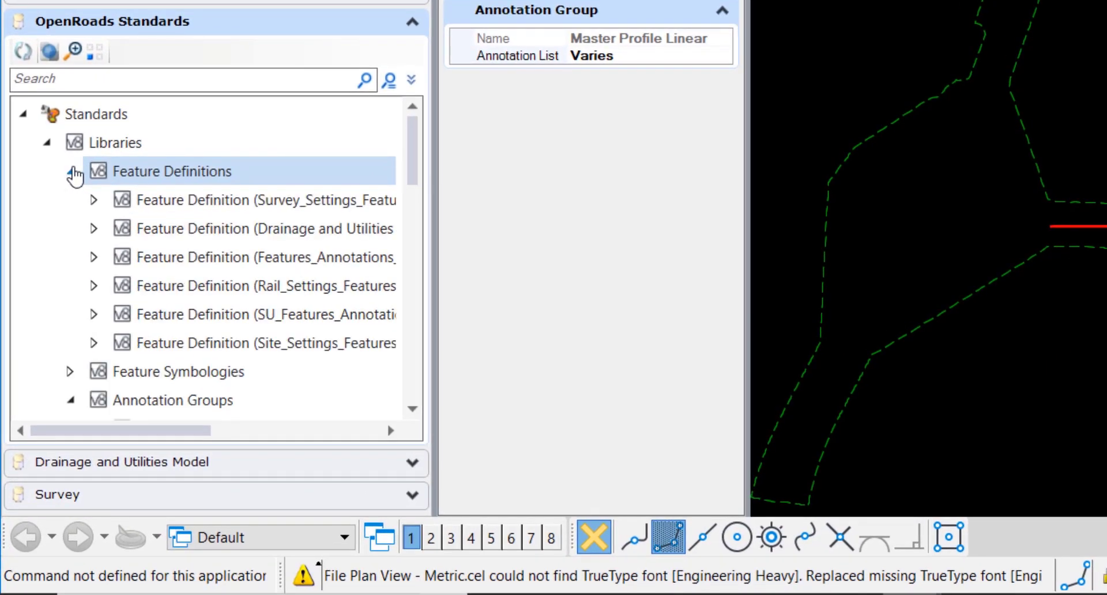
{"action": "left_click", "coordinate": [95, 257]}
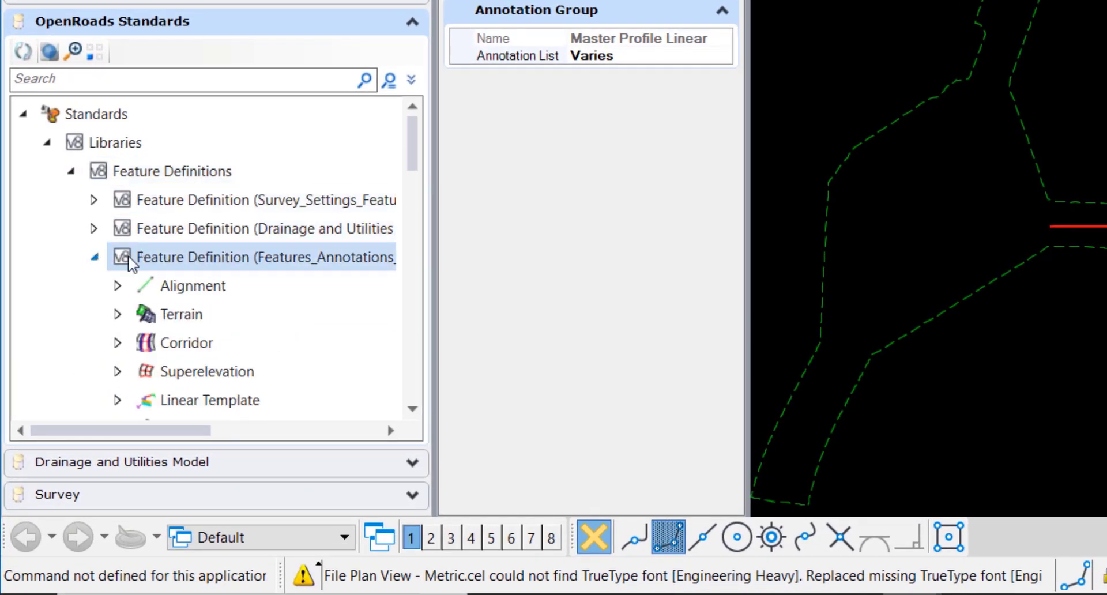
{"action": "left_click", "coordinate": [118, 286]}
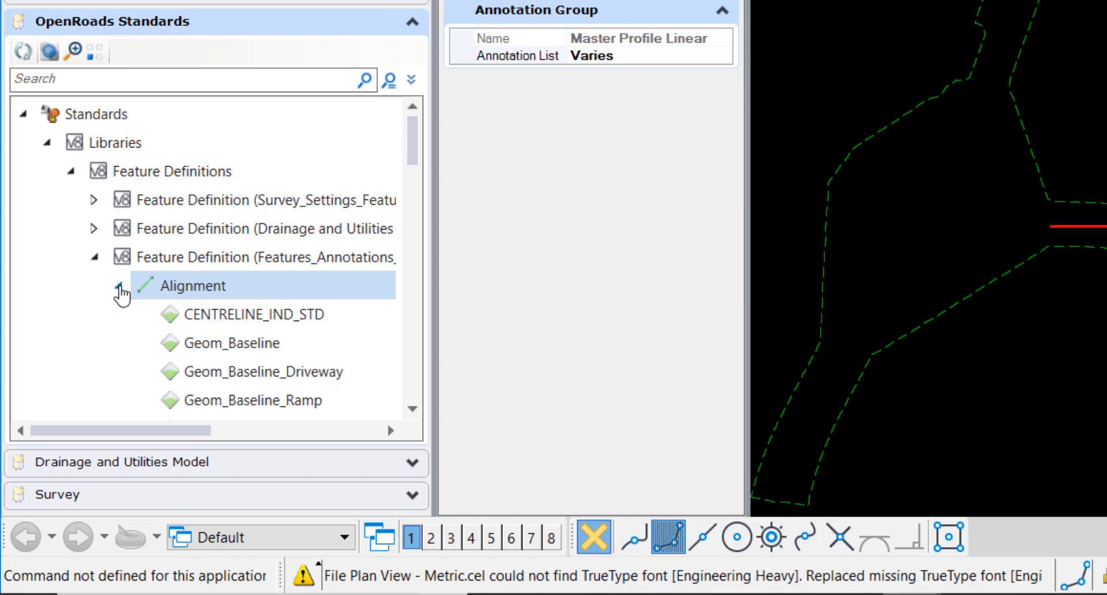
{"action": "left_click", "coordinate": [267, 321]}
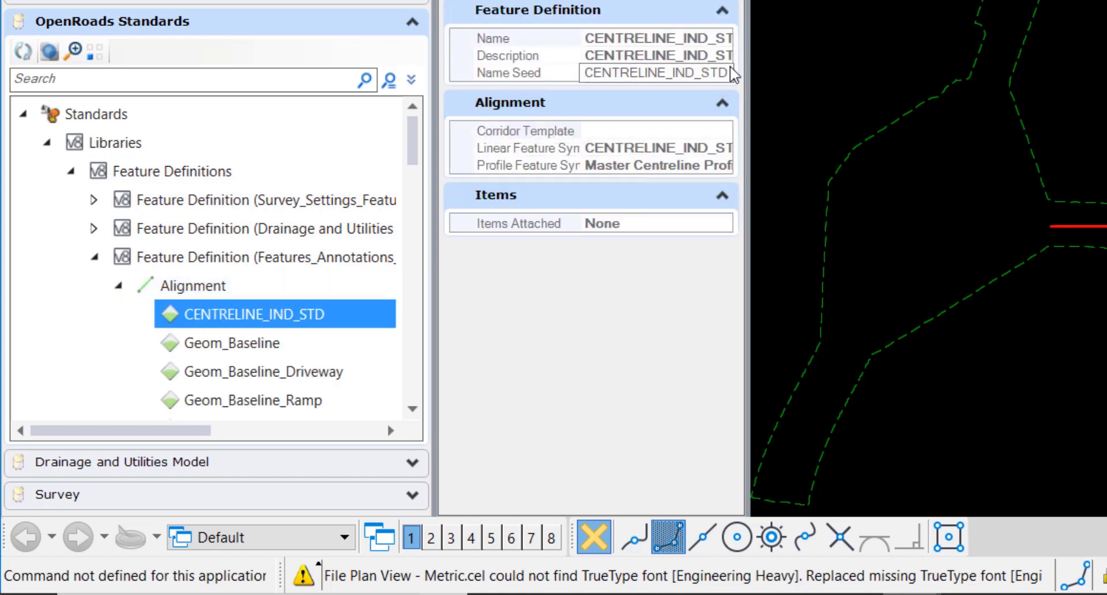
{"action": "left_click_drag", "start_coordinate": [849, 70], "coordinate": [893, 75]}
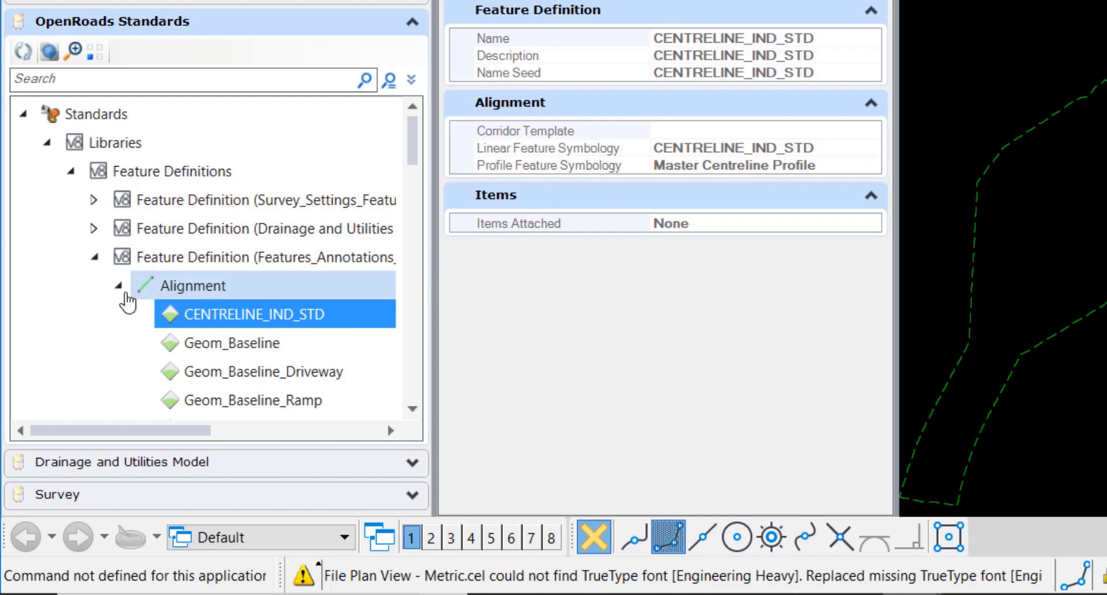
- Select CENTRELINE_IND_STD under Feature Symbologies > Linear > Alignment to view its Geom_Baseline templates and annotation group
{"action": "left_click", "coordinate": [99, 259]}
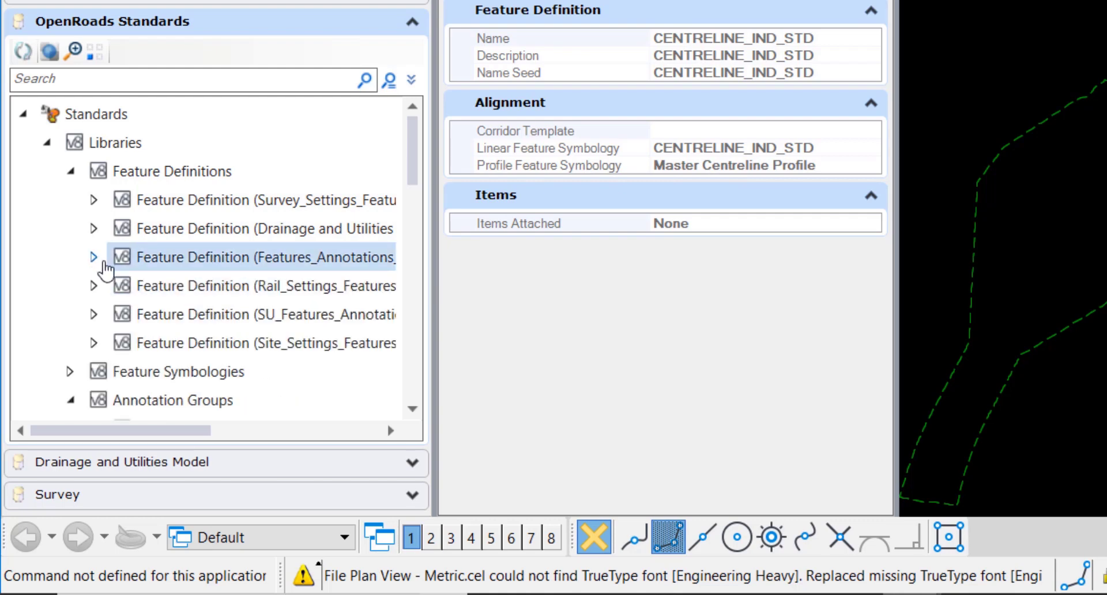
{"action": "scroll", "coordinate": [86, 340], "scroll_direction": "down", "scroll_amount": 1}
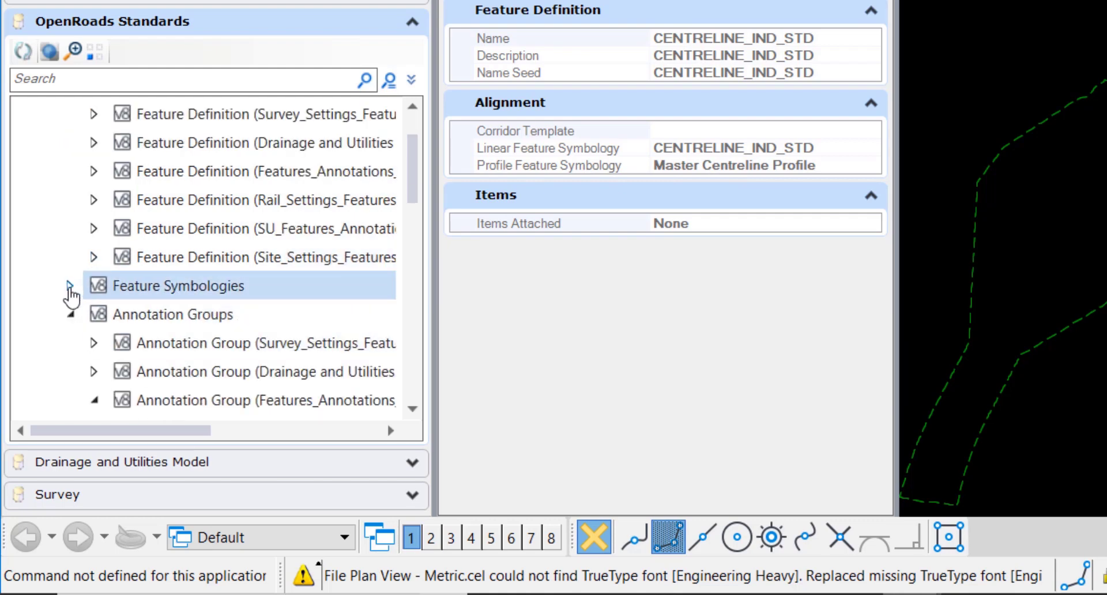
{"action": "left_click", "coordinate": [70, 286]}
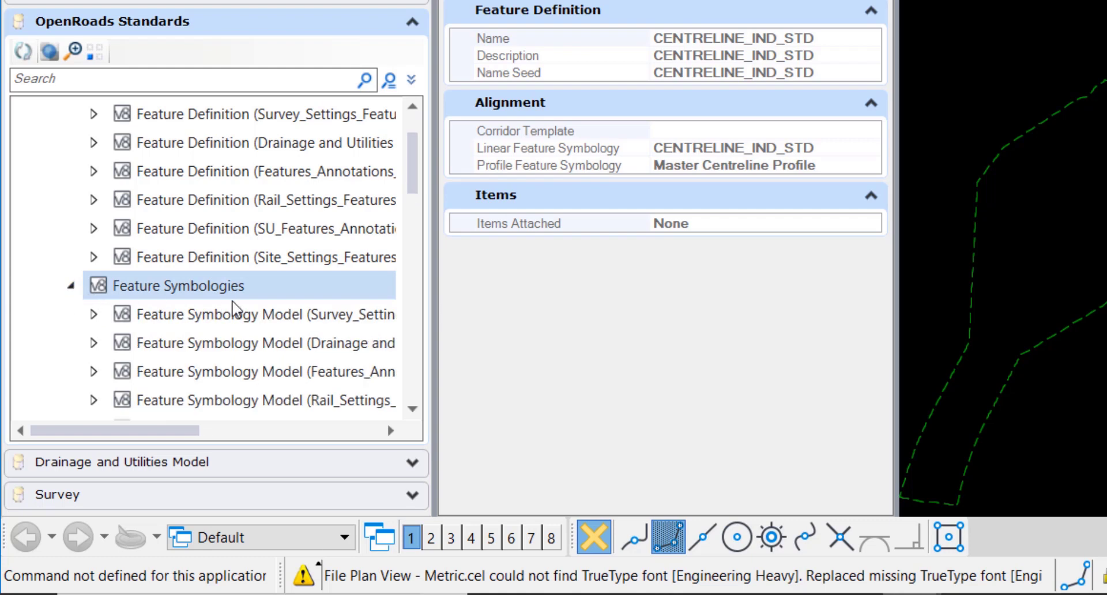
{"action": "scroll", "coordinate": [238, 314], "scroll_direction": "down", "scroll_amount": 1}
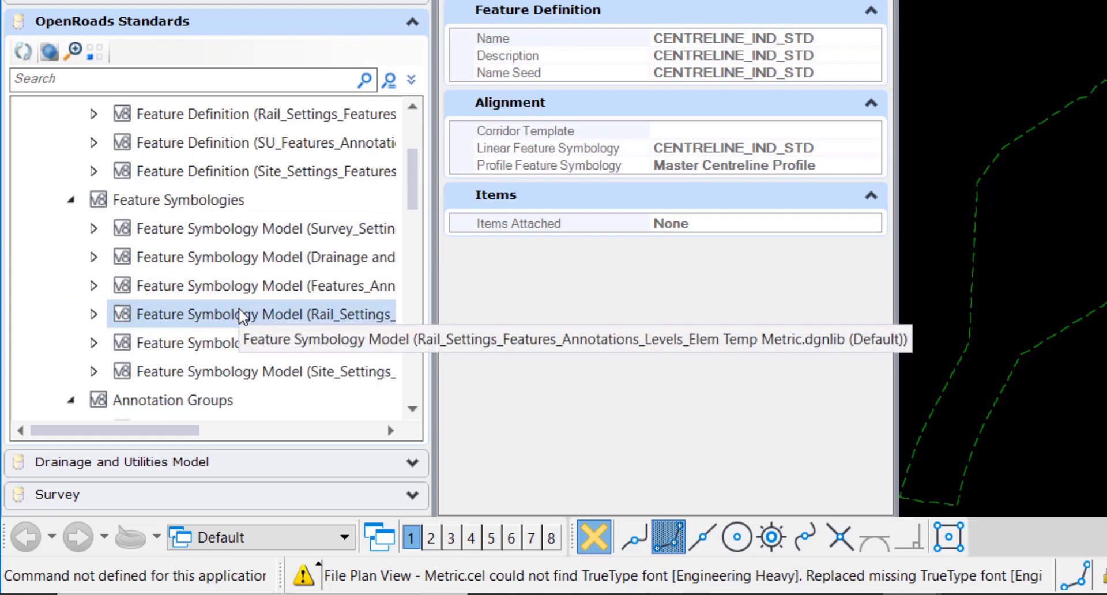
{"action": "left_click", "coordinate": [92, 286]}
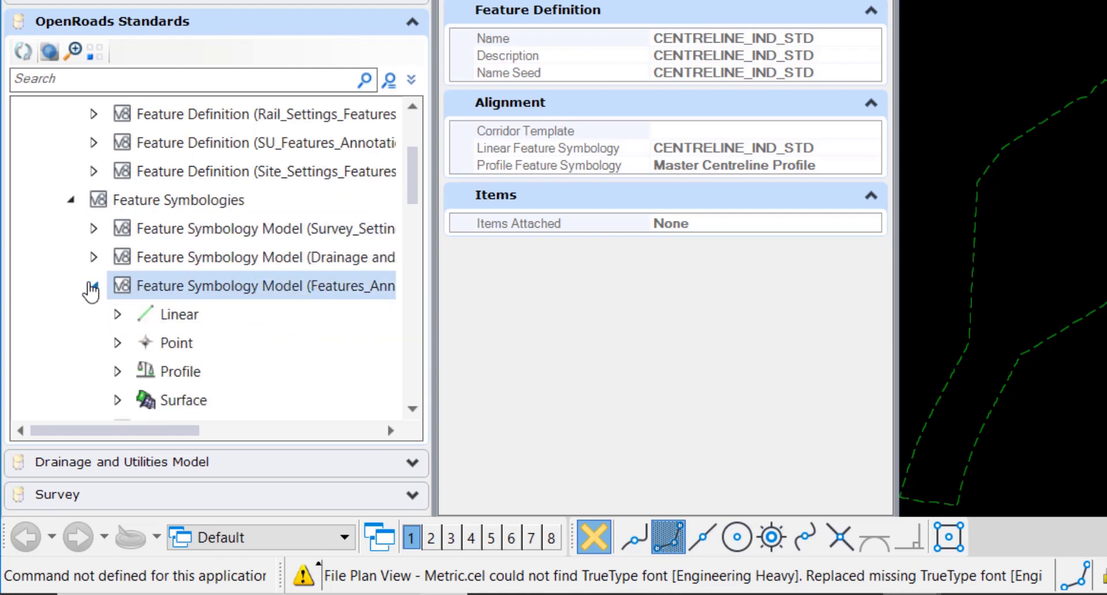
{"action": "left_click", "coordinate": [118, 314]}
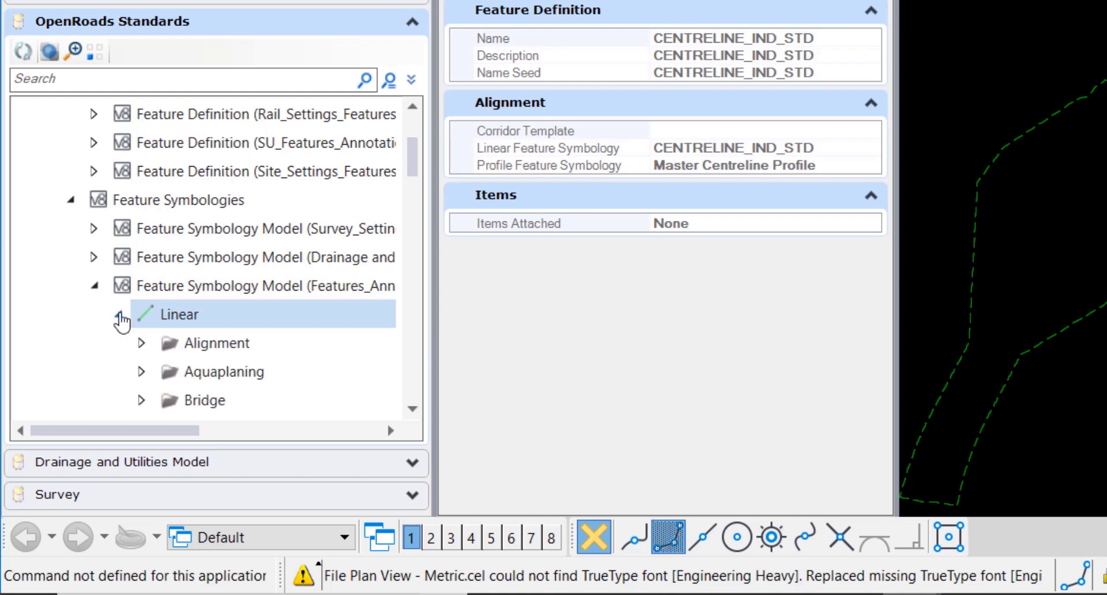
{"action": "left_click", "coordinate": [142, 343]}
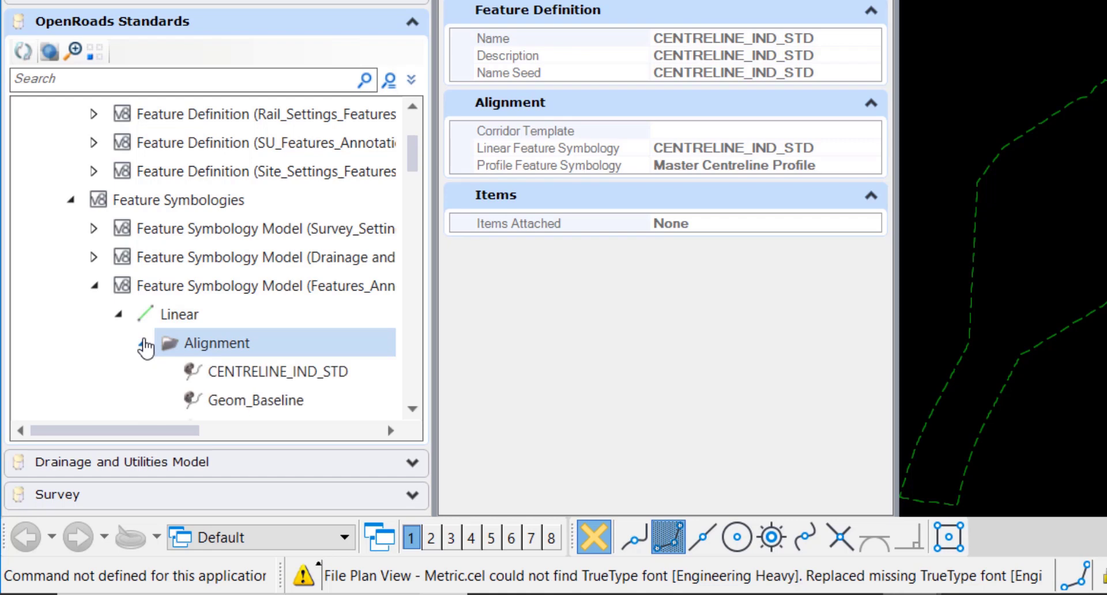
{"action": "left_click", "coordinate": [314, 380]}
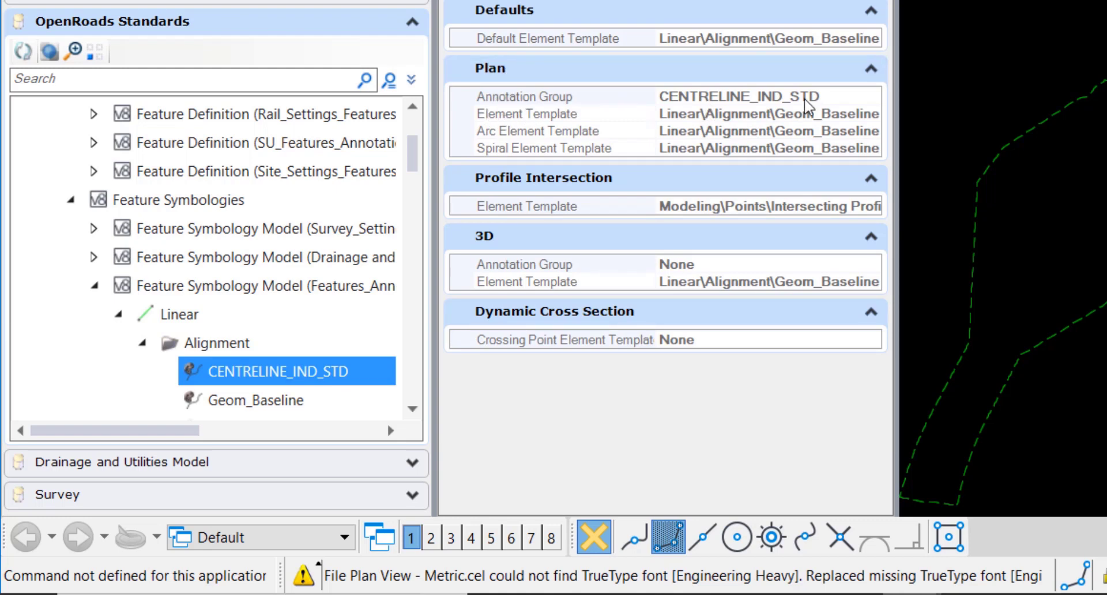
- Select Master Centreline Profile under the Profile > Alignment symbologies to view its settings
{"action": "left_click", "coordinate": [142, 343]}
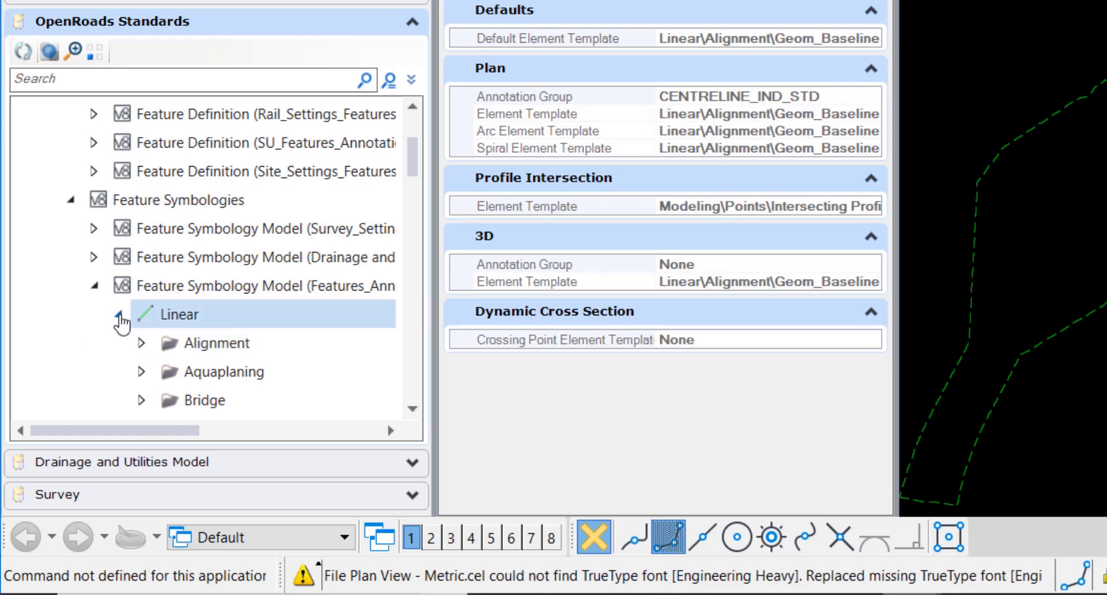
{"action": "left_click", "coordinate": [119, 316]}
{"action": "left_click", "coordinate": [118, 372]}
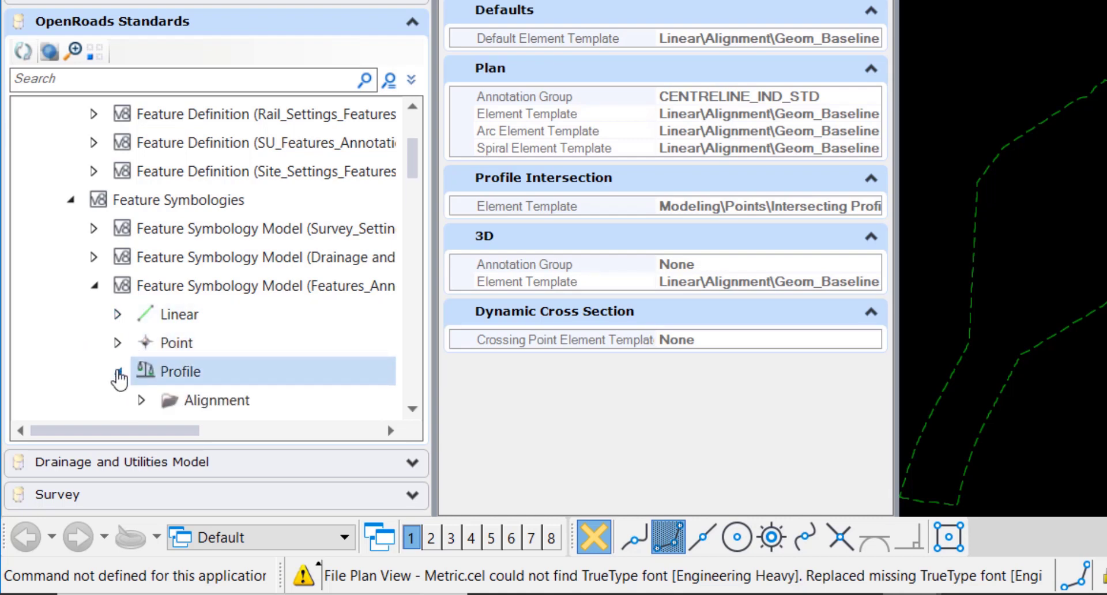
{"action": "scroll", "coordinate": [192, 364], "scroll_direction": "down", "scroll_amount": 1}
{"action": "left_click", "coordinate": [142, 314]}
{"action": "left_click", "coordinate": [320, 318]}
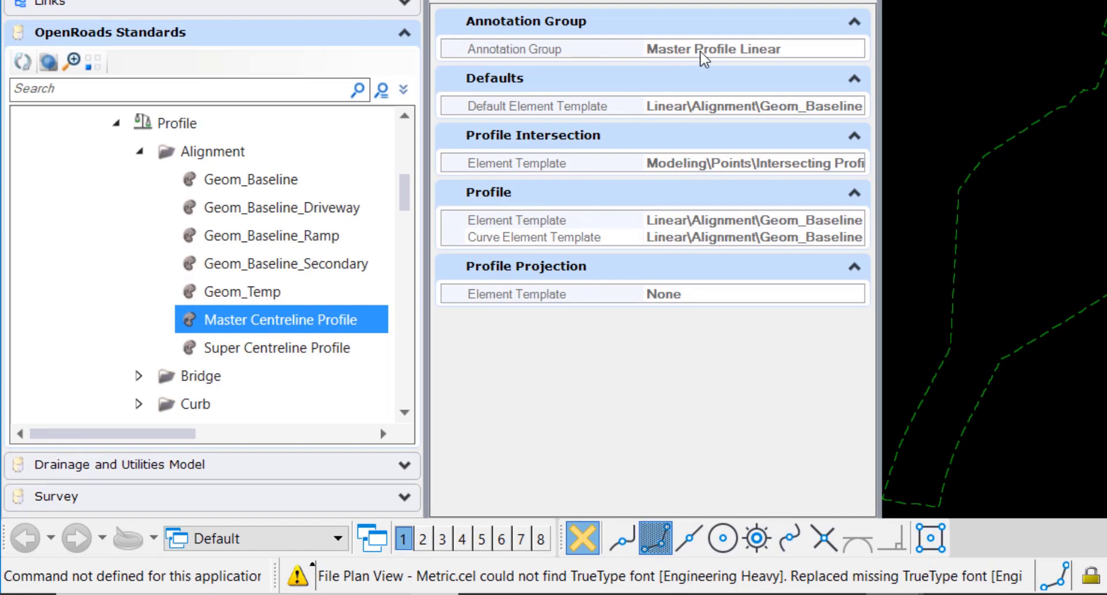
- Expand Annotation Groups > Profile > Linear to locate the Master Profile Linear group
{"action": "scroll", "coordinate": [231, 355], "scroll_direction": "down", "scroll_amount": 15}
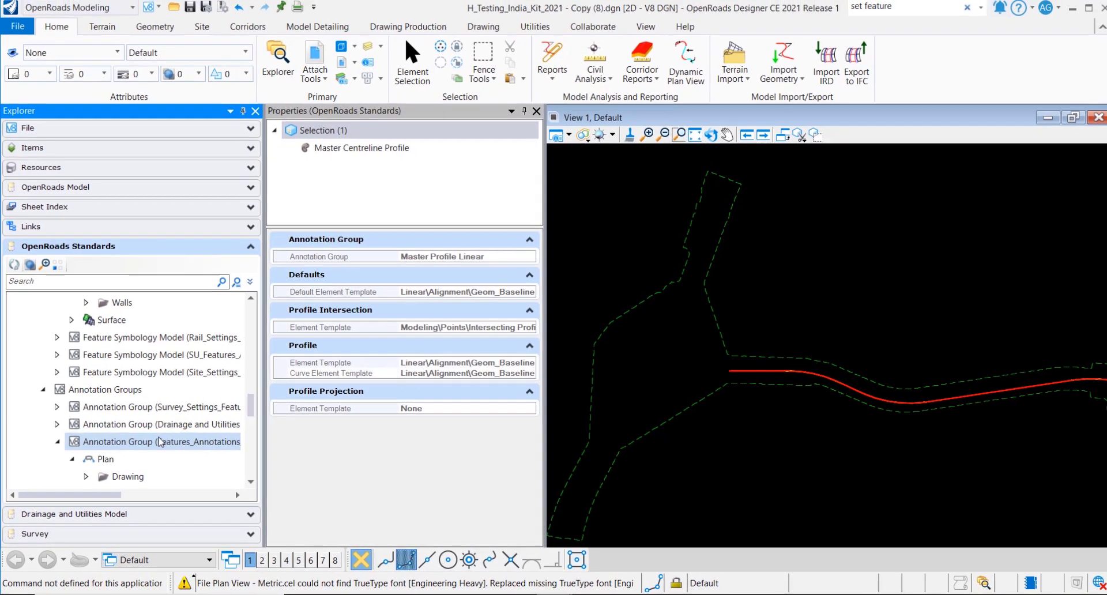
{"action": "scroll", "coordinate": [160, 441], "scroll_direction": "down", "scroll_amount": 3}
{"action": "left_click", "coordinate": [72, 372]}
{"action": "left_click", "coordinate": [87, 406]}
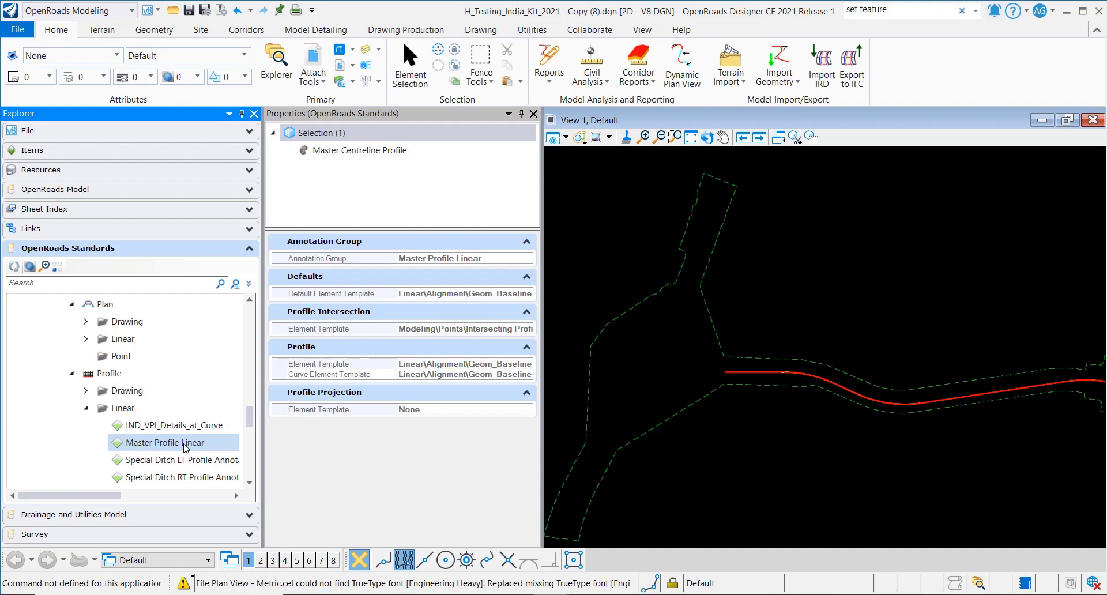
- Select the pink CENTRELINE_IND_STD centreline in View 1 and choose Open Profile Model
{"action": "left_click", "coordinate": [767, 373]}
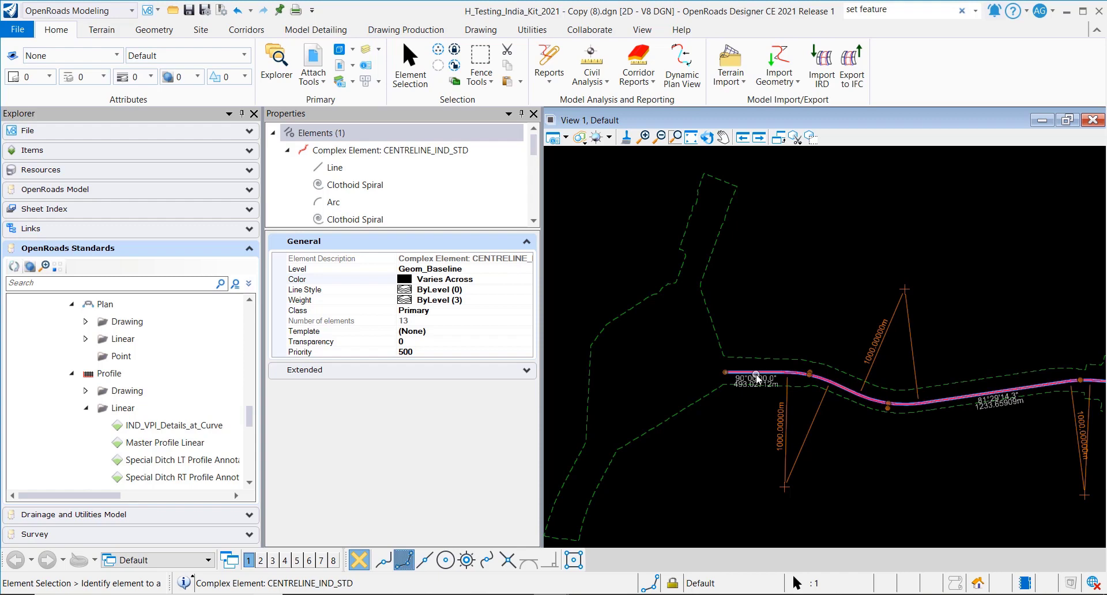
{"action": "mouse_move", "coordinate": [761, 376]}
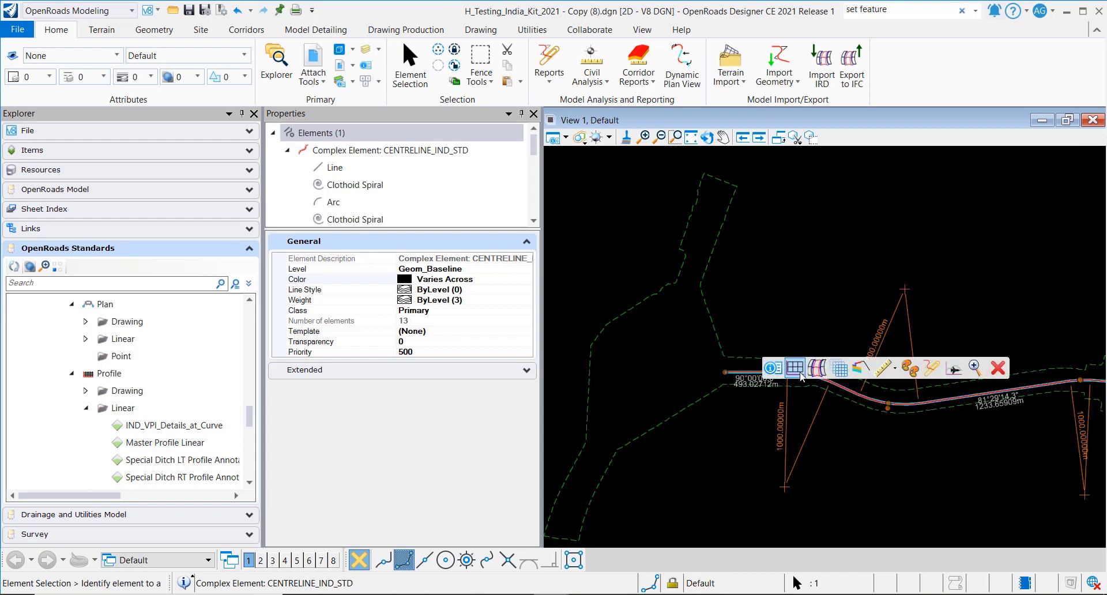
{"action": "left_click", "coordinate": [795, 368]}
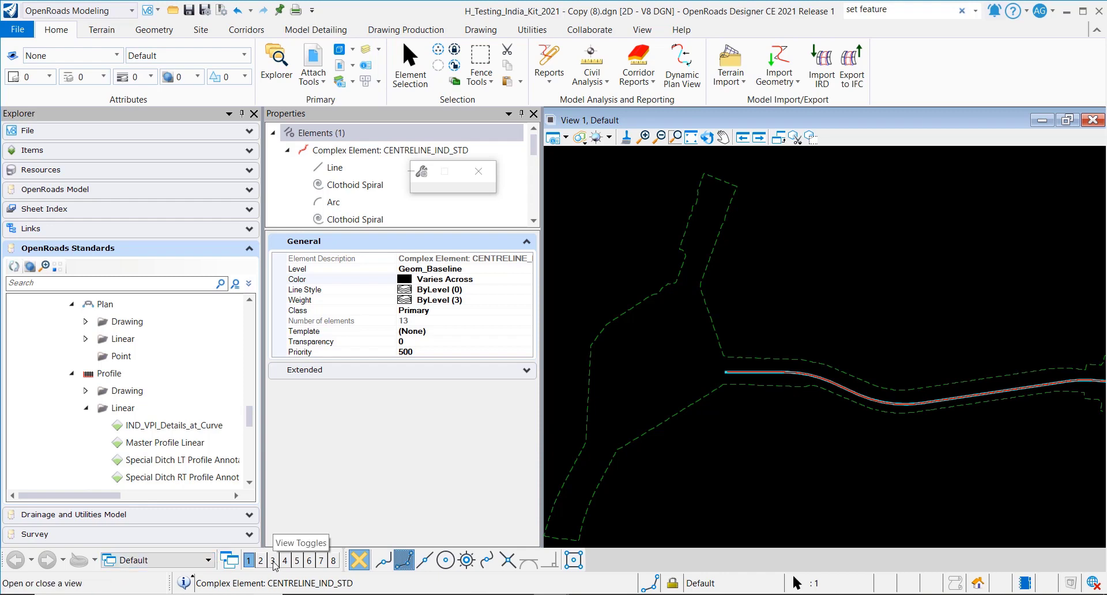
- Open View 3 and click inside it to receive the centreline's profile model
{"action": "left_click", "coordinate": [273, 562]}
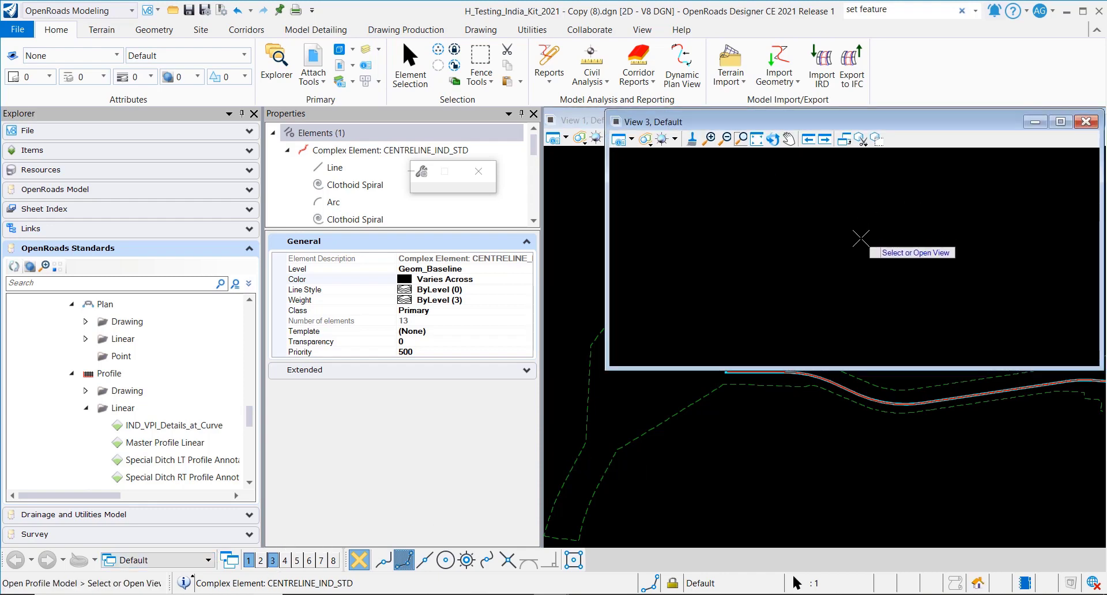
{"action": "left_click", "coordinate": [860, 233]}
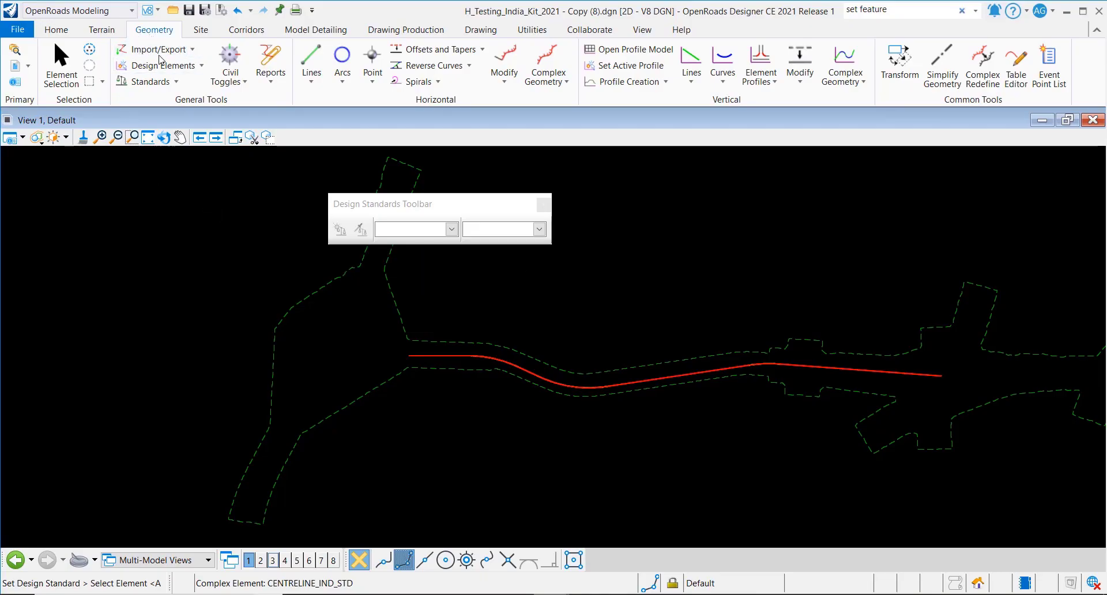
- Bring up the Design Standards toolbar and scroll through its Indian Roads Congress standards dropdown
{"action": "left_click", "coordinate": [167, 83]}
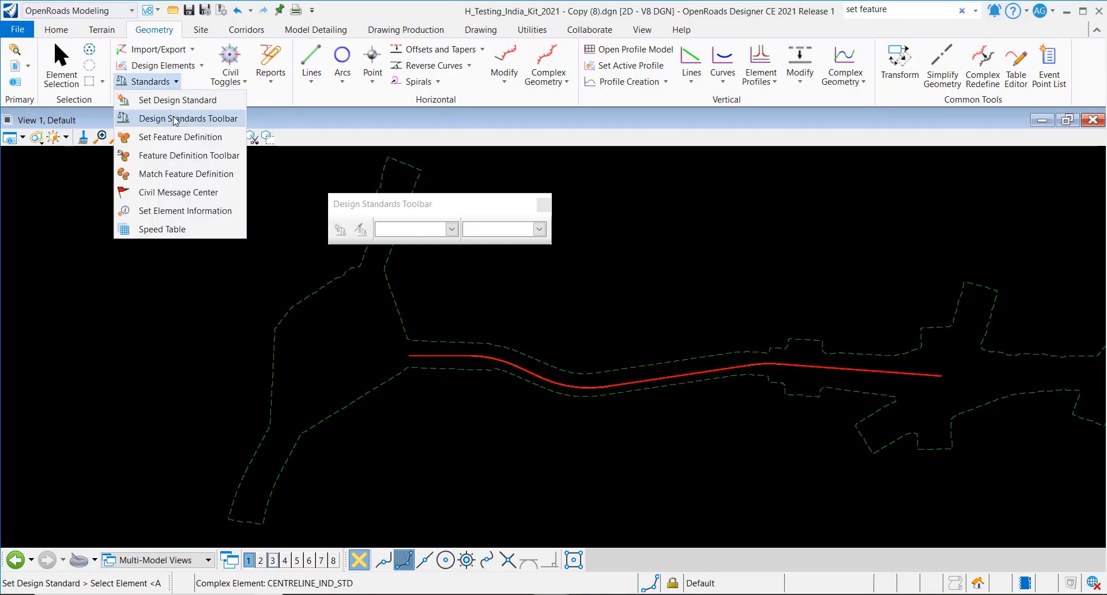
{"action": "left_click", "coordinate": [452, 231]}
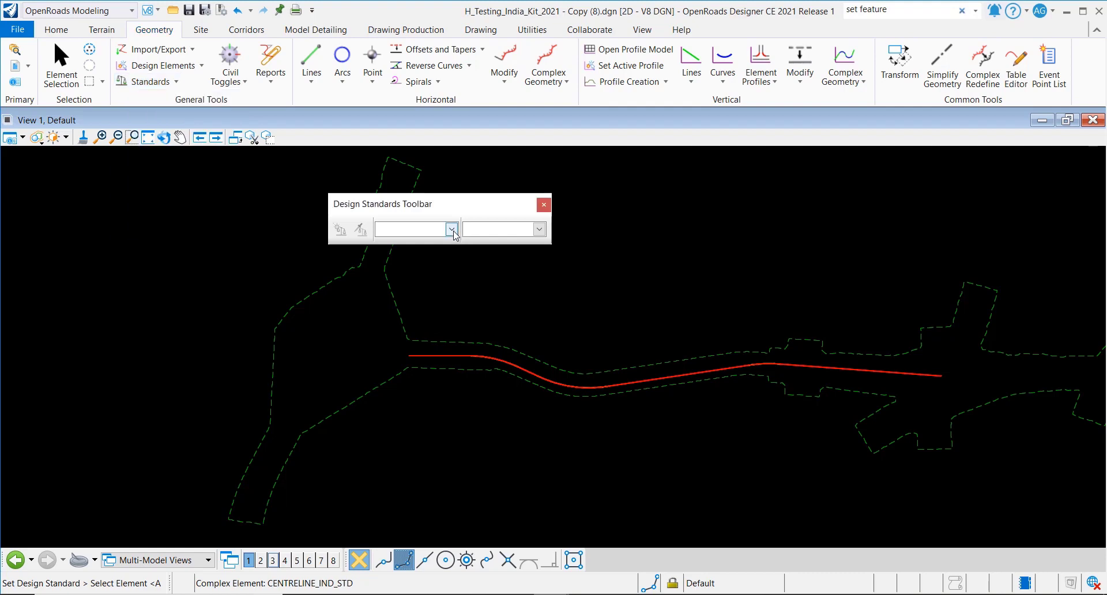
{"action": "left_click", "coordinate": [452, 229]}
{"action": "left_click", "coordinate": [452, 265]}
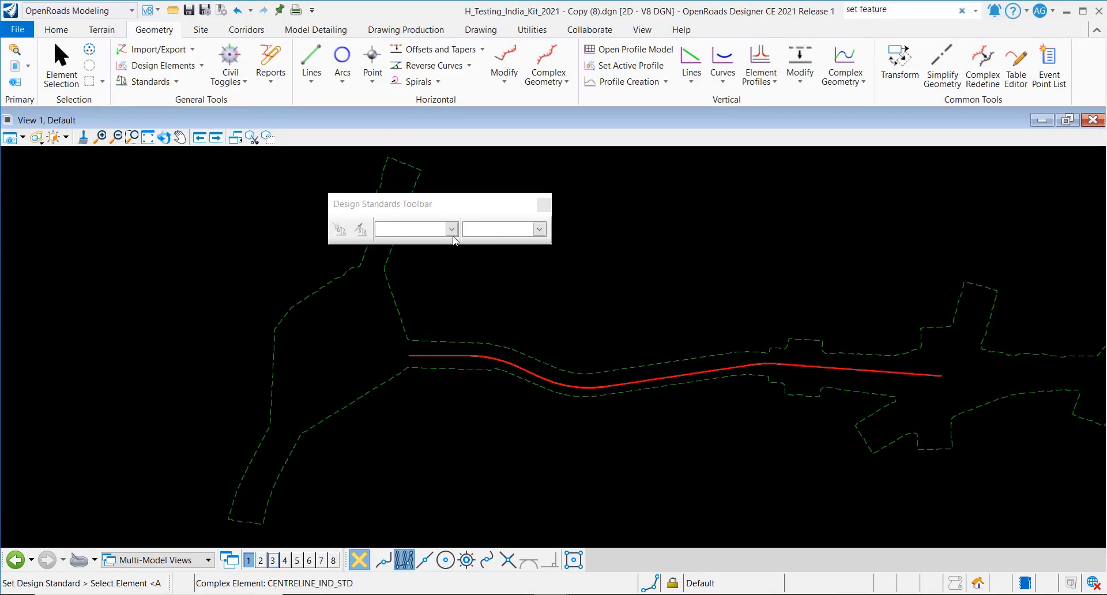
{"action": "left_click", "coordinate": [451, 228]}
{"action": "left_click_drag", "start_coordinate": [453, 257], "coordinate": [459, 300]}
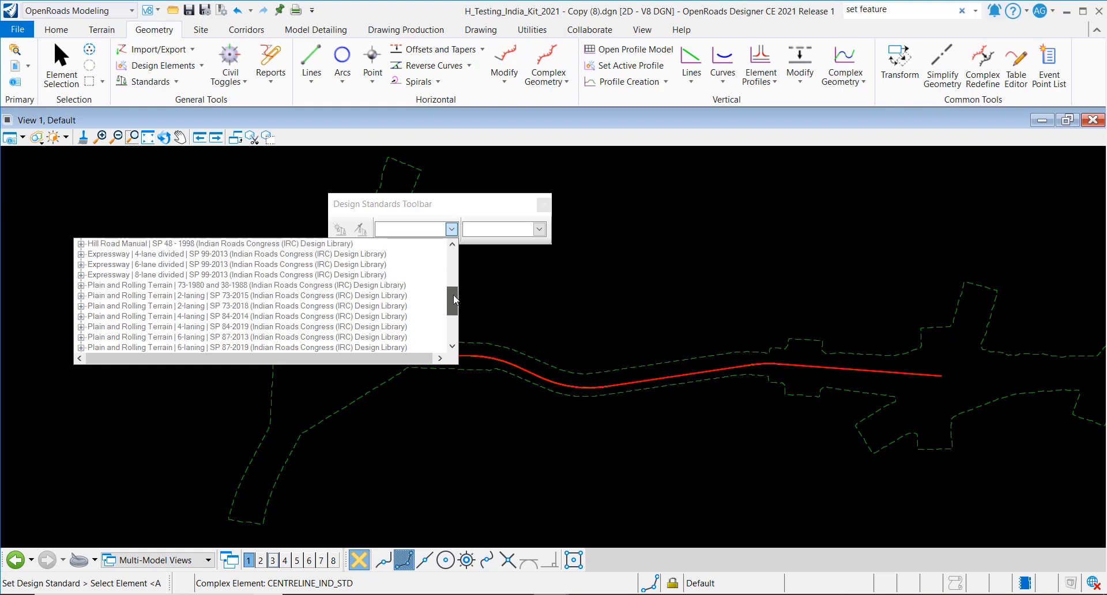
{"action": "left_click_drag", "start_coordinate": [455, 298], "coordinate": [456, 299]}
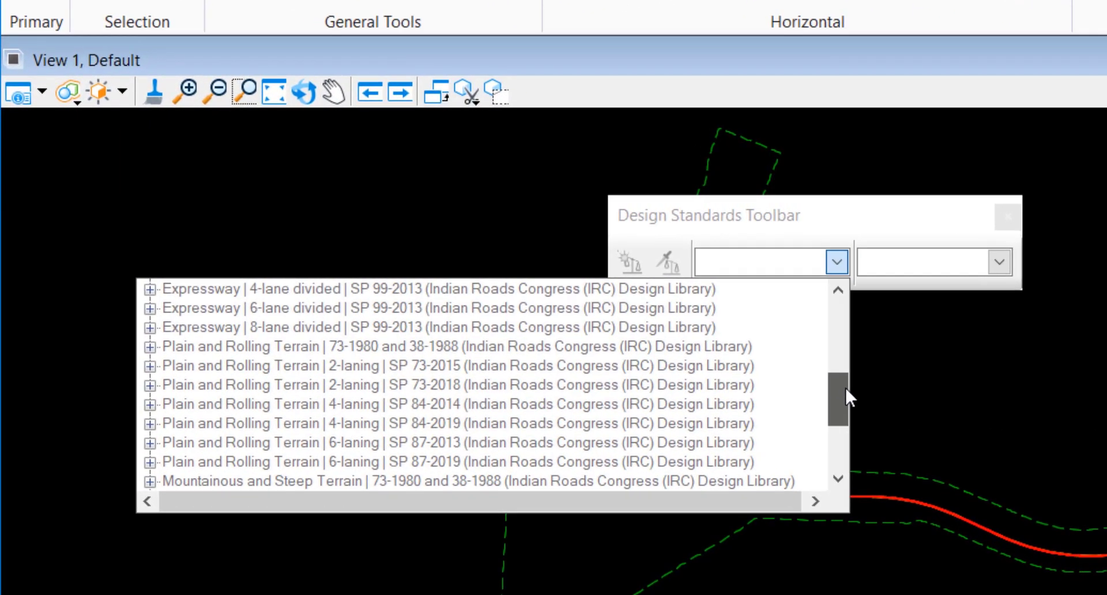
{"action": "left_click_drag", "start_coordinate": [845, 386], "coordinate": [845, 385]}
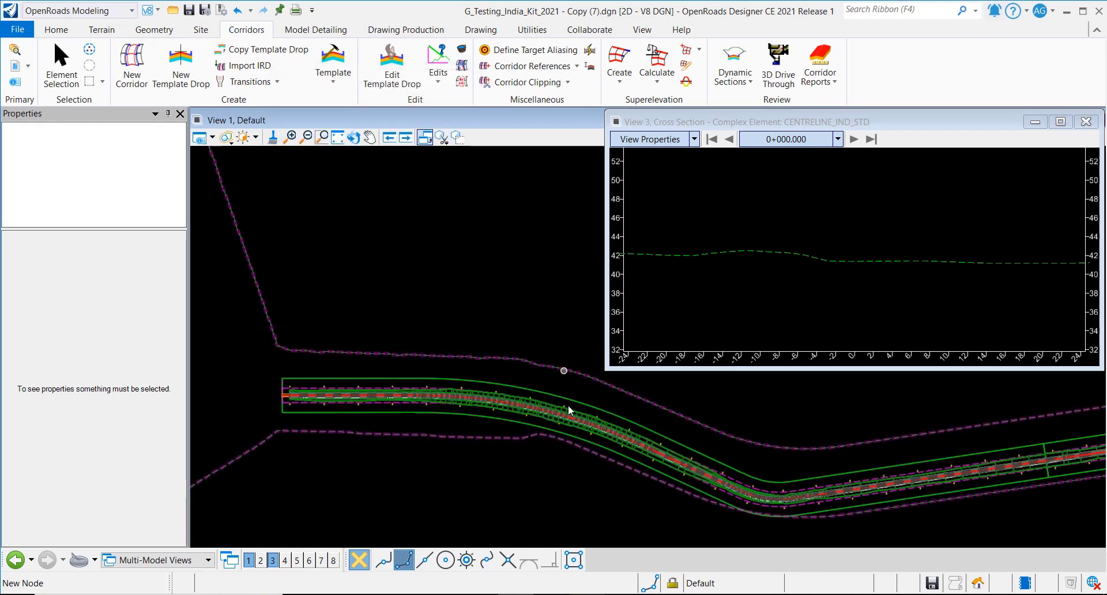
- Open a dynamic cross-section view of the CENTRELINE_IND_STD corridor in View 3 at station 0+022.523
{"action": "left_click", "coordinate": [742, 84]}
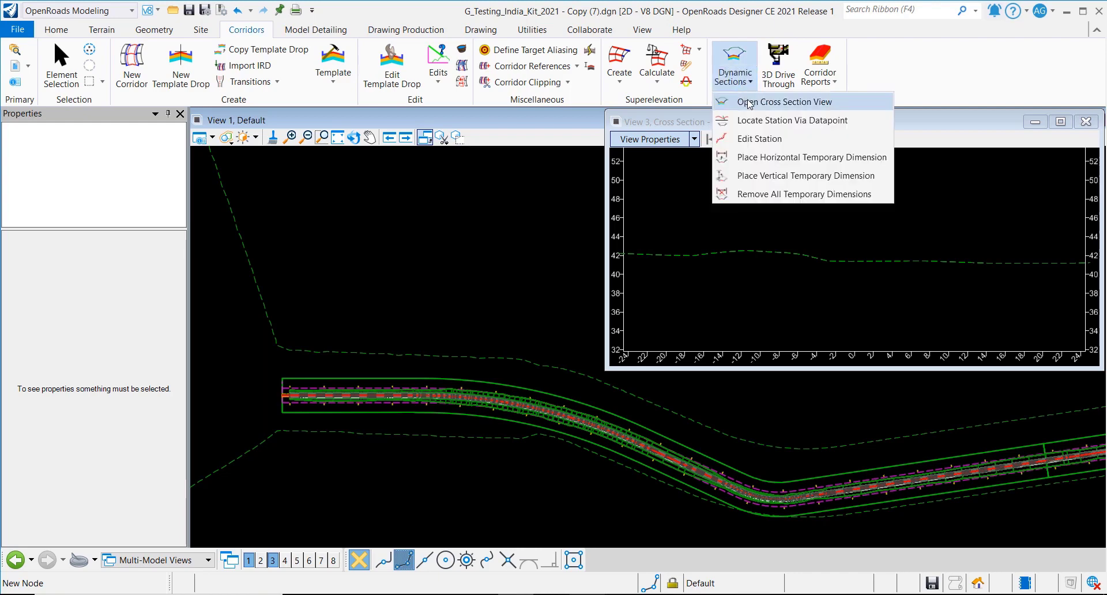
{"action": "left_click", "coordinate": [749, 104]}
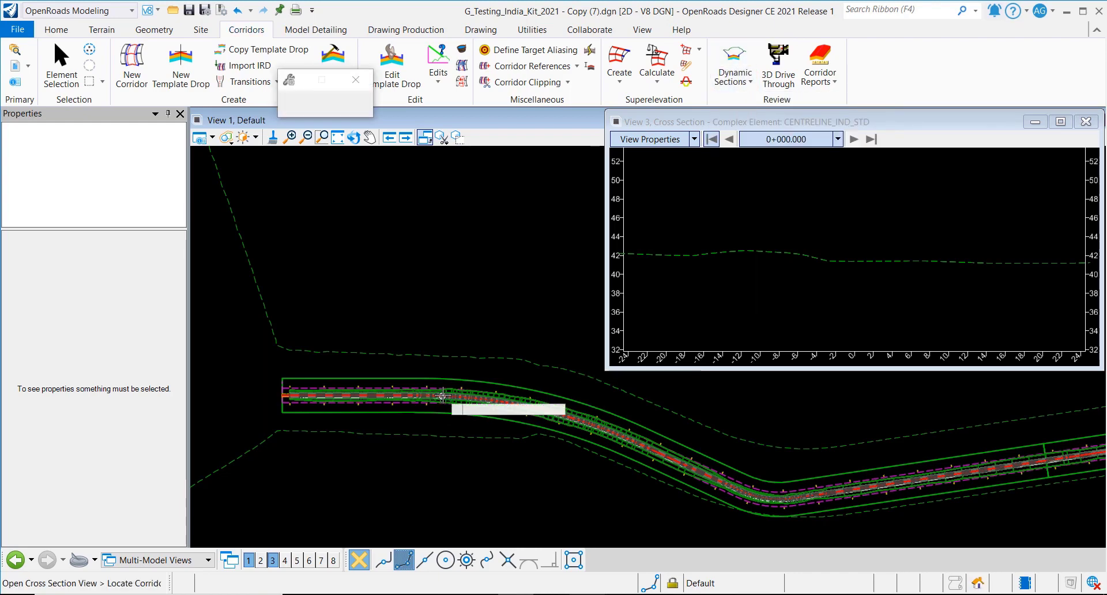
{"action": "scroll", "coordinate": [458, 376], "scroll_direction": "up", "scroll_amount": 4}
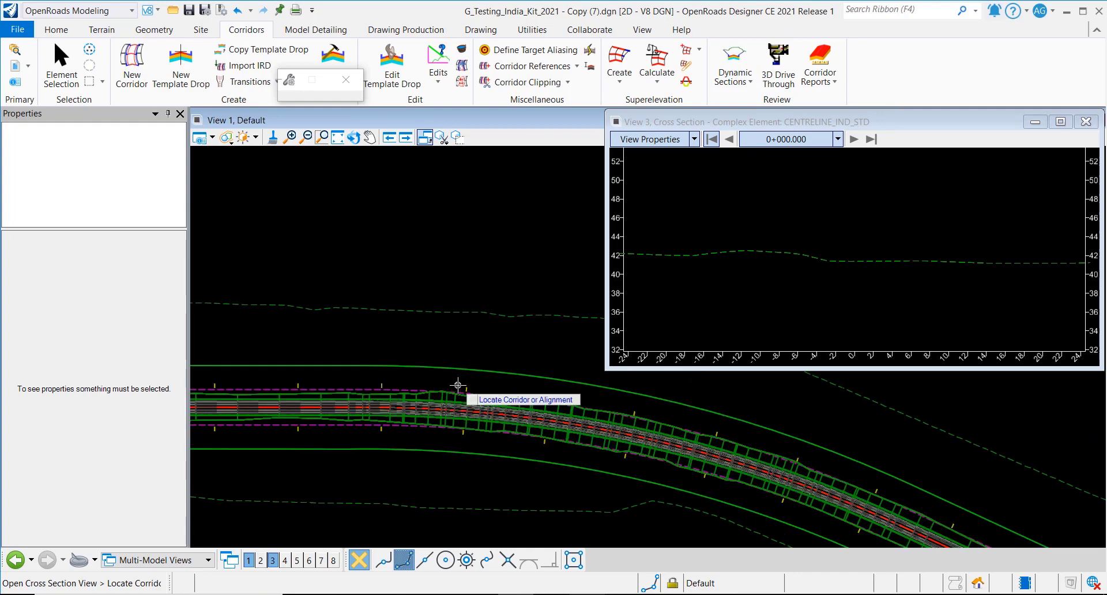
{"action": "left_click", "coordinate": [271, 381]}
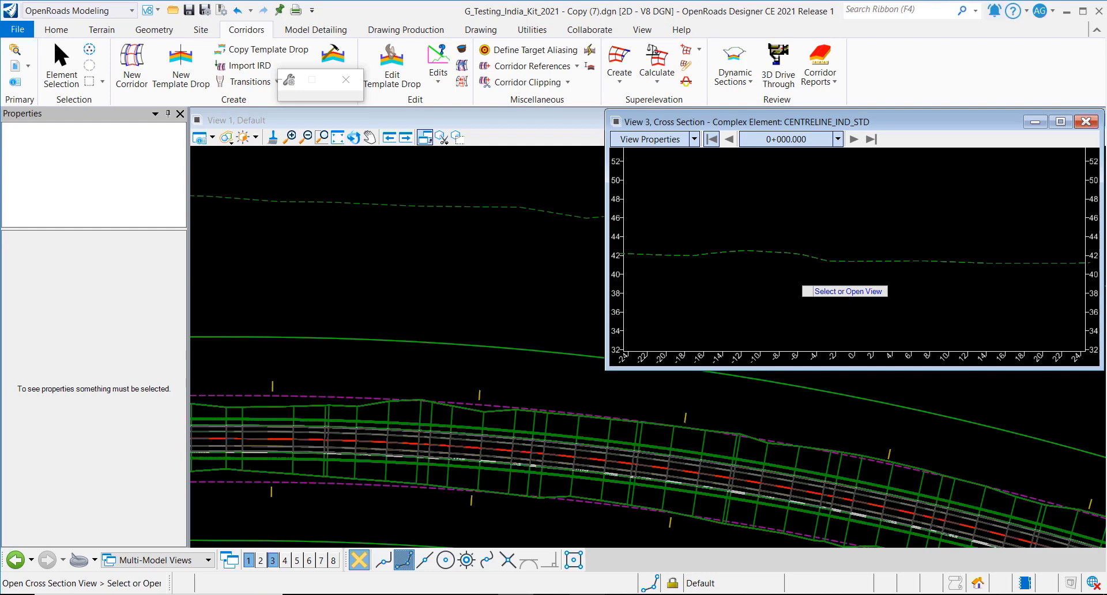
{"action": "left_click", "coordinate": [800, 289]}
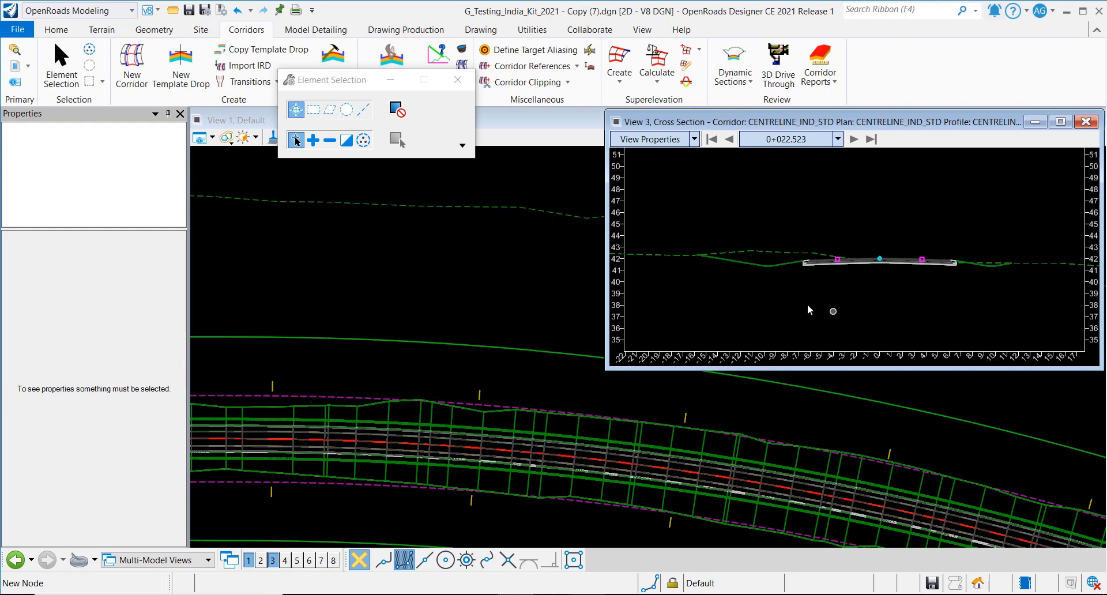
- Step through the corridor cross sections from station 0+050.000 to about 0+617.609
{"action": "scroll", "coordinate": [796, 377], "scroll_direction": "down", "scroll_amount": 4}
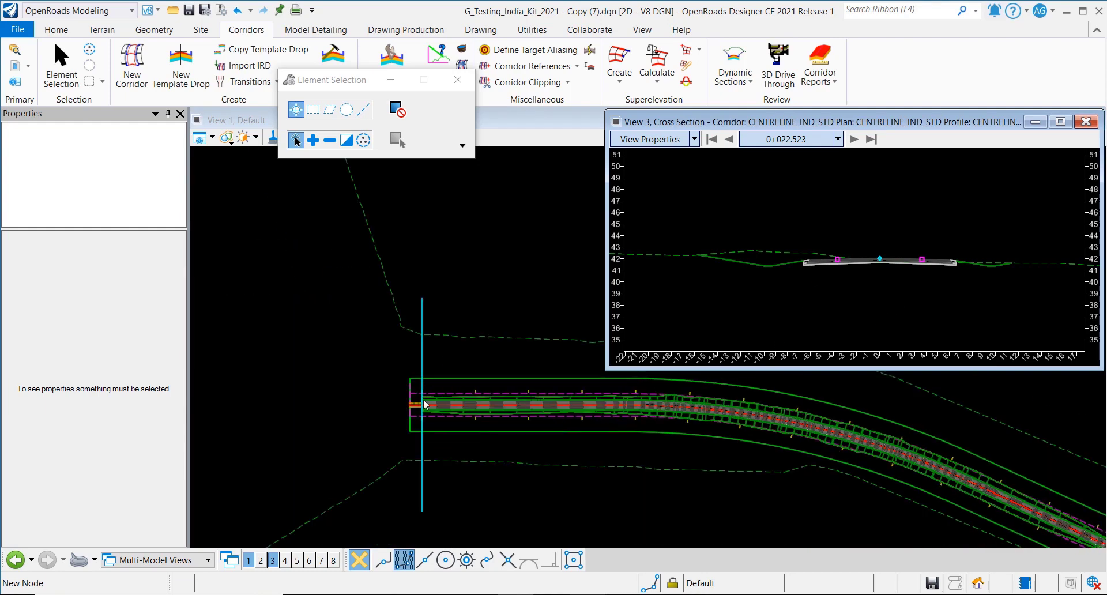
{"action": "left_click", "coordinate": [854, 140]}
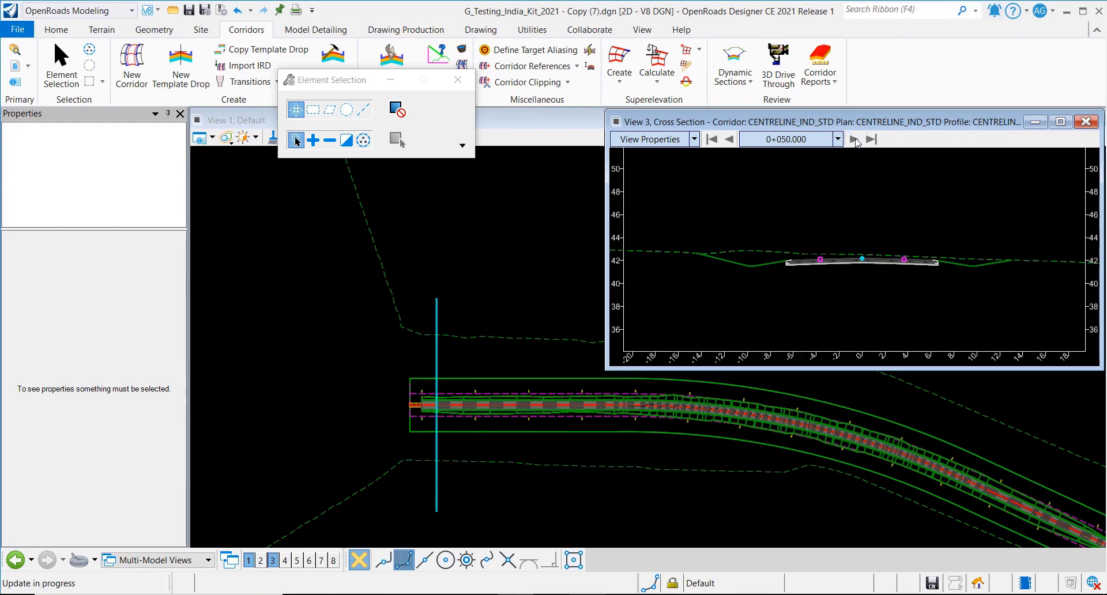
{"action": "left_click", "coordinate": [854, 140]}
{"action": "left_click", "coordinate": [855, 140]}
{"action": "left_click", "coordinate": [854, 139]}
{"action": "left_click", "coordinate": [854, 140]}
{"action": "left_click", "coordinate": [854, 140]}
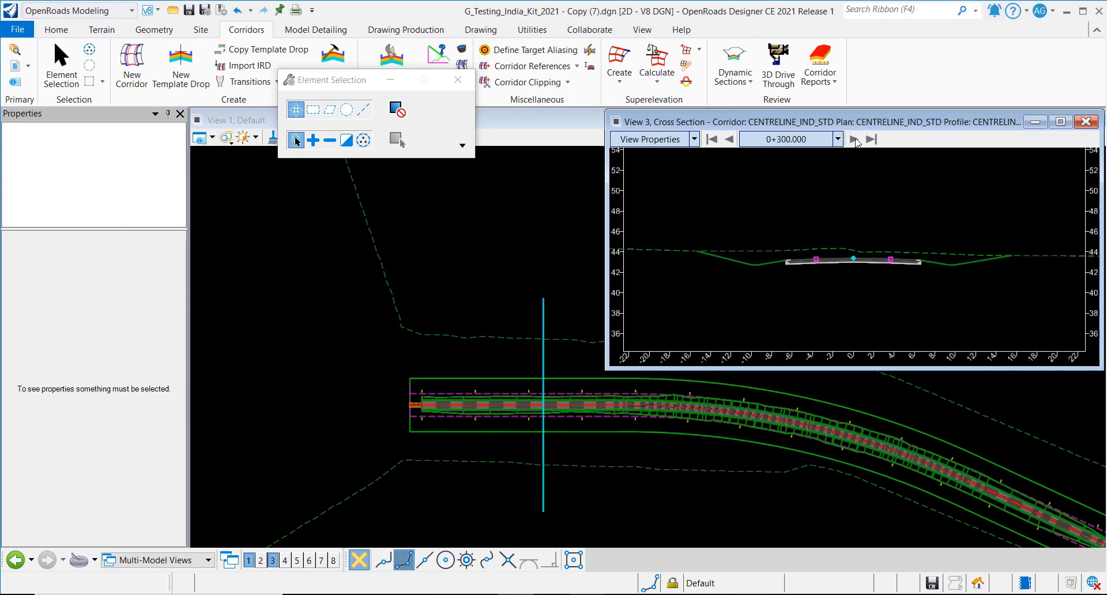
{"action": "left_click", "coordinate": [854, 140]}
{"action": "left_click", "coordinate": [854, 139]}
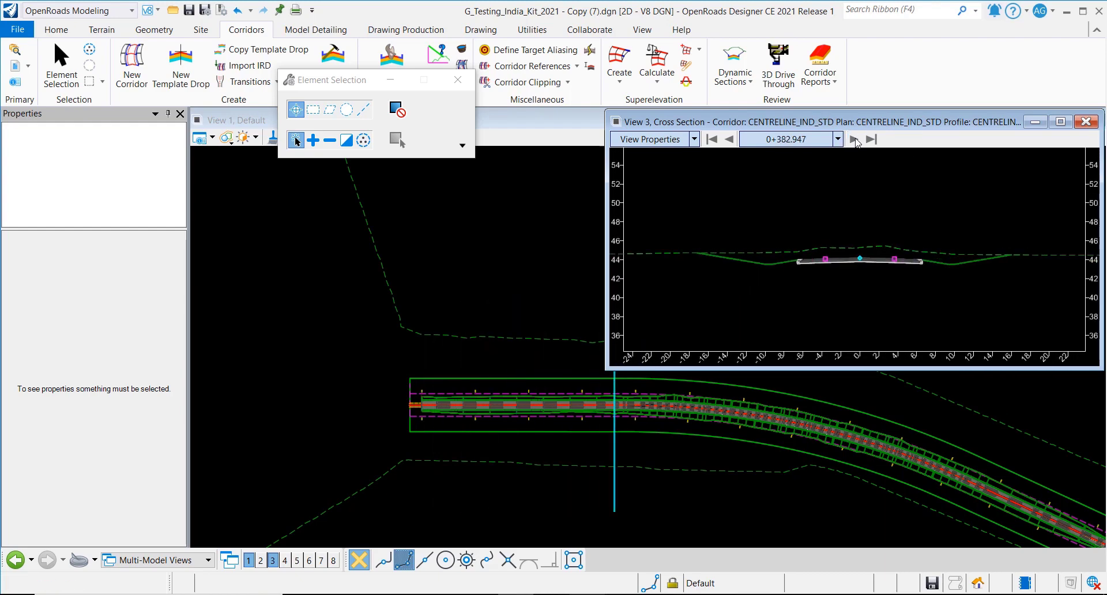
{"action": "left_click", "coordinate": [854, 139]}
{"action": "left_click", "coordinate": [854, 139]}
{"action": "left_click", "coordinate": [854, 139]}
{"action": "left_click", "coordinate": [854, 140]}
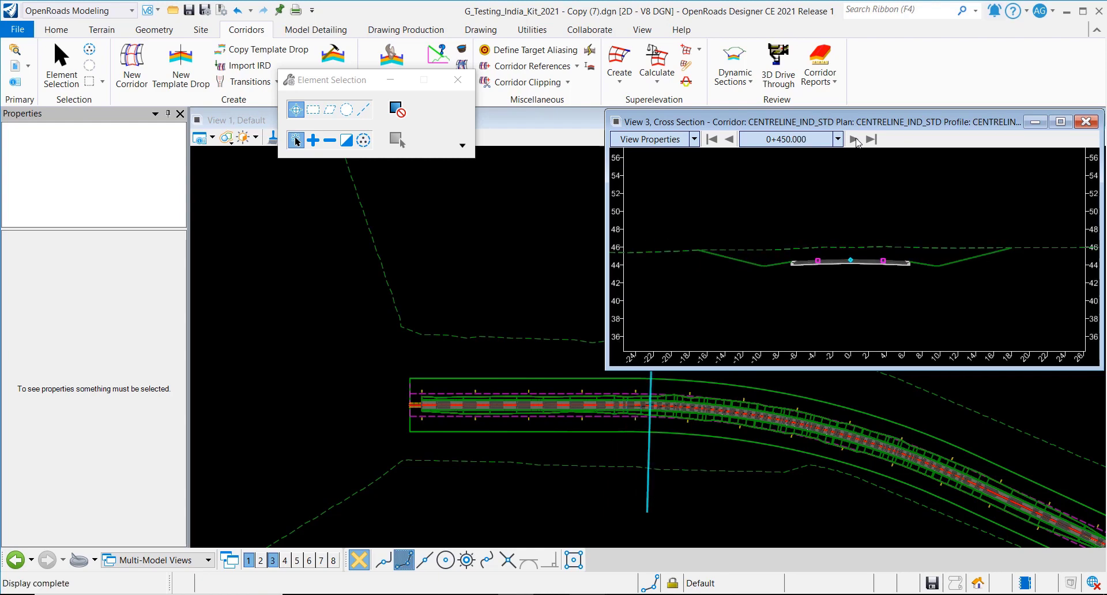
{"action": "left_click", "coordinate": [854, 140]}
{"action": "left_click", "coordinate": [855, 139]}
{"action": "left_click", "coordinate": [855, 140]}
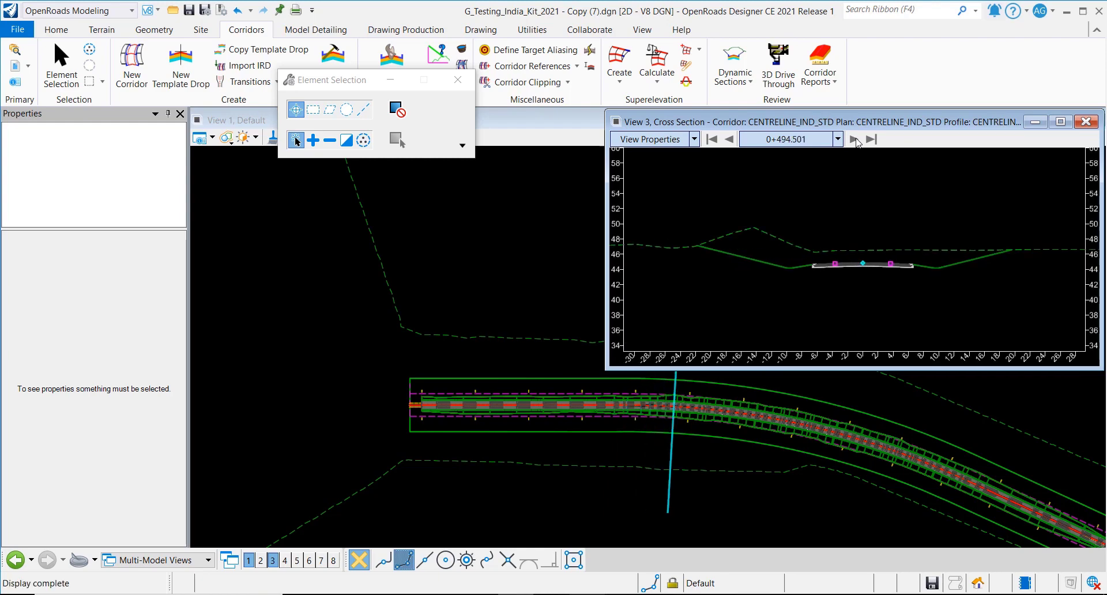
{"action": "scroll", "coordinate": [867, 256], "scroll_direction": "up", "scroll_amount": 5}
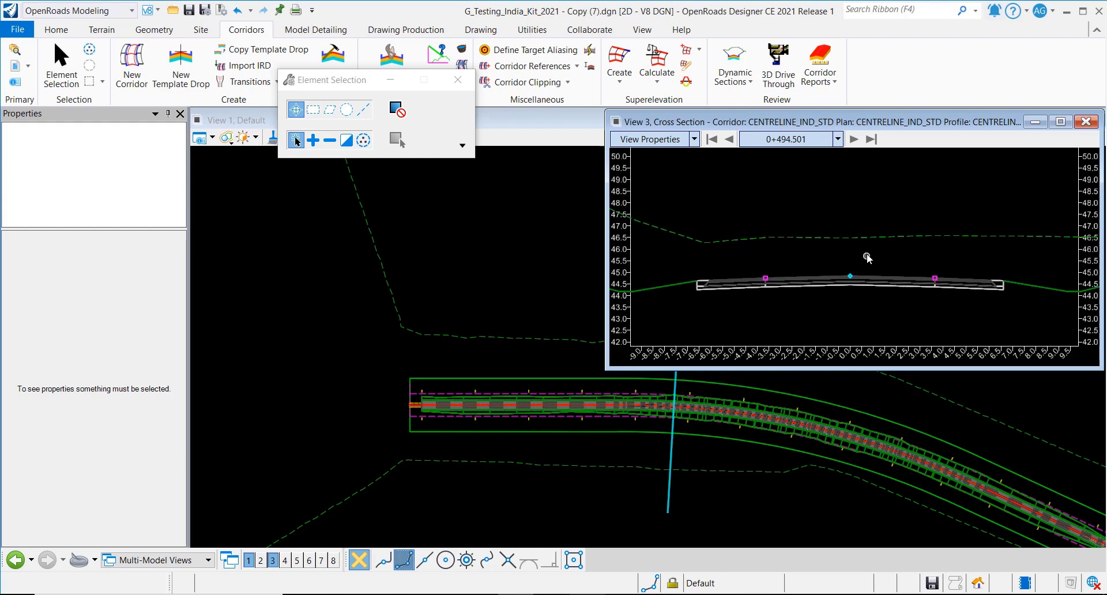
{"action": "left_click", "coordinate": [853, 140]}
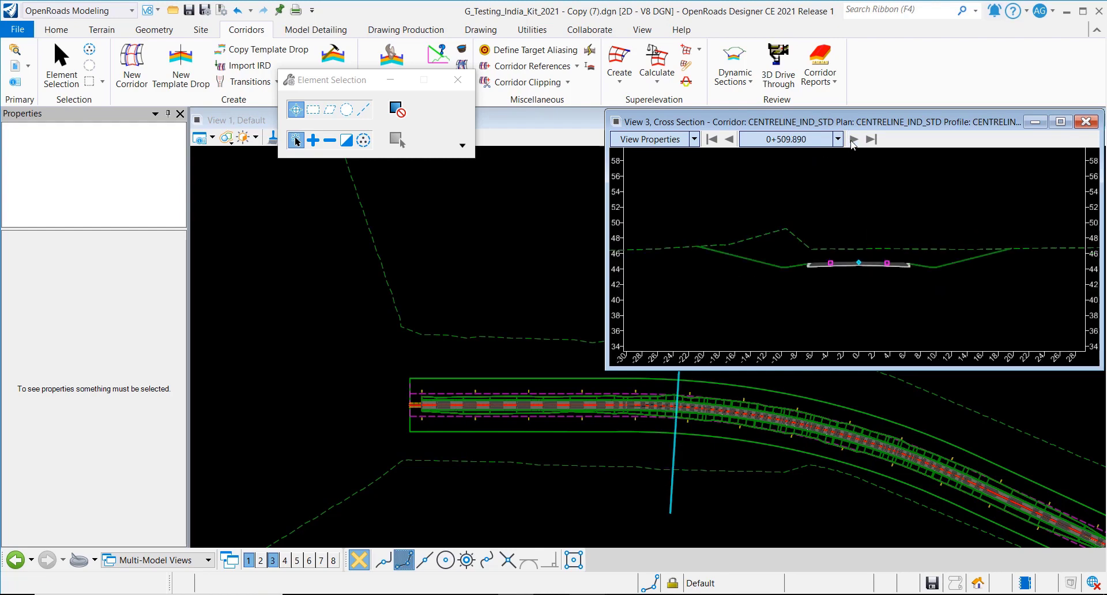
{"action": "left_click", "coordinate": [854, 140]}
{"action": "left_click", "coordinate": [854, 140]}
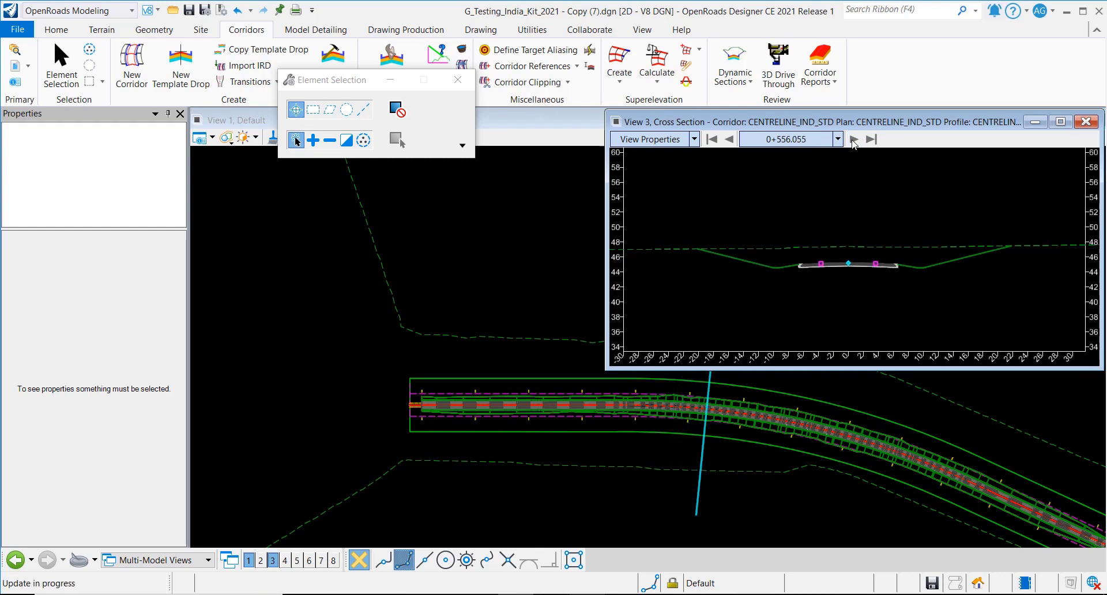
{"action": "left_click", "coordinate": [853, 140]}
{"action": "left_click", "coordinate": [854, 140]}
{"action": "left_click", "coordinate": [854, 140]}
{"action": "left_click", "coordinate": [854, 140]}
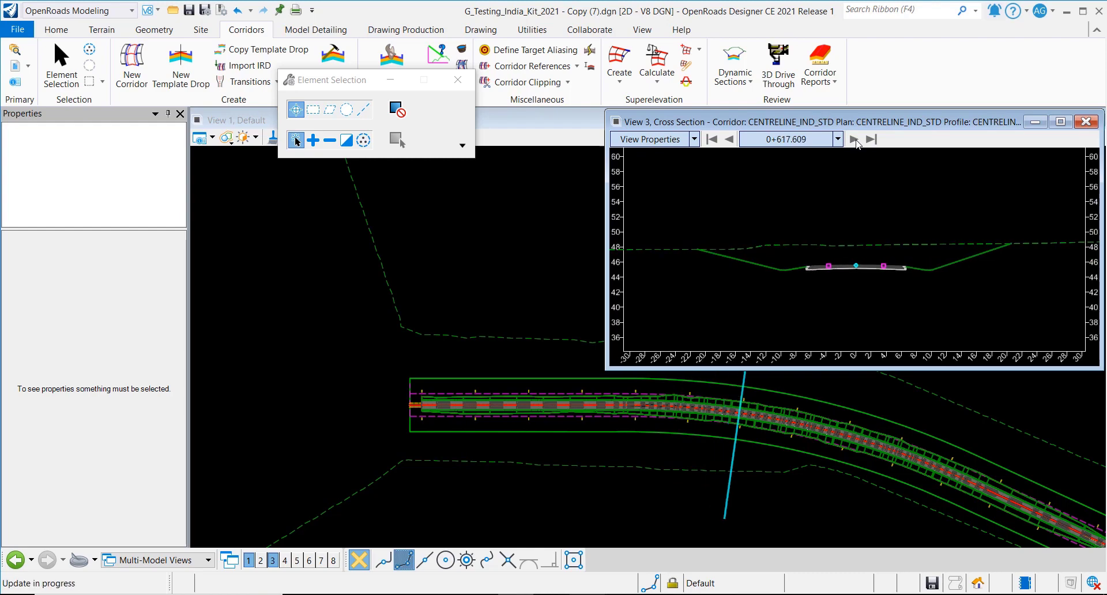
{"action": "left_click", "coordinate": [853, 140]}
- Continue stepping the cross sections from station 0+940.767 through 1+435.968
{"action": "scroll", "coordinate": [456, 450], "scroll_direction": "down", "scroll_amount": 3}
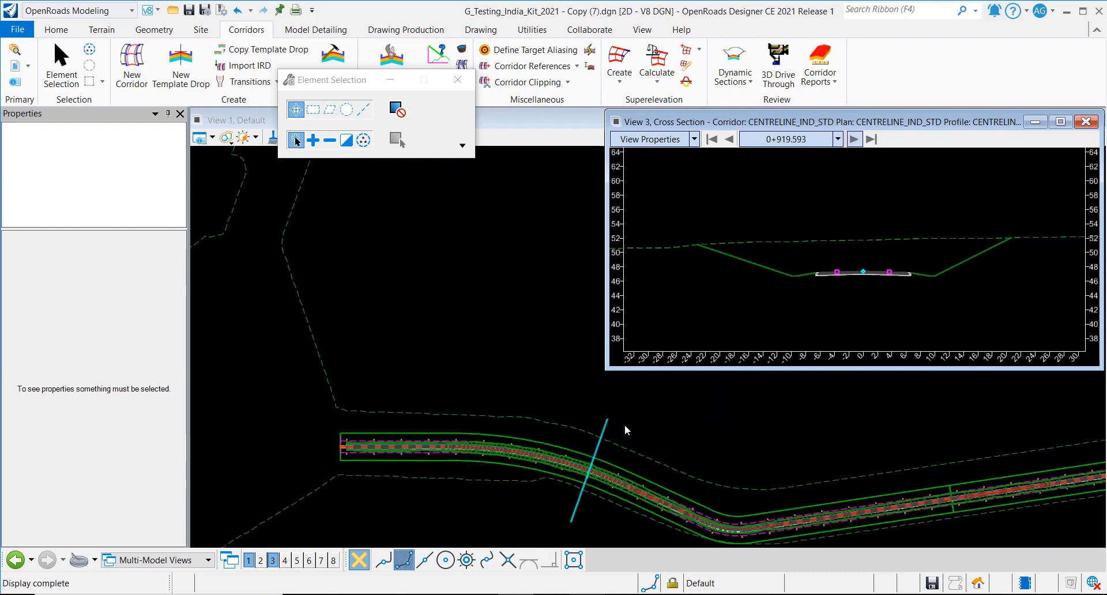
{"action": "left_click", "coordinate": [854, 140]}
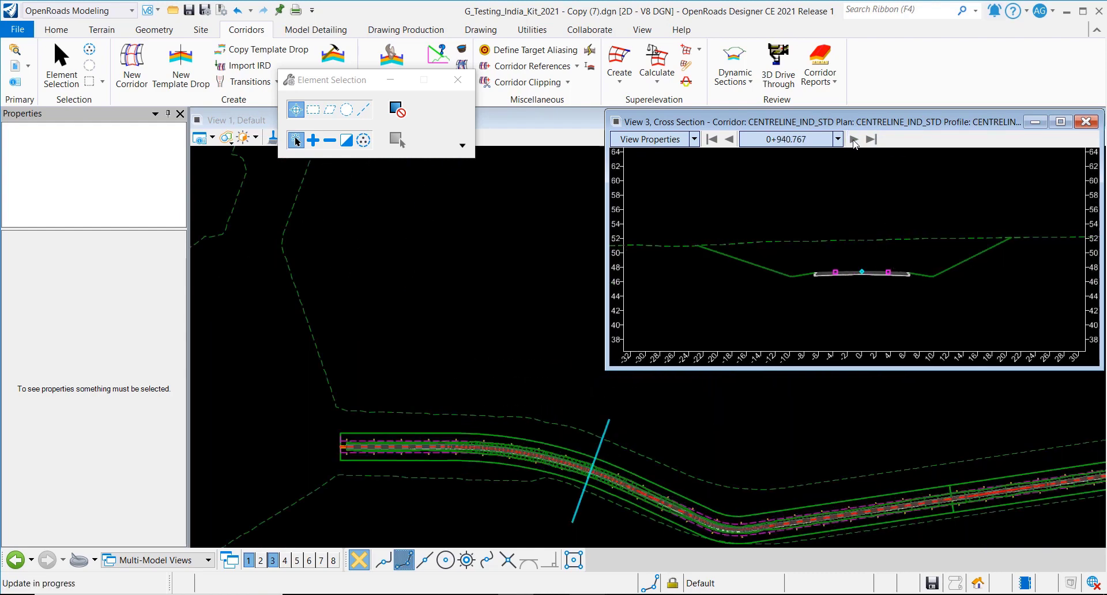
{"action": "left_click", "coordinate": [853, 141]}
{"action": "left_click", "coordinate": [854, 140]}
{"action": "left_click", "coordinate": [854, 140]}
{"action": "left_click", "coordinate": [854, 140]}
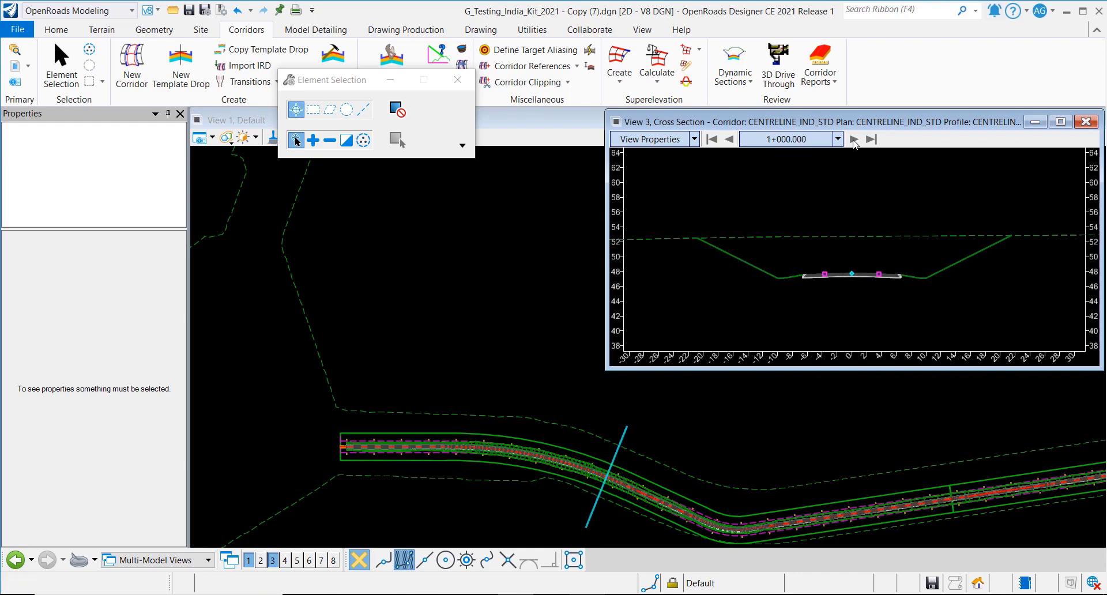
{"action": "left_click", "coordinate": [854, 140]}
{"action": "left_click", "coordinate": [854, 140]}
{"action": "left_click", "coordinate": [854, 140]}
{"action": "left_click", "coordinate": [853, 140]}
{"action": "left_click", "coordinate": [853, 140]}
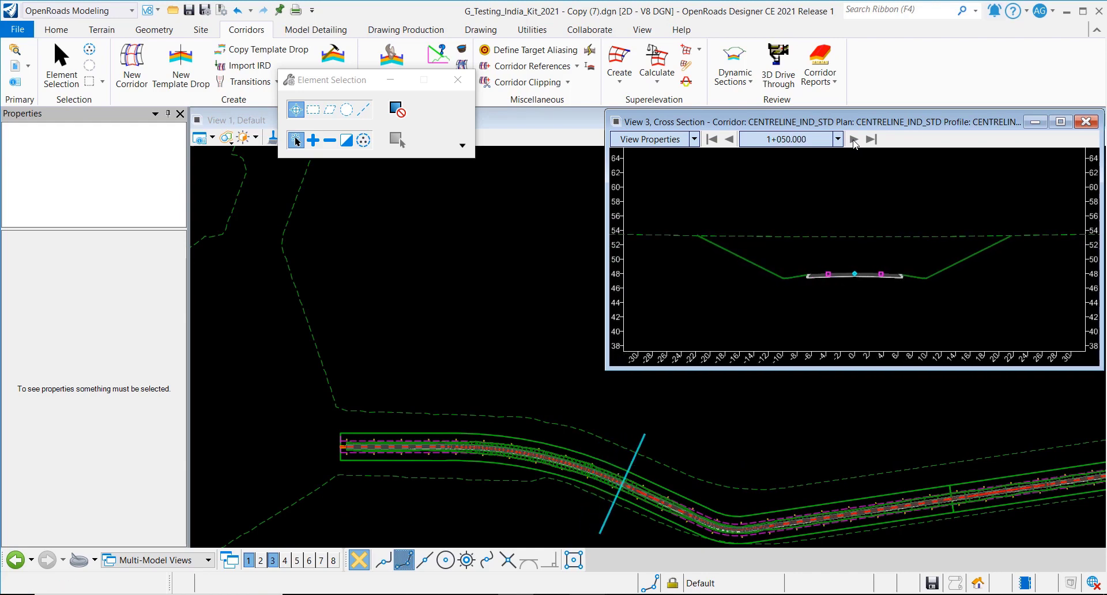
{"action": "left_click", "coordinate": [854, 140]}
{"action": "left_click", "coordinate": [854, 140]}
{"action": "left_click", "coordinate": [853, 140]}
{"action": "left_click", "coordinate": [854, 140]}
{"action": "left_click", "coordinate": [854, 141]}
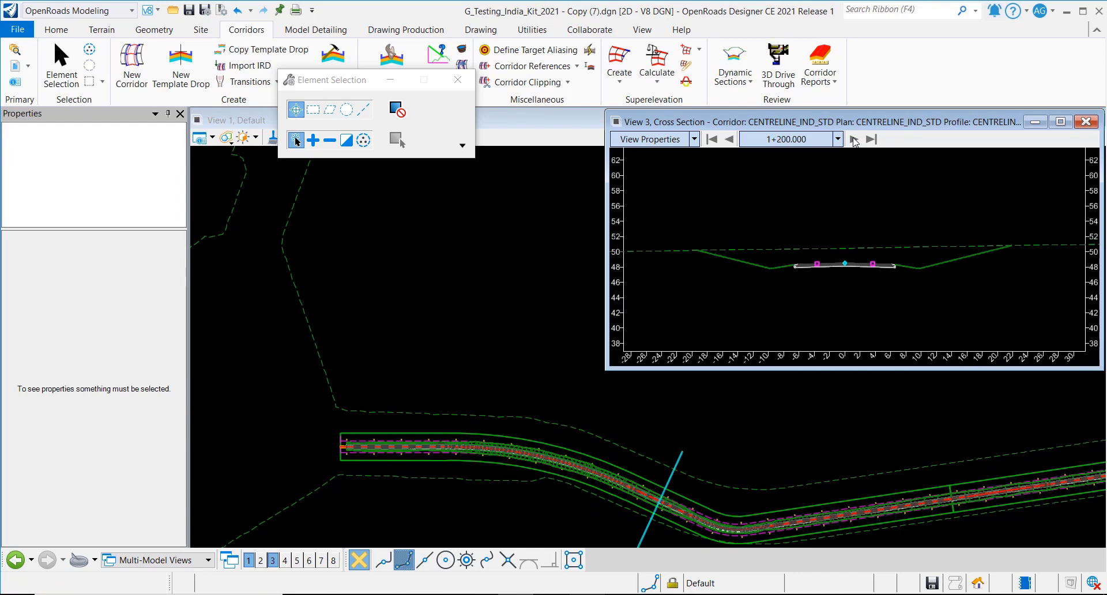
{"action": "left_click", "coordinate": [854, 140]}
{"action": "left_click", "coordinate": [854, 140]}
{"action": "left_click", "coordinate": [854, 140]}
{"action": "left_click", "coordinate": [854, 140]}
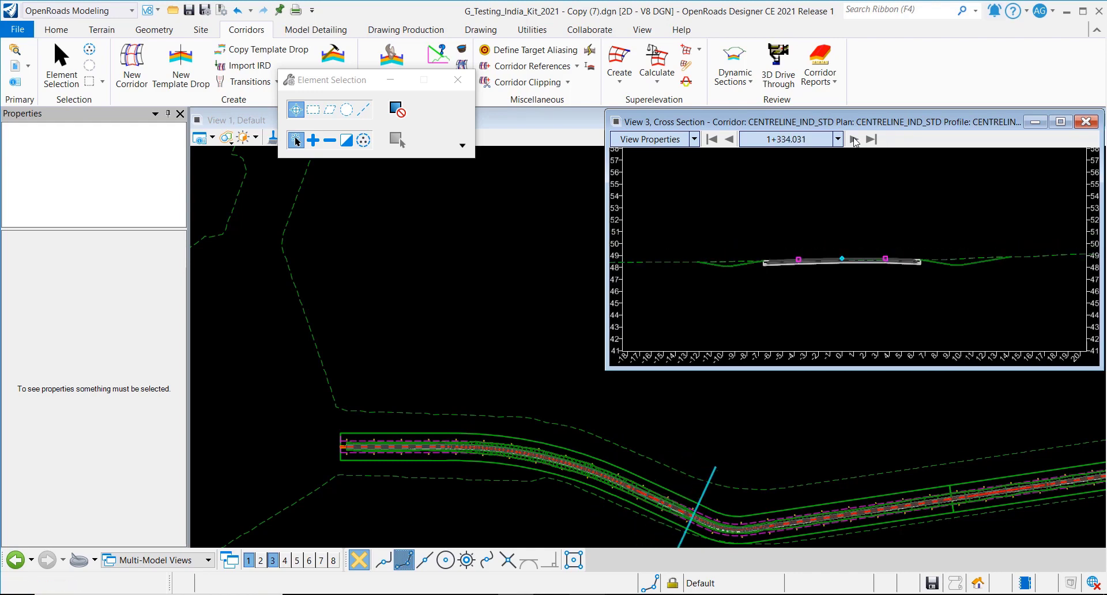
{"action": "left_click", "coordinate": [854, 141]}
{"action": "left_click", "coordinate": [854, 140]}
{"action": "left_click", "coordinate": [854, 140]}
{"action": "left_click", "coordinate": [854, 141]}
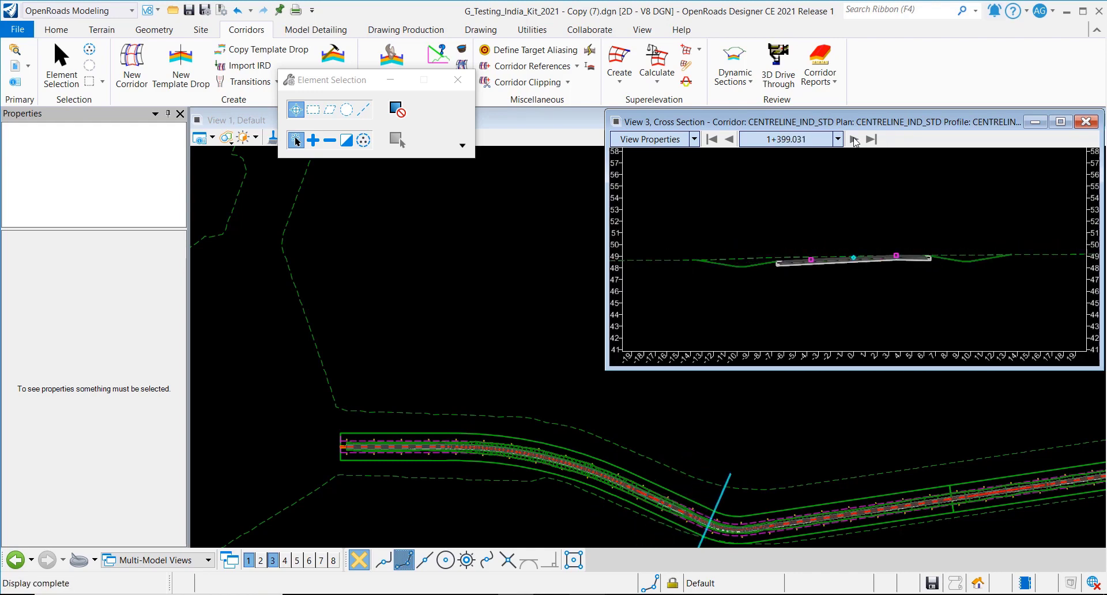
{"action": "left_click", "coordinate": [853, 140]}
{"action": "left_click", "coordinate": [854, 140]}
{"action": "left_click", "coordinate": [854, 140]}
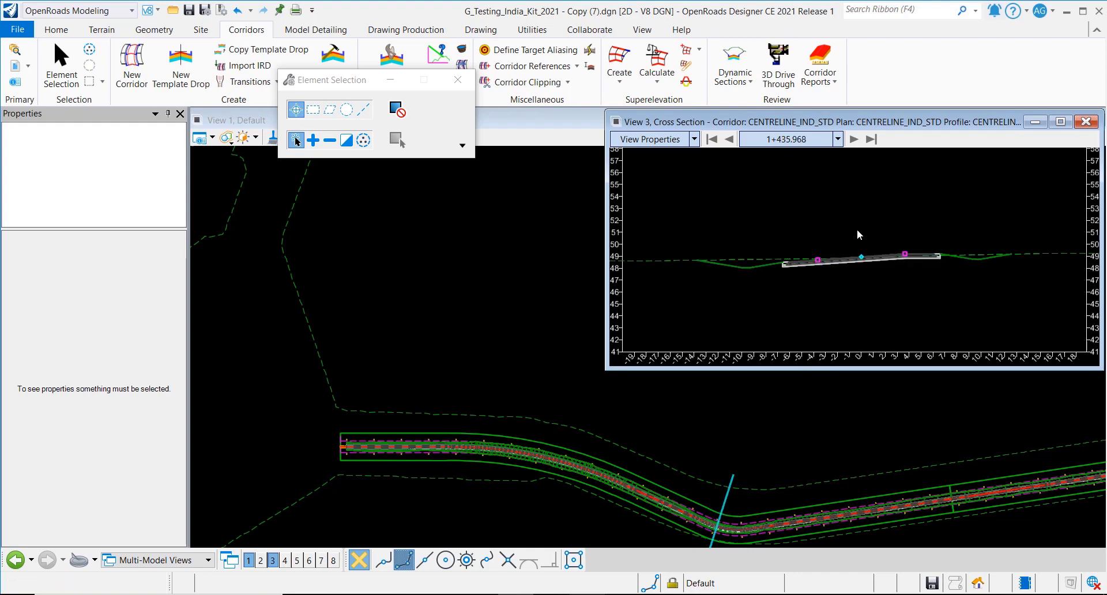
- Inspect the final cross sections, advancing from station 1+447.906 to 1+519.533
{"action": "scroll", "coordinate": [859, 236], "scroll_direction": "up", "scroll_amount": 5}
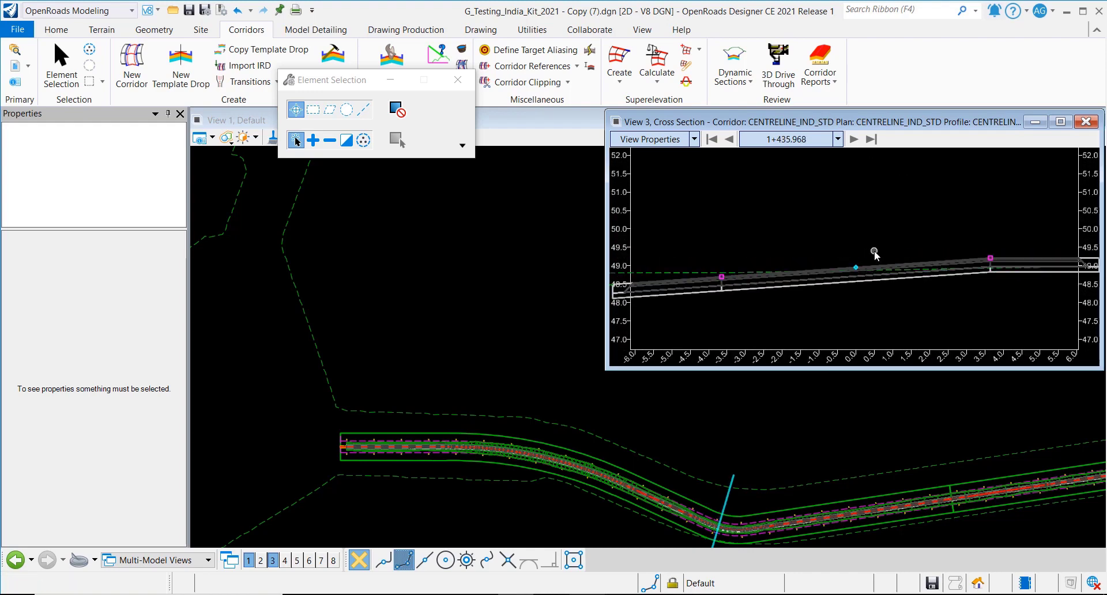
{"action": "scroll", "coordinate": [880, 245], "scroll_direction": "down", "scroll_amount": 2}
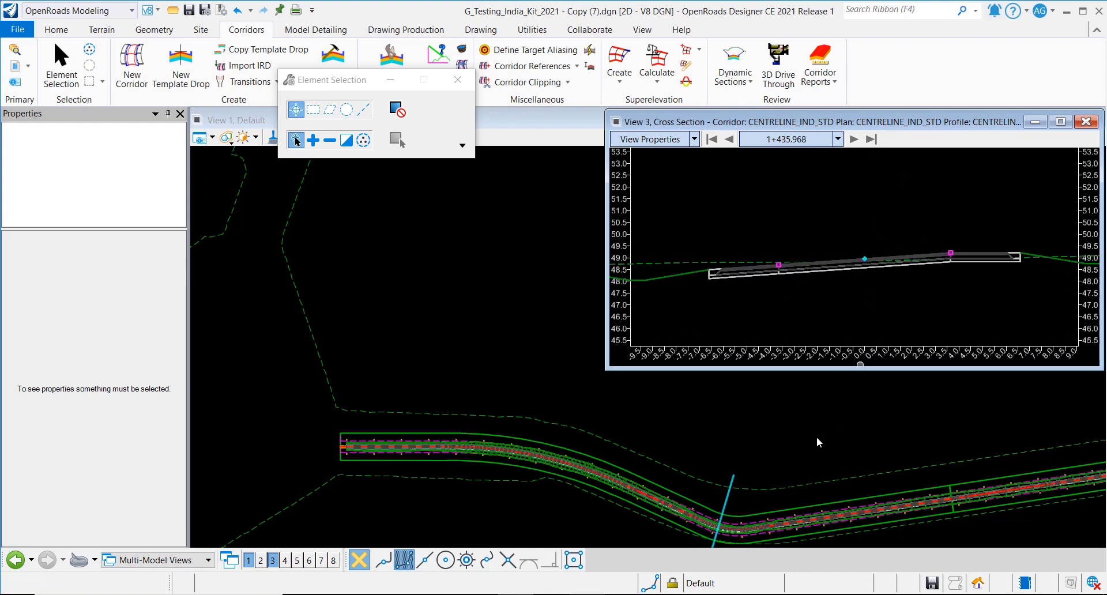
{"action": "left_click", "coordinate": [853, 140]}
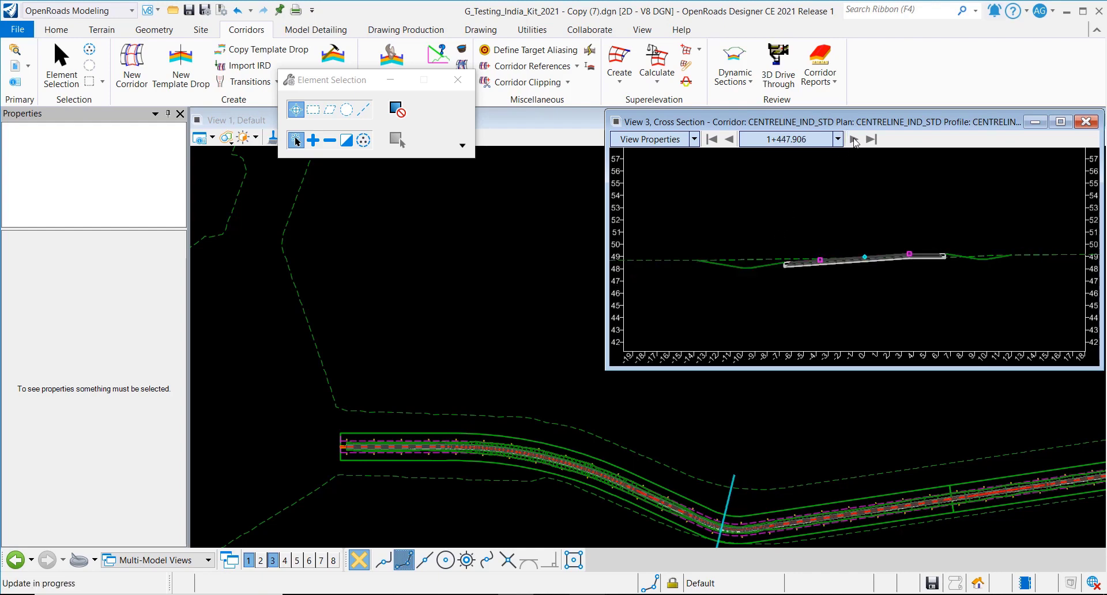
{"action": "left_click", "coordinate": [854, 140]}
{"action": "left_click", "coordinate": [854, 140]}
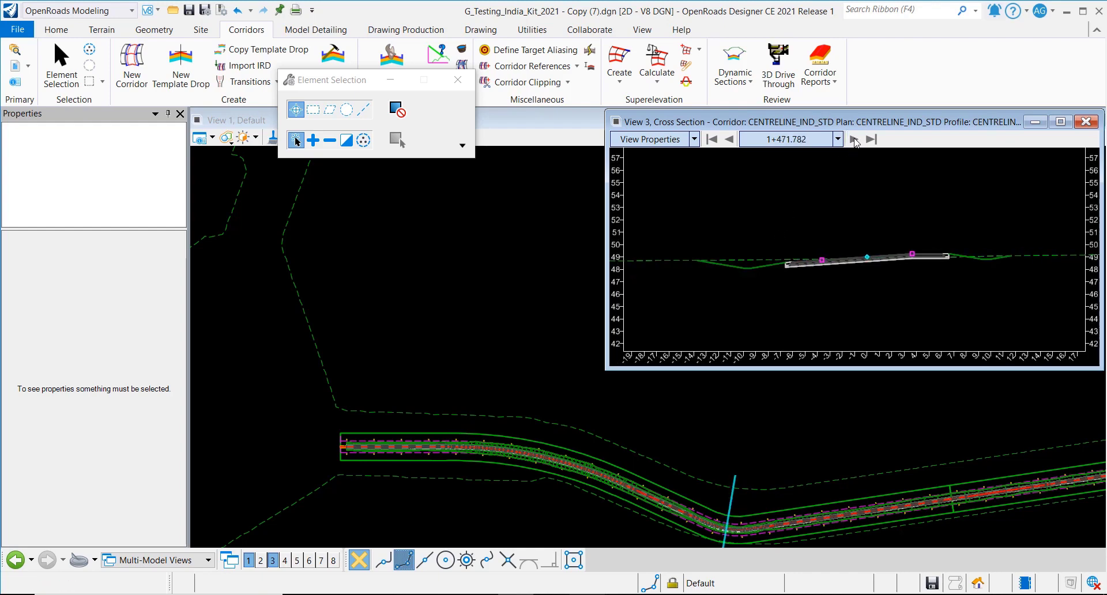
{"action": "left_click", "coordinate": [854, 140]}
{"action": "left_click", "coordinate": [854, 140]}
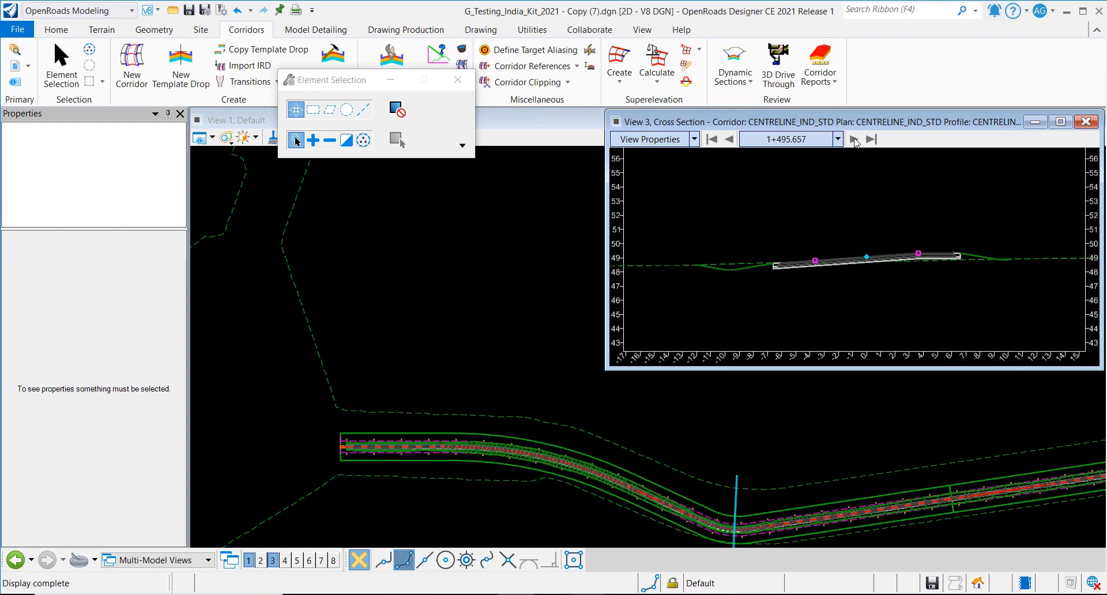
{"action": "left_click", "coordinate": [854, 140]}
{"action": "left_click", "coordinate": [854, 140]}
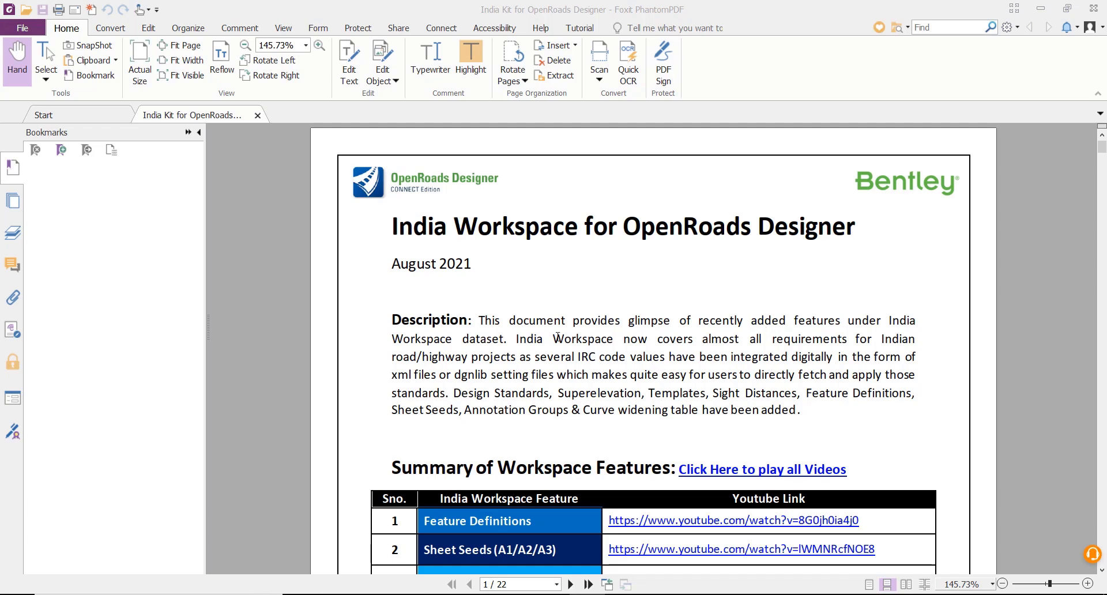
- Scroll through the India Workspace PDF's first page with its feature summary table
{"action": "scroll", "coordinate": [598, 345], "scroll_direction": "down", "scroll_amount": 3}
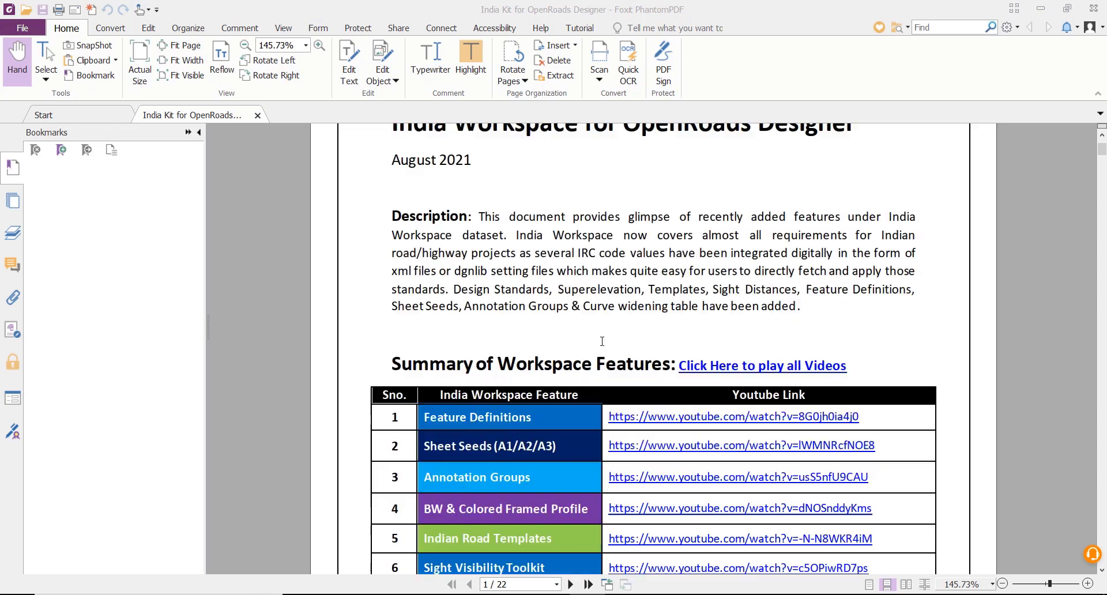
{"action": "scroll", "coordinate": [626, 471], "scroll_direction": "up", "scroll_amount": 3}
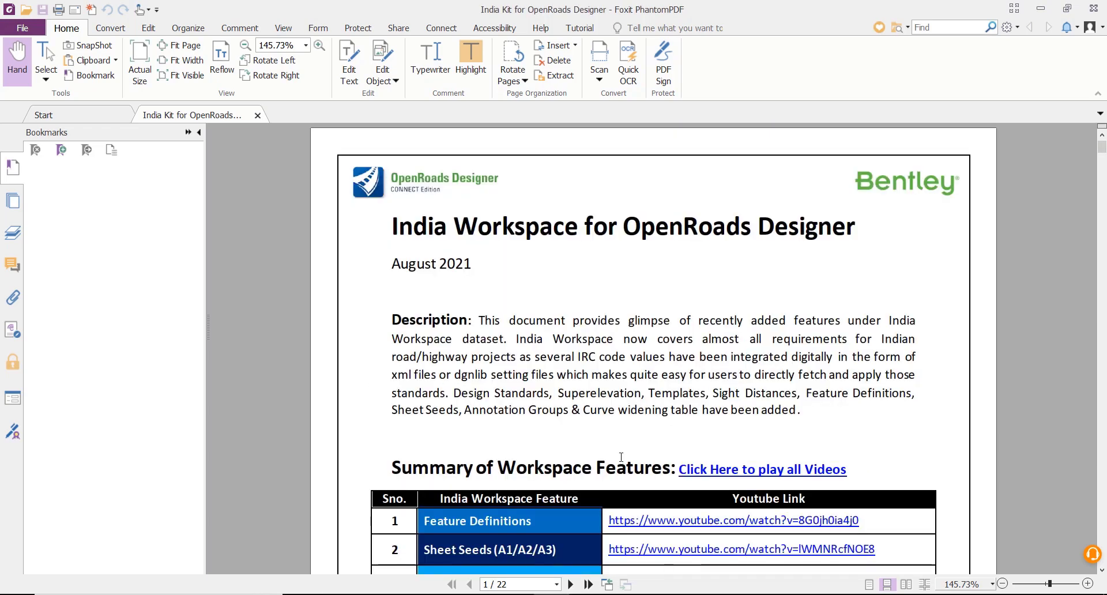
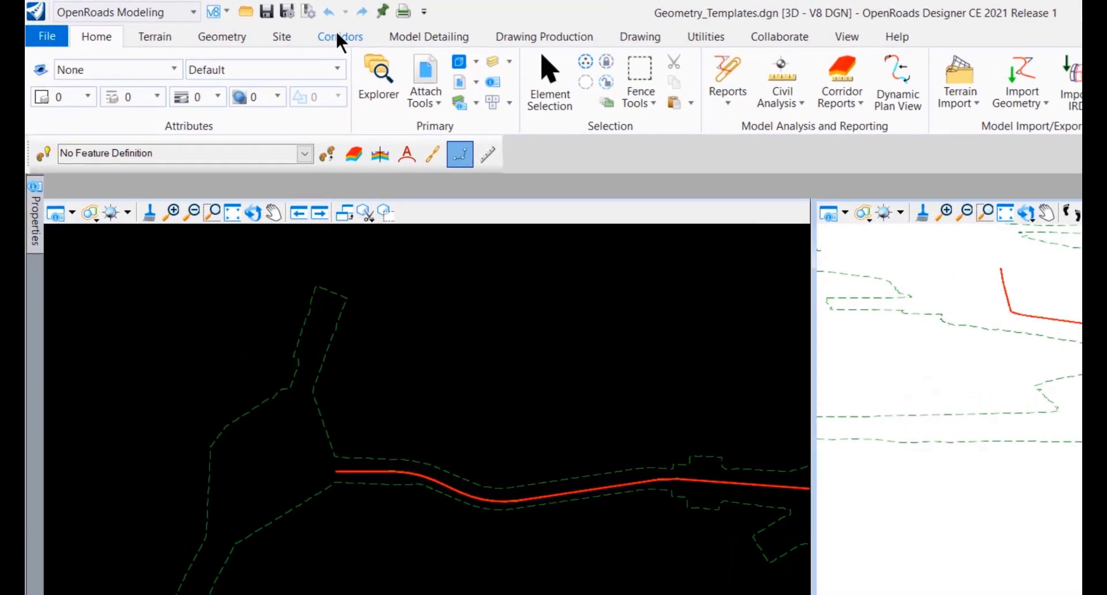
- From the Corridors Template dropdown, open Create Template to show the template library folders
{"action": "left_click", "coordinate": [340, 37]}
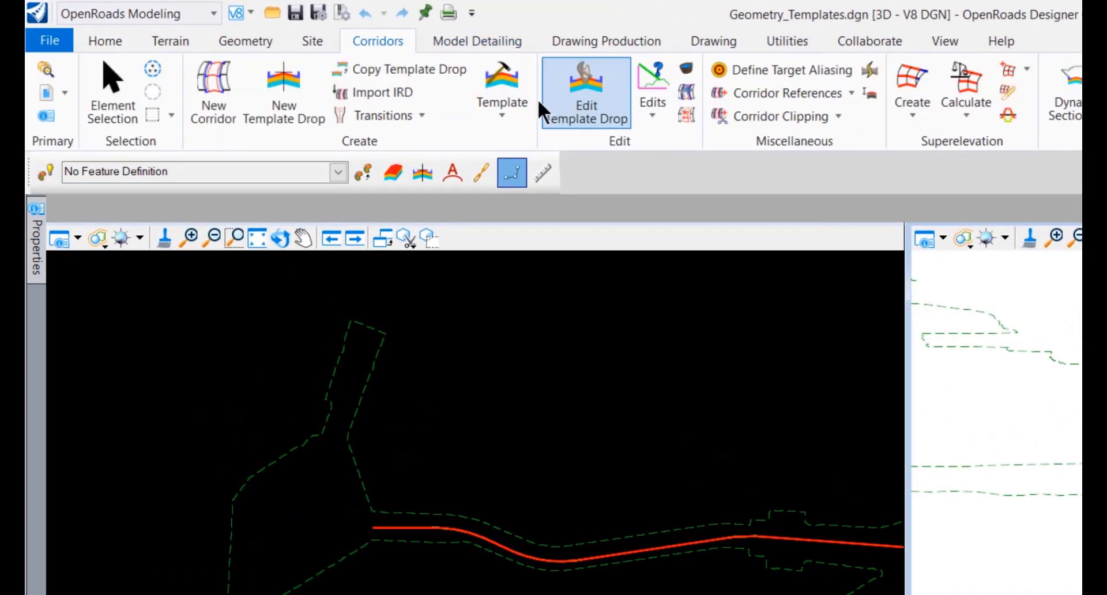
{"action": "left_click", "coordinate": [464, 102]}
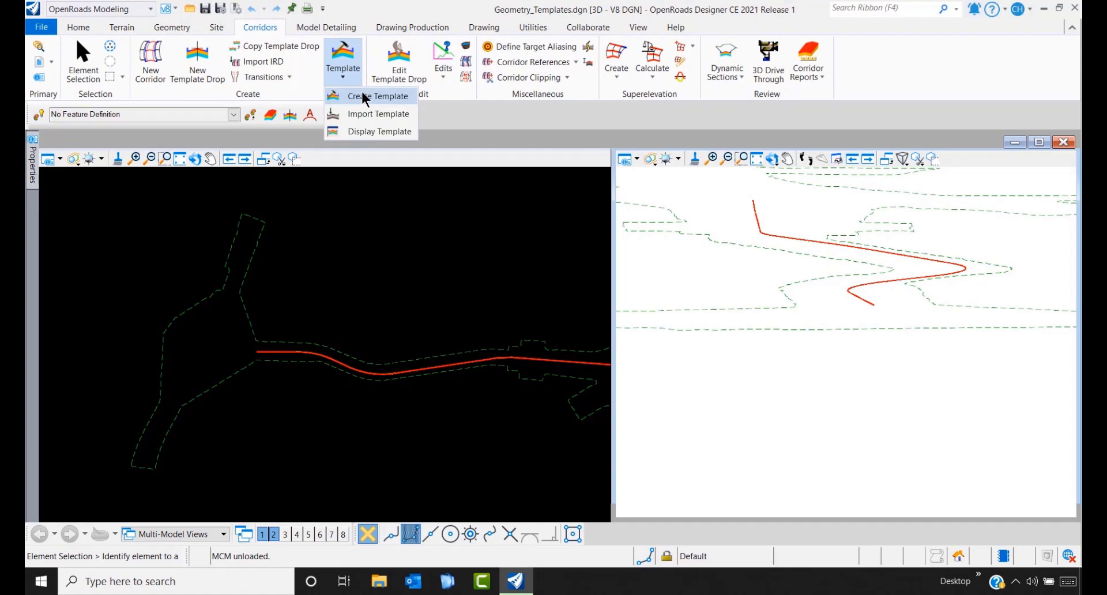
{"action": "left_click", "coordinate": [365, 96]}
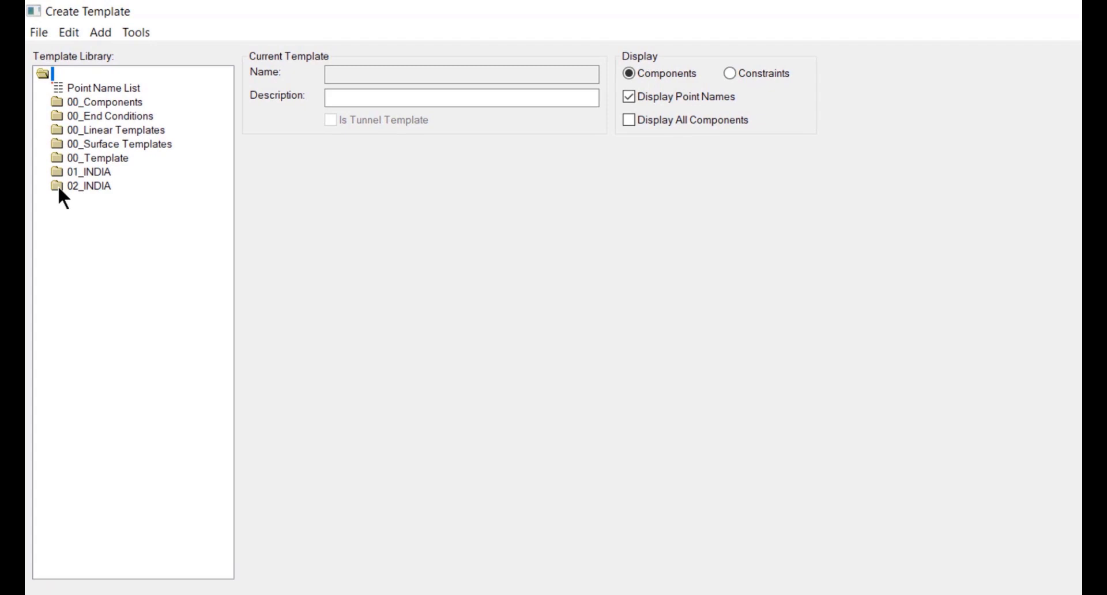
- Expand the 02_INDIA, IND_COMPONENTS, IND_TEMPLATES, Bridges and BiCamber folders in the template library
{"action": "double_click", "coordinate": [59, 188]}
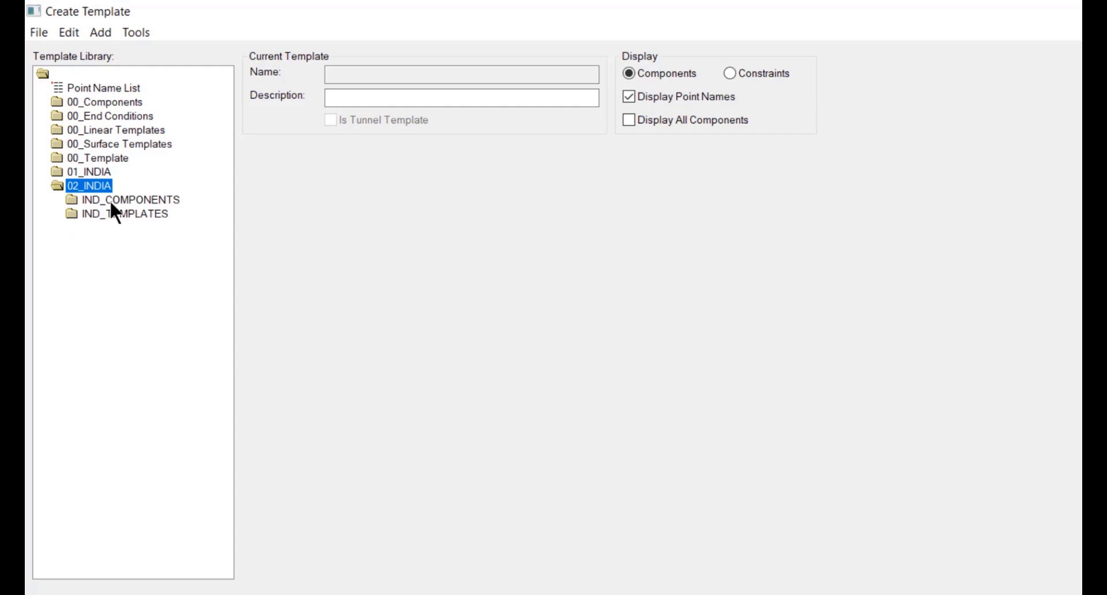
{"action": "double_click", "coordinate": [72, 200]}
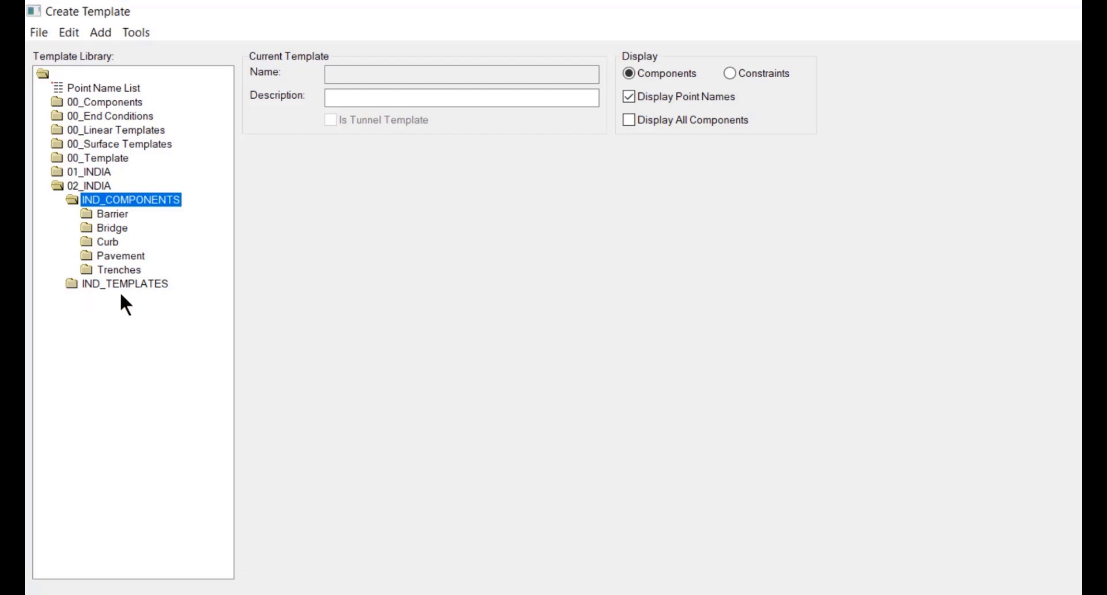
{"action": "double_click", "coordinate": [68, 283]}
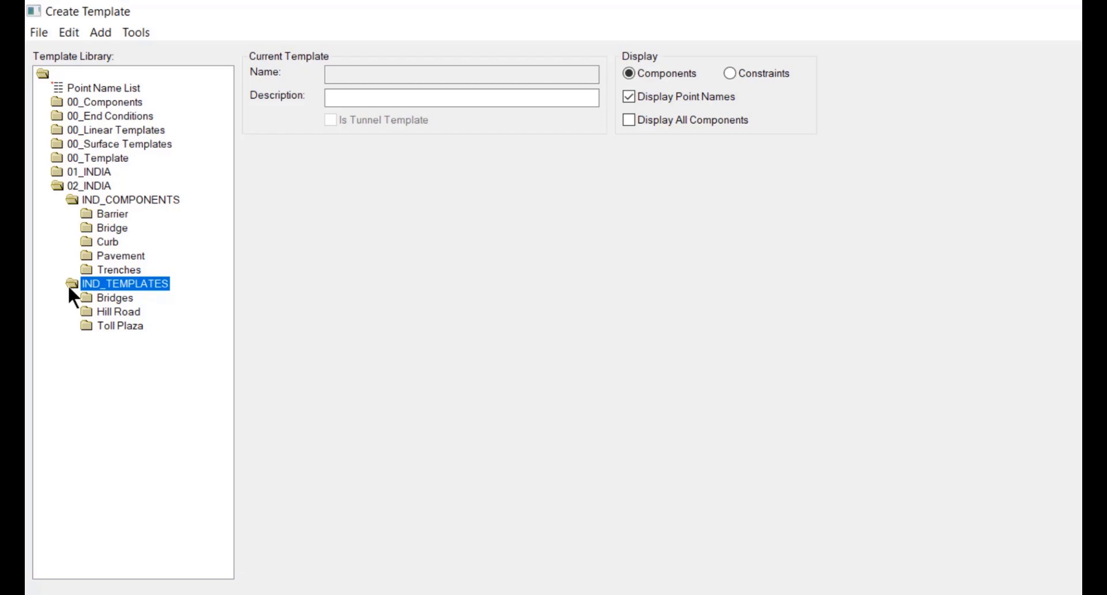
{"action": "double_click", "coordinate": [88, 297]}
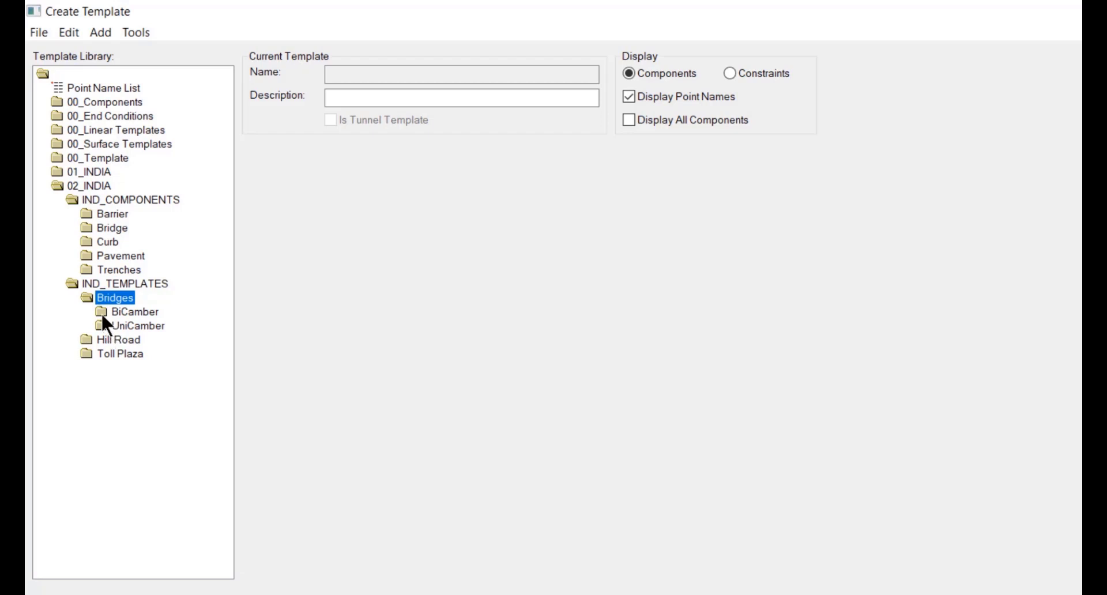
{"action": "double_click", "coordinate": [101, 312]}
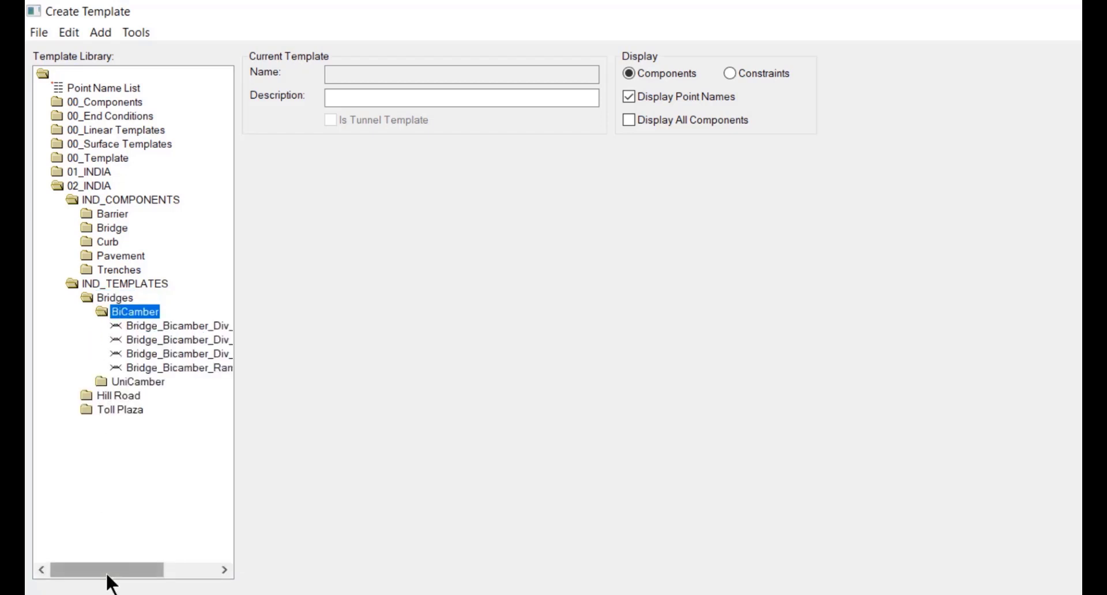
- Adjust the library panel and expand the UniCamber bridge templates folder
{"action": "left_click_drag", "start_coordinate": [107, 573], "coordinate": [129, 574]}
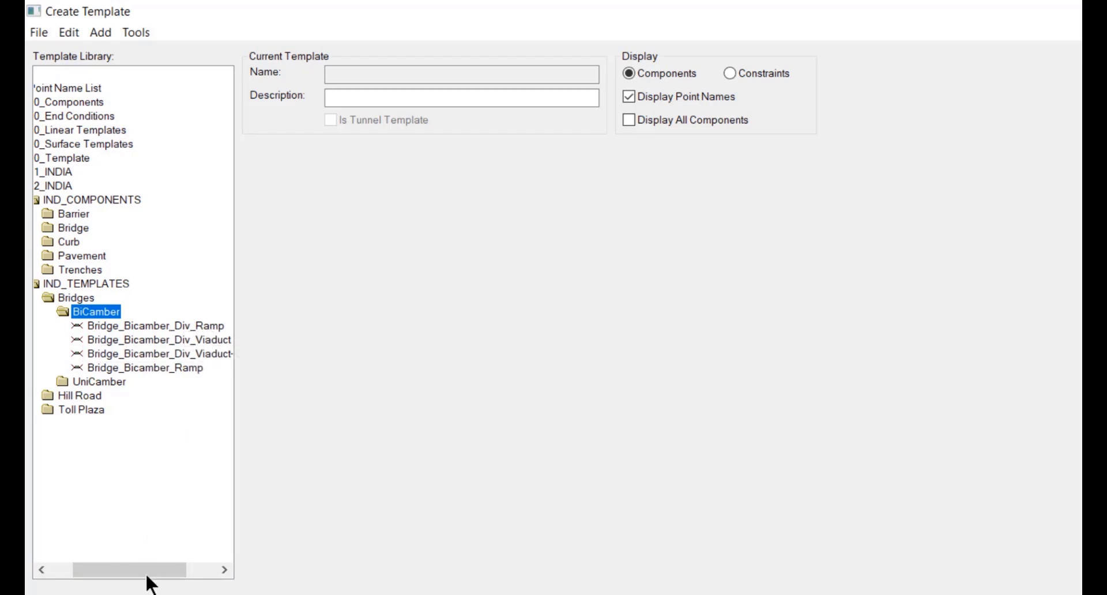
{"action": "left_click_drag", "start_coordinate": [146, 563], "coordinate": [188, 563]}
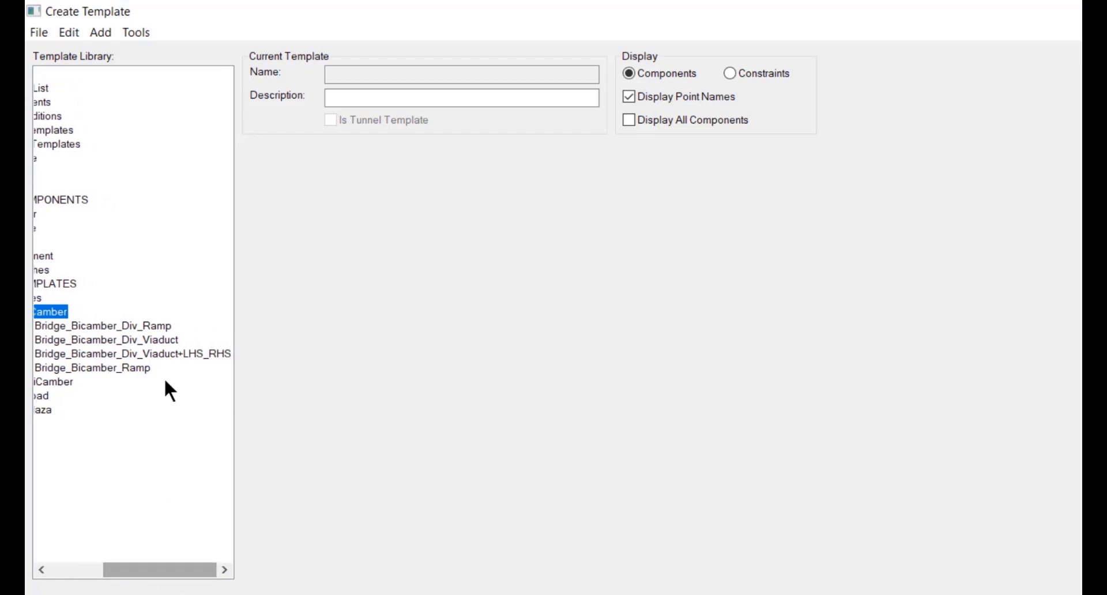
{"action": "scroll", "coordinate": [143, 272], "scroll_direction": "left", "scroll_amount": 2}
{"action": "left_click", "coordinate": [39, 382]}
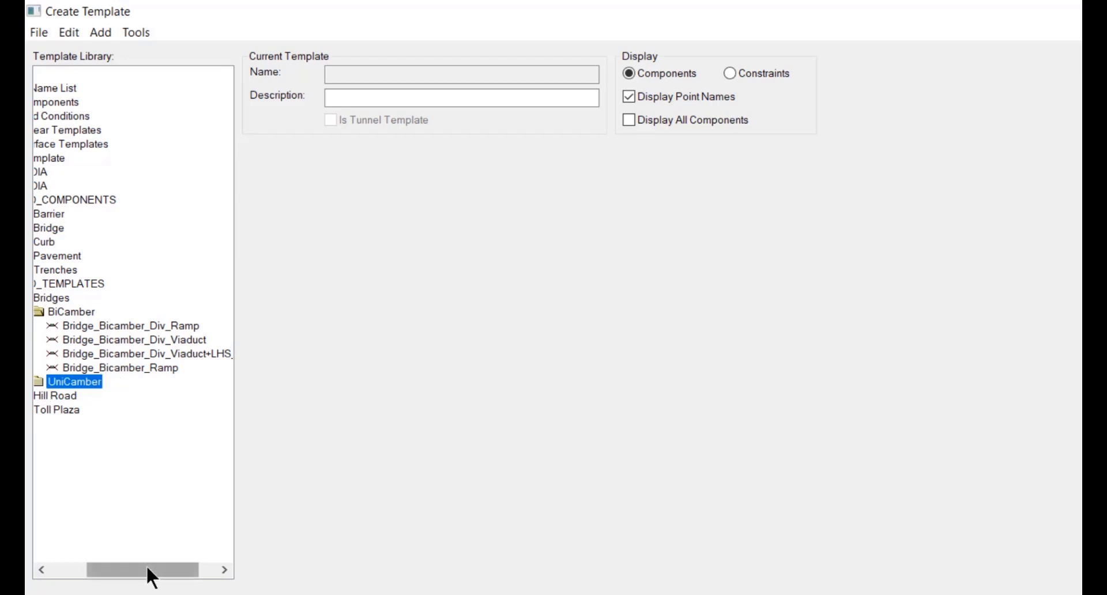
{"action": "mouse_move", "coordinate": [147, 565]}
{"action": "left_mouse_down"}
{"action": "mouse_move", "coordinate": [111, 565]}
{"action": "mouse_move", "coordinate": [161, 562]}
{"action": "left_mouse_up"}
{"action": "double_click", "coordinate": [101, 379]}
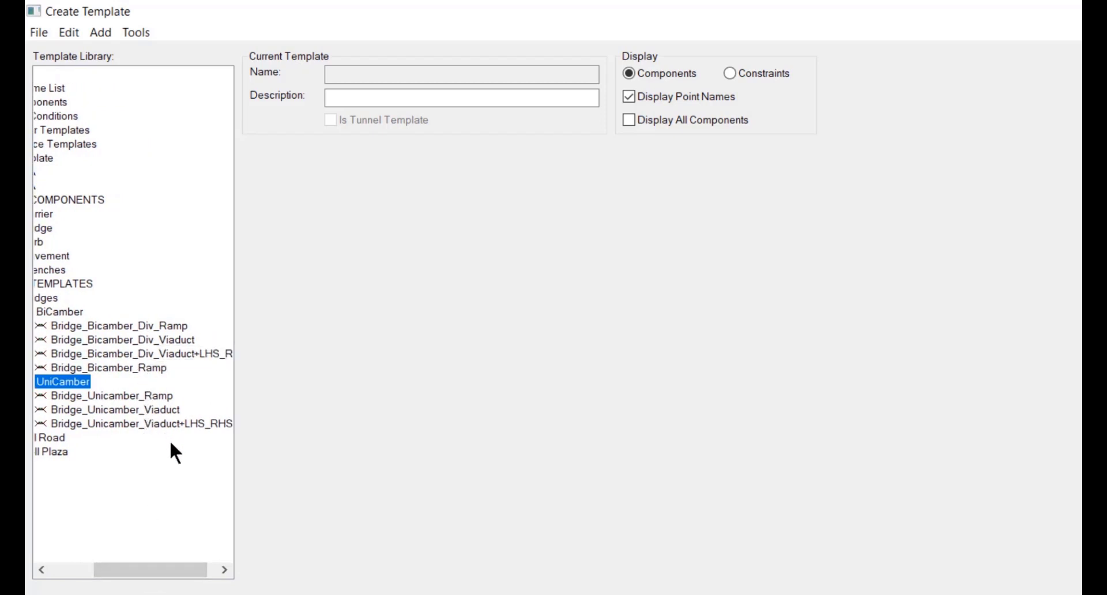
{"action": "left_click_drag", "start_coordinate": [170, 559], "coordinate": [114, 510]}
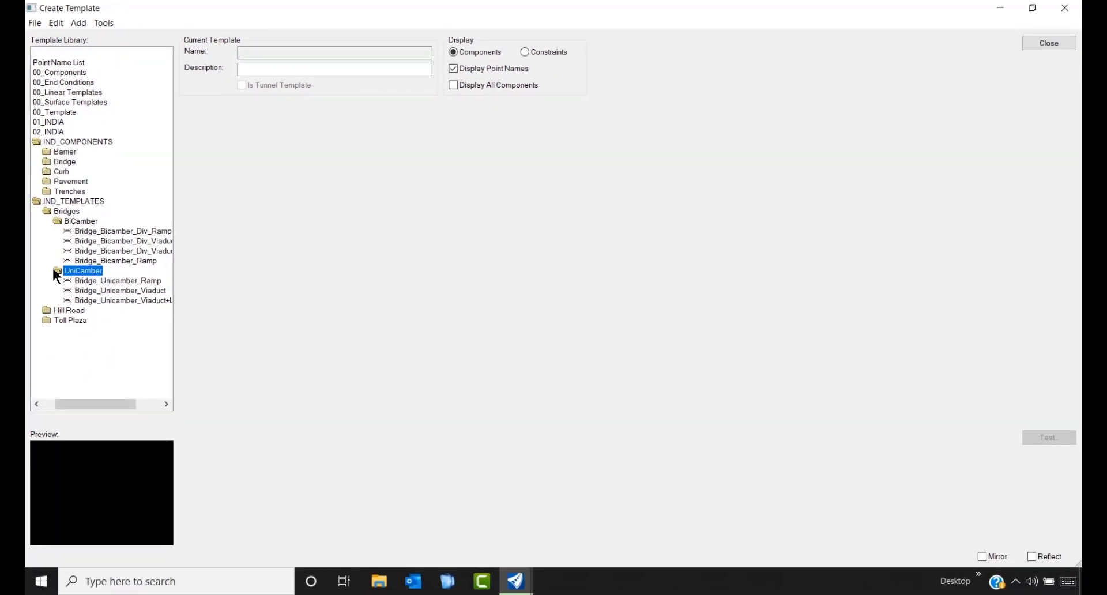
- Preview the Bridge_Bicamber_Div_Ramp, Div_Viaduct and Div_Viaduct+LHS_RHS cross-sections
{"action": "double_click", "coordinate": [54, 269]}
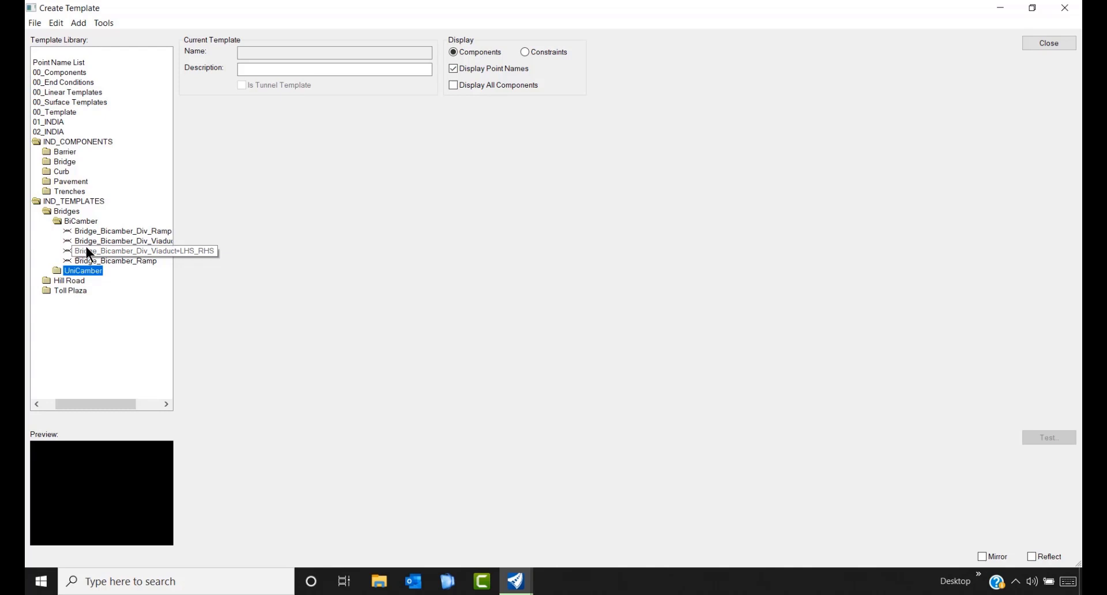
{"action": "left_click", "coordinate": [147, 232]}
{"action": "double_click", "coordinate": [147, 231]}
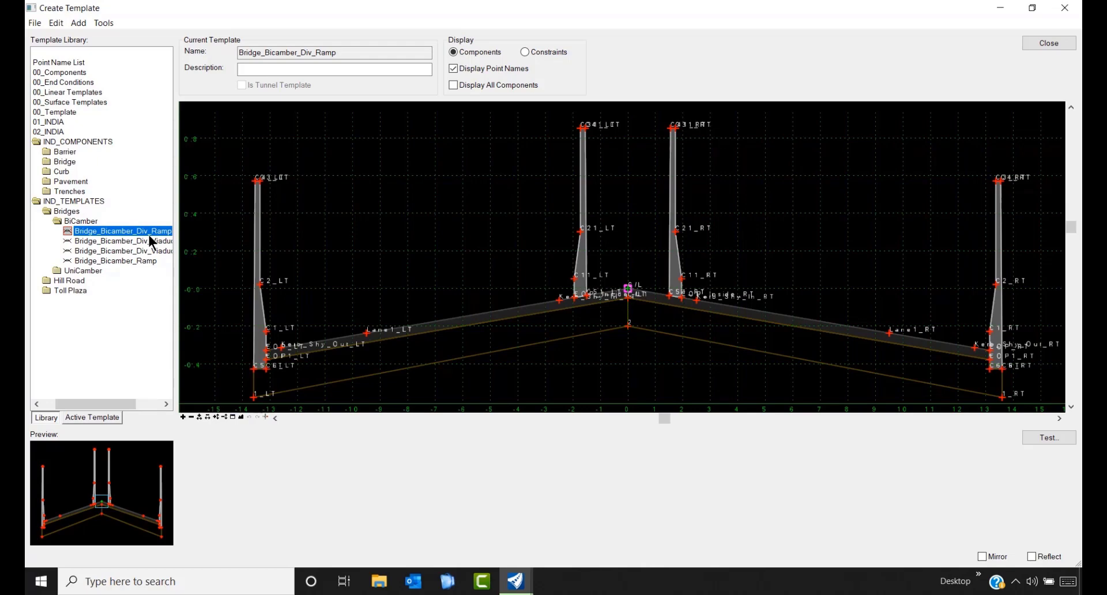
{"action": "double_click", "coordinate": [119, 240]}
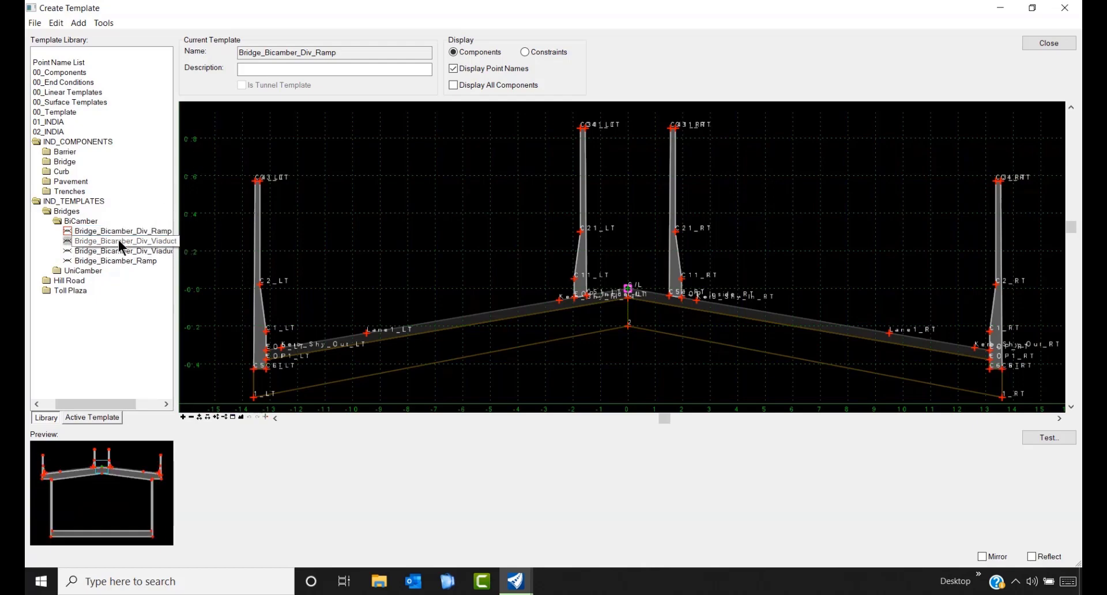
{"action": "double_click", "coordinate": [120, 231]}
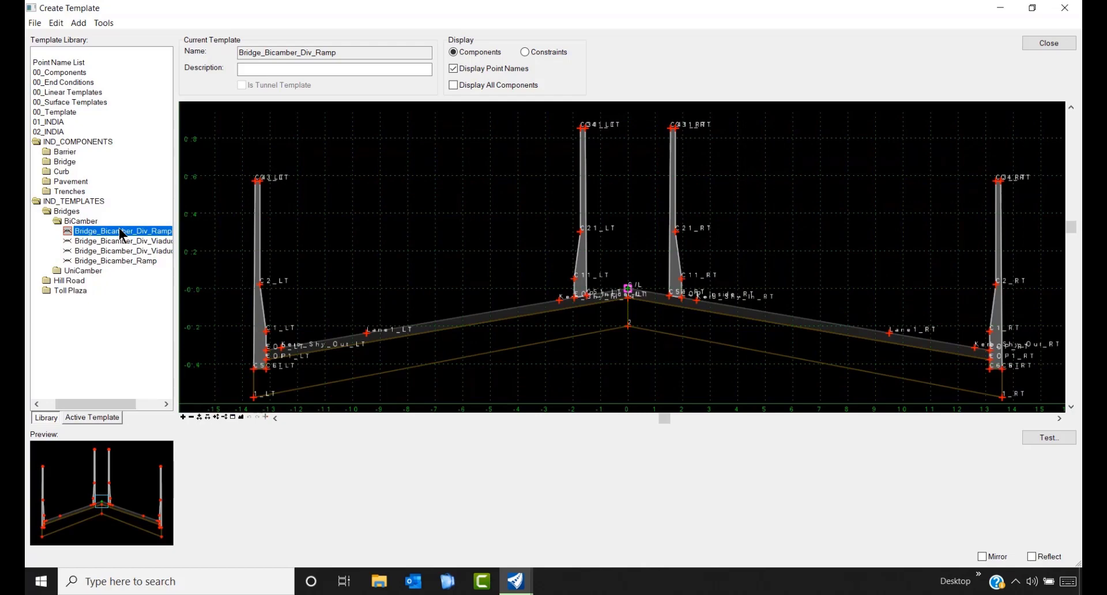
{"action": "double_click", "coordinate": [130, 238]}
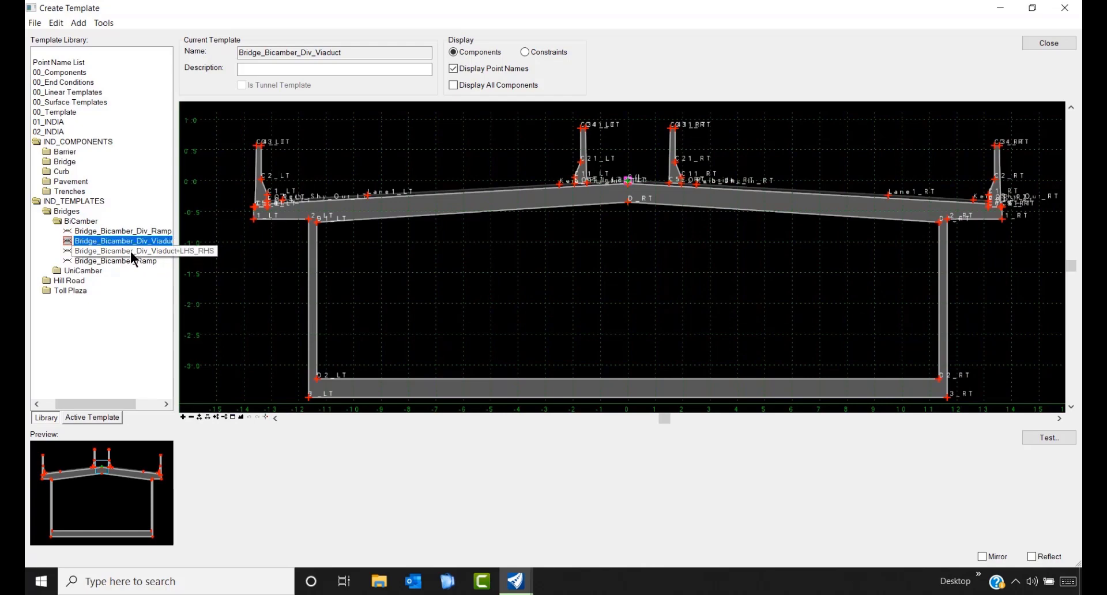
{"action": "double_click", "coordinate": [131, 252]}
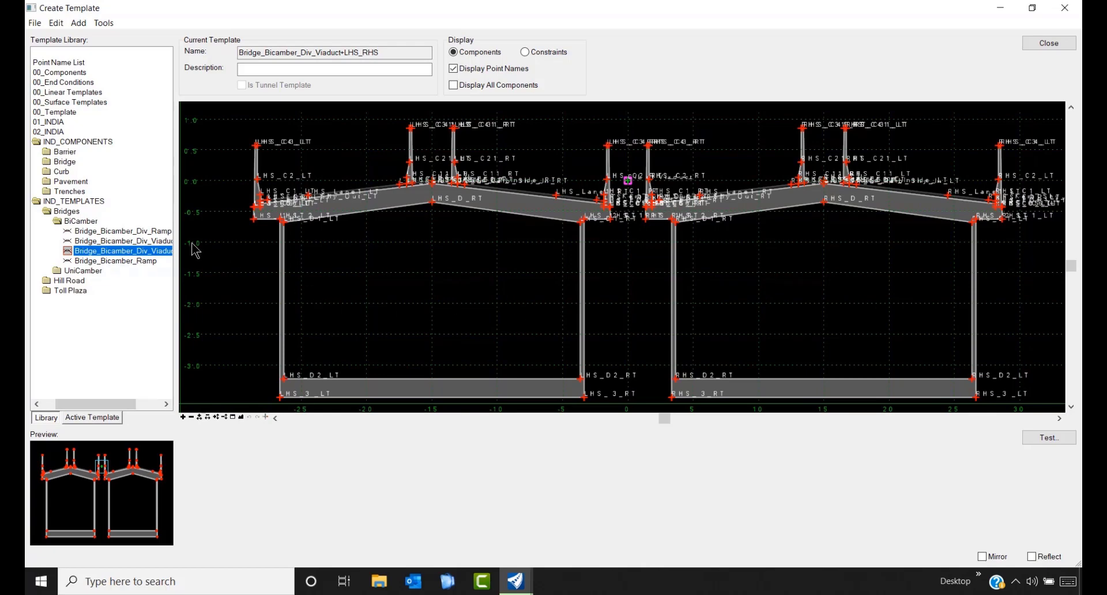
- Check Bridge_Bicamber_Ramp, then settle back on Bridge_Bicamber_Div_Ramp as the active template
{"action": "left_click", "coordinate": [122, 262]}
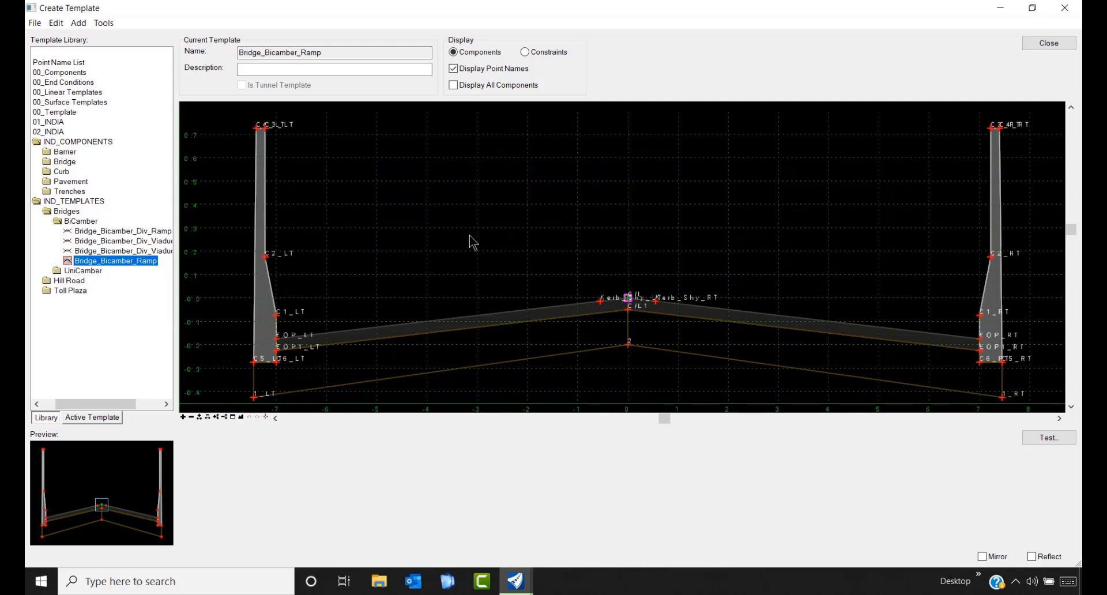
{"action": "left_click", "coordinate": [149, 232]}
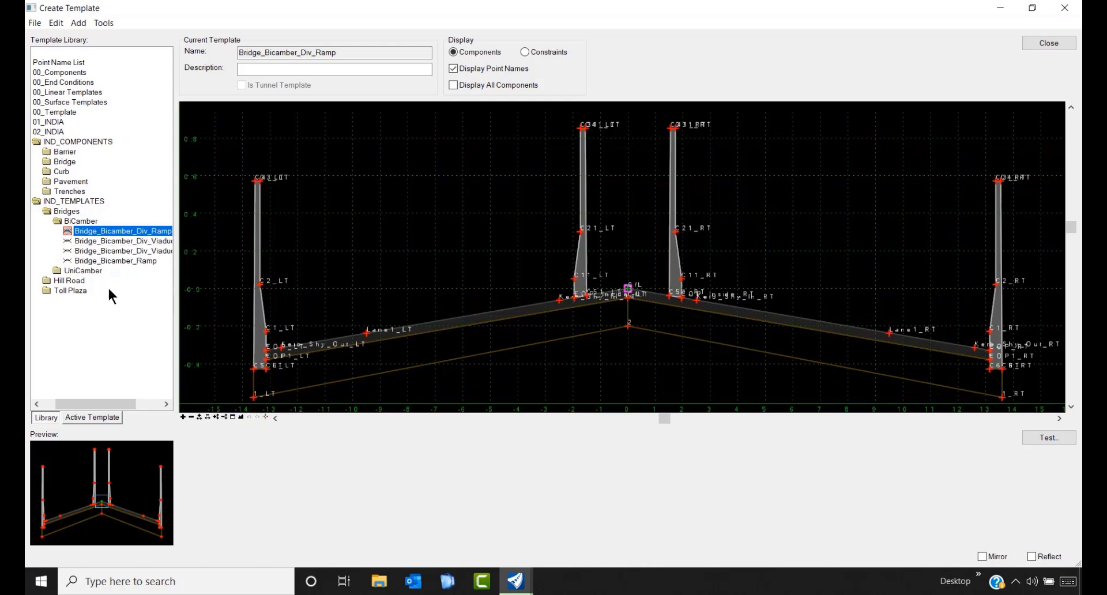
{"action": "left_click", "coordinate": [81, 221]}
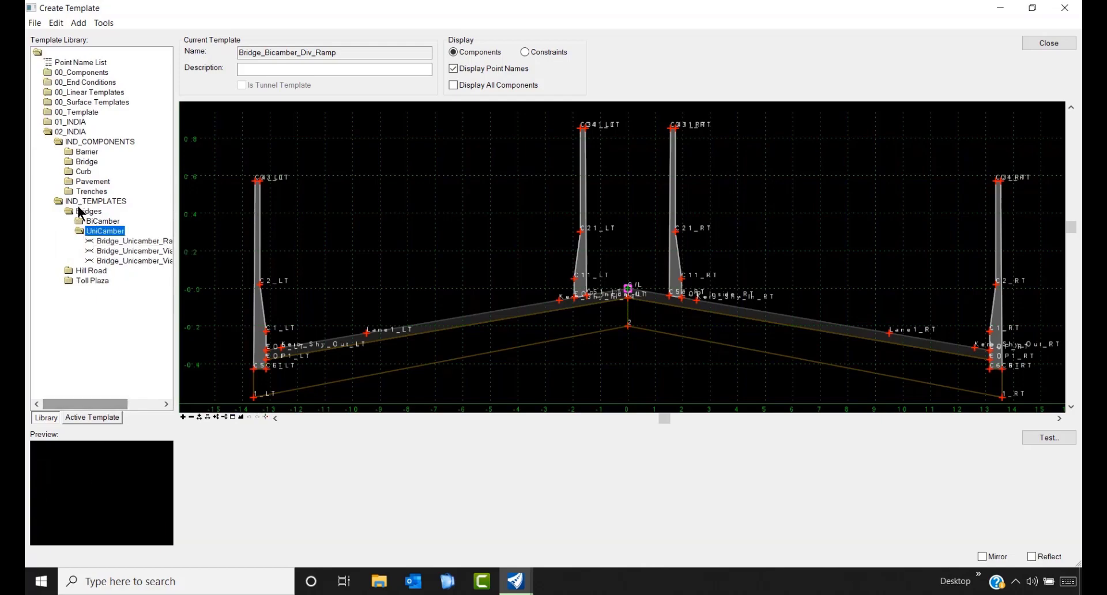
{"action": "left_click", "coordinate": [83, 230]}
{"action": "left_click", "coordinate": [79, 222]}
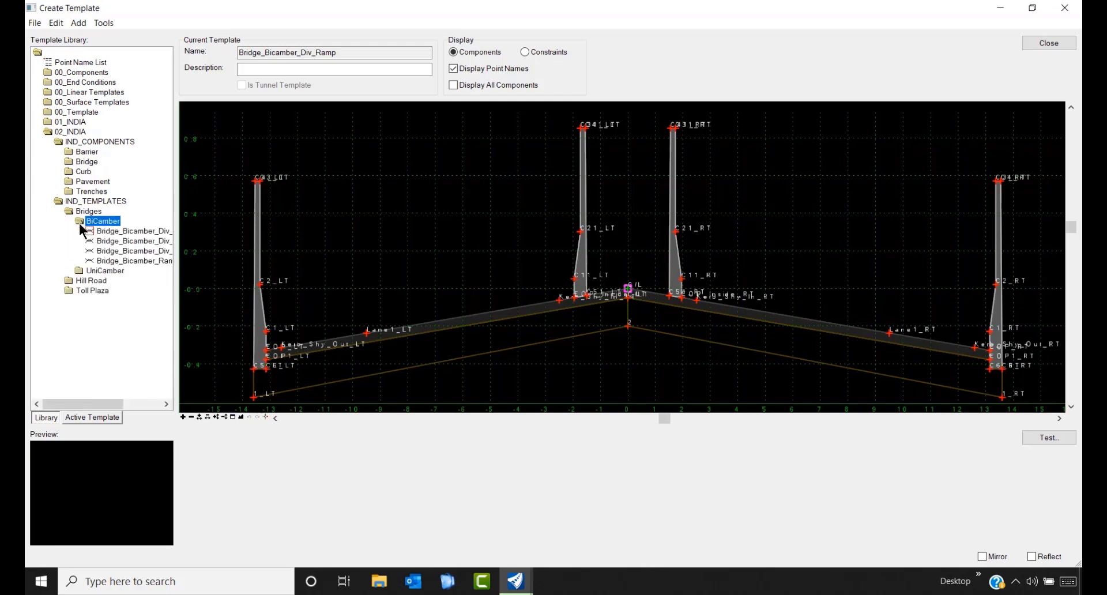
{"action": "left_click", "coordinate": [143, 230]}
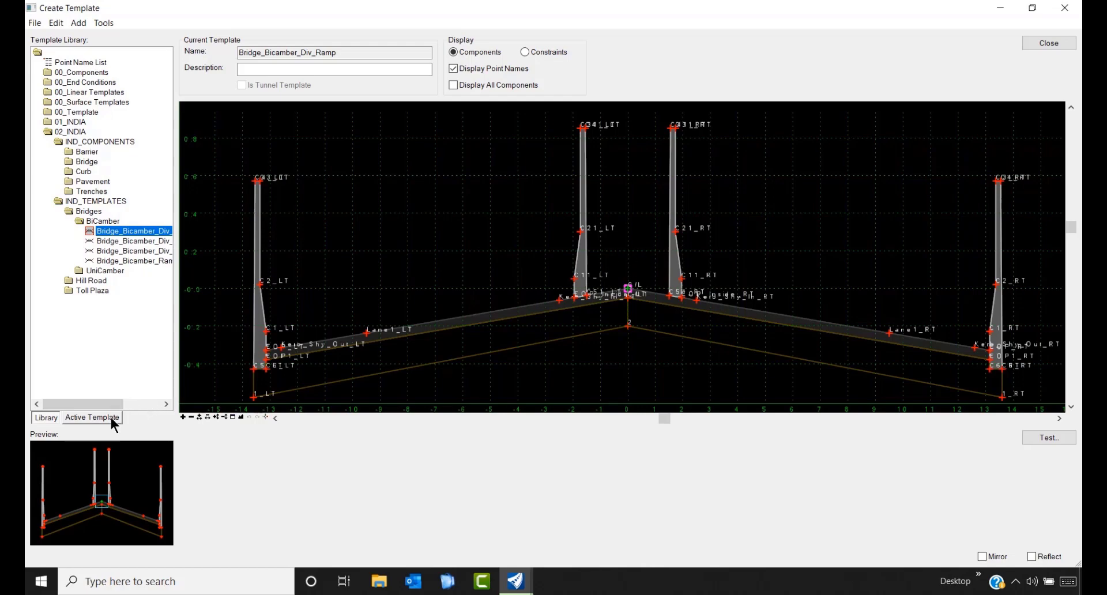
- In the Active Template view, expand Parametric Constraints and select Median Width (default 1.95000)
{"action": "left_click", "coordinate": [93, 417]}
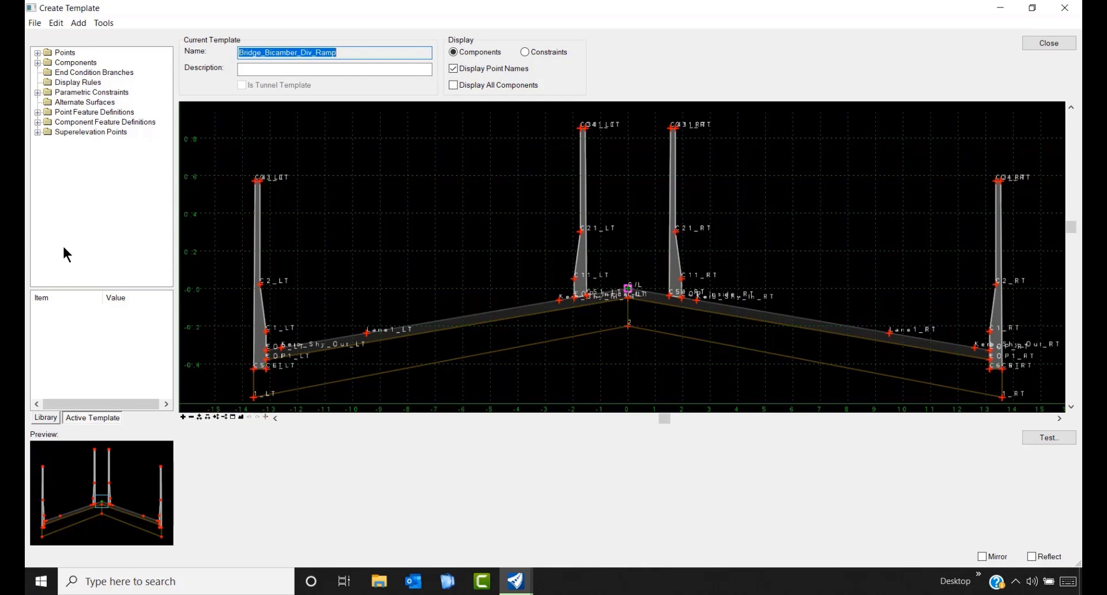
{"action": "left_click", "coordinate": [37, 93]}
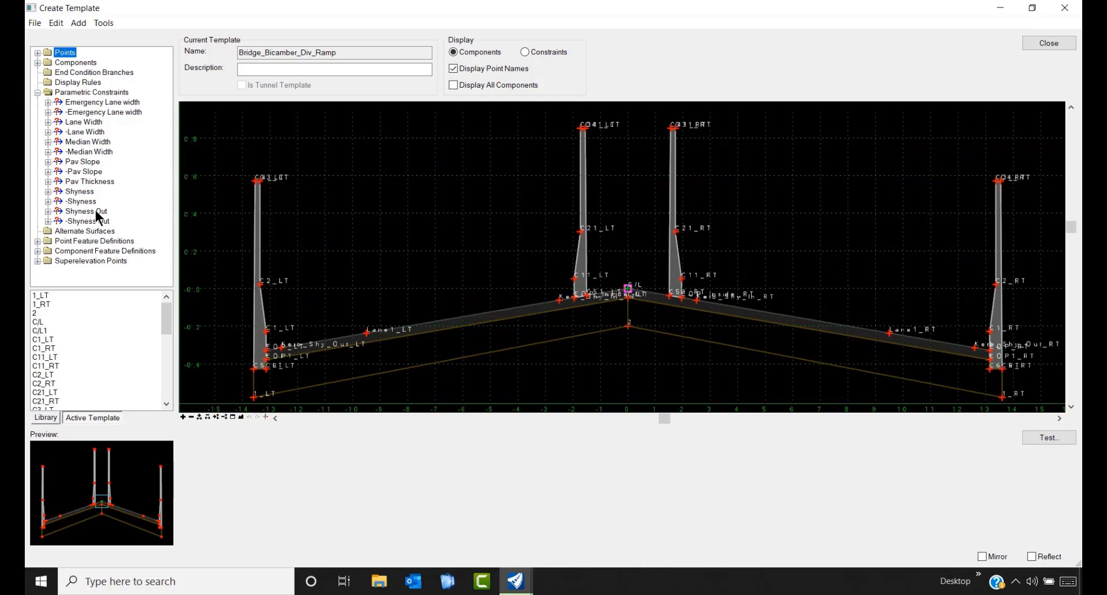
{"action": "left_click", "coordinate": [95, 143]}
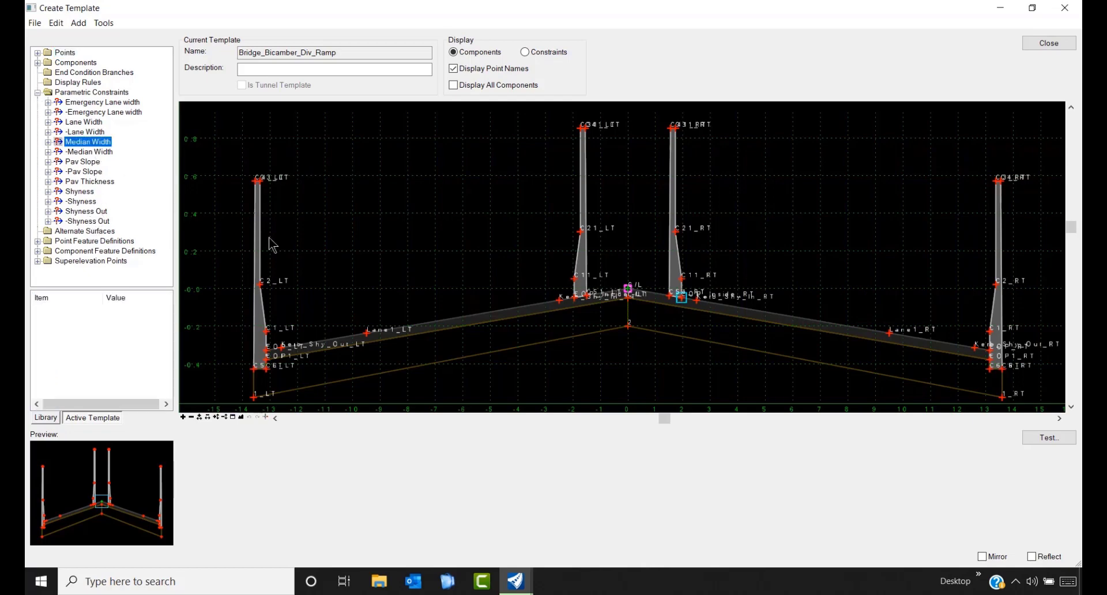
- Try Median Width default values of 2 and then 1
{"action": "double_click", "coordinate": [83, 144]}
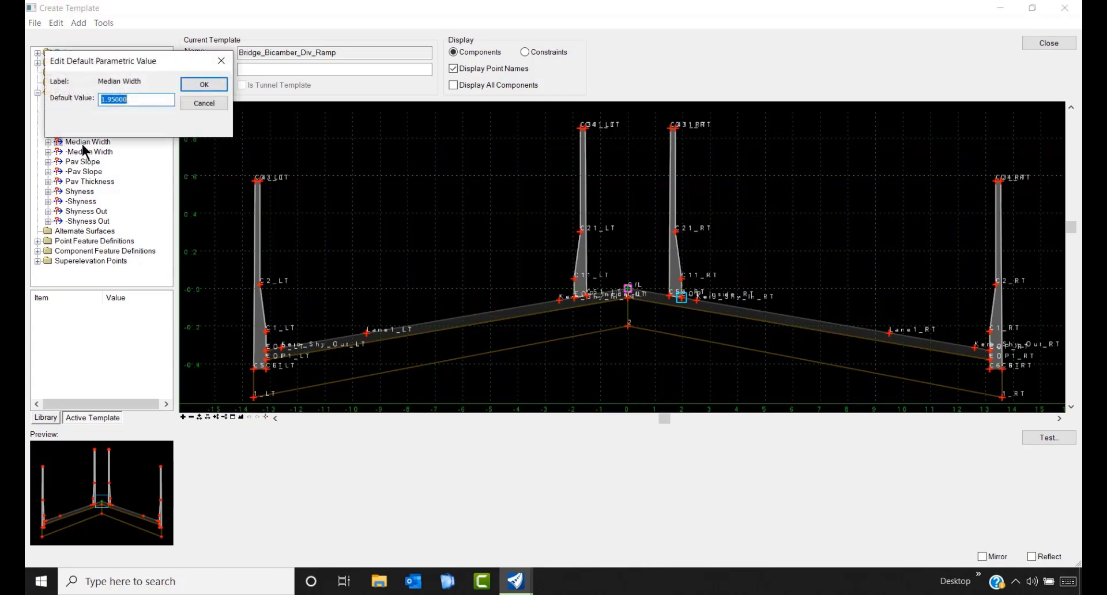
{"action": "left_click_drag", "start_coordinate": [129, 66], "coordinate": [296, 72]}
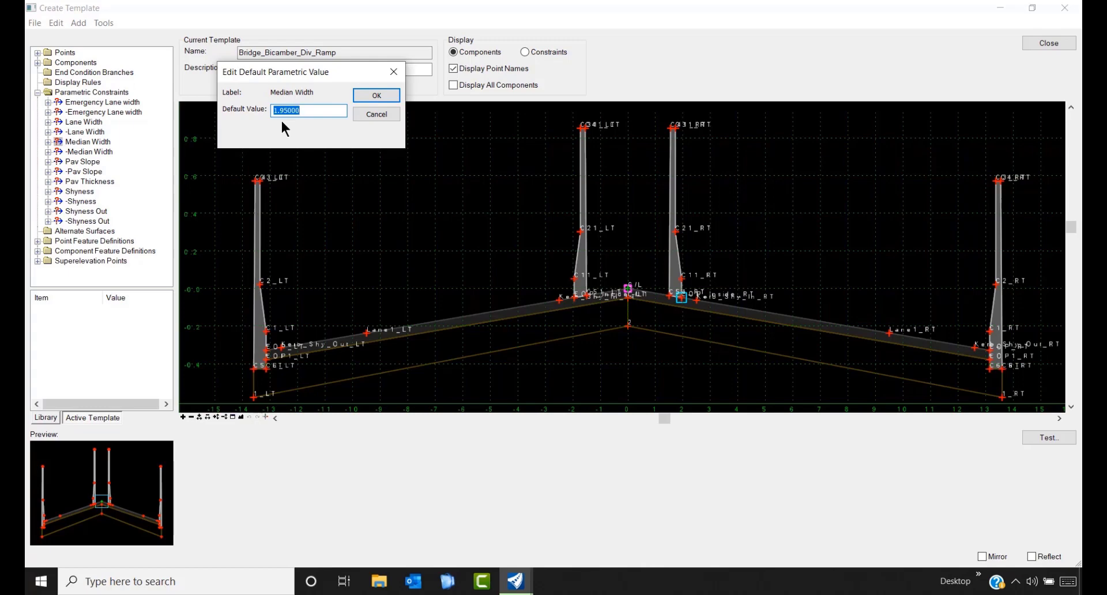
{"action": "type", "text": "2.5"}
{"action": "left_click", "coordinate": [365, 95]}
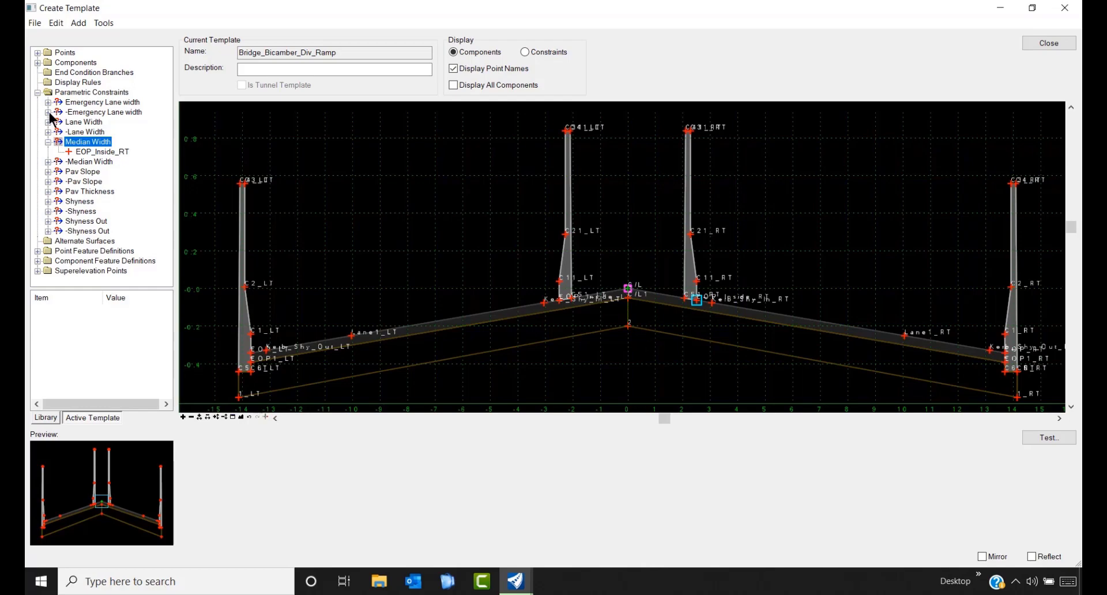
{"action": "double_click", "coordinate": [100, 144]}
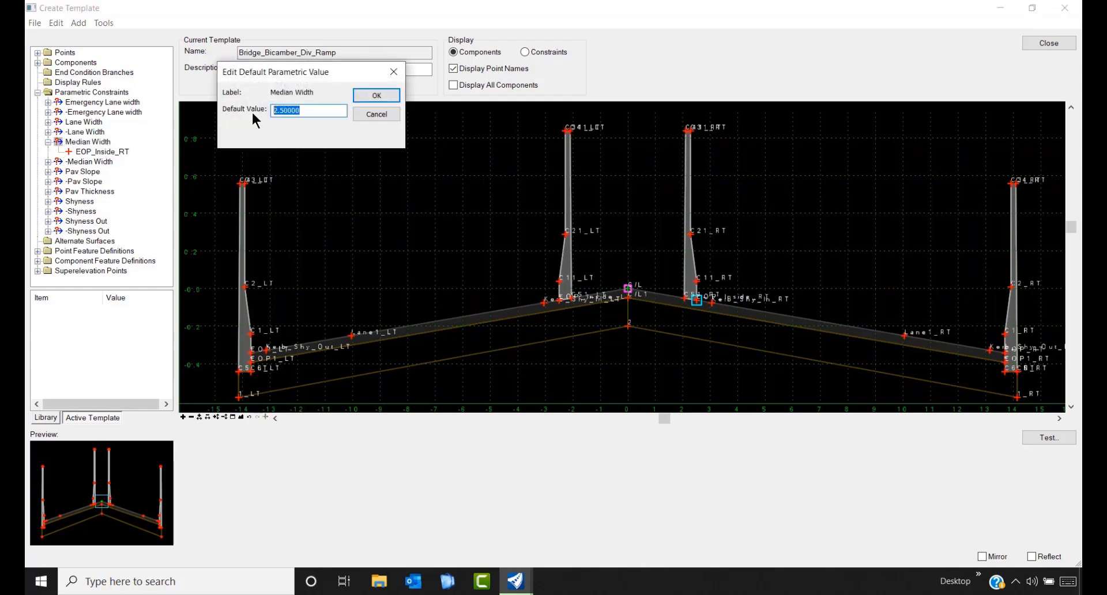
{"action": "type", "text": "1.95"}
{"action": "left_click", "coordinate": [383, 98]}
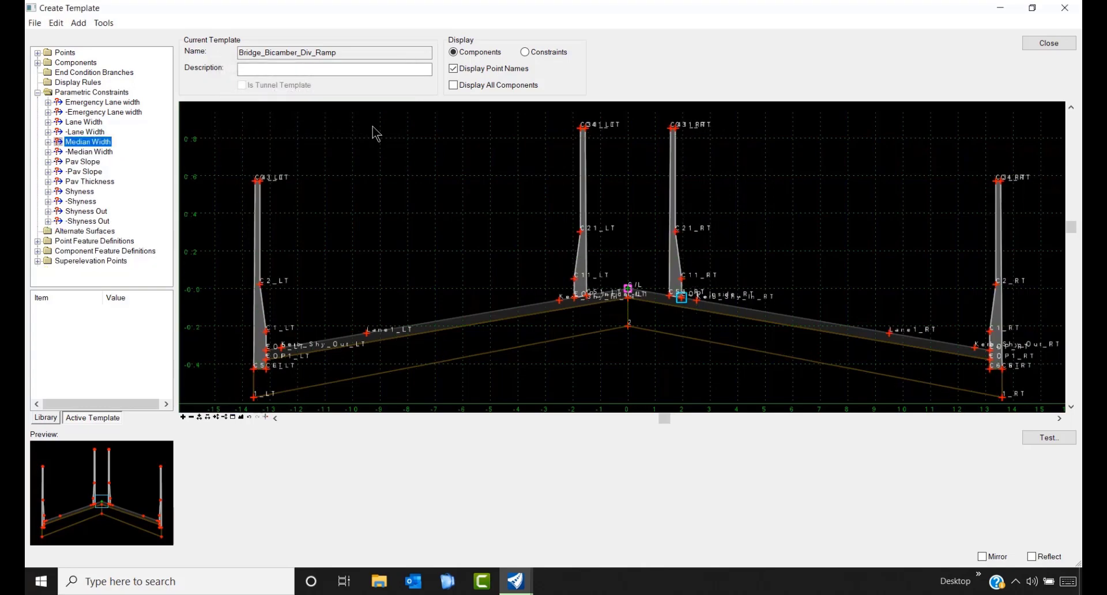
- Set Lane Width to 5.5, then restore it to 7 and return to the template library
{"action": "left_click", "coordinate": [88, 123]}
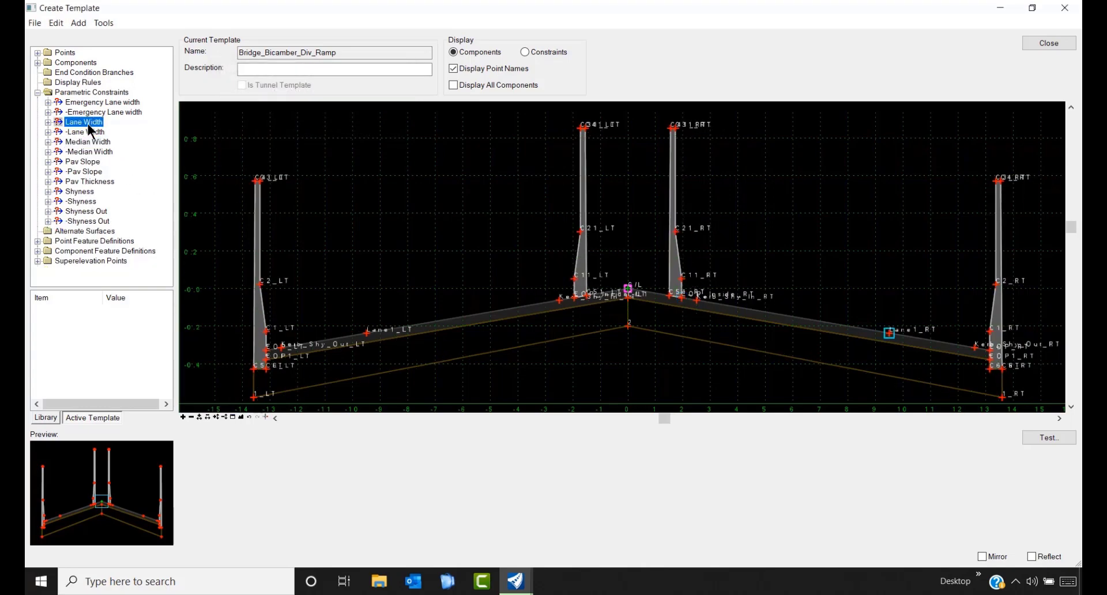
{"action": "double_click", "coordinate": [87, 123]}
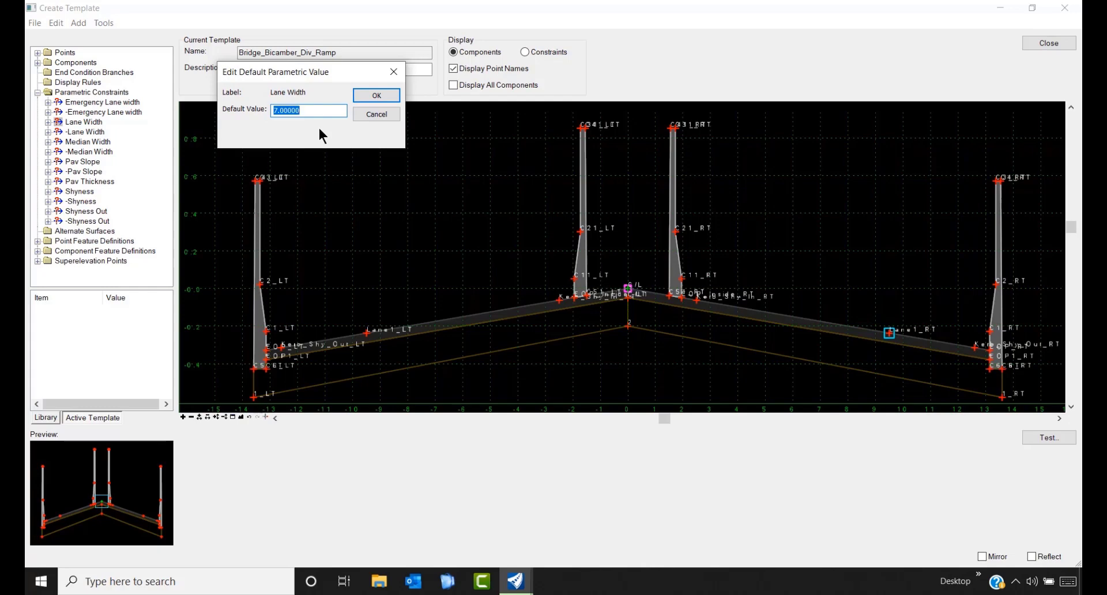
{"action": "type", "text": "5.4"}
{"action": "key", "text": "BackSpace"}
{"action": "type", "text": "5"}
{"action": "left_click", "coordinate": [375, 96]}
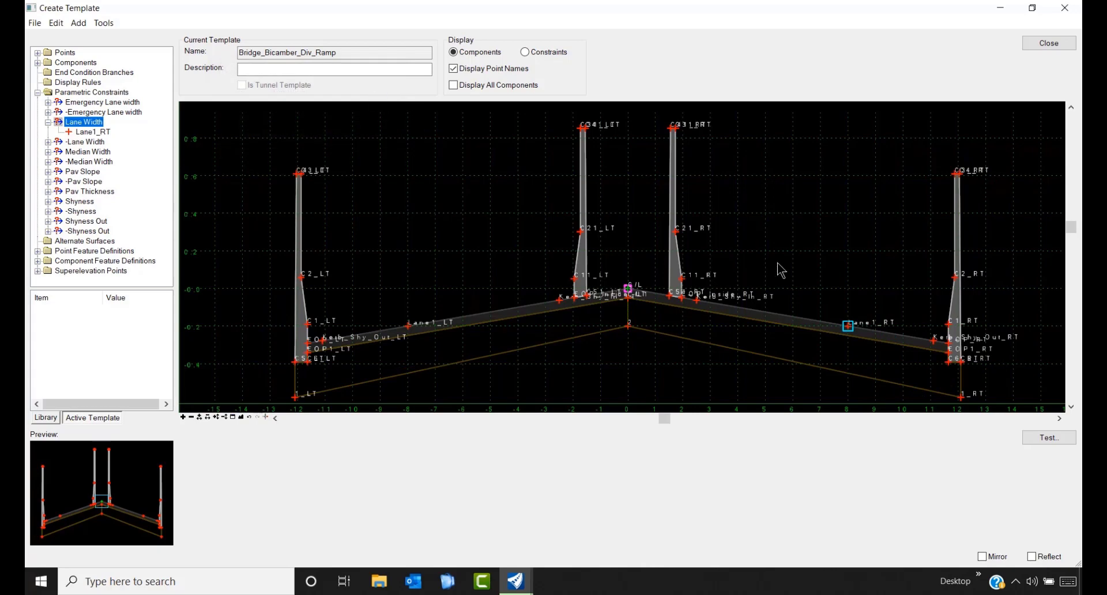
{"action": "double_click", "coordinate": [92, 123]}
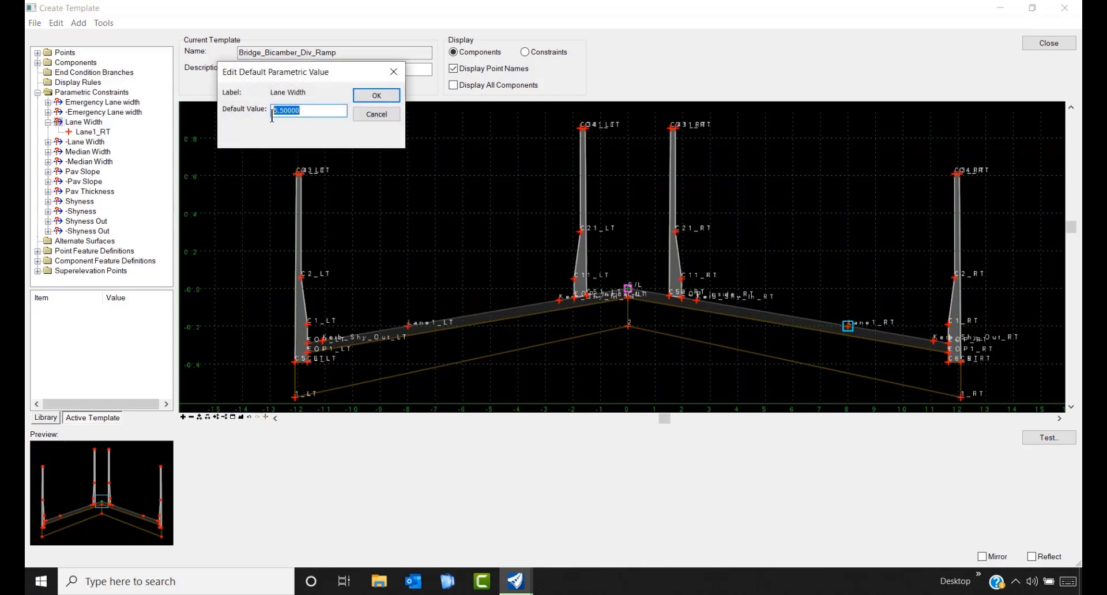
{"action": "type", "text": "7.00000"}
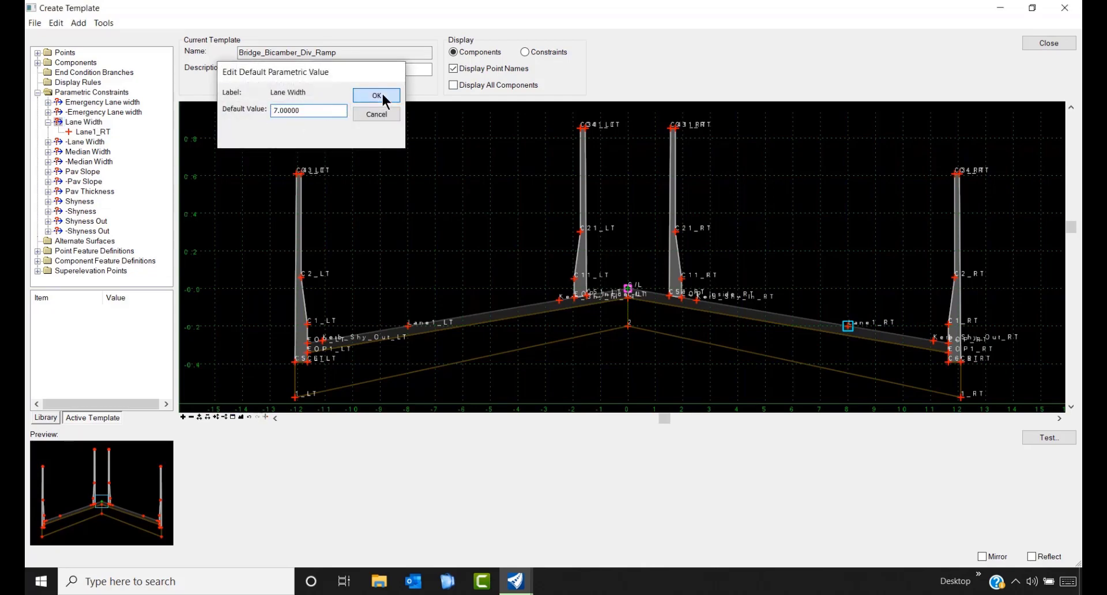
{"action": "left_click", "coordinate": [376, 96]}
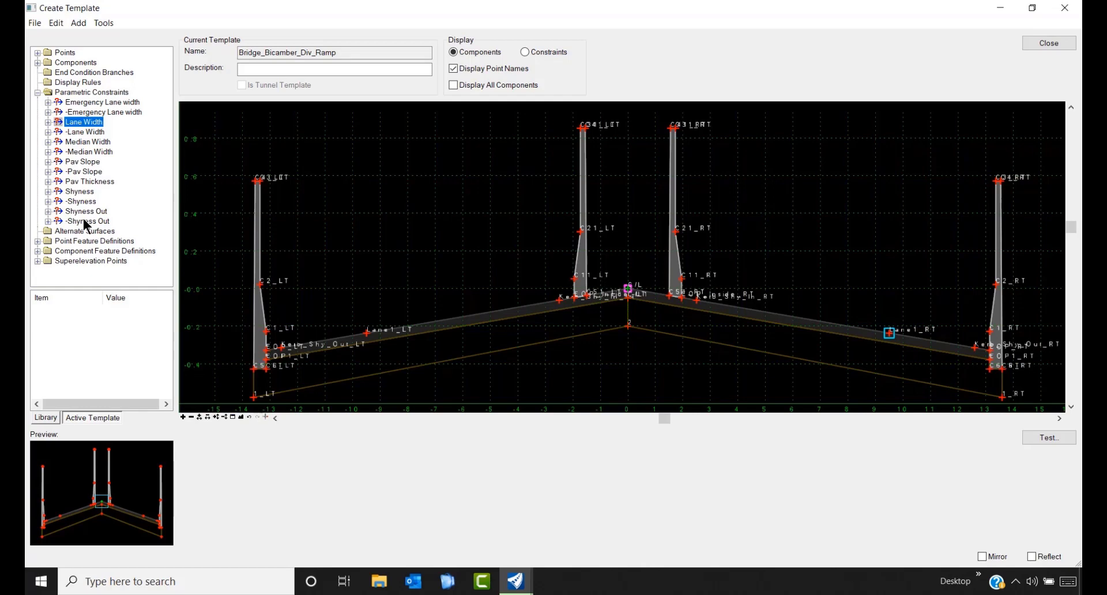
{"action": "left_click", "coordinate": [37, 93]}
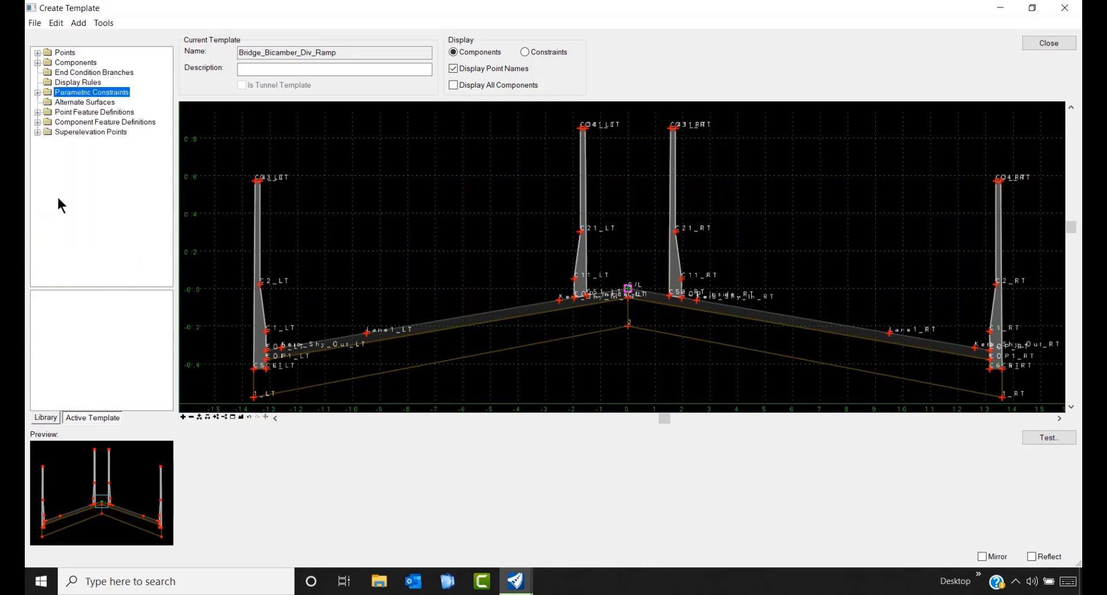
{"action": "left_click", "coordinate": [48, 416]}
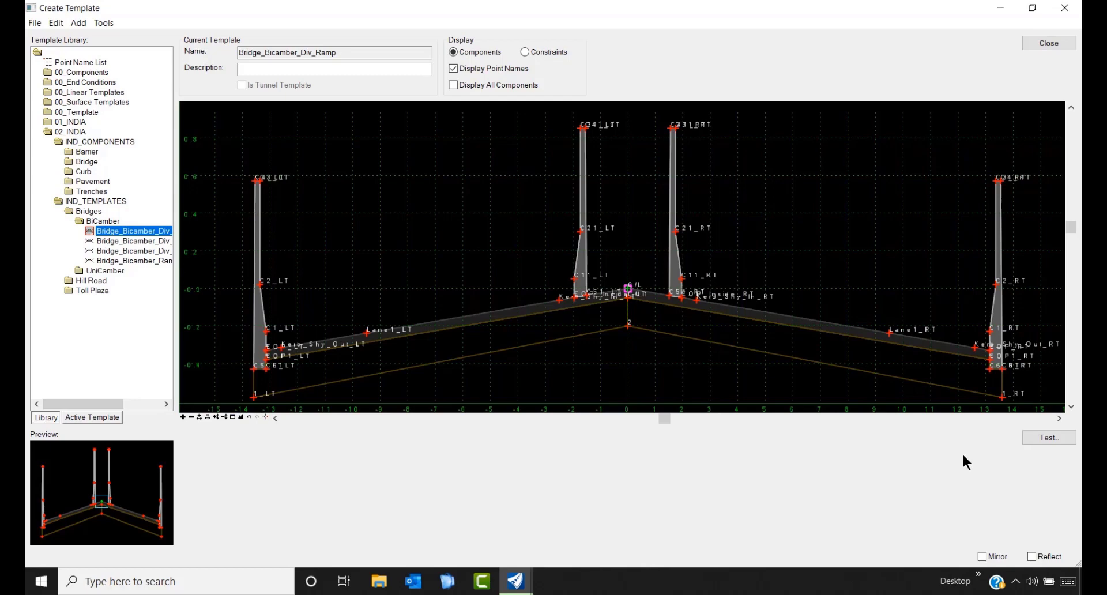
{"action": "left_click", "coordinate": [1043, 437]}
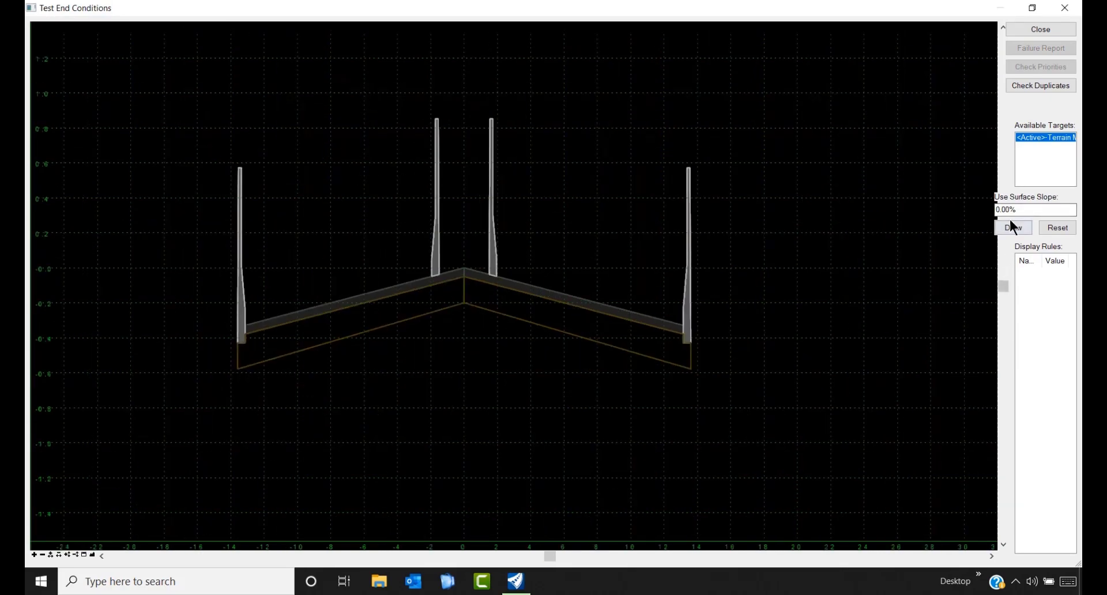
{"action": "double_click", "coordinate": [989, 209]}
{"action": "left_click", "coordinate": [1003, 227]}
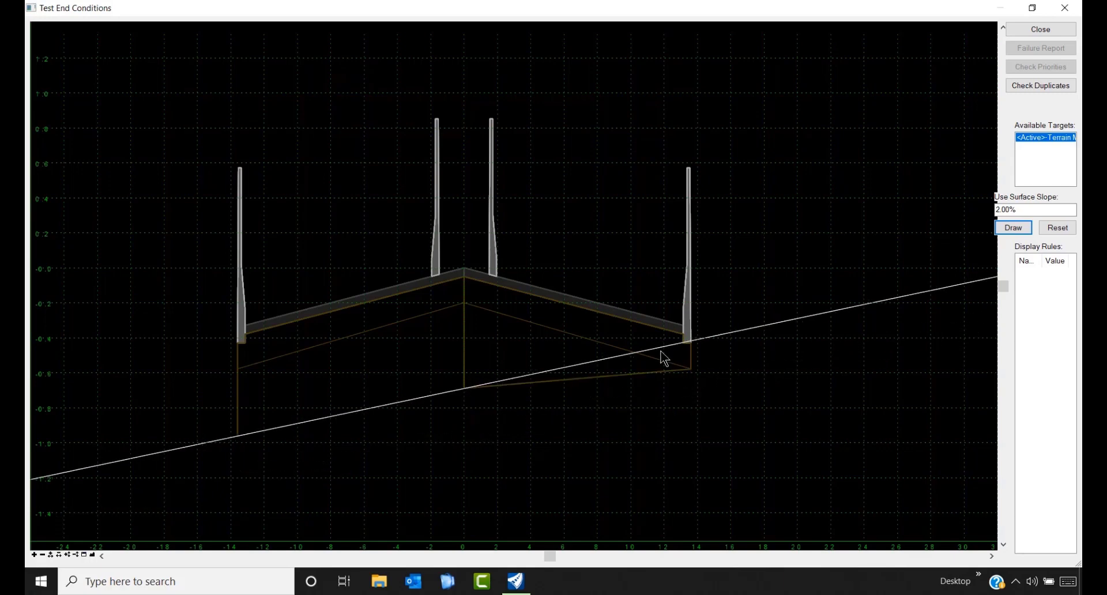
{"action": "key", "text": "Escape"}
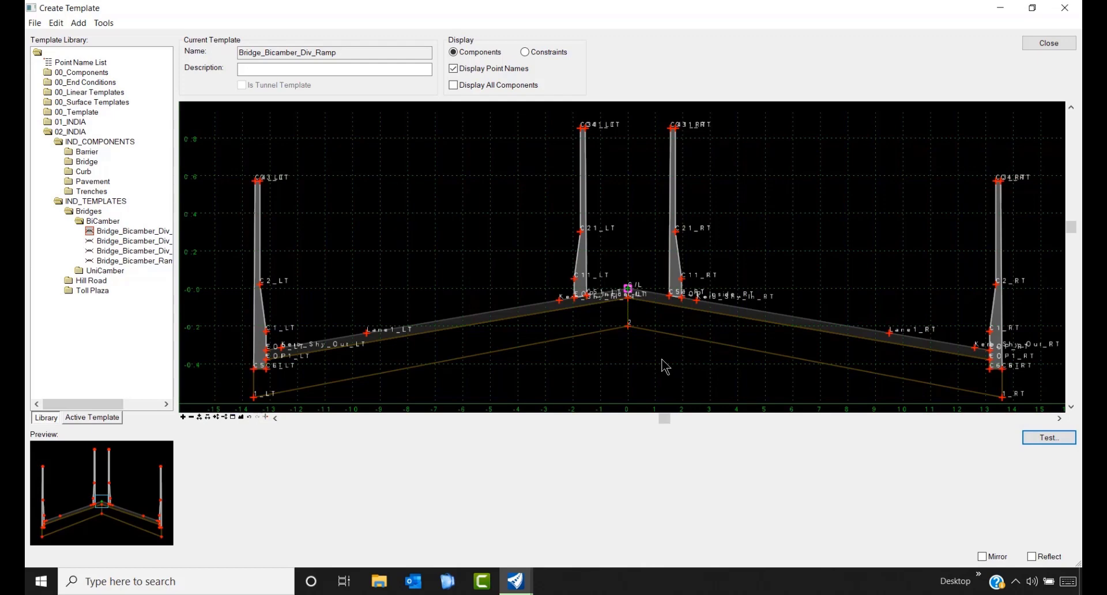
- Preview the UniCamber Ramp, Viaduct and Viaduct+LHS_RHS templates, settling on Bridge_Unicamber_Viaduct
{"action": "double_click", "coordinate": [78, 222]}
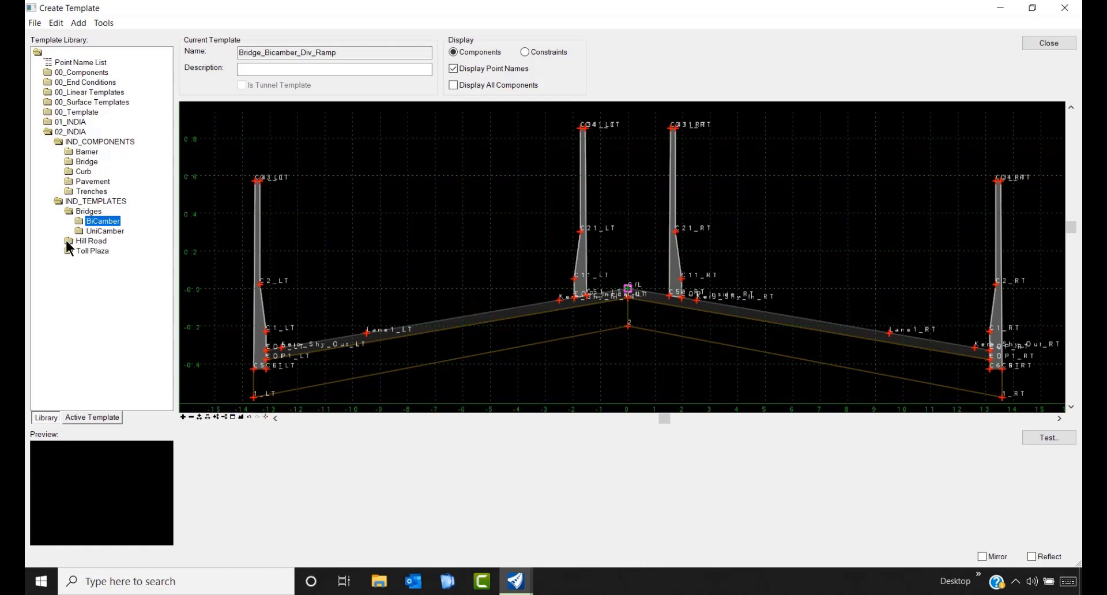
{"action": "double_click", "coordinate": [87, 231]}
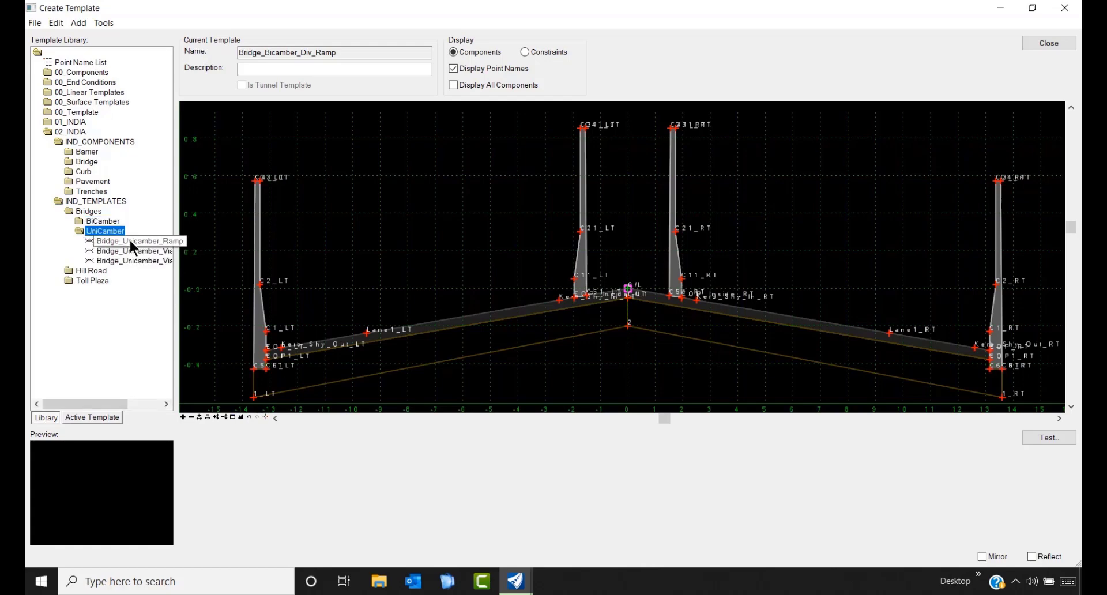
{"action": "double_click", "coordinate": [130, 241]}
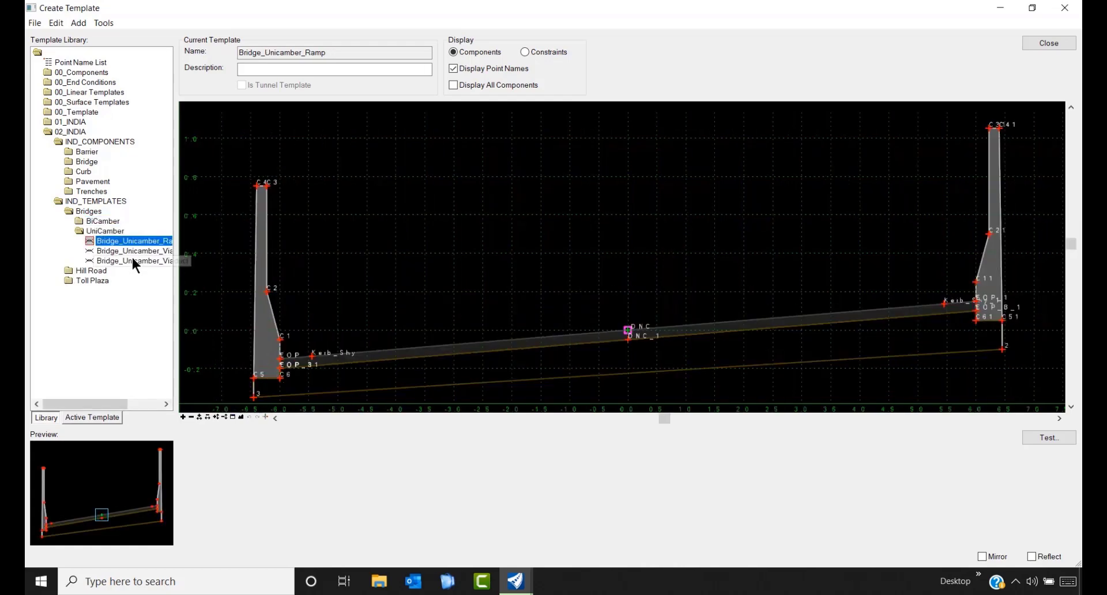
{"action": "double_click", "coordinate": [137, 250]}
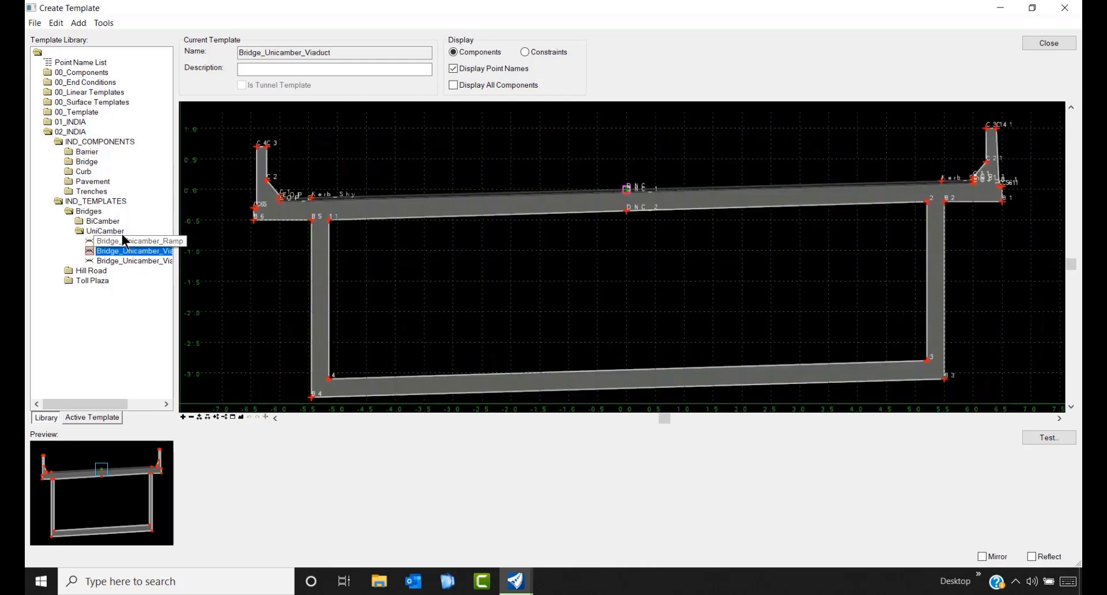
{"action": "double_click", "coordinate": [117, 259]}
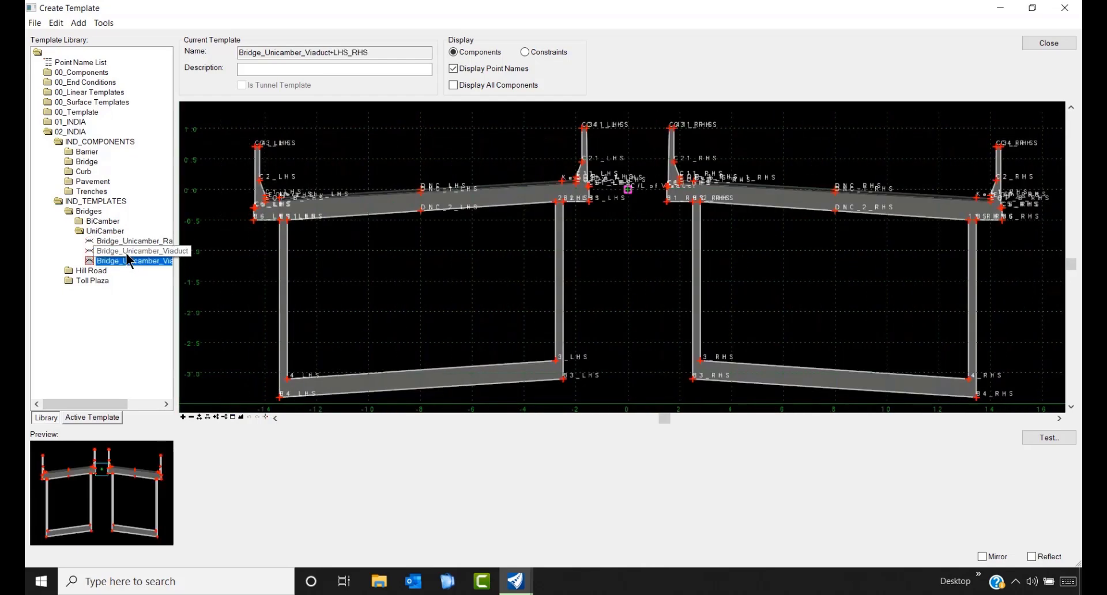
{"action": "double_click", "coordinate": [131, 250]}
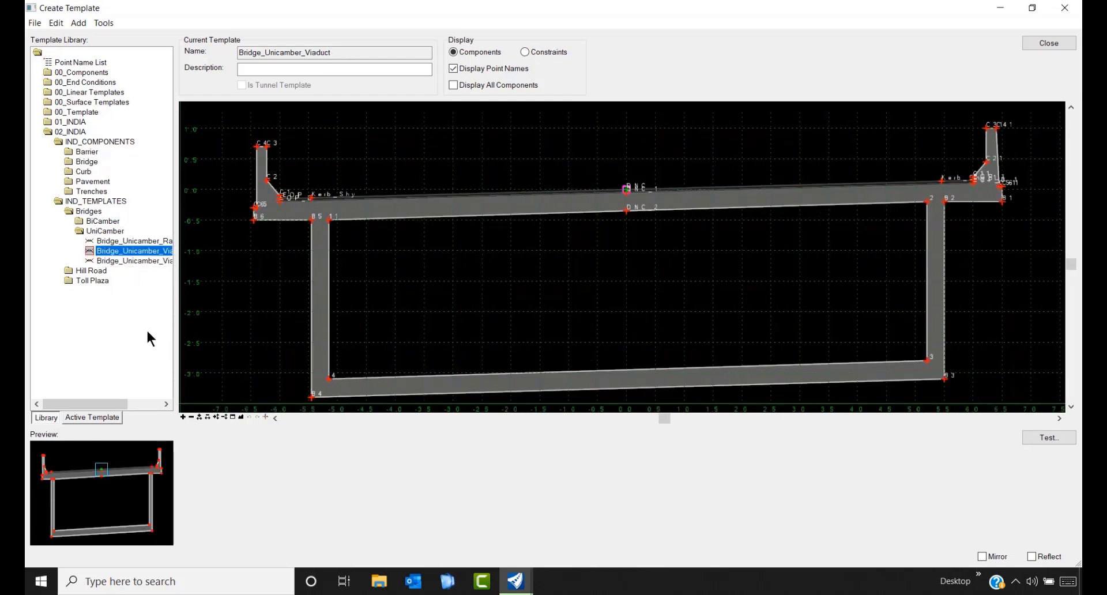
{"action": "left_click", "coordinate": [105, 418]}
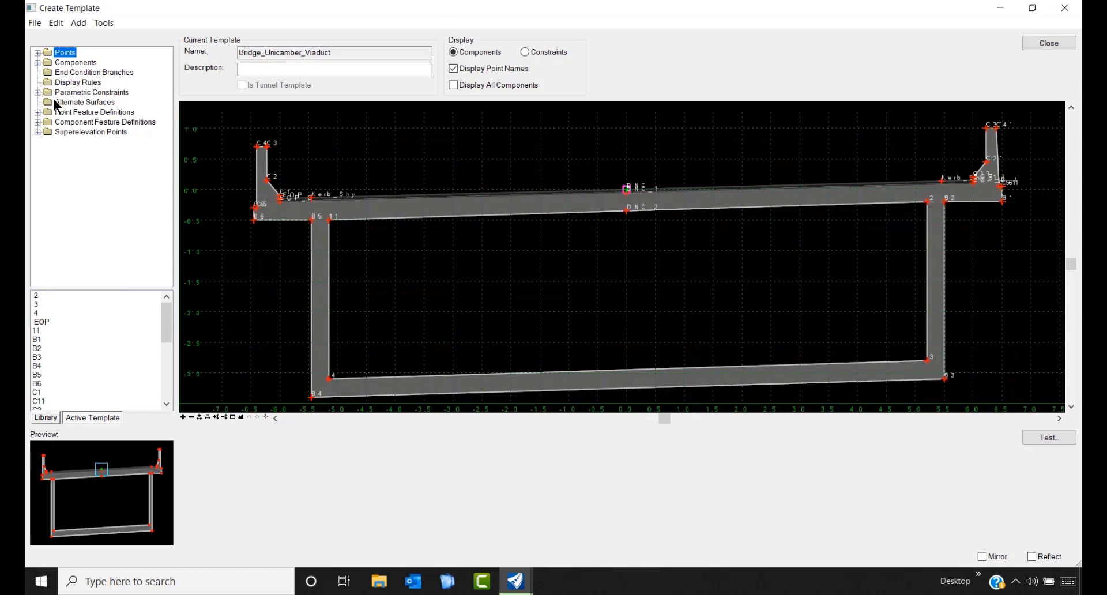
- Set the viaduct's Deck Slope default to -1, then back to 0, and collapse Bridges in the library
{"action": "left_click", "coordinate": [37, 93]}
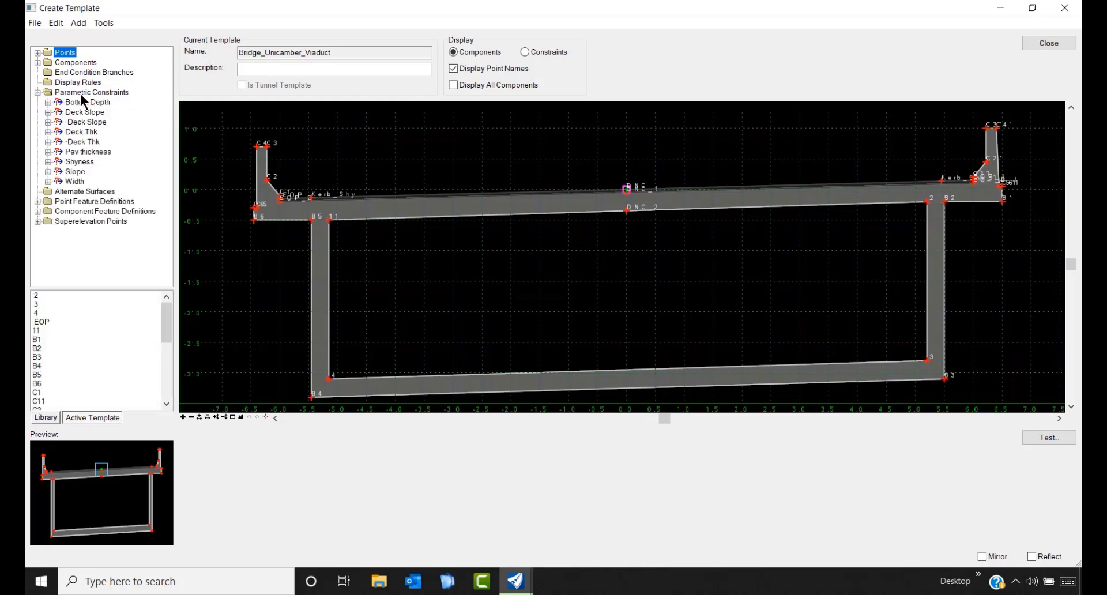
{"action": "left_click", "coordinate": [96, 114]}
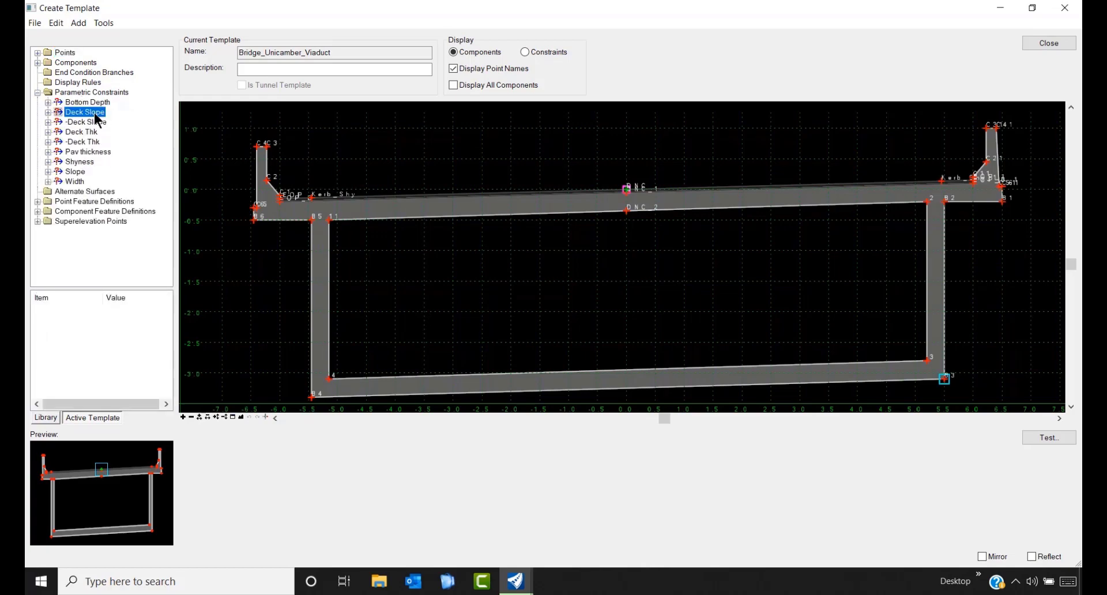
{"action": "double_click", "coordinate": [95, 113]}
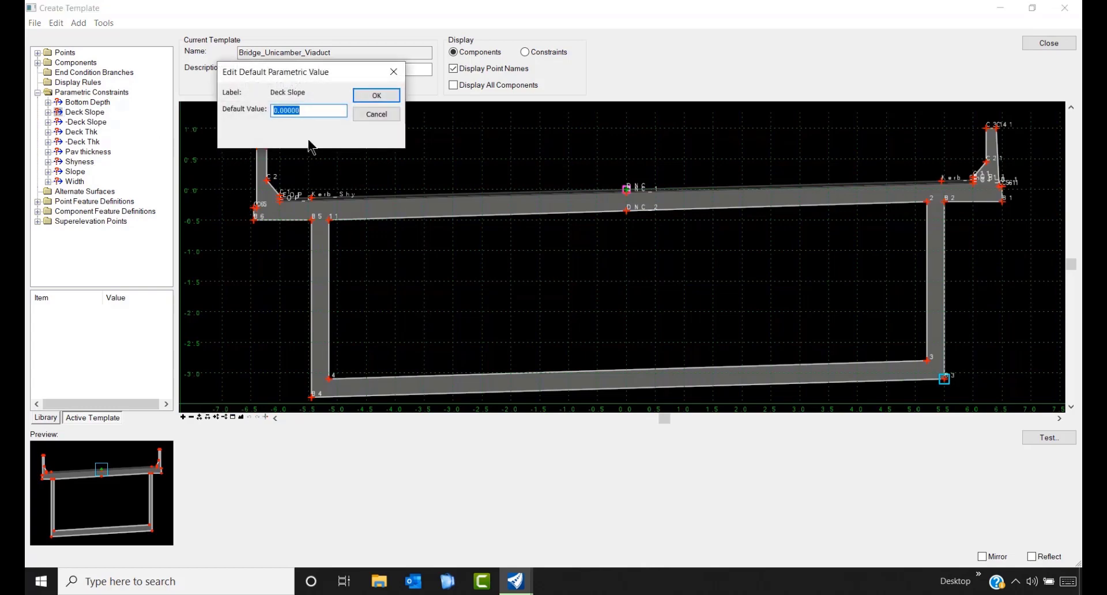
{"action": "type", "text": "-1"}
{"action": "left_click", "coordinate": [388, 100]}
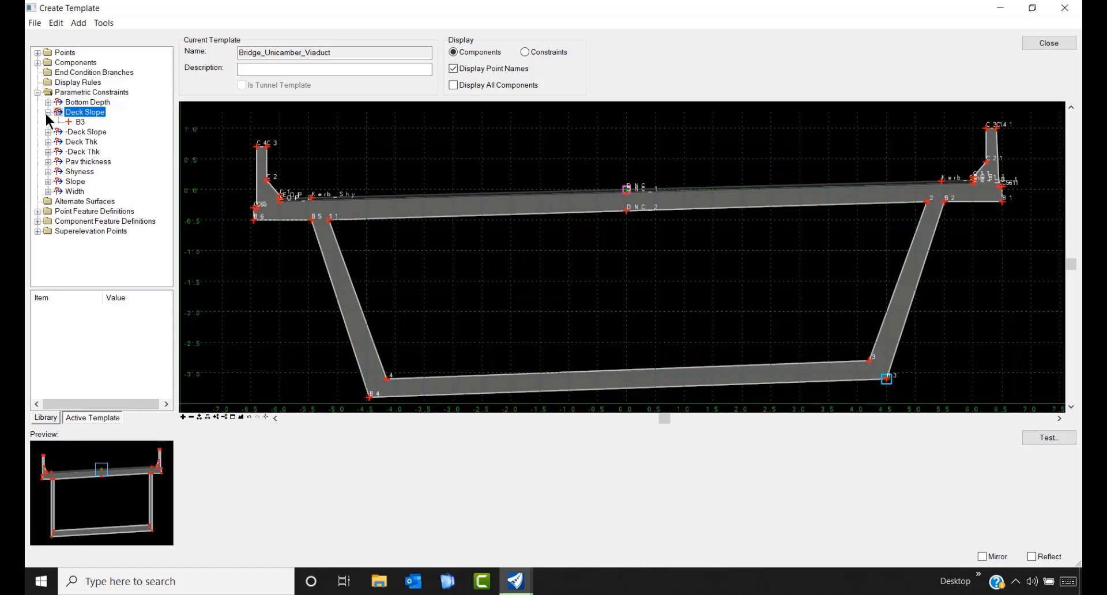
{"action": "double_click", "coordinate": [86, 112]}
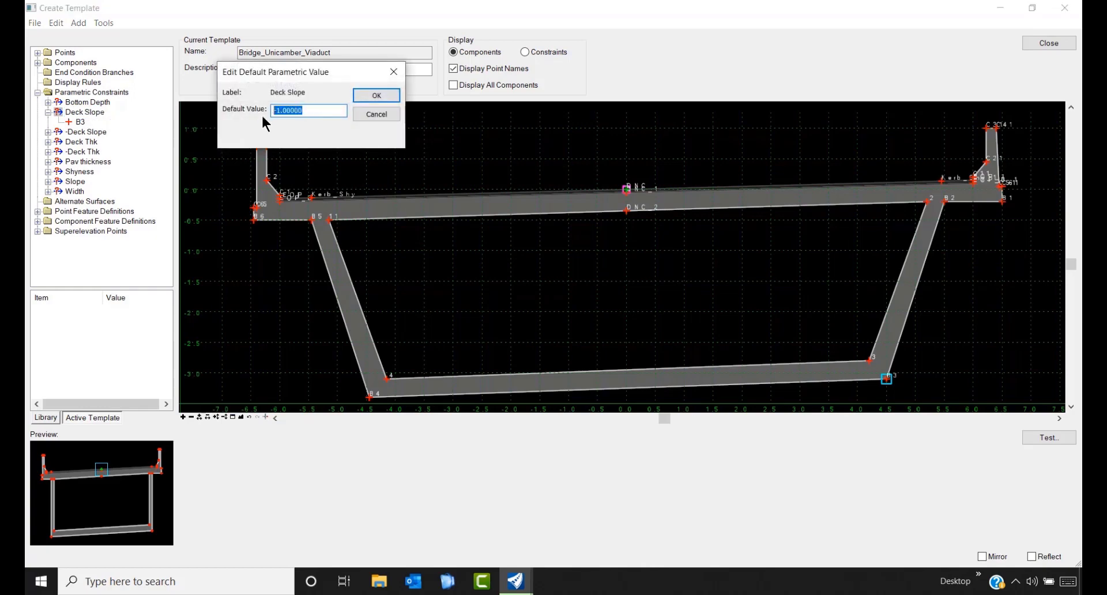
{"action": "type", "text": "0"}
{"action": "left_click", "coordinate": [375, 96]}
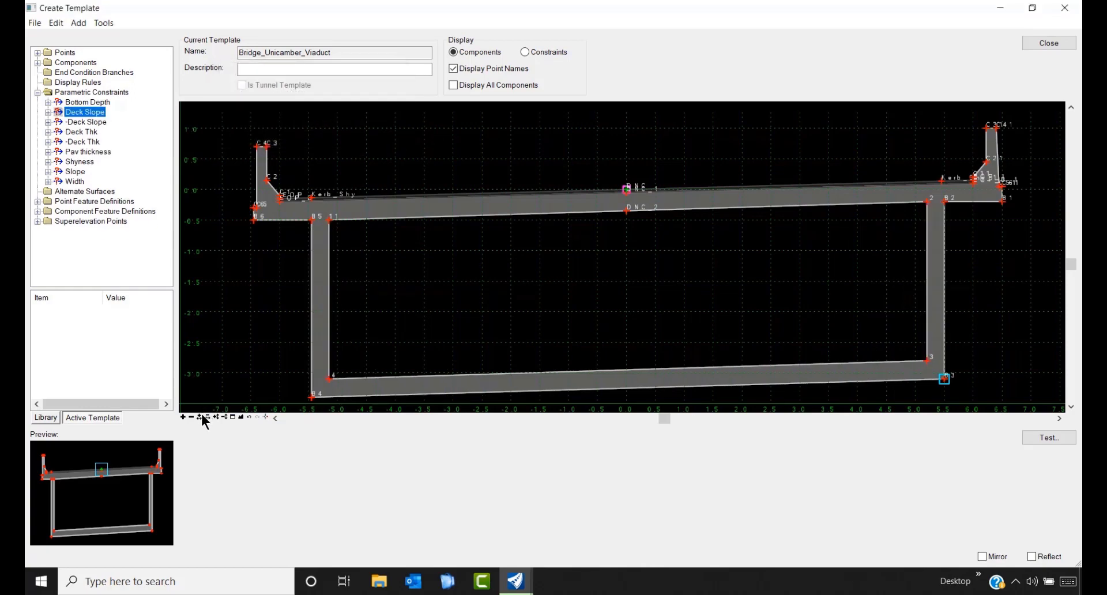
{"action": "left_click", "coordinate": [45, 417]}
{"action": "double_click", "coordinate": [70, 211]}
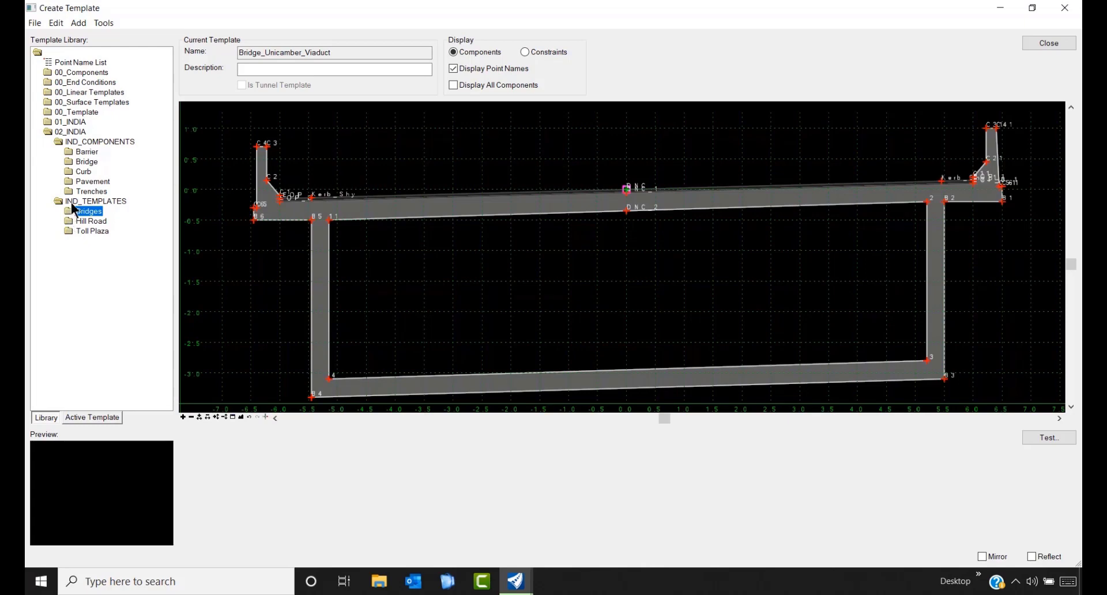
- Load 01_LHS_RHS_Hillside from the Hill Road folder and display all its components
{"action": "left_click", "coordinate": [71, 221]}
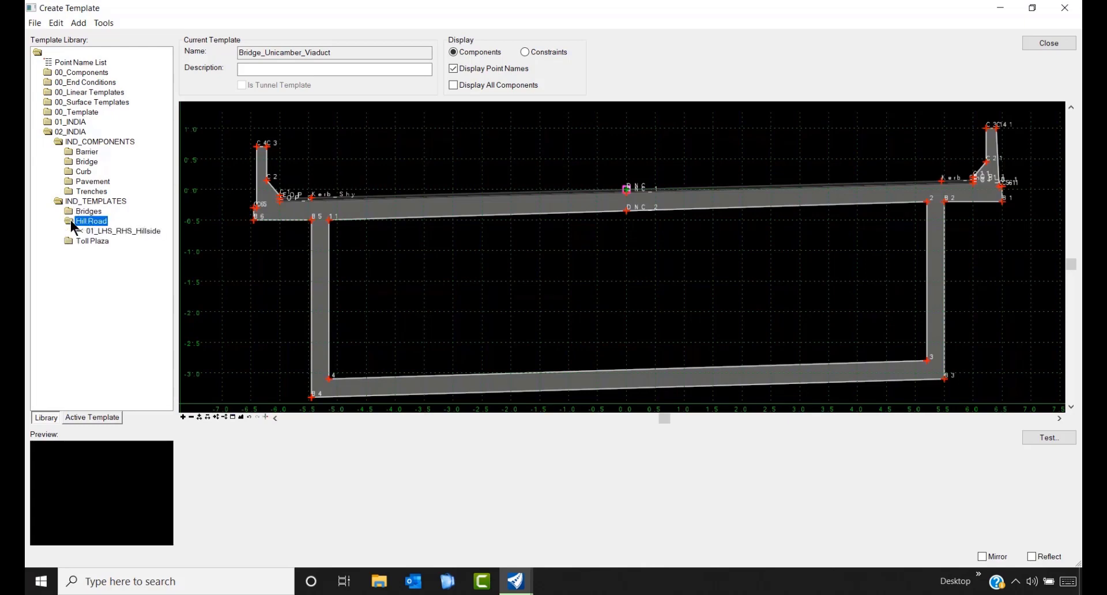
{"action": "double_click", "coordinate": [130, 229]}
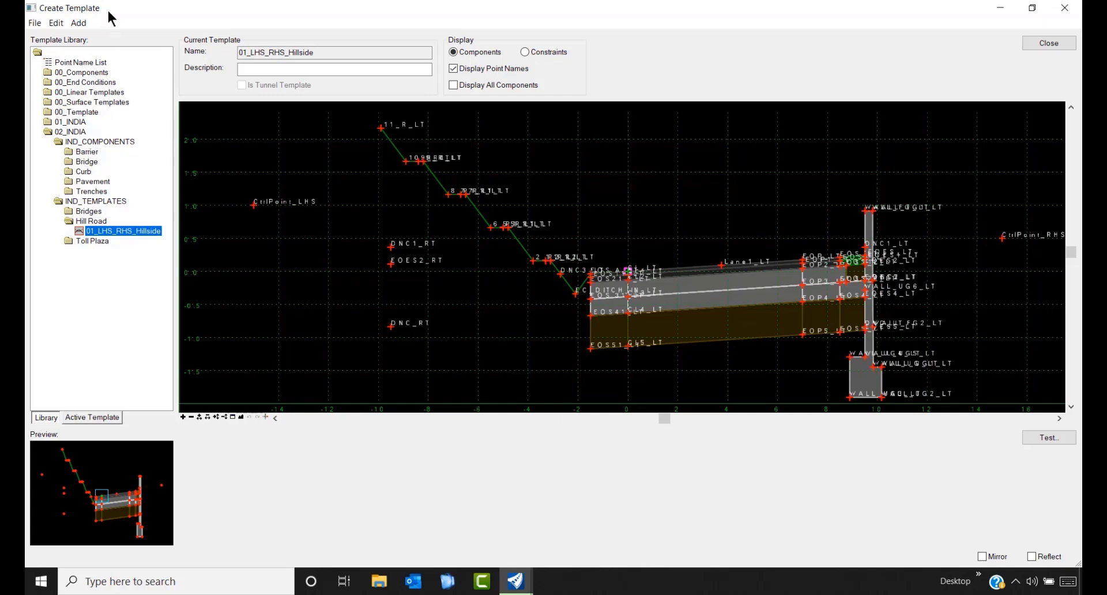
{"action": "left_click", "coordinate": [453, 85]}
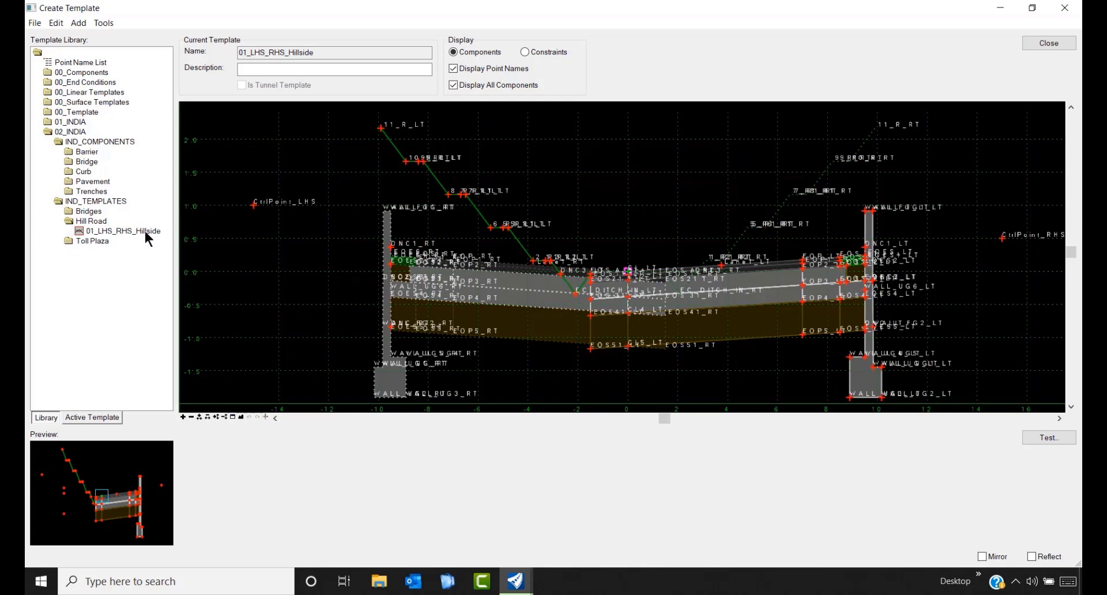
{"action": "left_click", "coordinate": [1063, 436]}
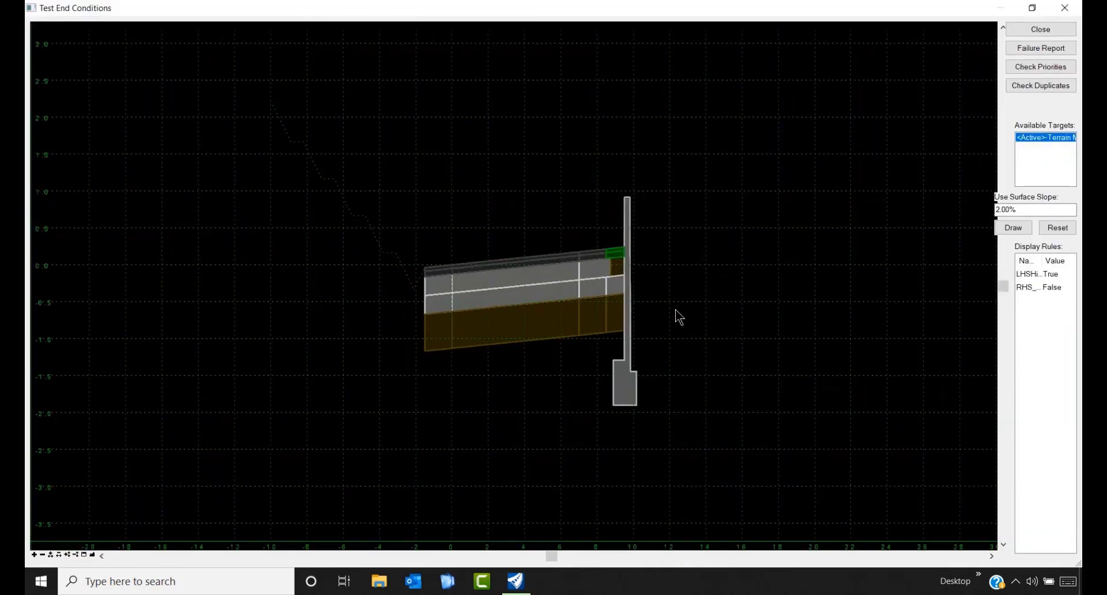
{"action": "left_click", "coordinate": [1004, 211]}
{"action": "type", "text": "10"}
{"action": "left_click", "coordinate": [1019, 230]}
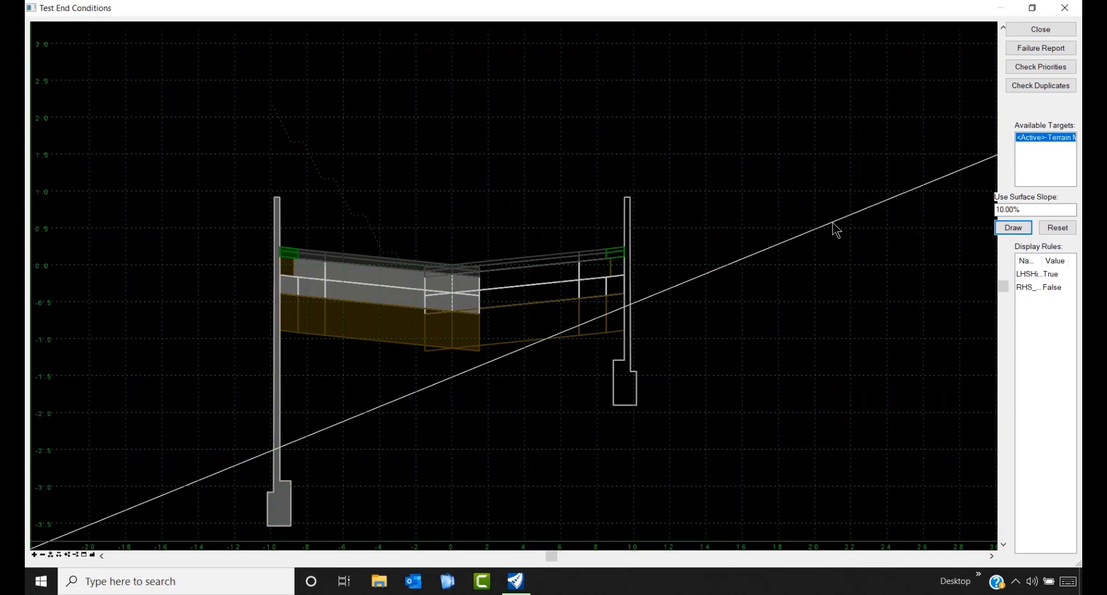
{"action": "left_click_drag", "start_coordinate": [832, 222], "coordinate": [810, 210]}
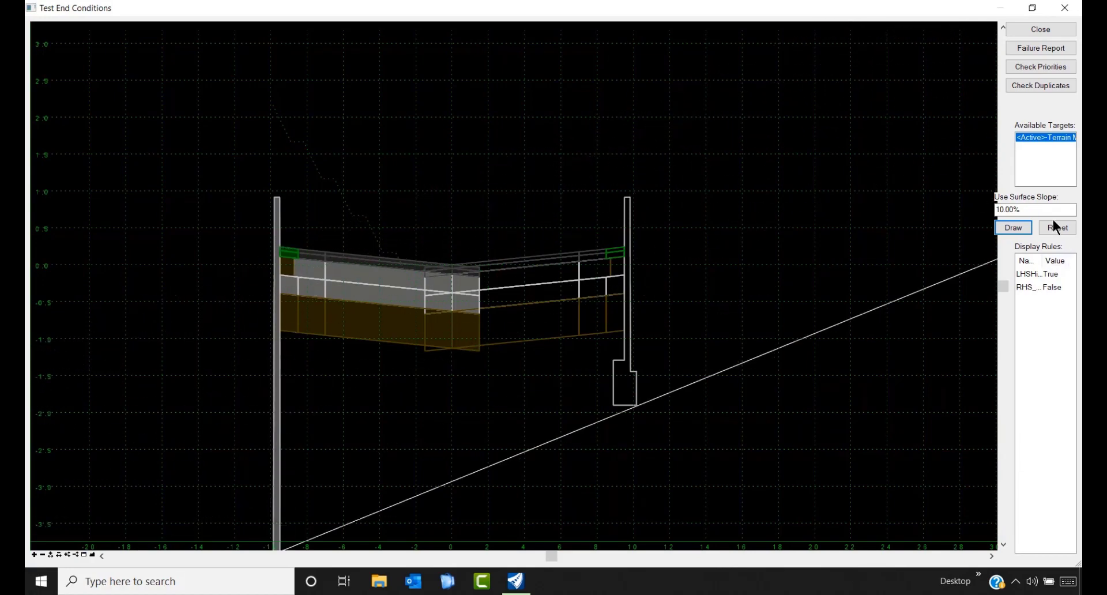
{"action": "left_click_drag", "start_coordinate": [1045, 212], "coordinate": [961, 214]}
{"action": "type", "text": "-10"}
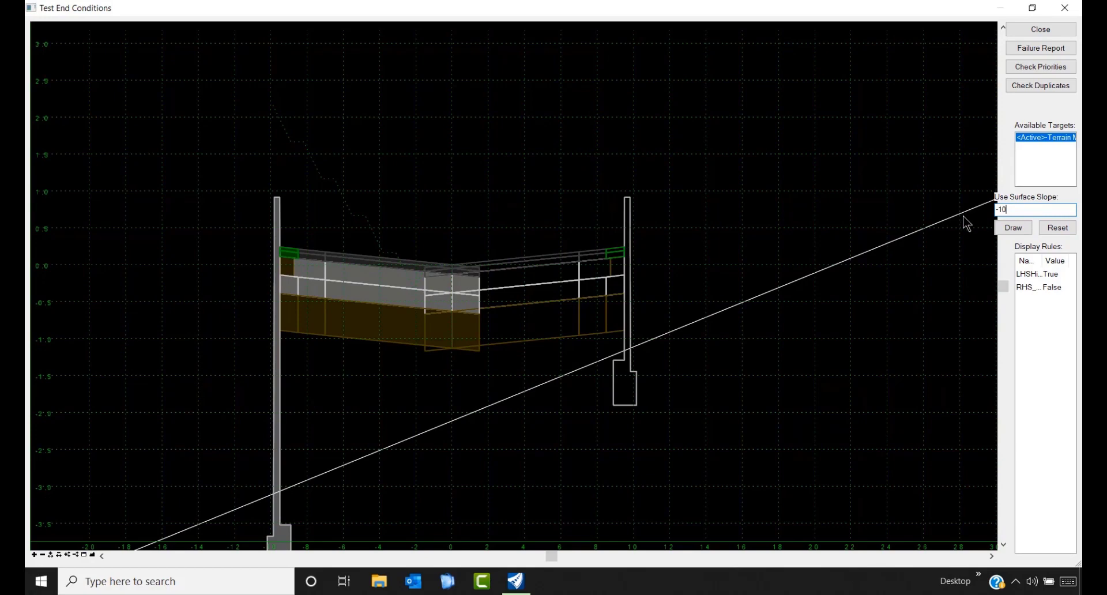
{"action": "left_click", "coordinate": [1029, 229]}
{"action": "left_click", "coordinate": [1026, 229]}
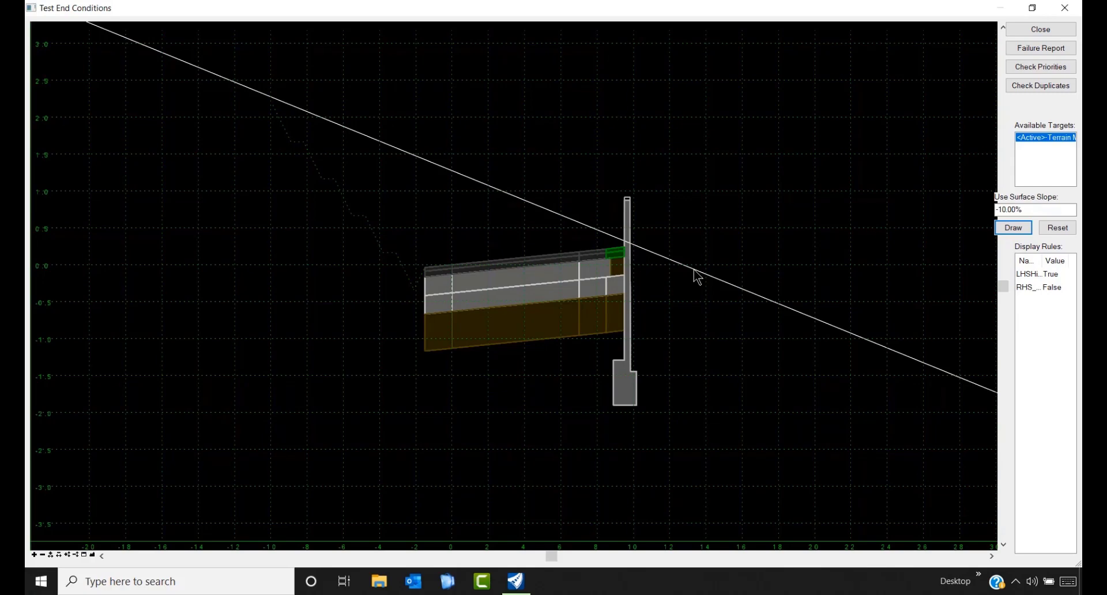
{"action": "key", "text": "Escape"}
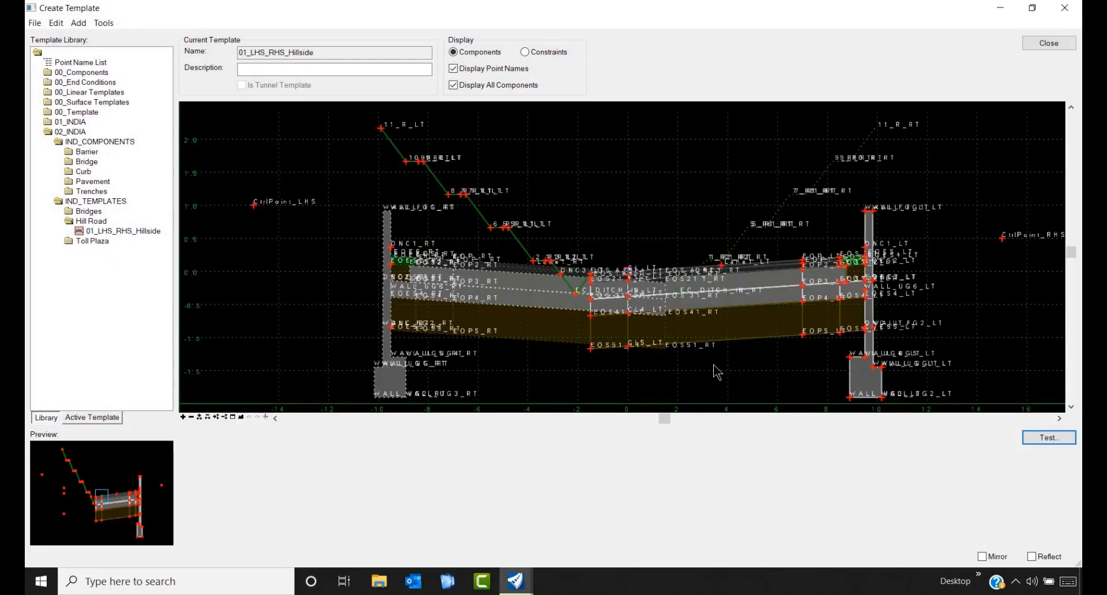
- Turn off Display All Components and load the Toll Plaza template 3+3 LHS + RHS_Project to Surface
{"action": "left_click", "coordinate": [454, 86]}
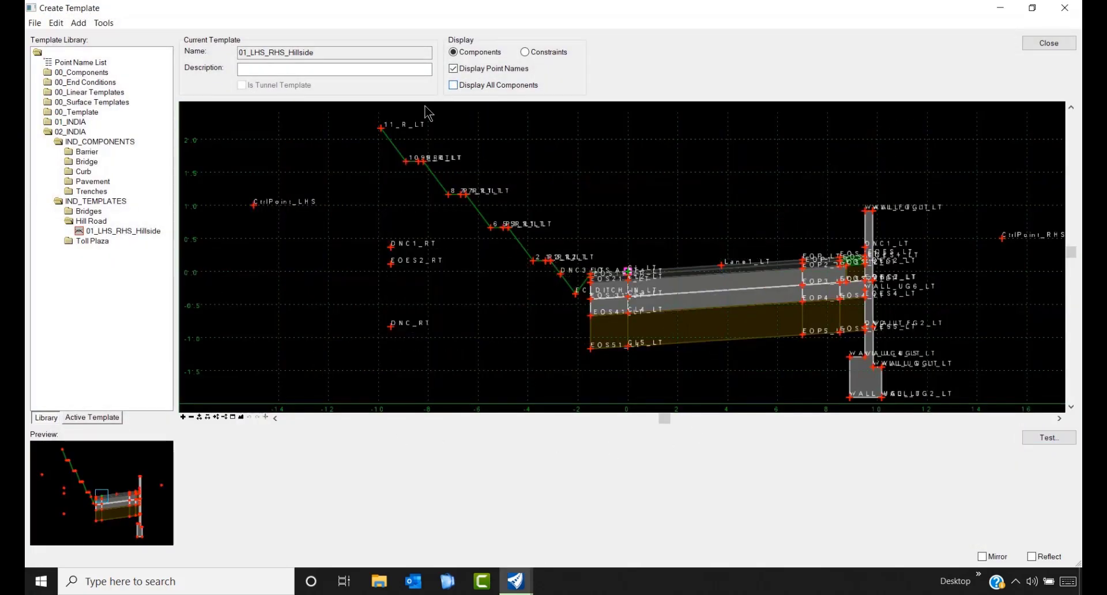
{"action": "double_click", "coordinate": [68, 224]}
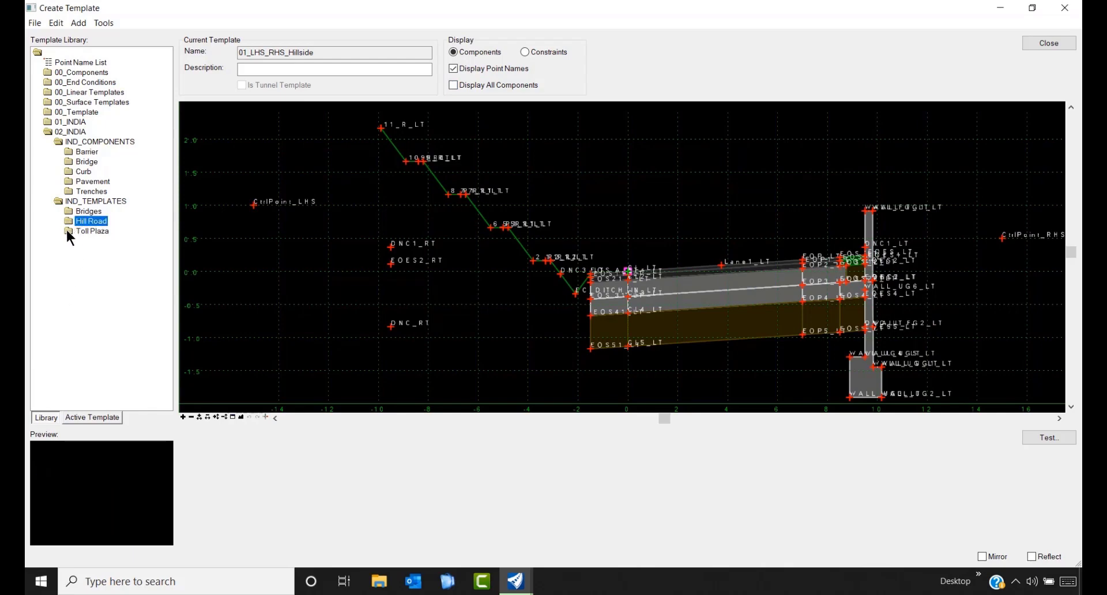
{"action": "double_click", "coordinate": [68, 230]}
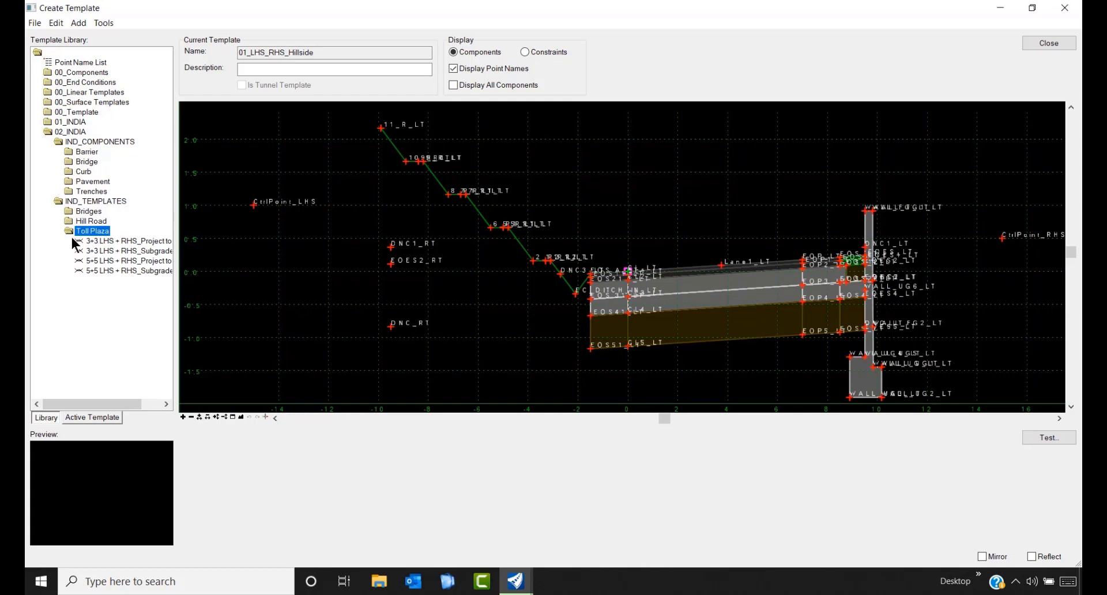
{"action": "left_click", "coordinate": [119, 240]}
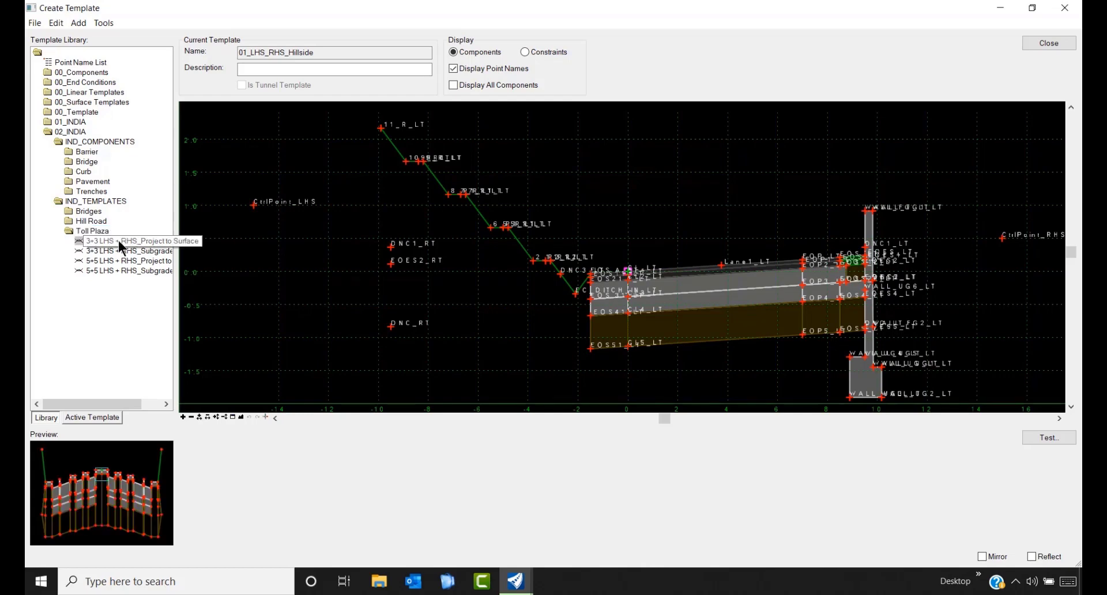
{"action": "double_click", "coordinate": [119, 240]}
{"action": "left_click_drag", "start_coordinate": [84, 400], "coordinate": [109, 401]}
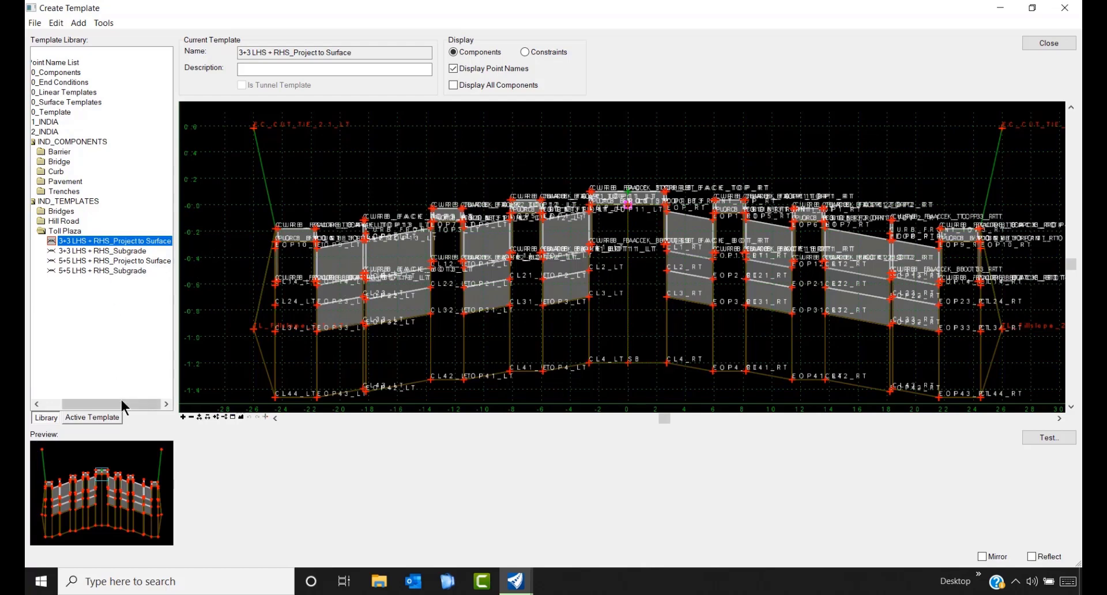
- Change the toll plaza template's Buffer Strip default to 5, then restore it to 2.5
{"action": "left_click", "coordinate": [110, 417]}
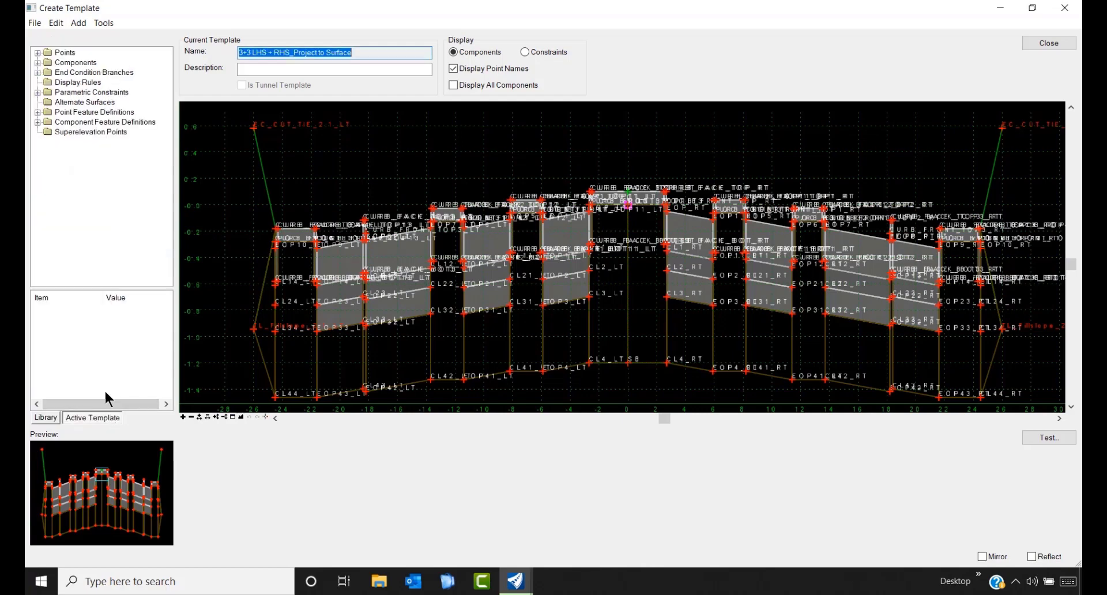
{"action": "left_click", "coordinate": [37, 93]}
{"action": "left_click", "coordinate": [95, 65]}
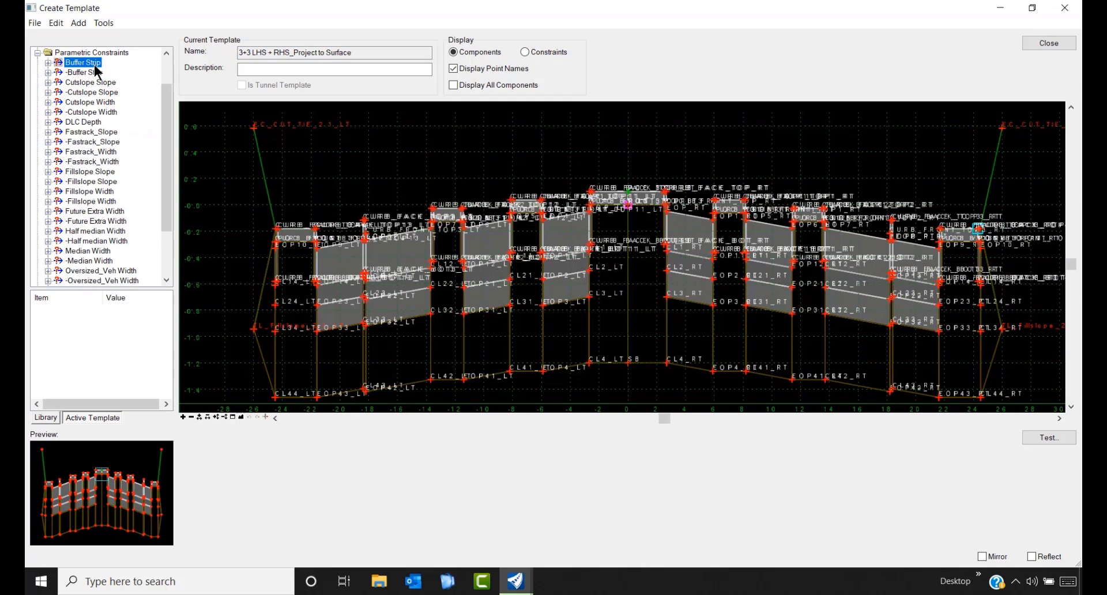
{"action": "double_click", "coordinate": [95, 64]}
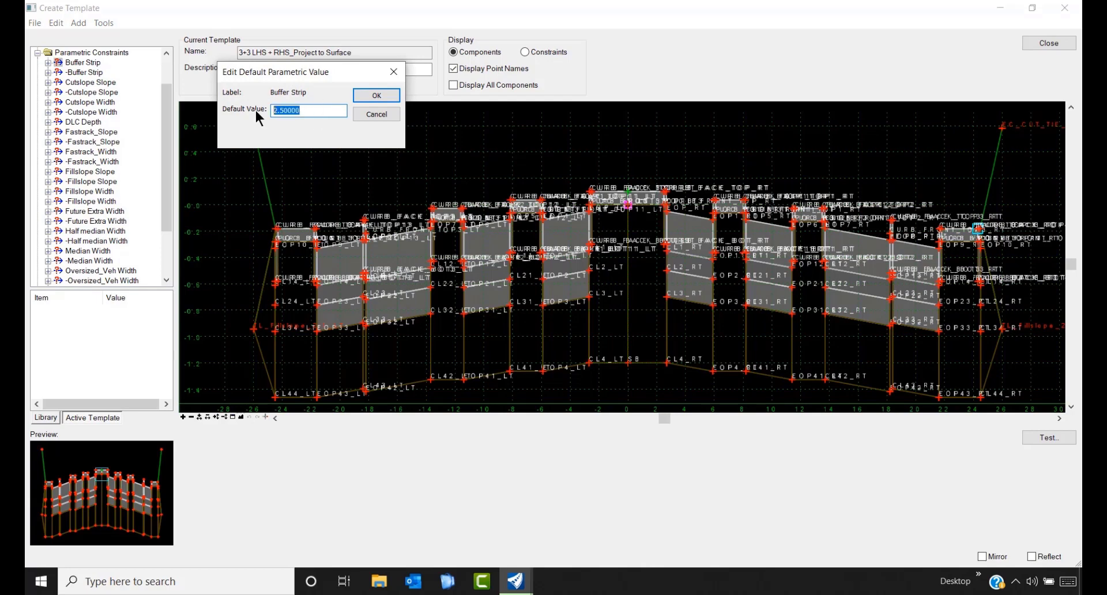
{"action": "type", "text": "5"}
{"action": "left_click", "coordinate": [372, 94]}
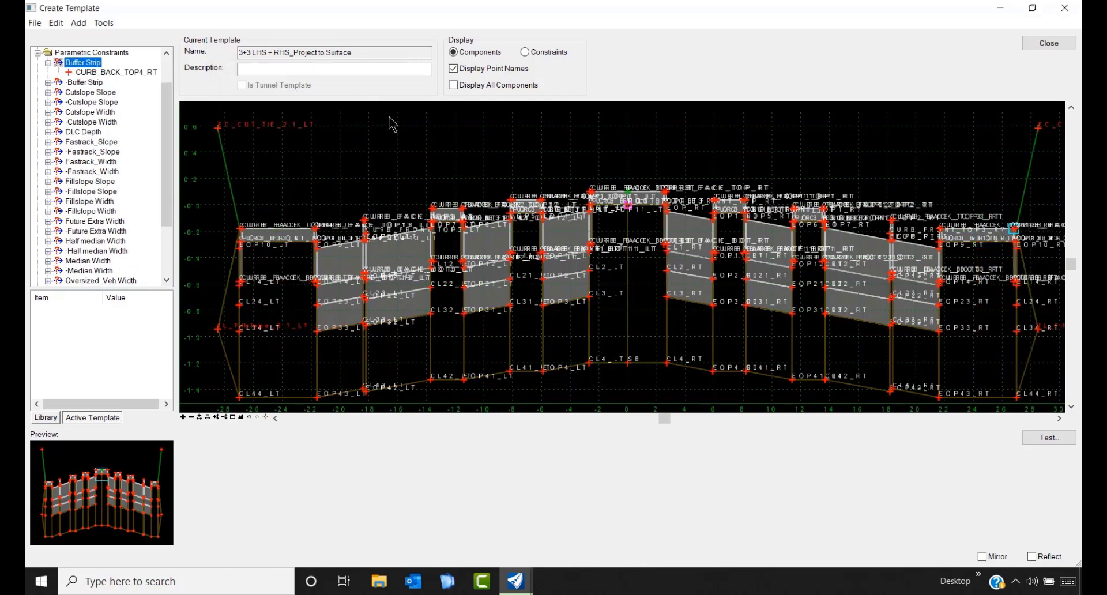
{"action": "double_click", "coordinate": [84, 63]}
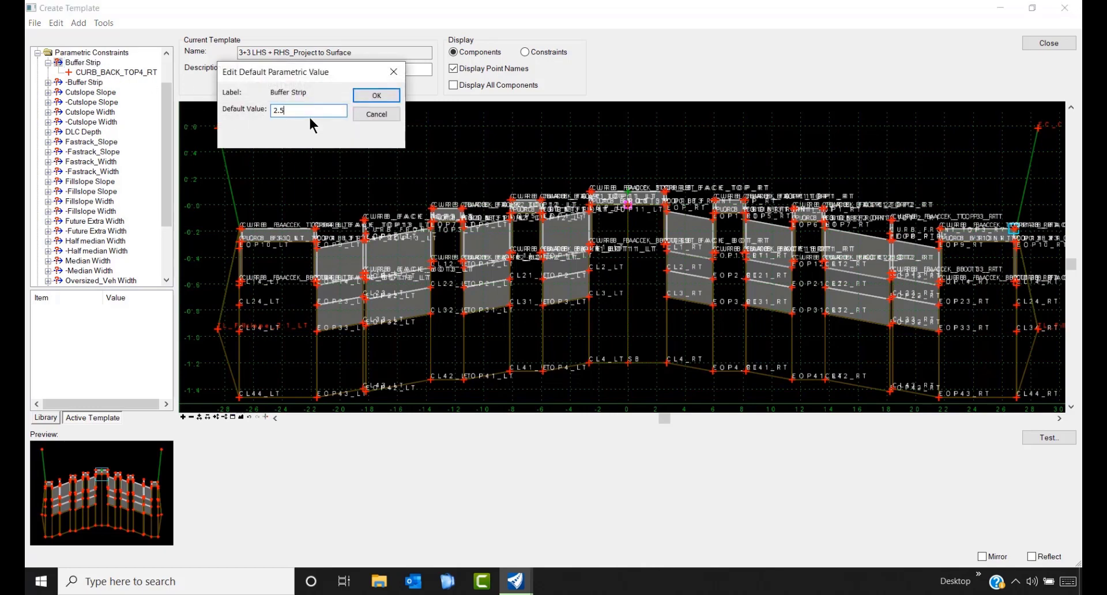
{"action": "left_click", "coordinate": [363, 96]}
- Review the Cutslope, Fastrack, Fillslope and Oversized_Veh Width constraints, then collapse the constraints list
{"action": "left_click", "coordinate": [92, 92]}
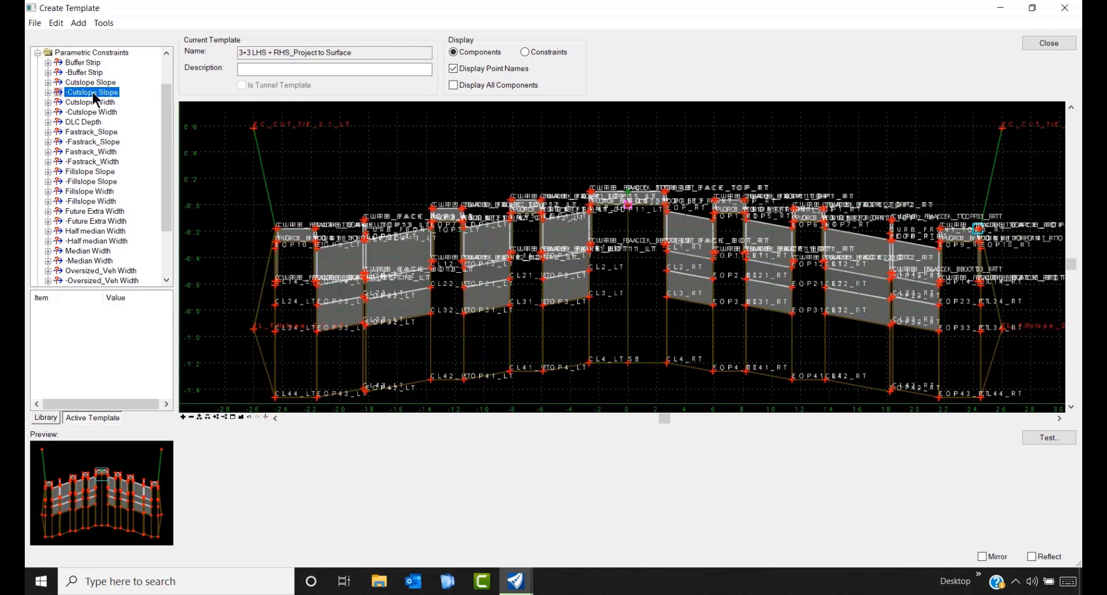
{"action": "left_click", "coordinate": [94, 142]}
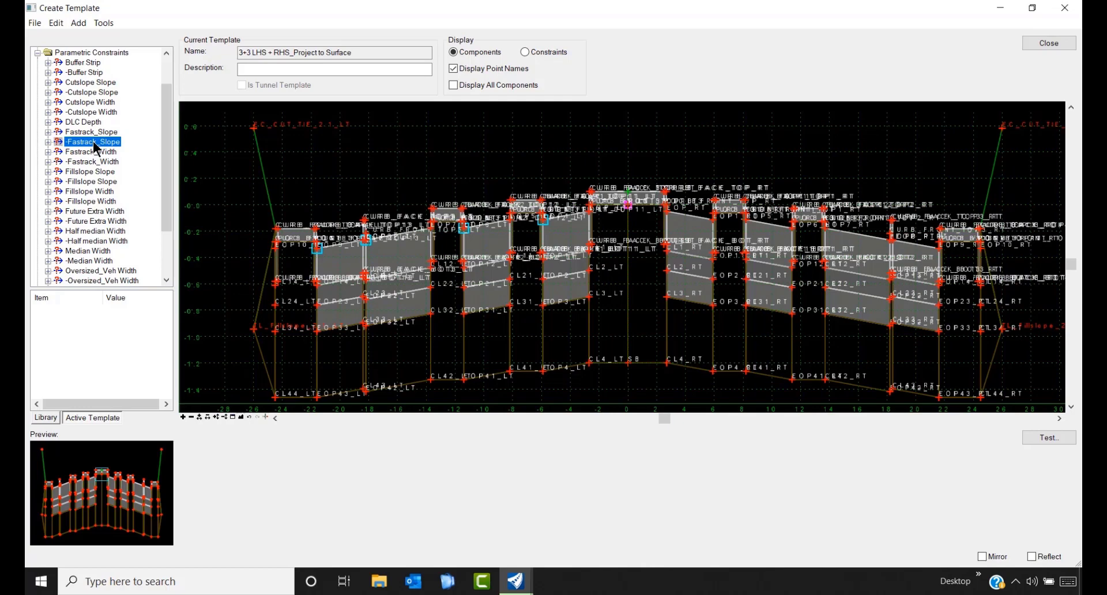
{"action": "left_click", "coordinate": [96, 162]}
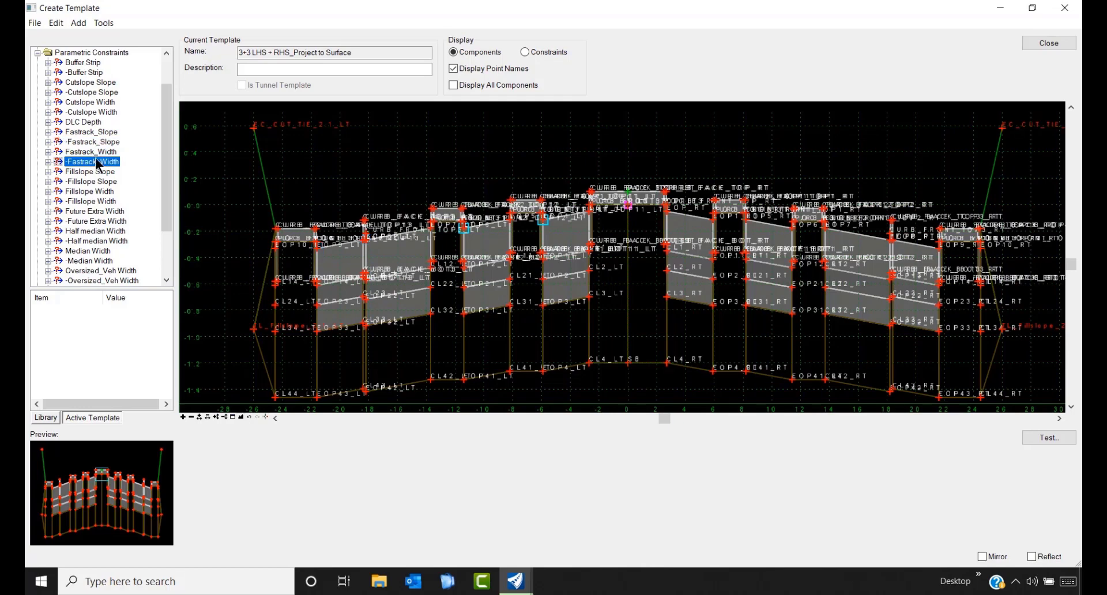
{"action": "left_click", "coordinate": [97, 181]}
{"action": "left_click", "coordinate": [98, 192]}
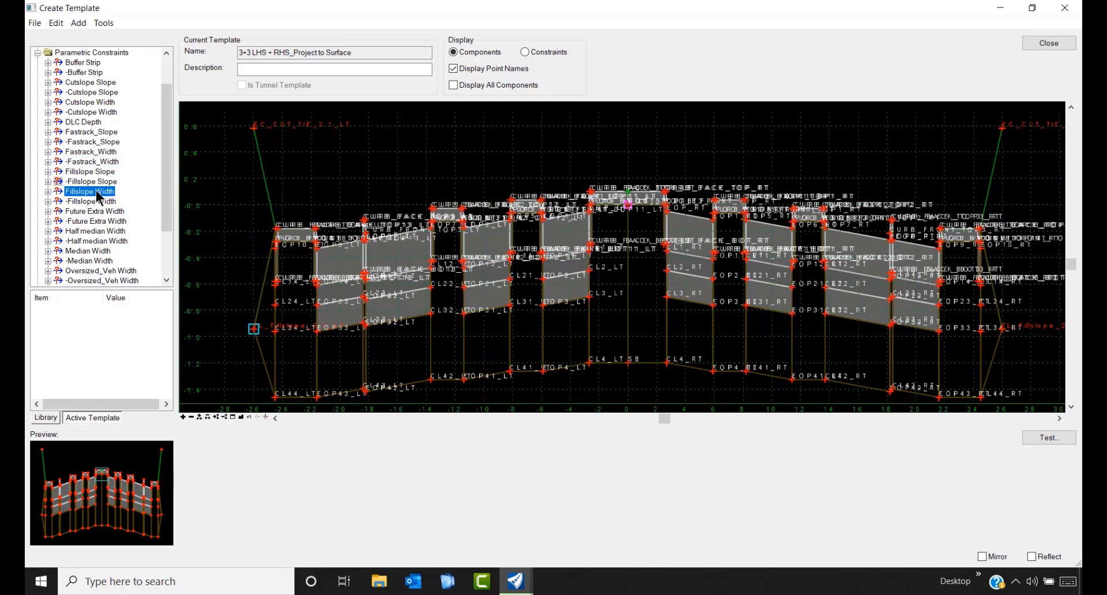
{"action": "left_click", "coordinate": [98, 271]}
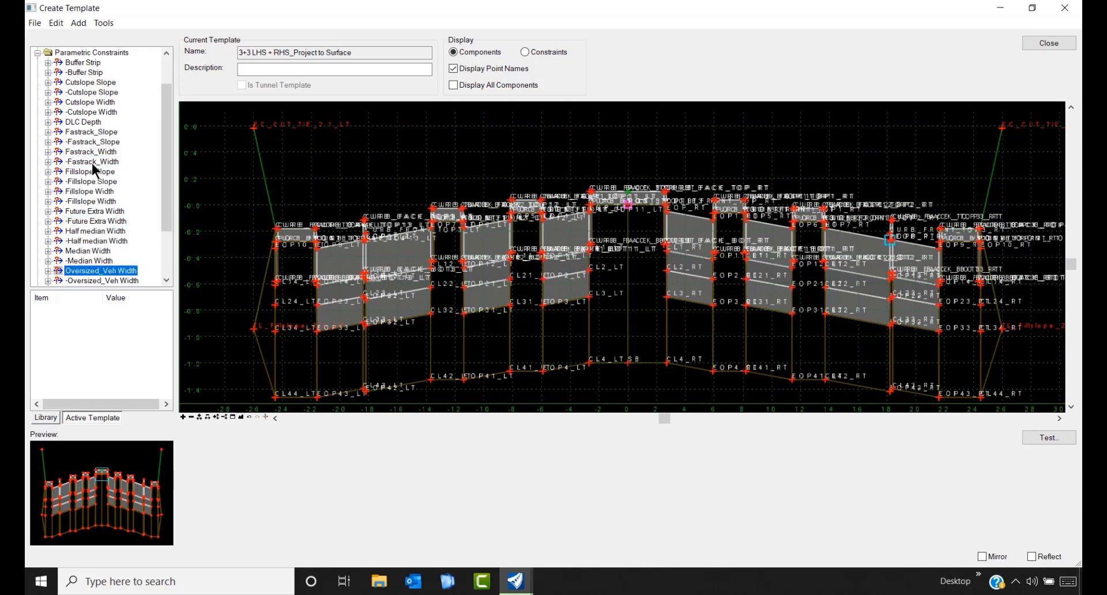
{"action": "left_click", "coordinate": [37, 52]}
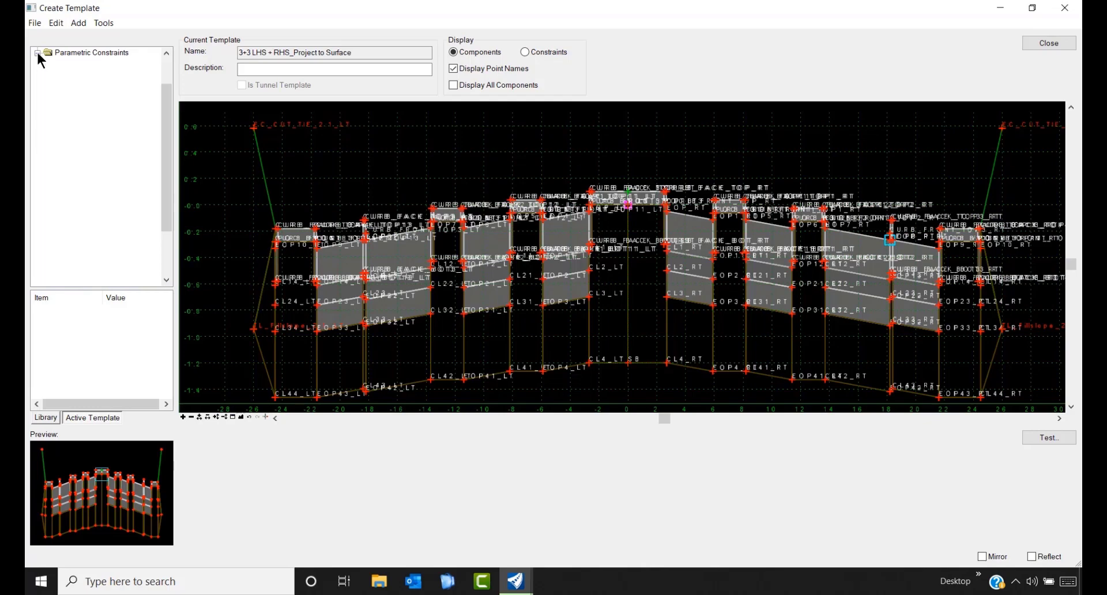
- Preview the 3+3 and 5+5 LHS + RHS templates, ending on 5+5 LHS + RHS_Subgrade, then collapse Toll Plaza
{"action": "left_click", "coordinate": [51, 416]}
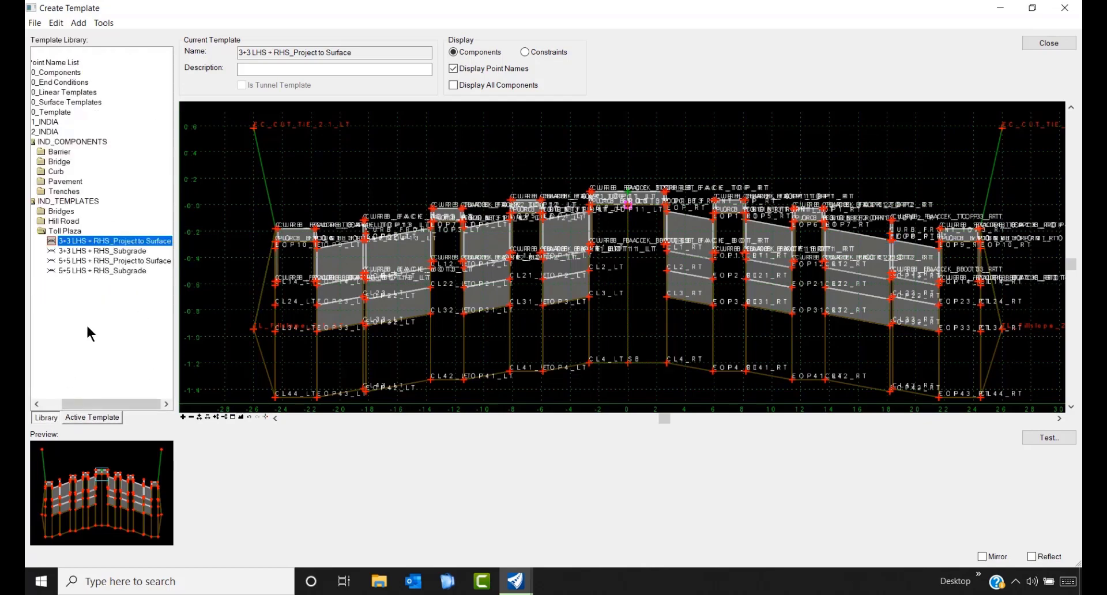
{"action": "double_click", "coordinate": [104, 250]}
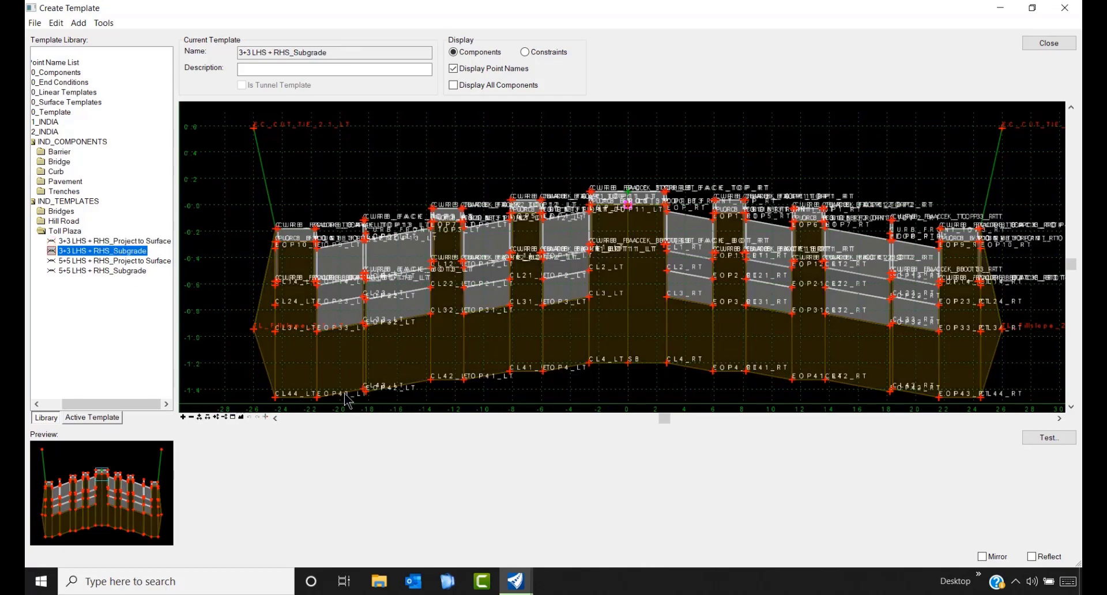
{"action": "mouse_move", "coordinate": [346, 398]}
{"action": "left_click", "coordinate": [82, 262]}
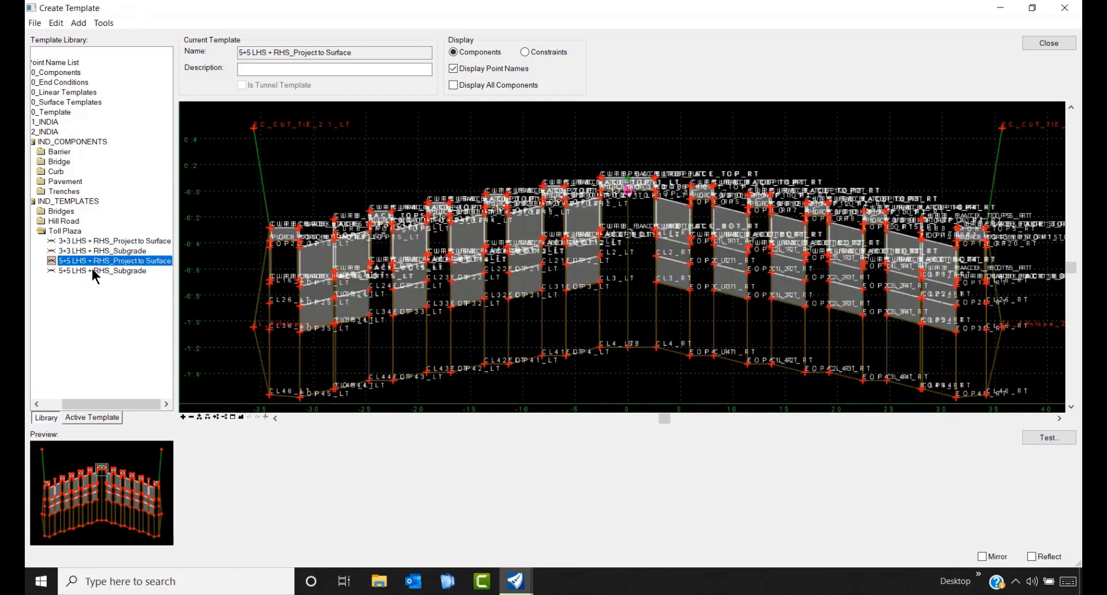
{"action": "left_click", "coordinate": [92, 266]}
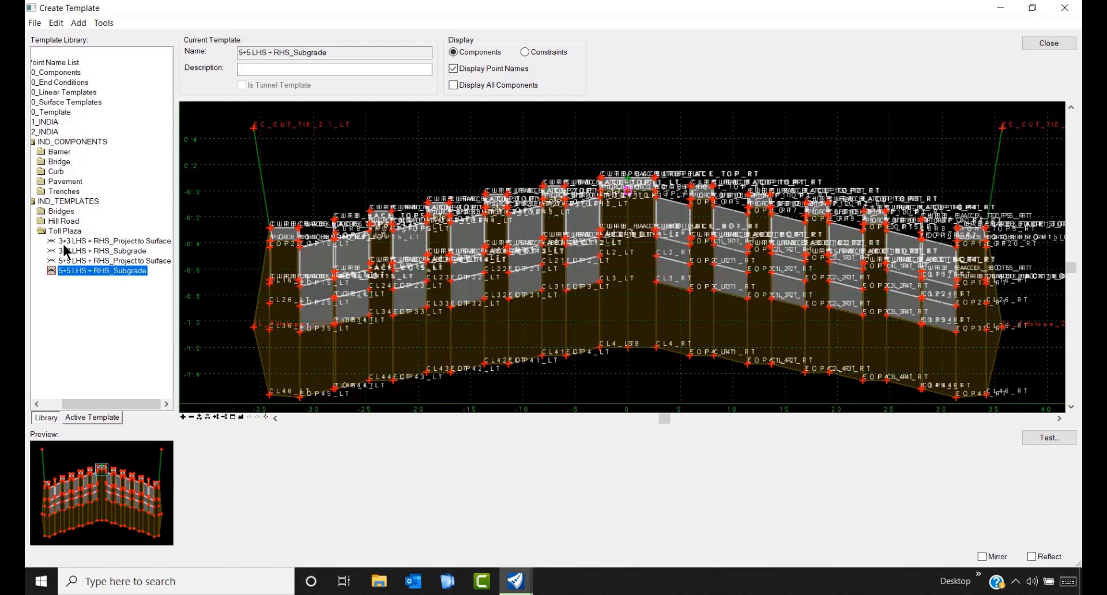
{"action": "double_click", "coordinate": [43, 228]}
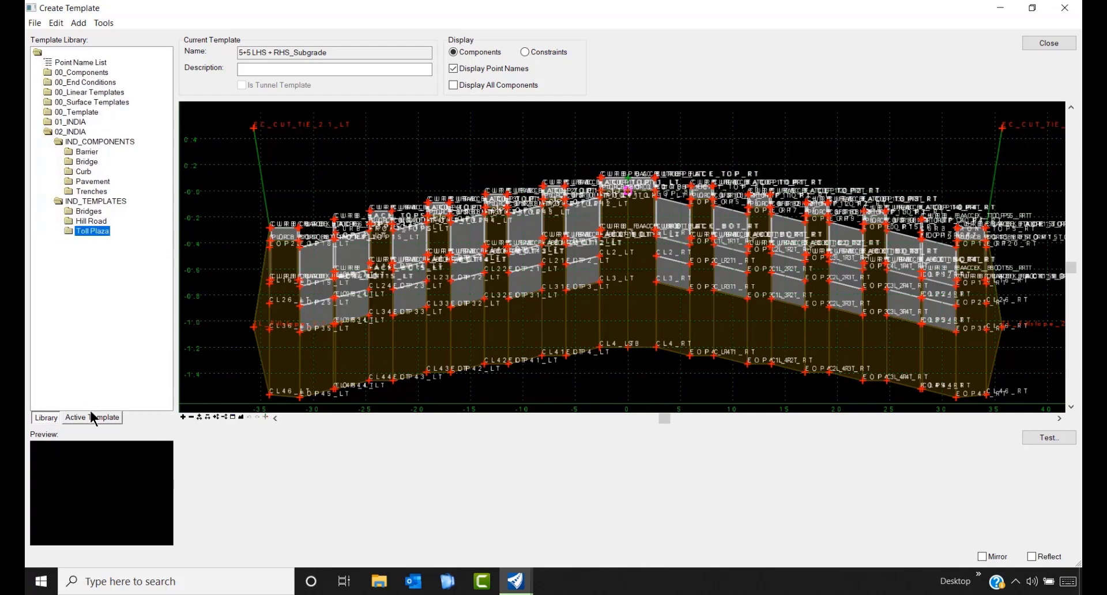
- Preview the Barrier components Bridge_Curb and Bridge_Curb_Median
{"action": "double_click", "coordinate": [59, 201]}
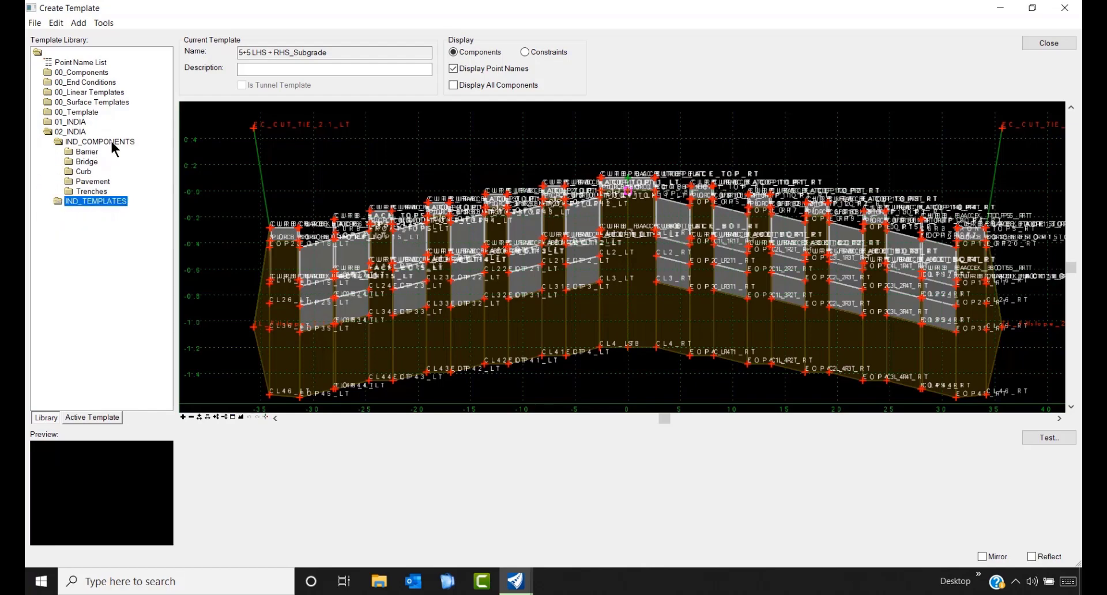
{"action": "double_click", "coordinate": [86, 152]}
{"action": "left_click", "coordinate": [95, 162]}
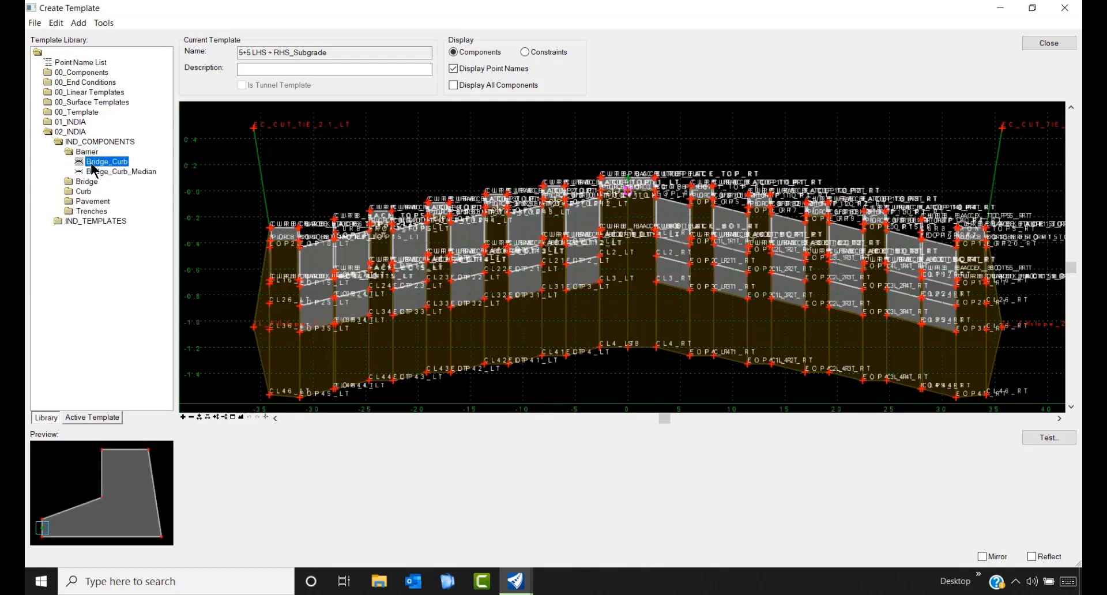
{"action": "double_click", "coordinate": [95, 163]}
{"action": "double_click", "coordinate": [105, 172]}
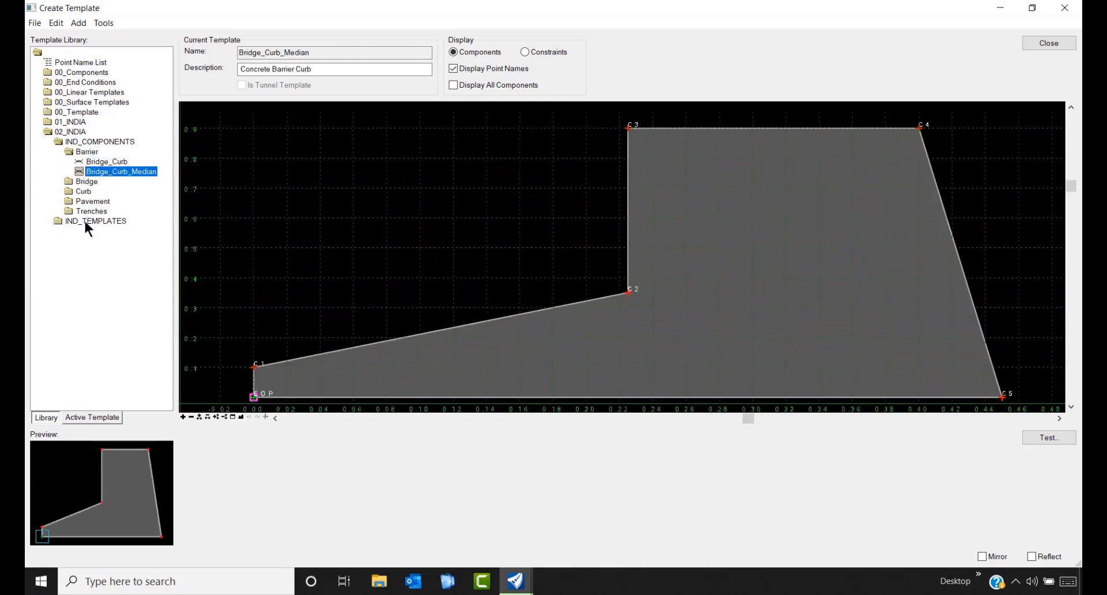
{"action": "double_click", "coordinate": [70, 150]}
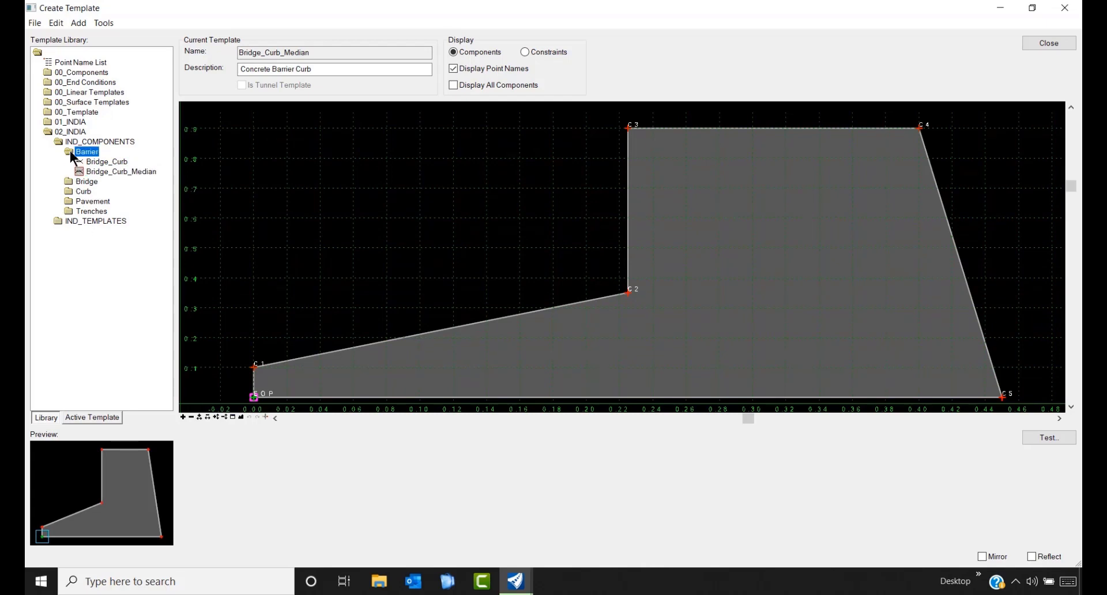
- Preview the Bridge components Bridge_BiCamber_Div_Pav+Barrier, Bridge_Str, Bridge_Str_Bicamber, Viaduct and Embankment
{"action": "double_click", "coordinate": [69, 161]}
{"action": "left_click", "coordinate": [113, 181]}
{"action": "left_click", "coordinate": [110, 212]}
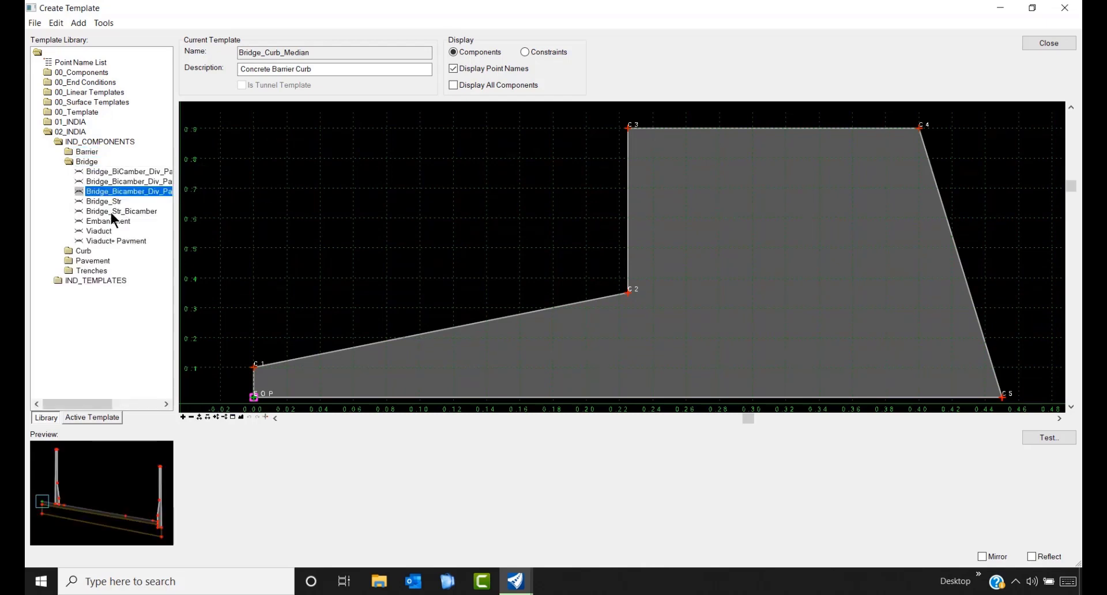
{"action": "double_click", "coordinate": [114, 175]}
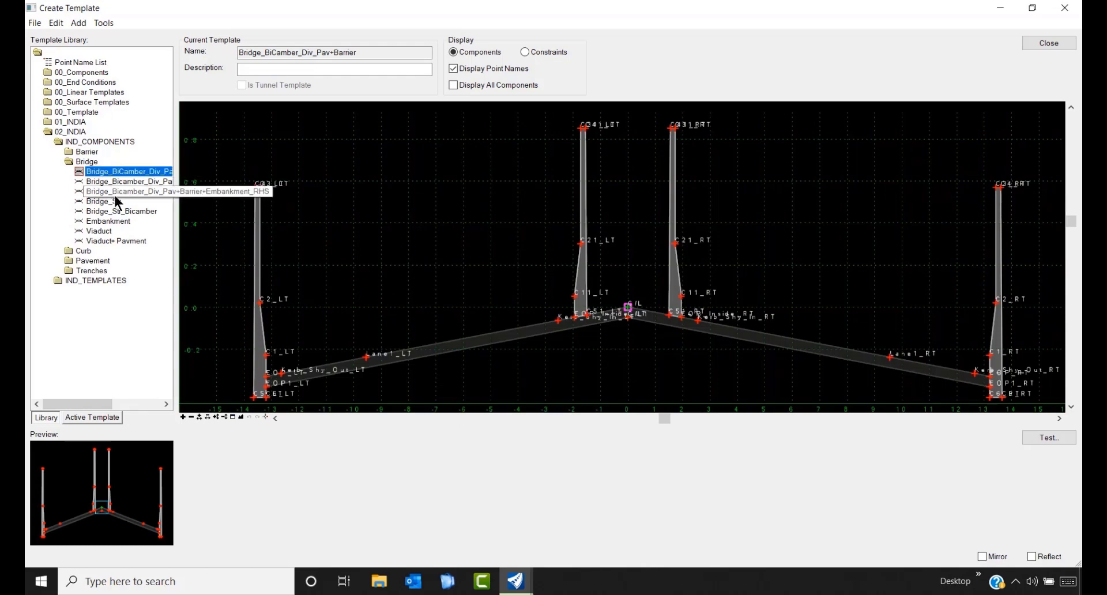
{"action": "double_click", "coordinate": [118, 201]}
{"action": "double_click", "coordinate": [109, 211]}
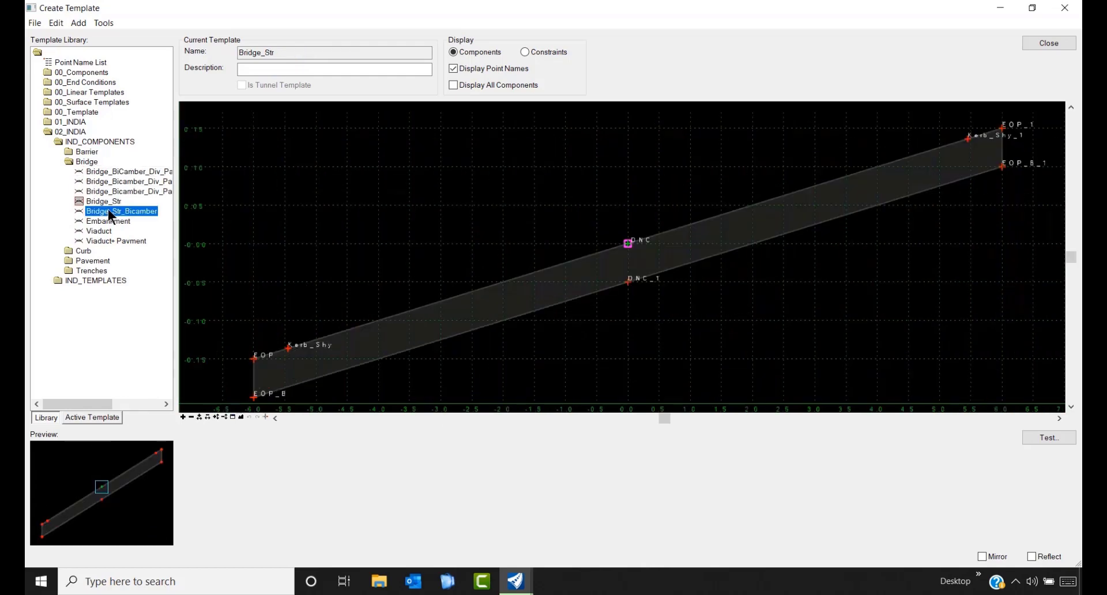
{"action": "double_click", "coordinate": [106, 228]}
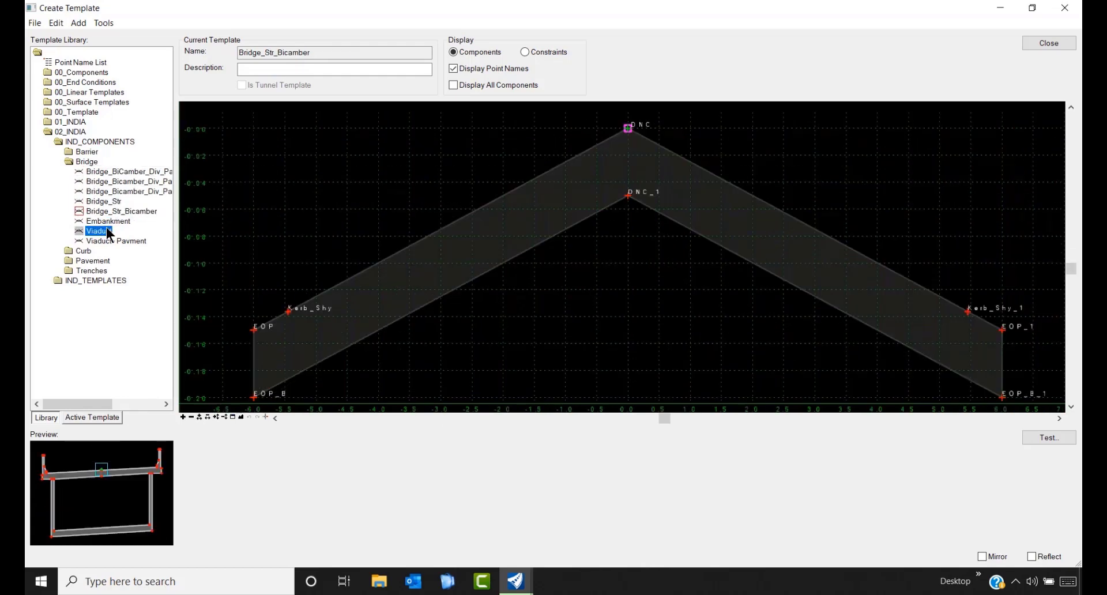
{"action": "double_click", "coordinate": [105, 220]}
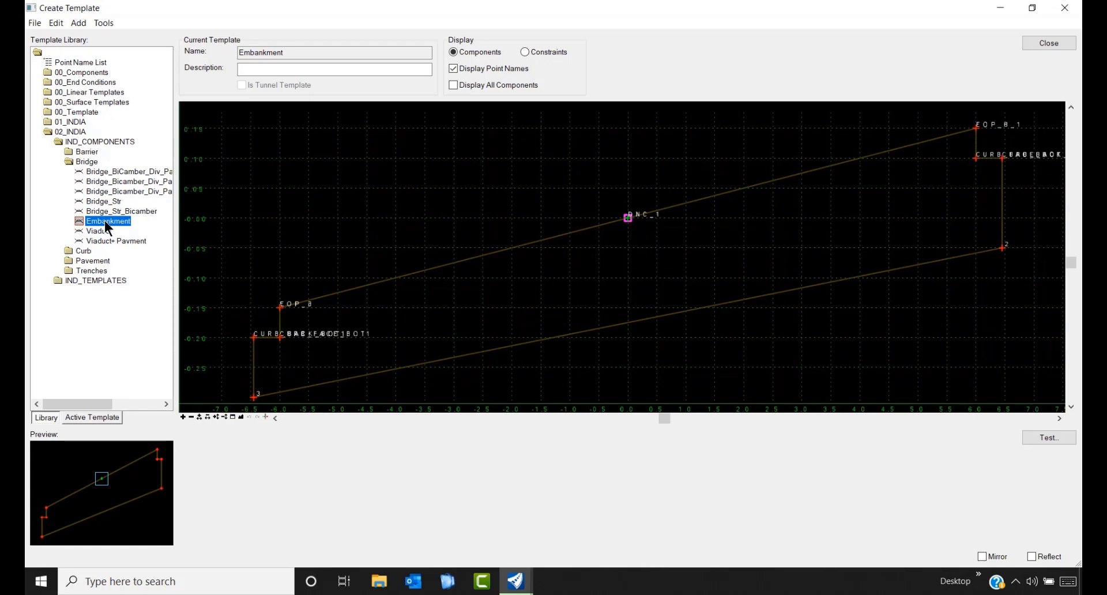
{"action": "double_click", "coordinate": [70, 161]}
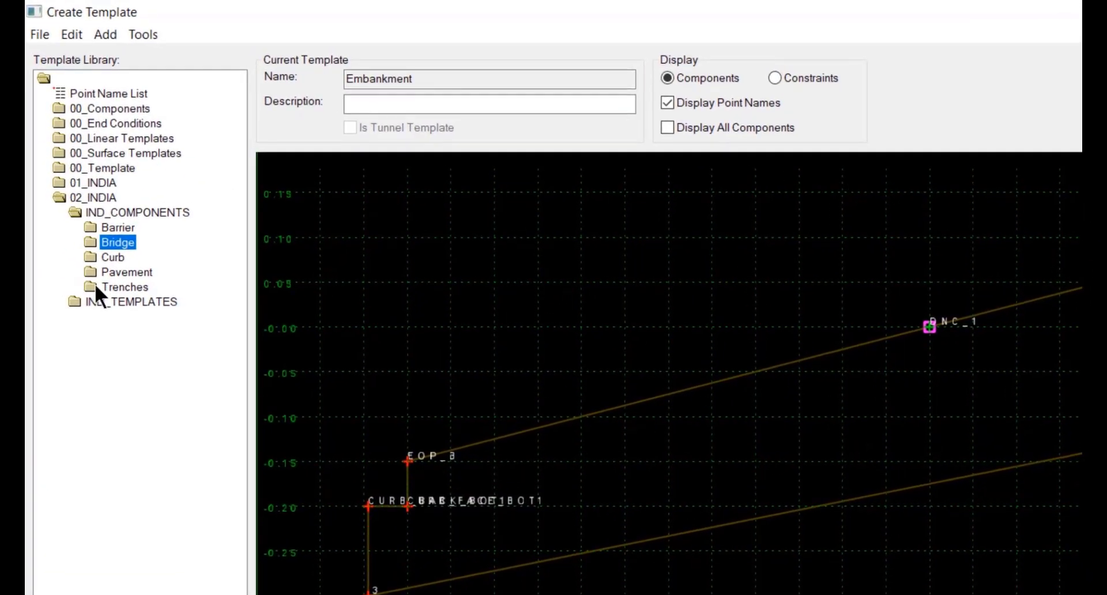
- Compare the StormWater_1200mmSpan and StormWater_1500mmSpan trenches, ending on StormWater_1200mmSpan
{"action": "double_click", "coordinate": [93, 276]}
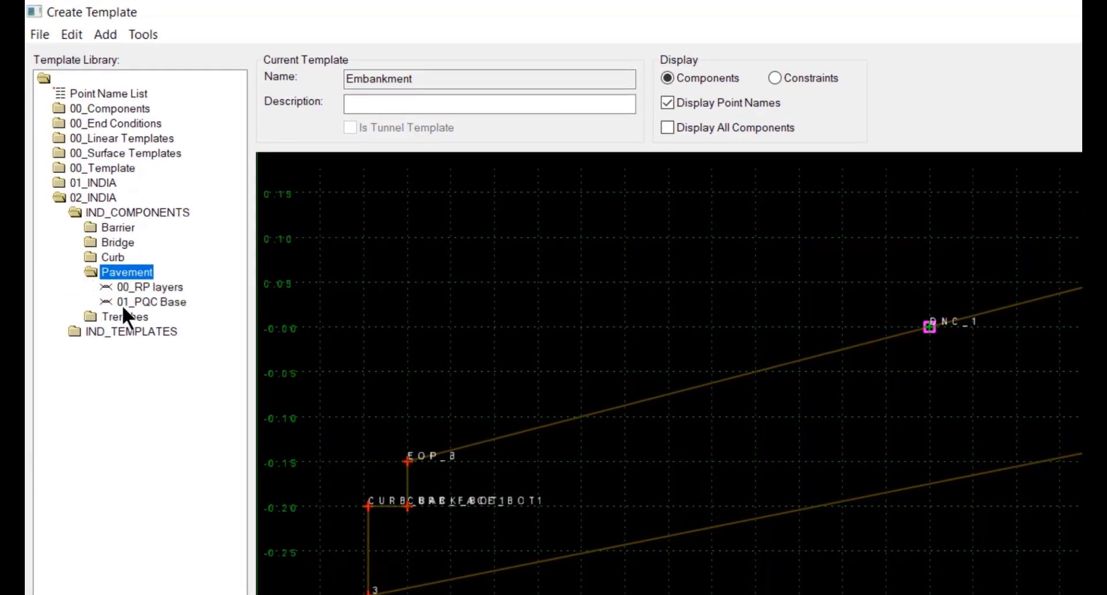
{"action": "double_click", "coordinate": [95, 273]}
{"action": "double_click", "coordinate": [94, 283]}
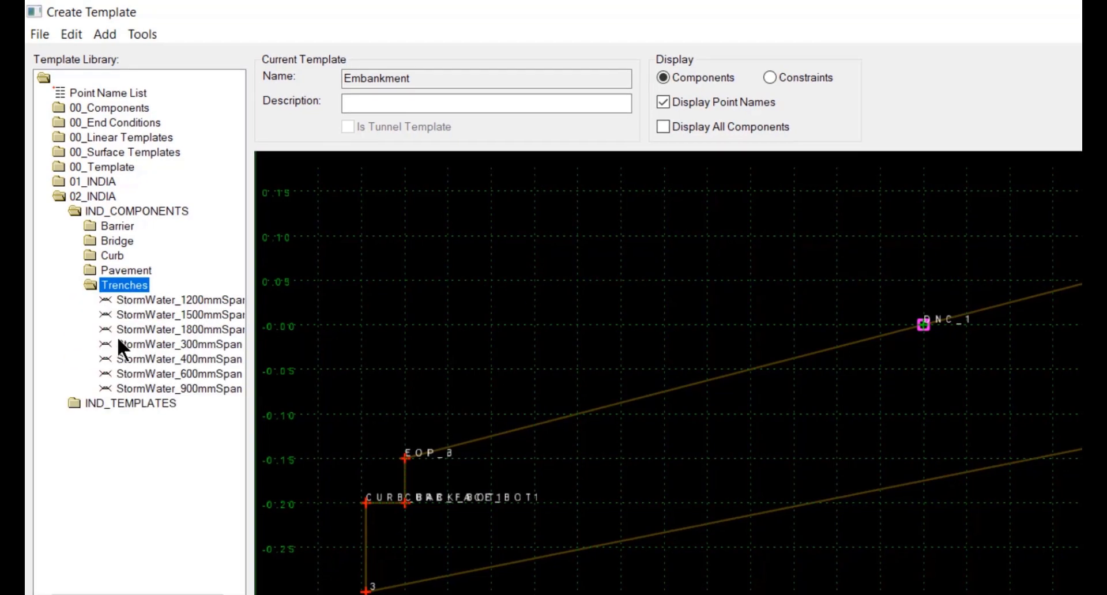
{"action": "double_click", "coordinate": [147, 234]}
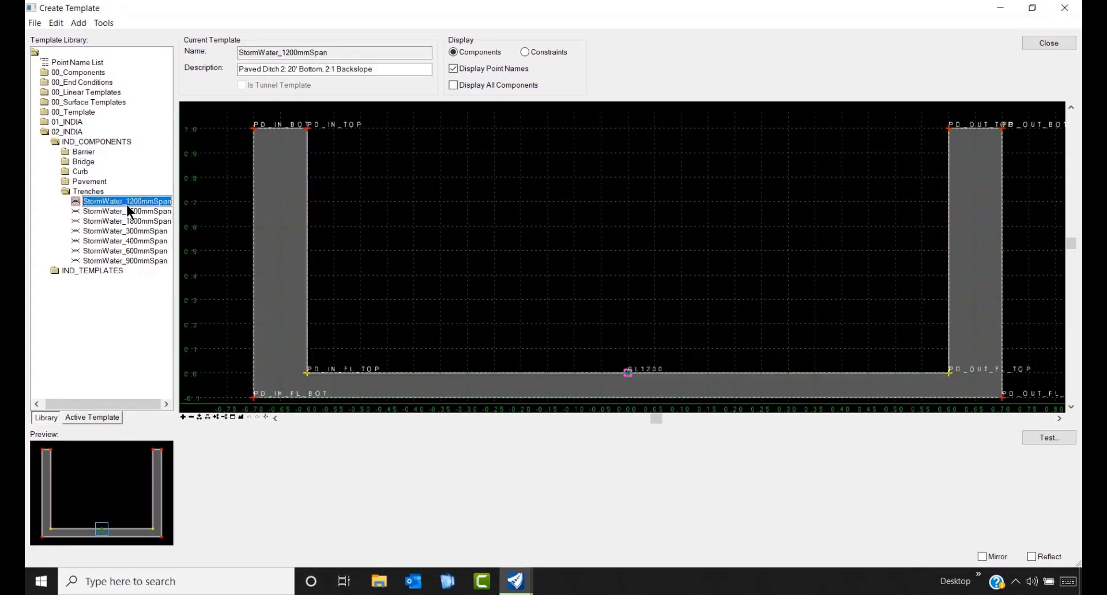
{"action": "double_click", "coordinate": [126, 211]}
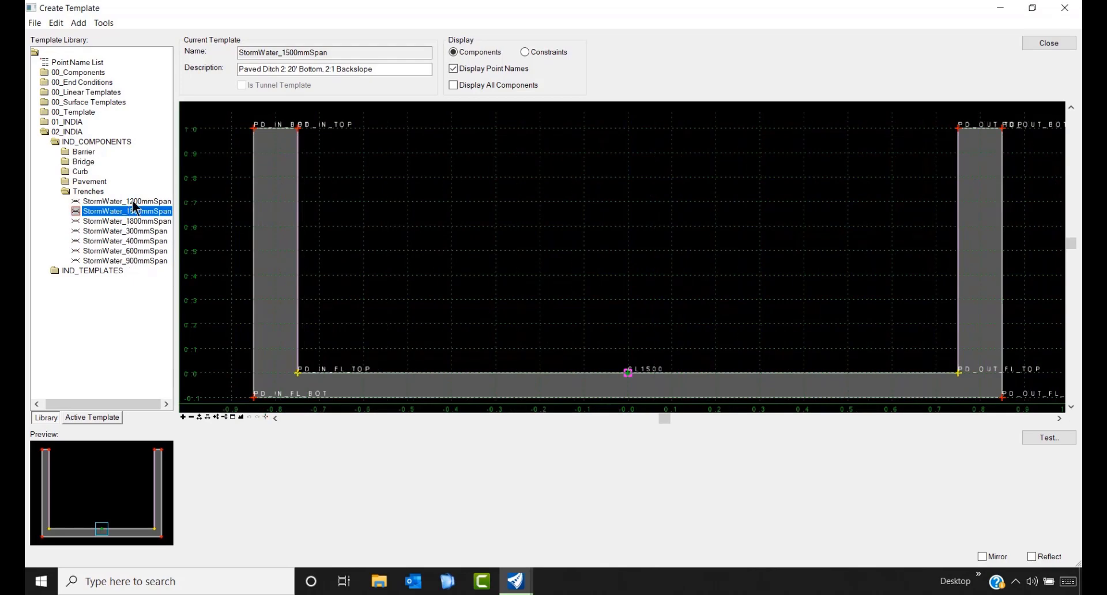
{"action": "double_click", "coordinate": [133, 202]}
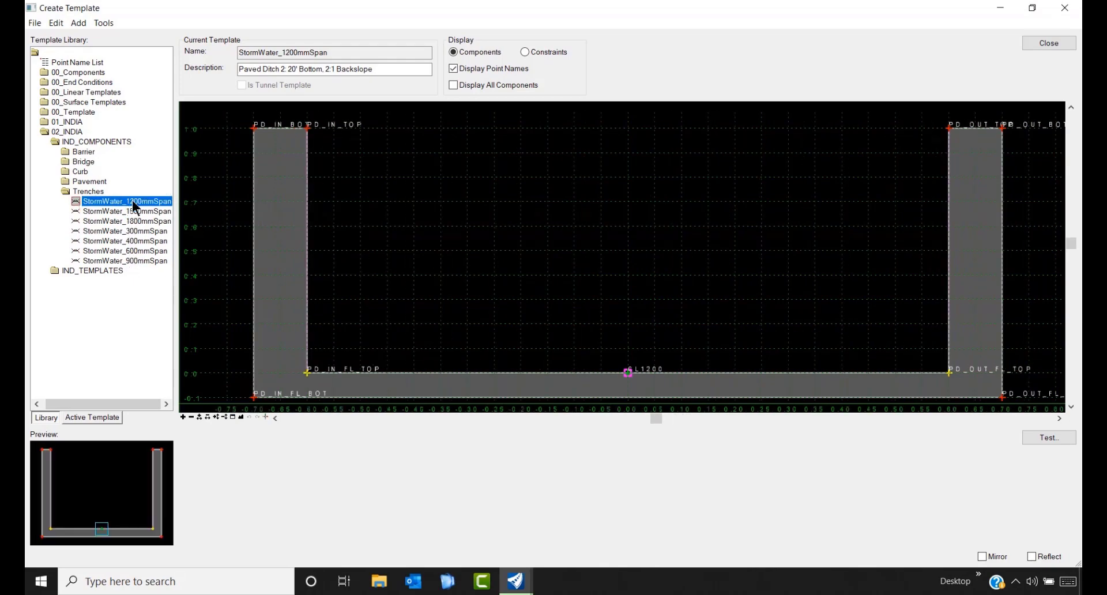
- Draw the trench's end-condition test with surface slope changed from -10.00% to 0, then collapse Trenches
{"action": "left_click", "coordinate": [1048, 439]}
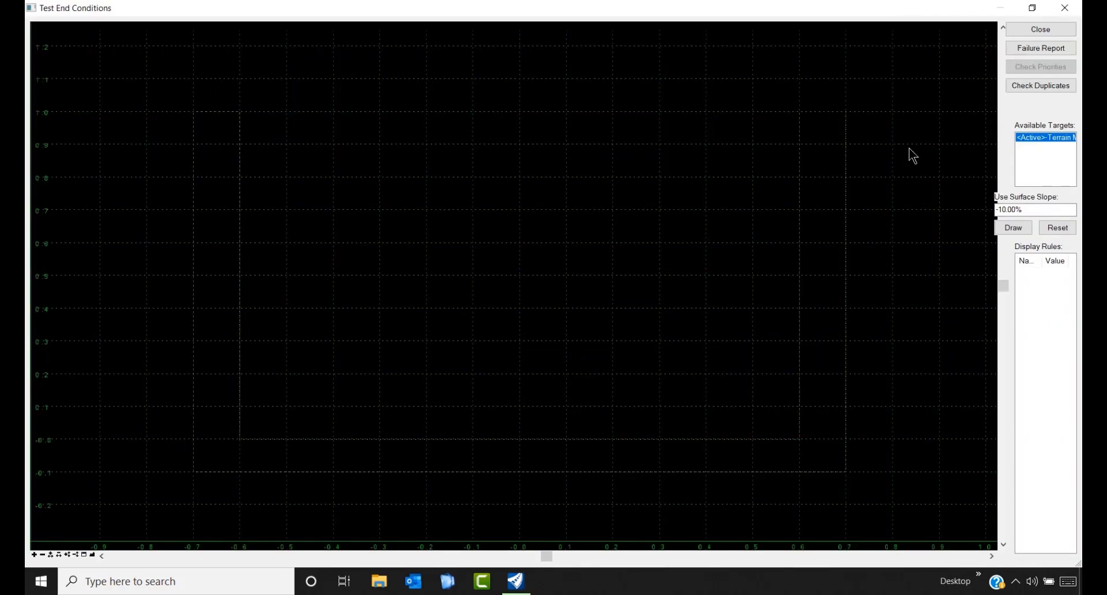
{"action": "left_click", "coordinate": [1021, 211]}
{"action": "left_click_drag", "start_coordinate": [1022, 211], "coordinate": [1001, 211]}
{"action": "type", "text": "0"}
{"action": "left_click", "coordinate": [1010, 228]}
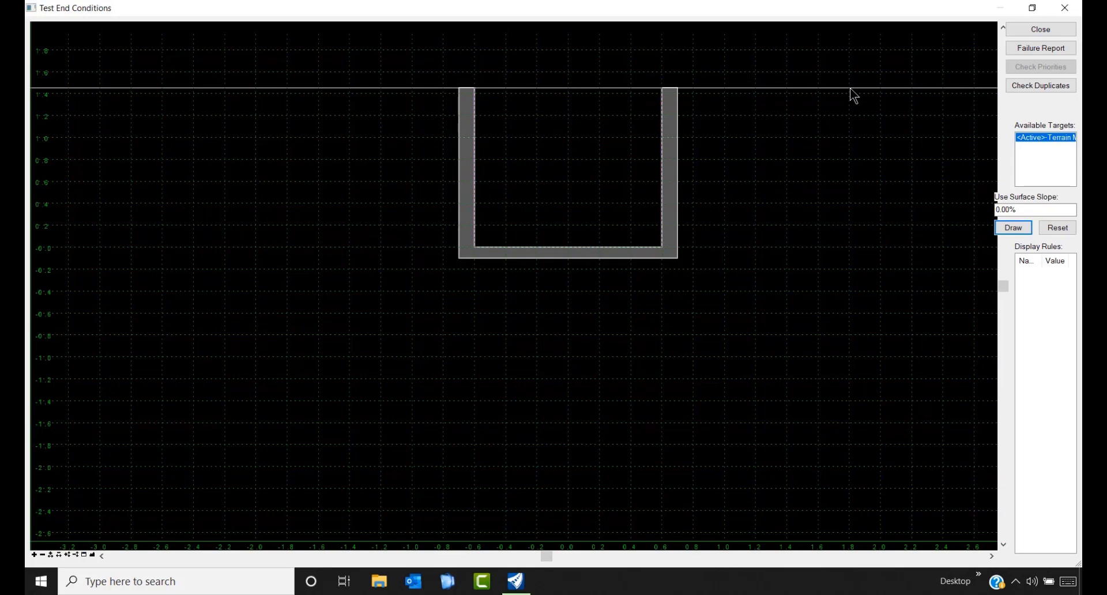
{"action": "key", "text": "Escape"}
{"action": "double_click", "coordinate": [66, 191]}
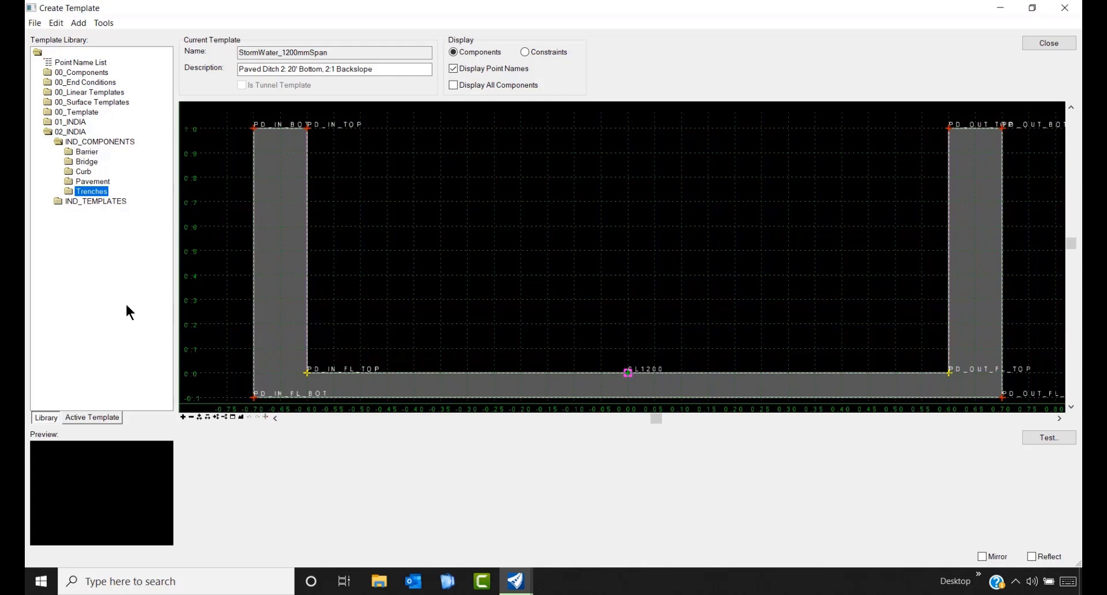
- Collapse IND_COMPONENTS and 02_INDIA, then close Create Template without saving changes
{"action": "double_click", "coordinate": [58, 140]}
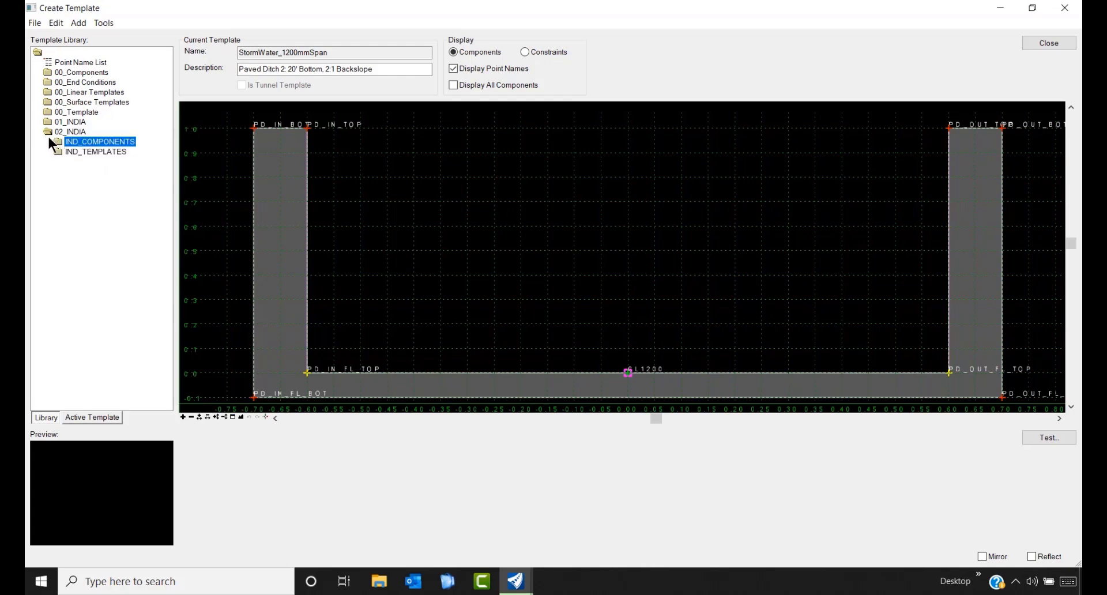
{"action": "double_click", "coordinate": [47, 132]}
{"action": "left_click", "coordinate": [1036, 47]}
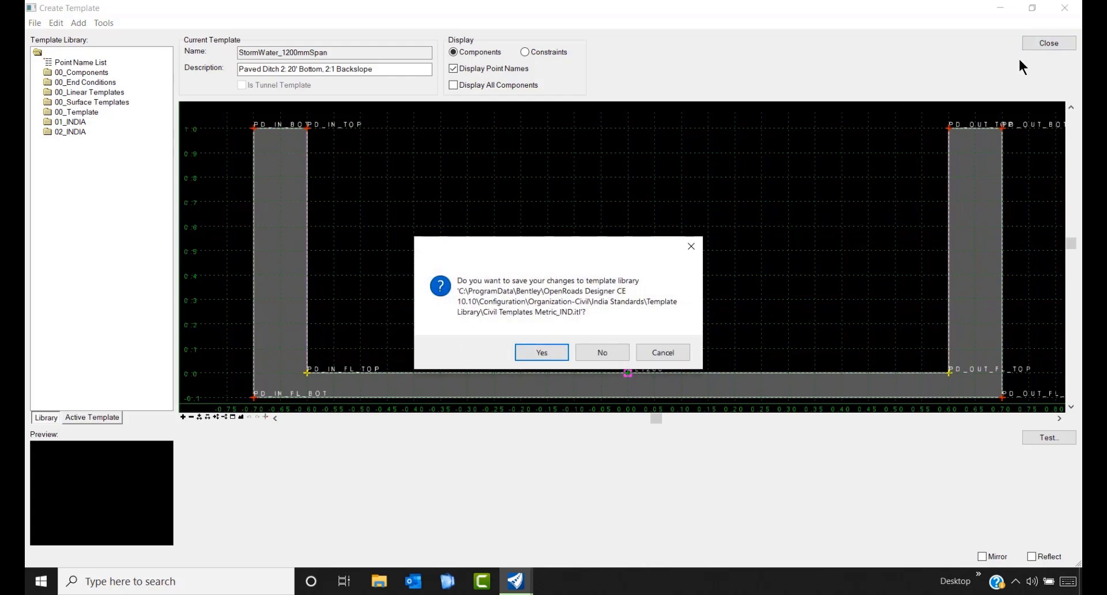
{"action": "left_click", "coordinate": [606, 360]}
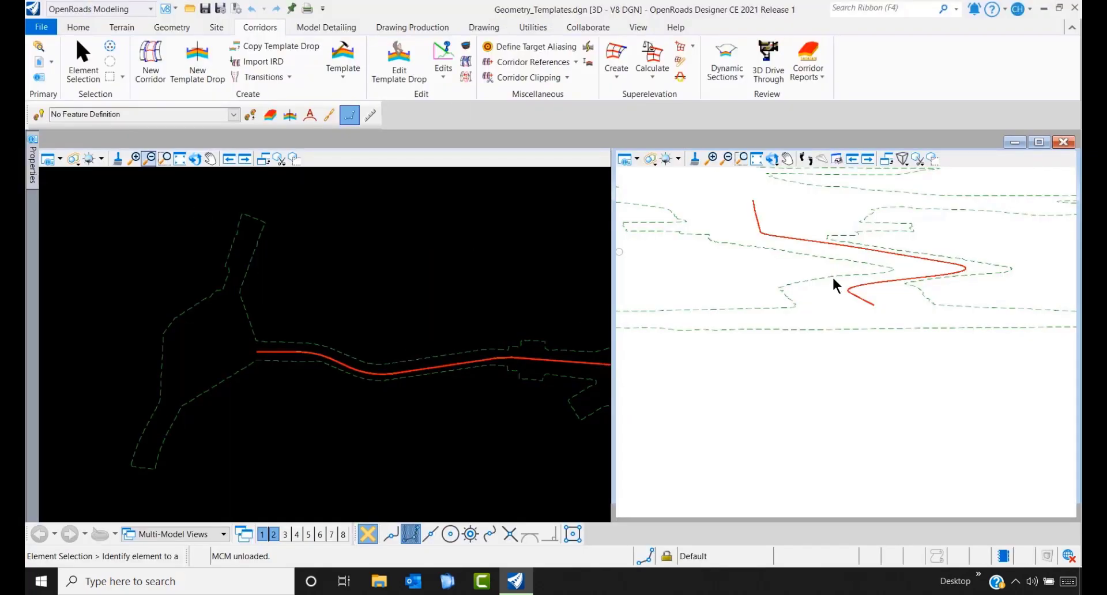
- Start a new corridor on the red centreline baseline using its active vertical profile
{"action": "left_click", "coordinate": [150, 62]}
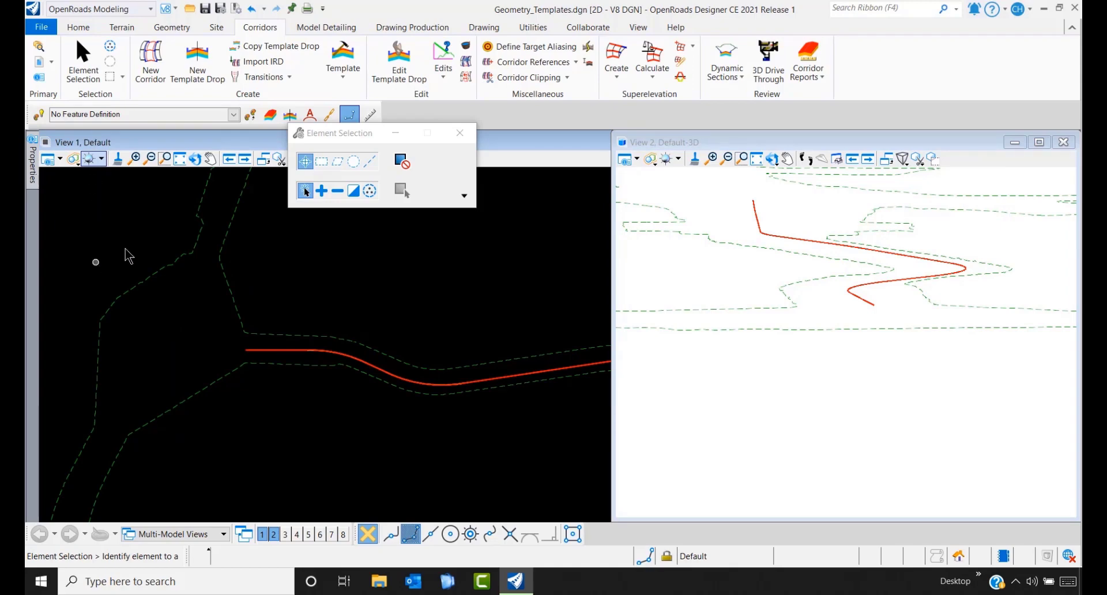
{"action": "left_click", "coordinate": [466, 133]}
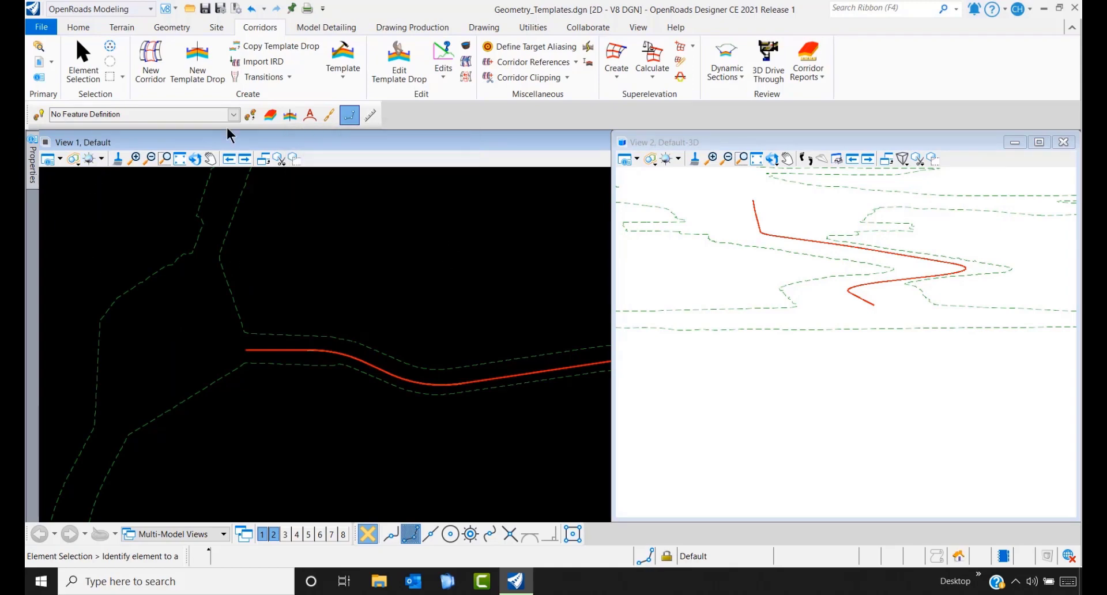
{"action": "left_click", "coordinate": [151, 58]}
{"action": "left_click", "coordinate": [279, 349]}
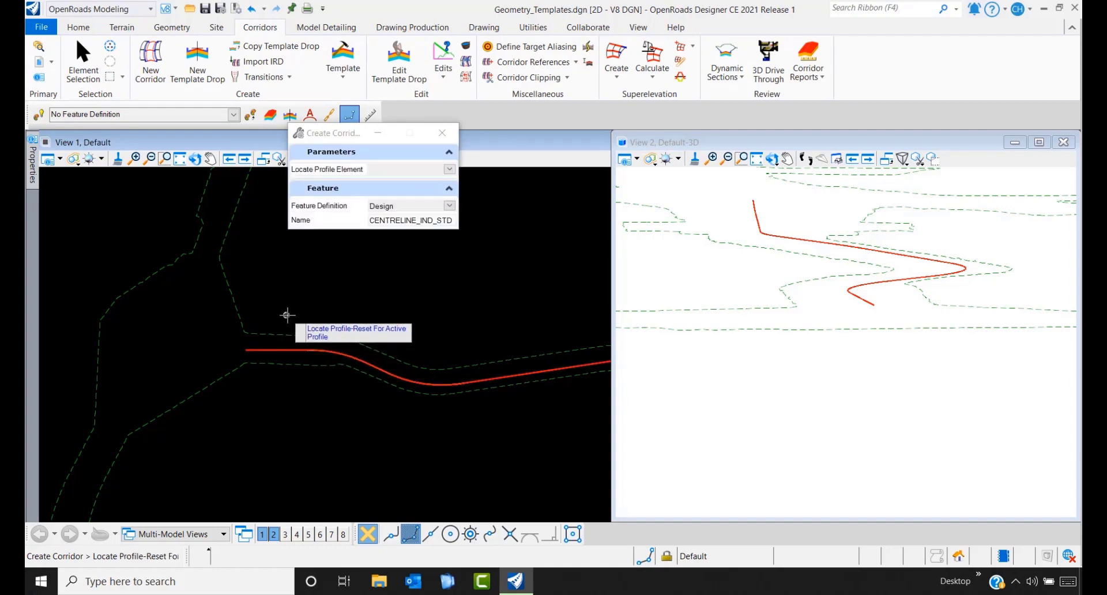
{"action": "right_click", "coordinate": [286, 314]}
- Accept the corridor name and pick Bridge_Unicamber_Ramp from 02_INDIA > IND_TEMPLATES > Bridges > UniCamber
{"action": "left_click", "coordinate": [286, 315]}
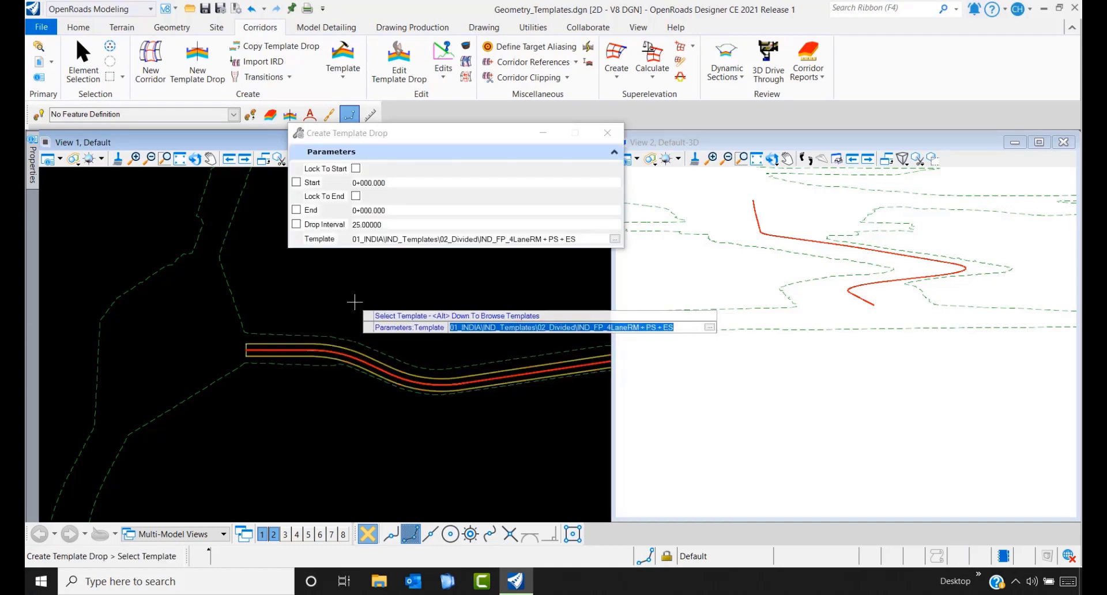
{"action": "key", "text": "alt+Down"}
{"action": "left_click", "coordinate": [290, 239]}
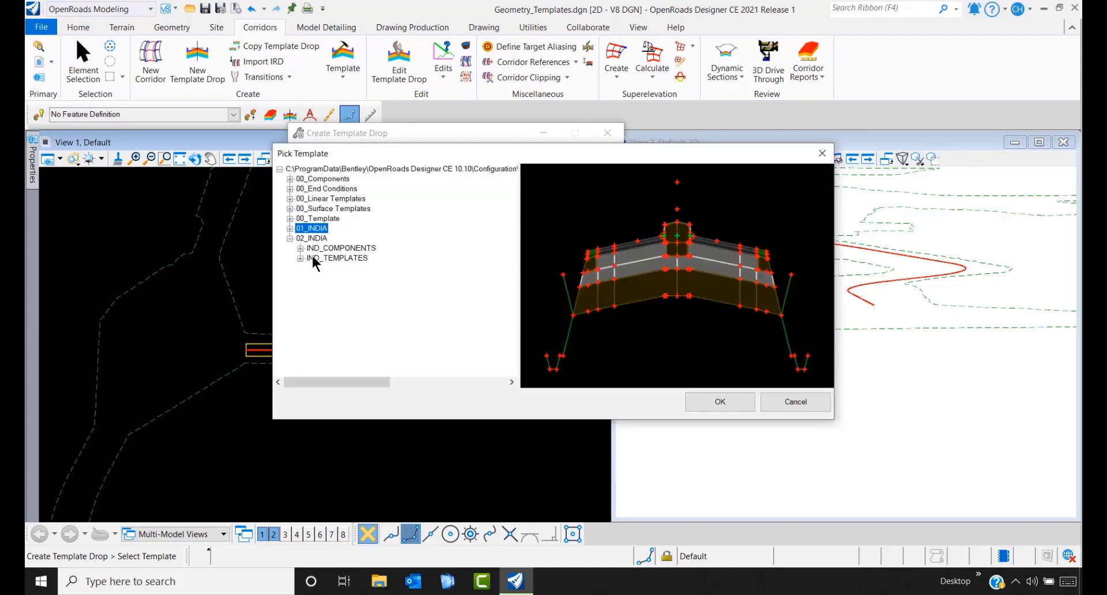
{"action": "left_click", "coordinate": [299, 258]}
{"action": "left_click", "coordinate": [310, 268]}
{"action": "left_click", "coordinate": [321, 288]}
{"action": "left_click", "coordinate": [403, 297]}
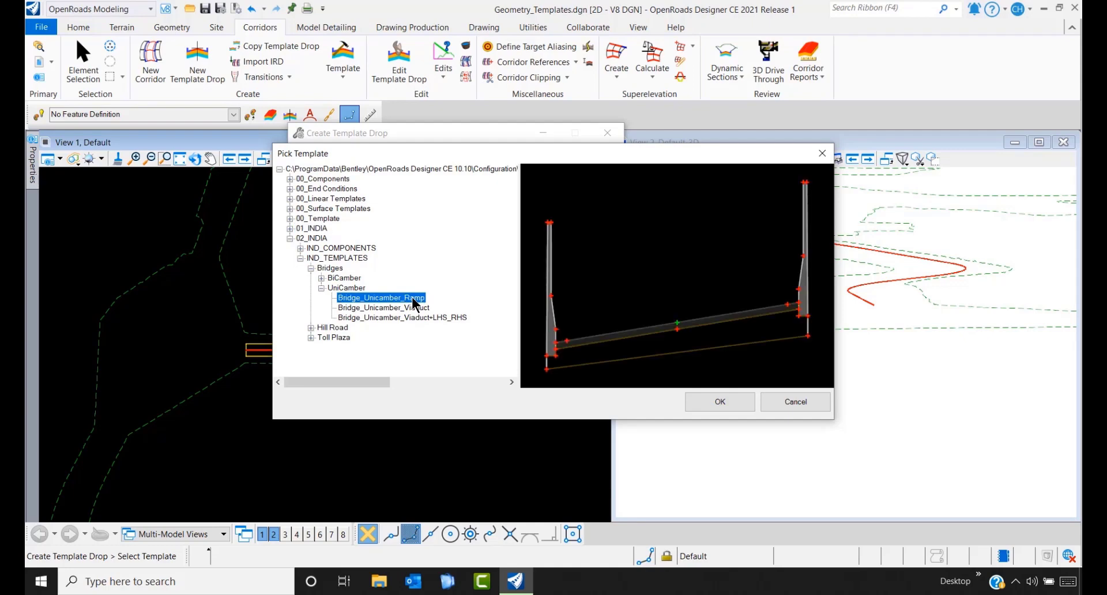
{"action": "left_click", "coordinate": [704, 403]}
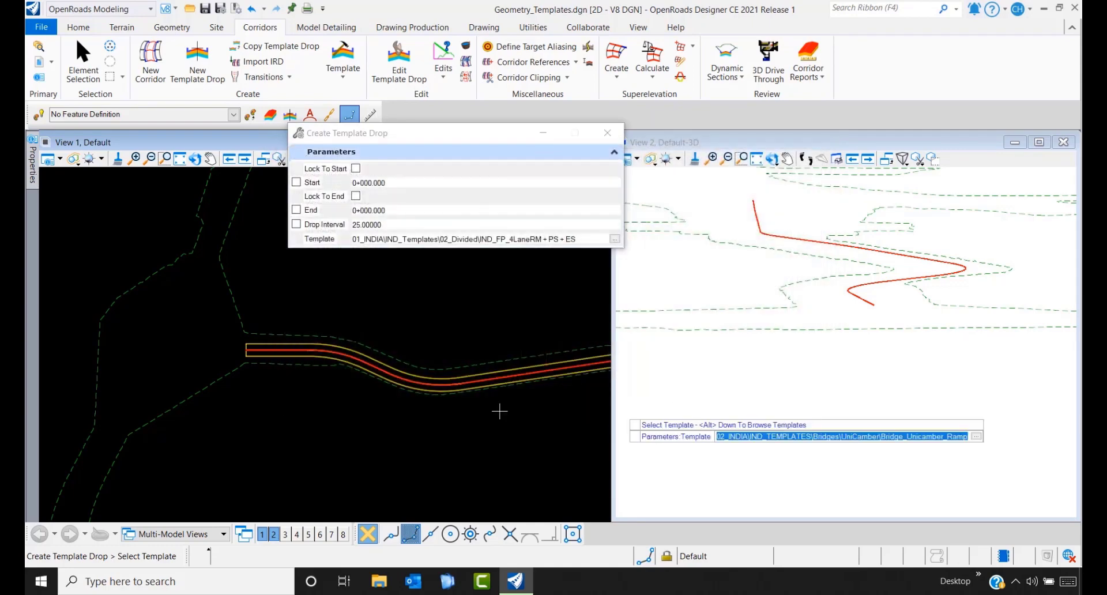
- Drop the template from station 0+000 to 2+365.042 at a 25 interval
{"action": "left_click", "coordinate": [268, 420]}
{"action": "scroll", "coordinate": [254, 418], "scroll_direction": "down", "scroll_amount": 2}
{"action": "left_click", "coordinate": [250, 419]}
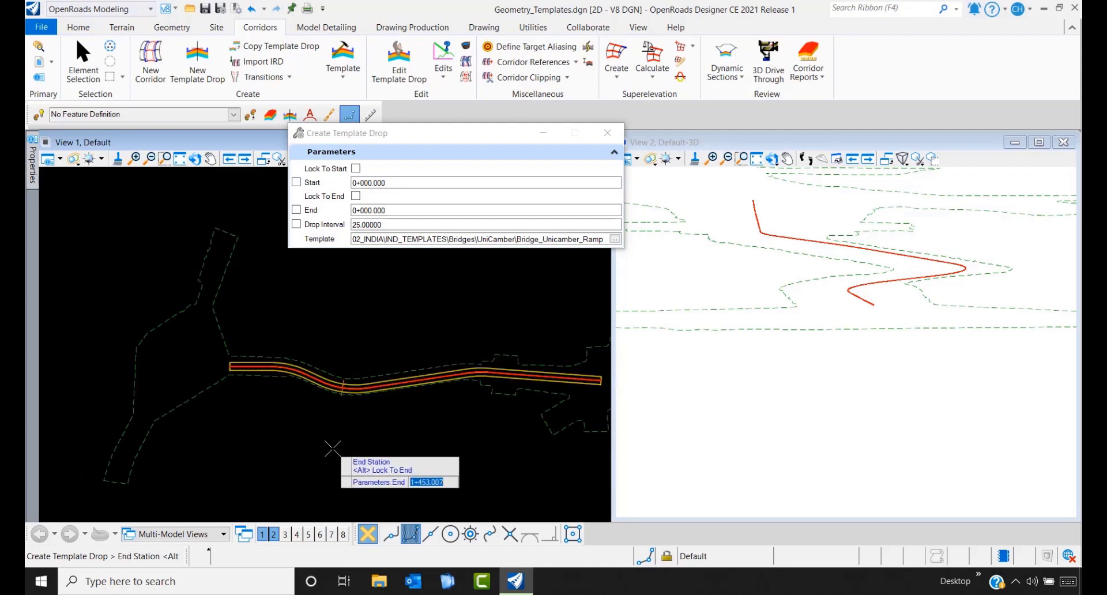
{"action": "scroll", "coordinate": [333, 448], "scroll_direction": "up", "scroll_amount": 1}
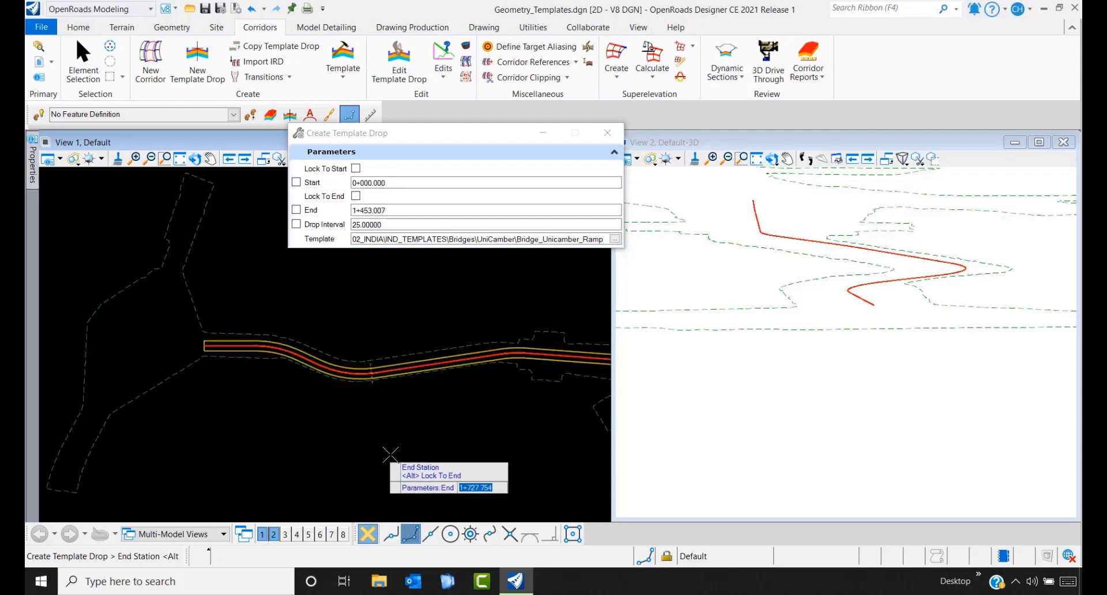
{"action": "left_click", "coordinate": [449, 458]}
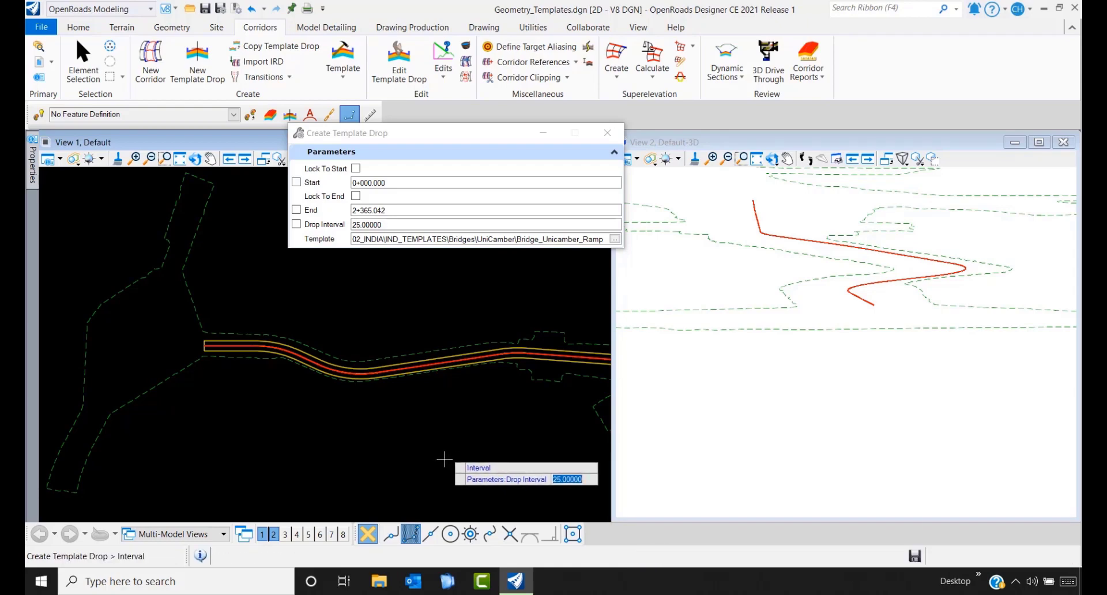
{"action": "left_click", "coordinate": [444, 459]}
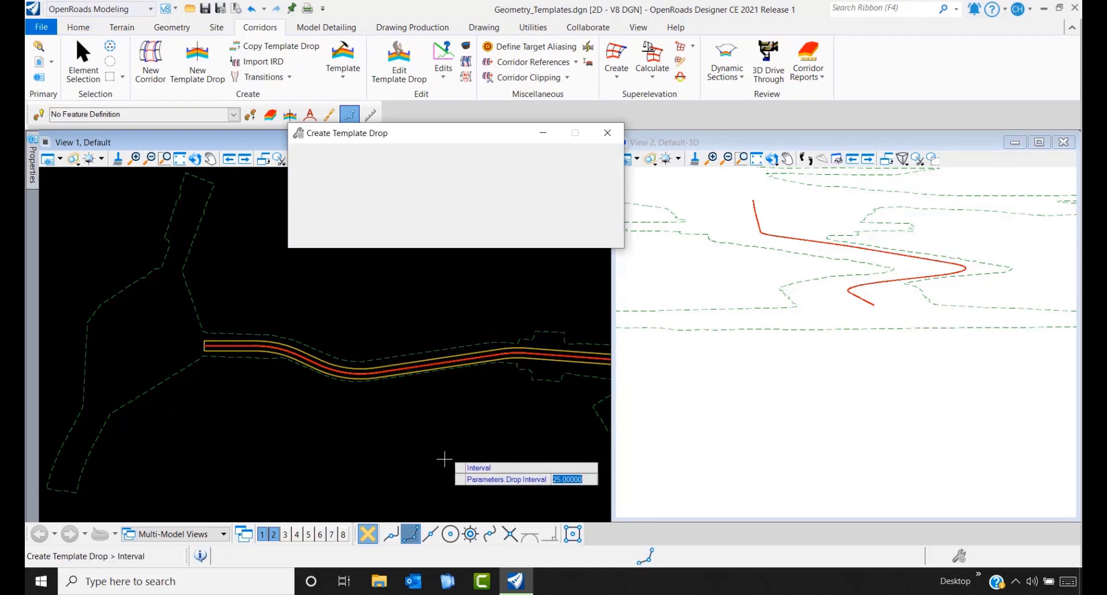
- Finish the template drop command and snap View 2 to an isometric view
{"action": "left_click", "coordinate": [857, 313]}
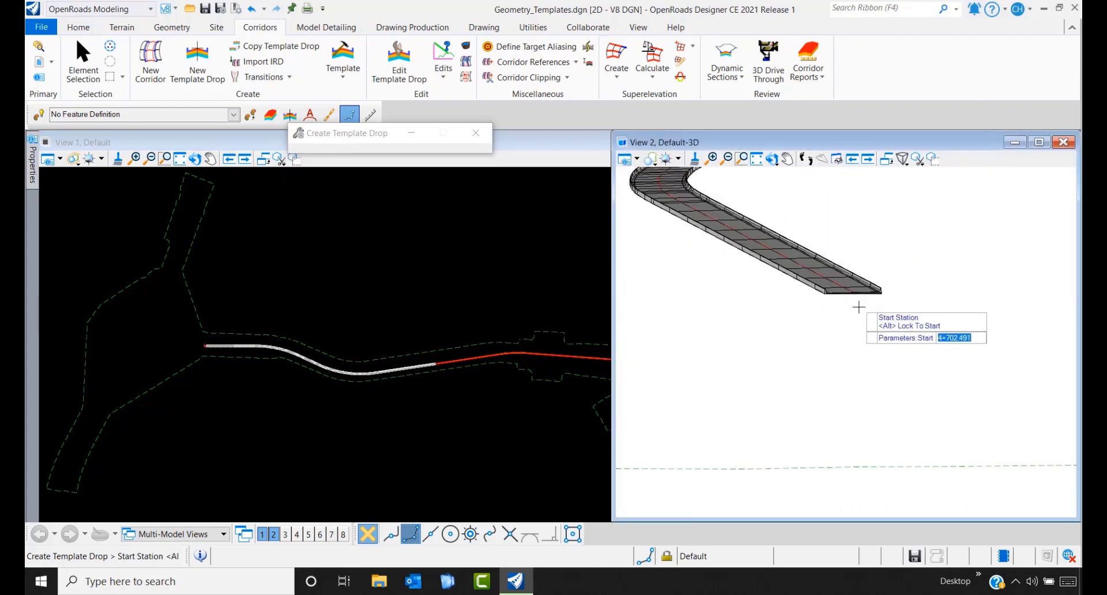
{"action": "mouse_move", "coordinate": [874, 318]}
{"action": "middle_mouse_down", "text": "shift"}
{"action": "mouse_move", "coordinate": [884, 323]}
{"action": "mouse_move", "coordinate": [877, 299]}
{"action": "mouse_move", "coordinate": [876, 309]}
{"action": "middle_mouse_up", "text": "shift"}
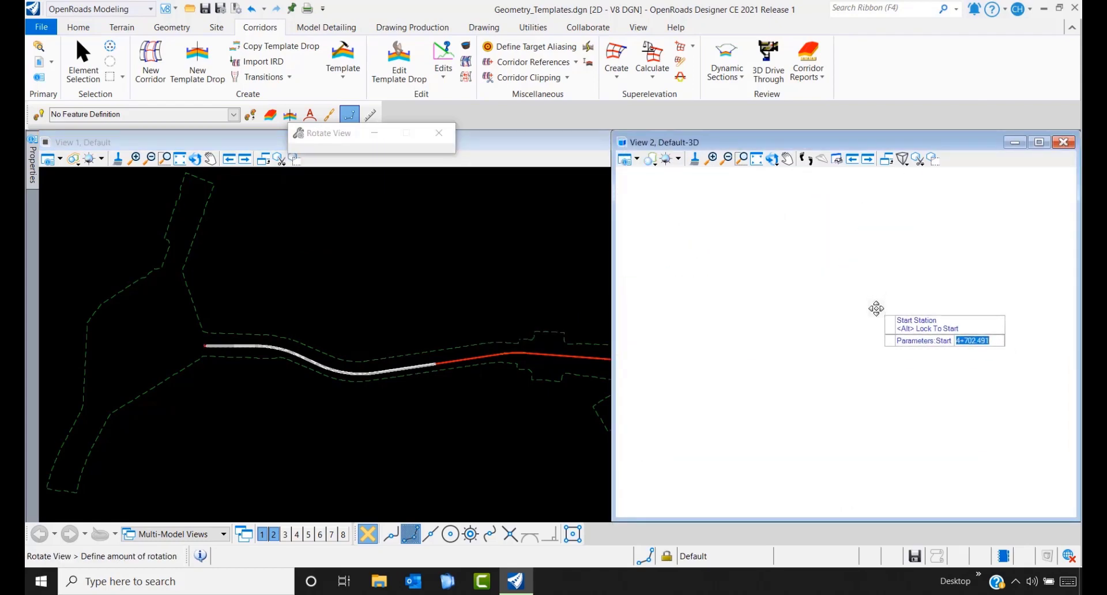
{"action": "left_click", "coordinate": [876, 309]}
{"action": "key", "text": "Escape"}
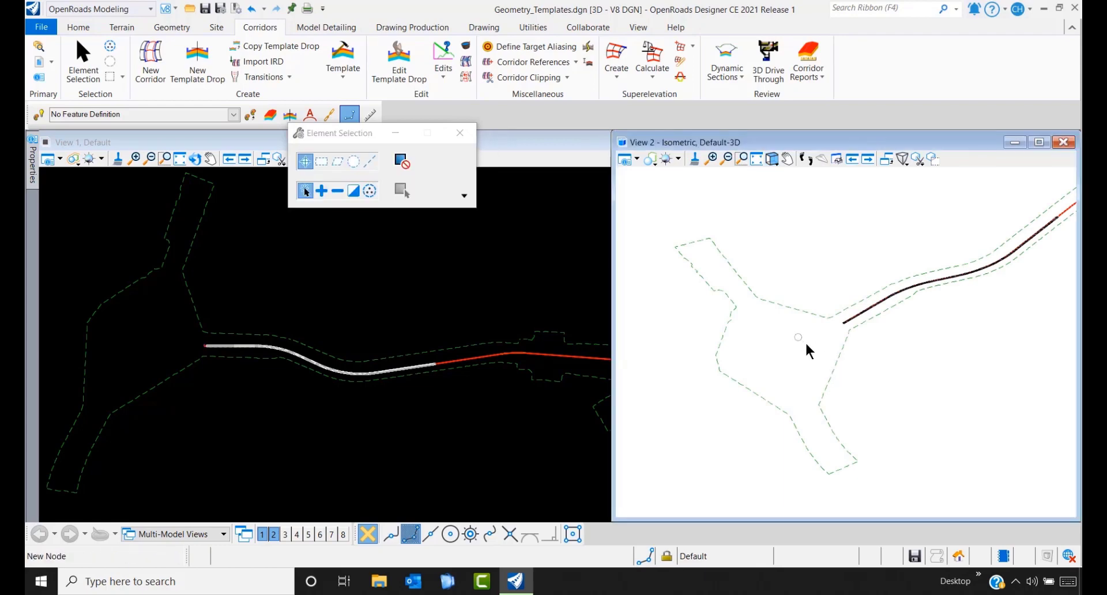
- Orbit and zoom View 2 to inspect the curving bridge deck with its edge curbs
{"action": "middle_click_drag", "start_coordinate": [804, 343], "coordinate": [892, 301], "text": "shift"}
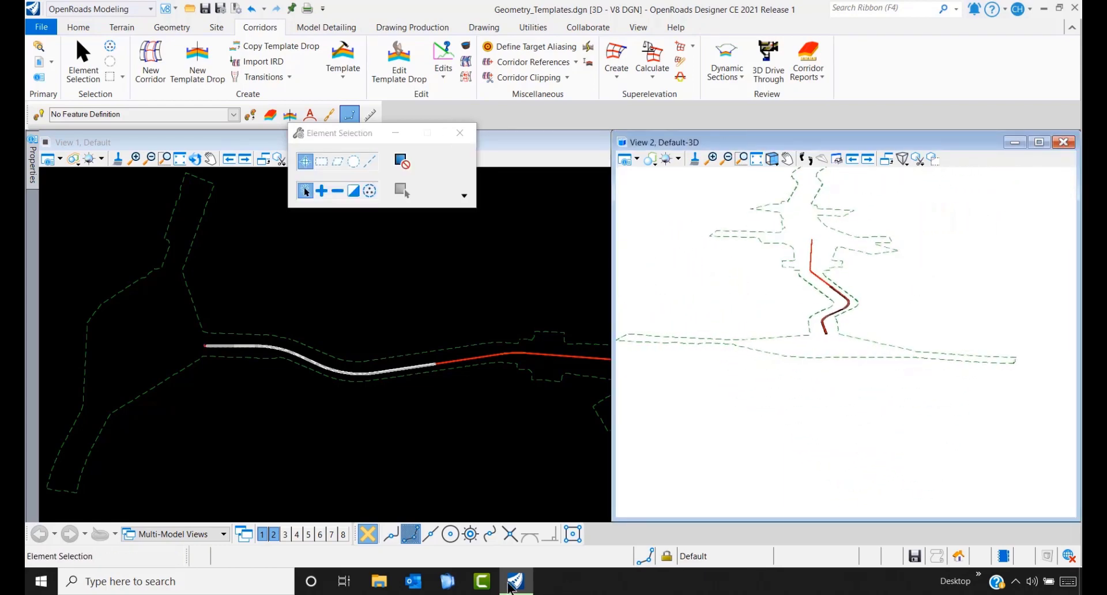
{"action": "scroll", "coordinate": [826, 340], "scroll_direction": "up", "scroll_amount": 6}
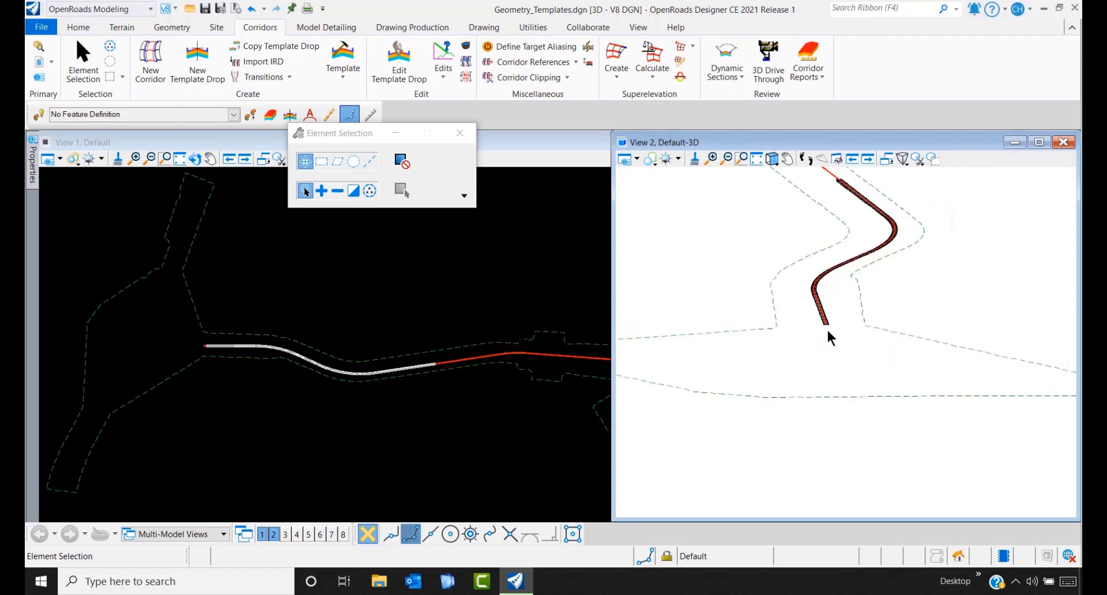
{"action": "middle_click_drag", "start_coordinate": [816, 332], "coordinate": [791, 348], "text": "shift"}
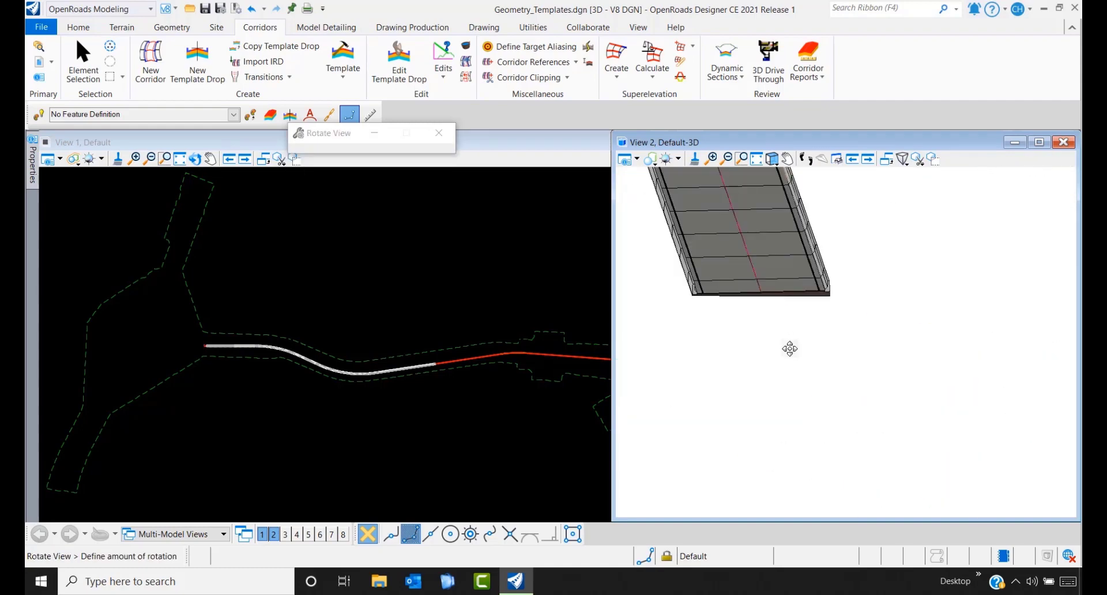
{"action": "right_click", "coordinate": [790, 305]}
{"action": "scroll", "coordinate": [788, 296], "scroll_direction": "up", "scroll_amount": 4}
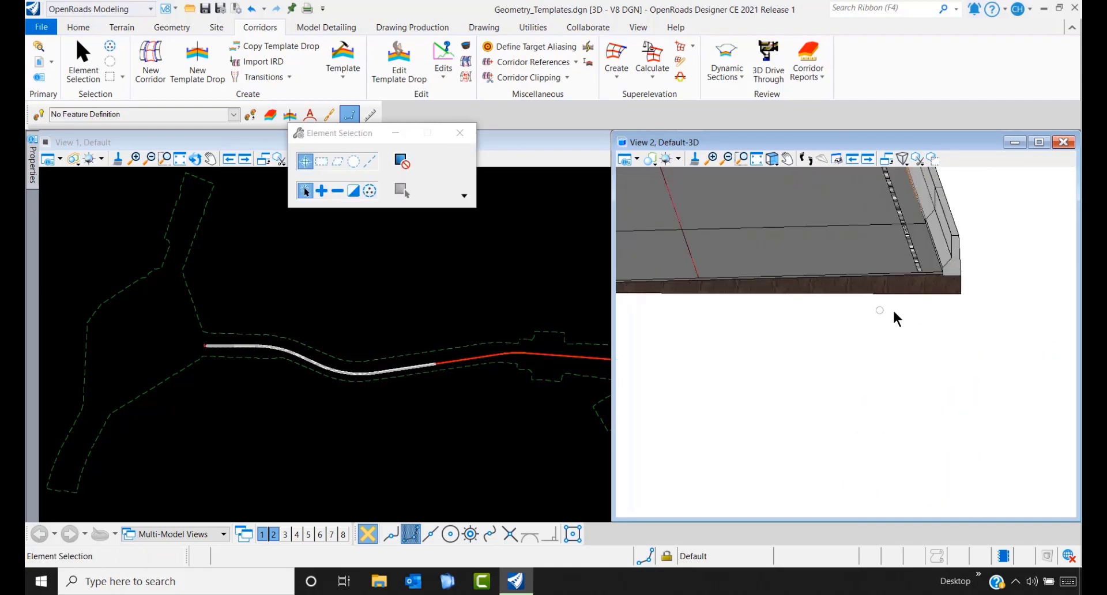
{"action": "scroll", "coordinate": [893, 312], "scroll_direction": "down", "scroll_amount": 2}
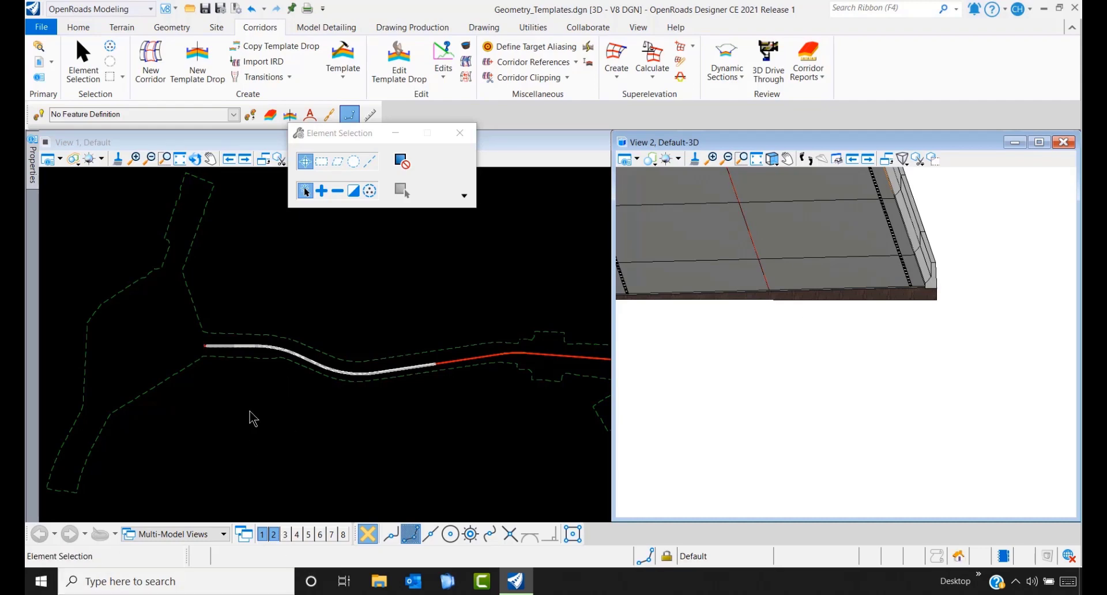
{"action": "left_click", "coordinate": [448, 365]}
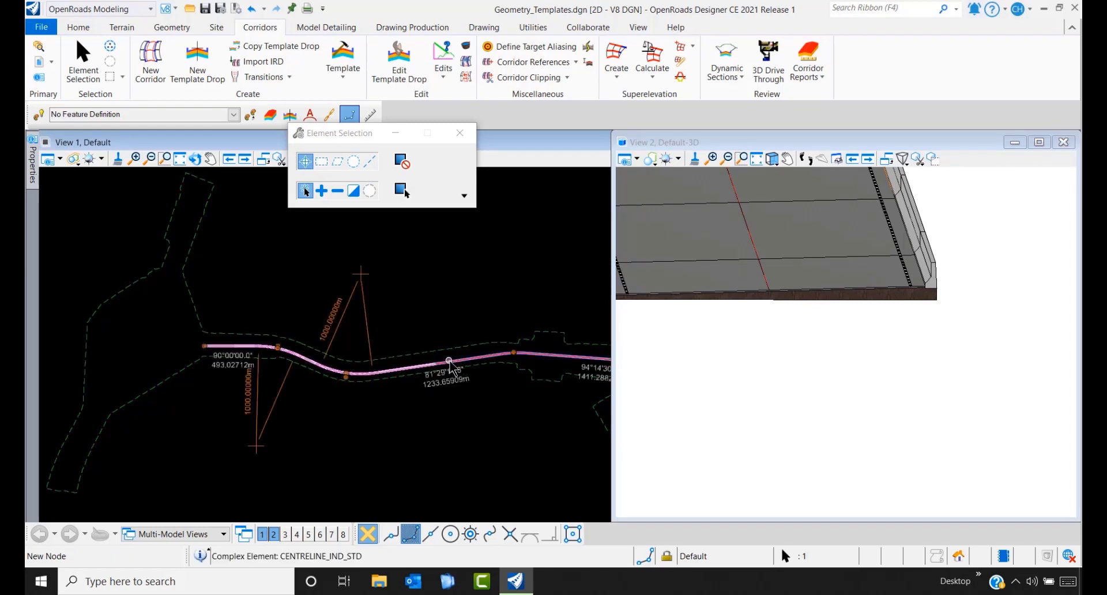
- Open the centreline's profile model in View 3 and set CENTRELINE_IND_STD1 as the active profile
{"action": "mouse_move", "coordinate": [451, 361]}
{"action": "left_click", "coordinate": [490, 358]}
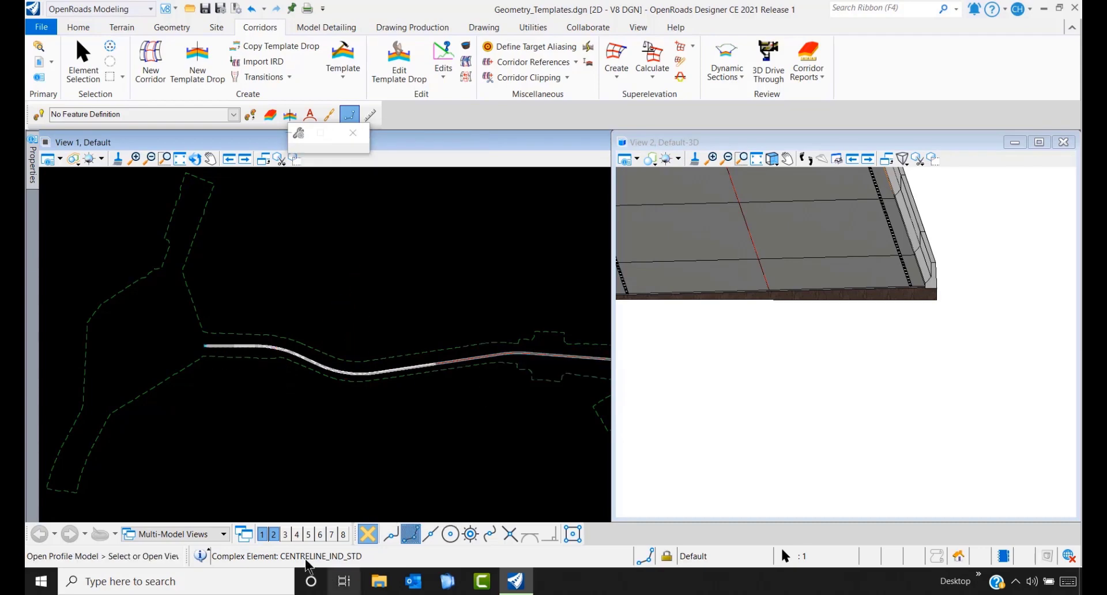
{"action": "left_click", "coordinate": [284, 534]}
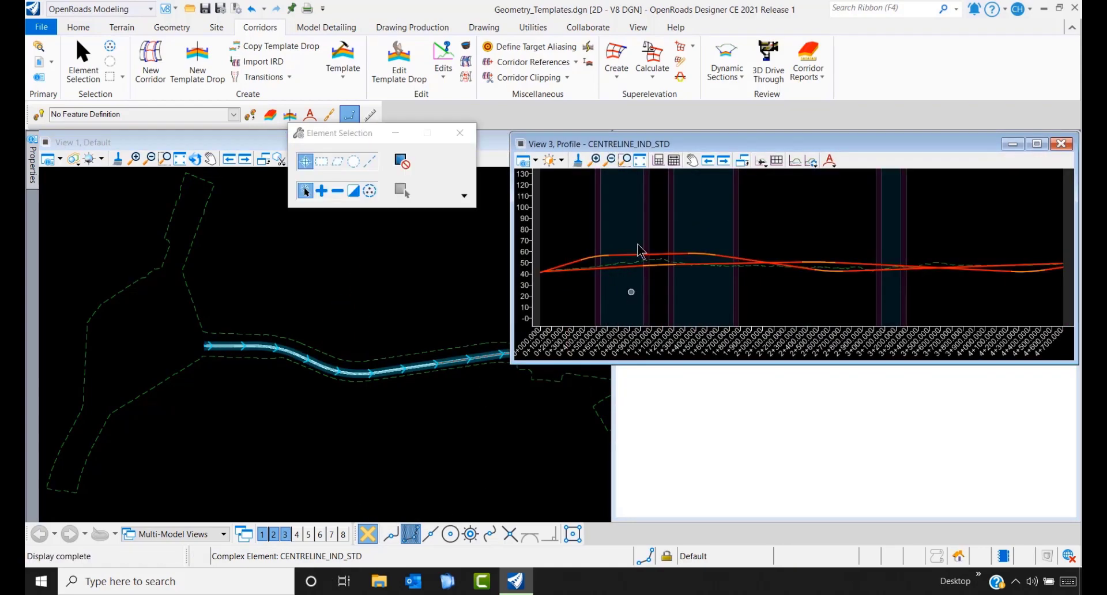
{"action": "scroll", "coordinate": [766, 299], "scroll_direction": "up", "scroll_amount": 3}
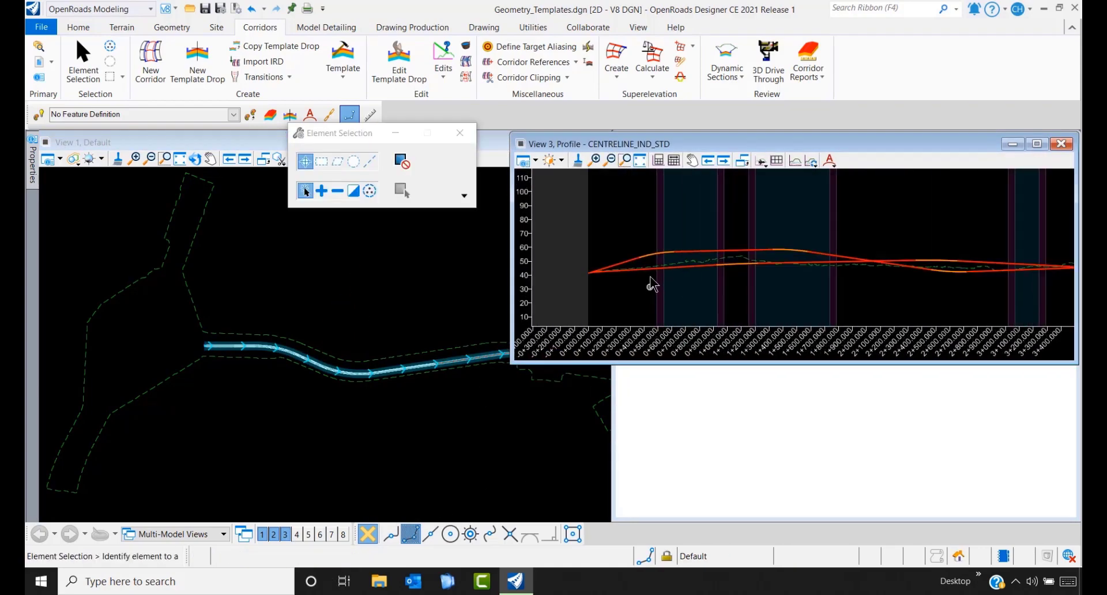
{"action": "left_click", "coordinate": [710, 266]}
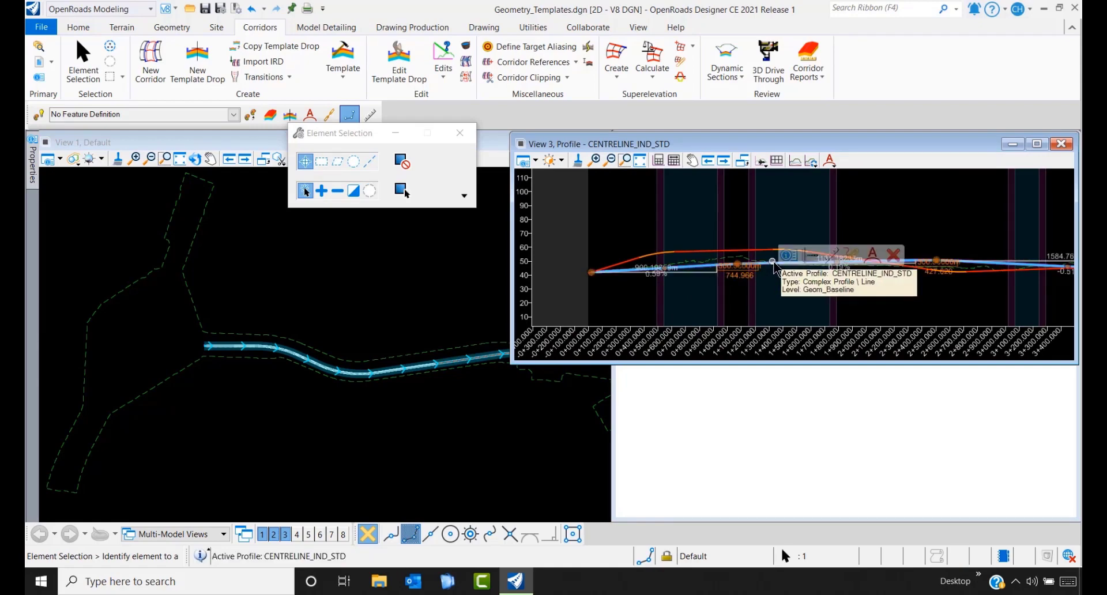
{"action": "mouse_move", "coordinate": [774, 267]}
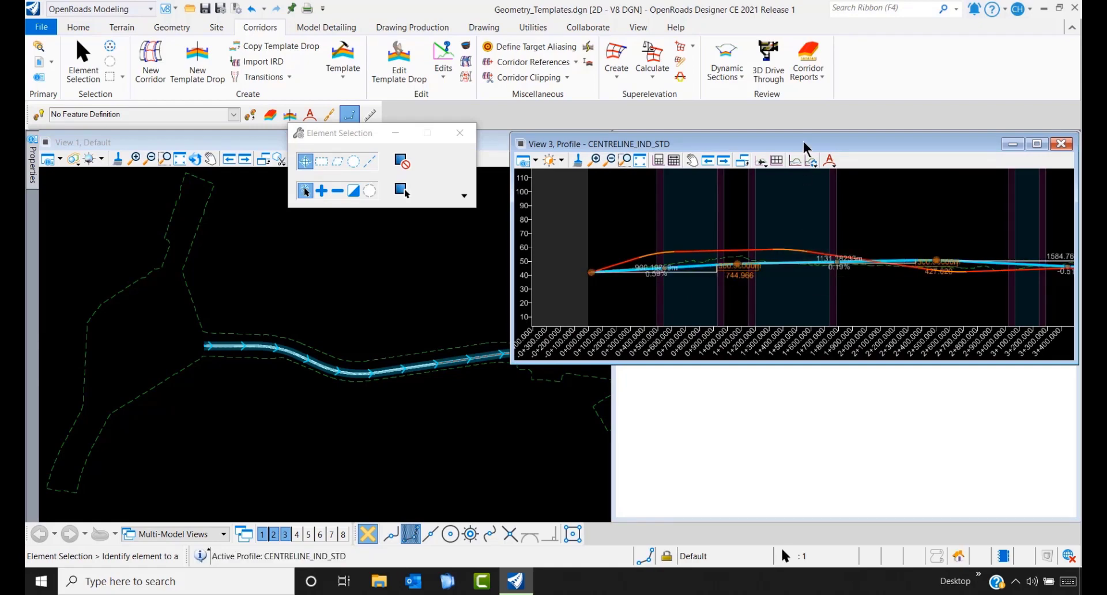
{"action": "left_click_drag", "start_coordinate": [803, 149], "coordinate": [377, 188]}
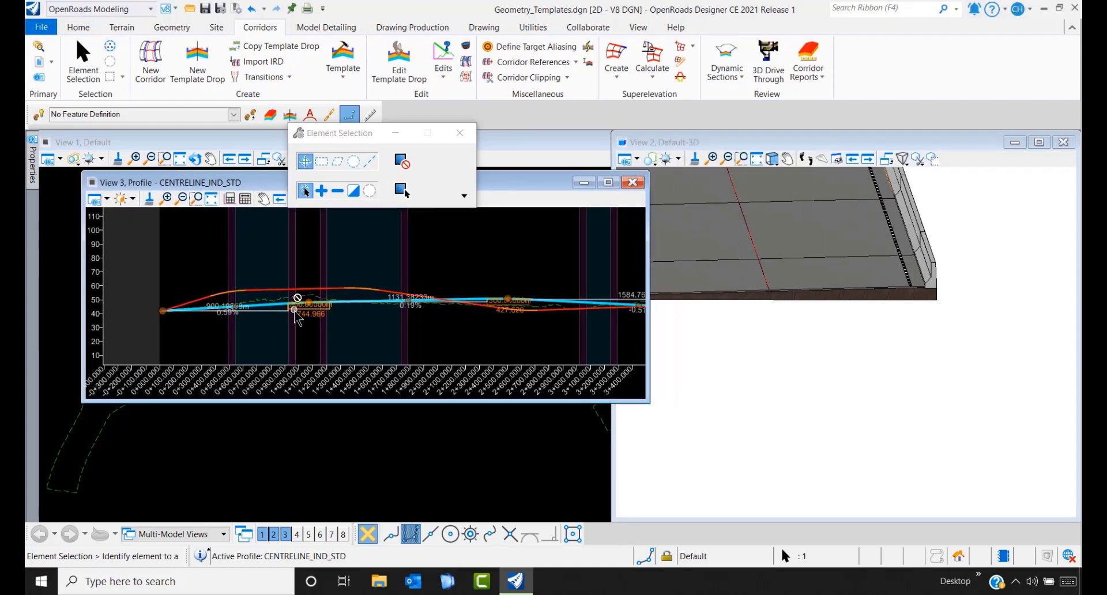
{"action": "left_click", "coordinate": [257, 291]}
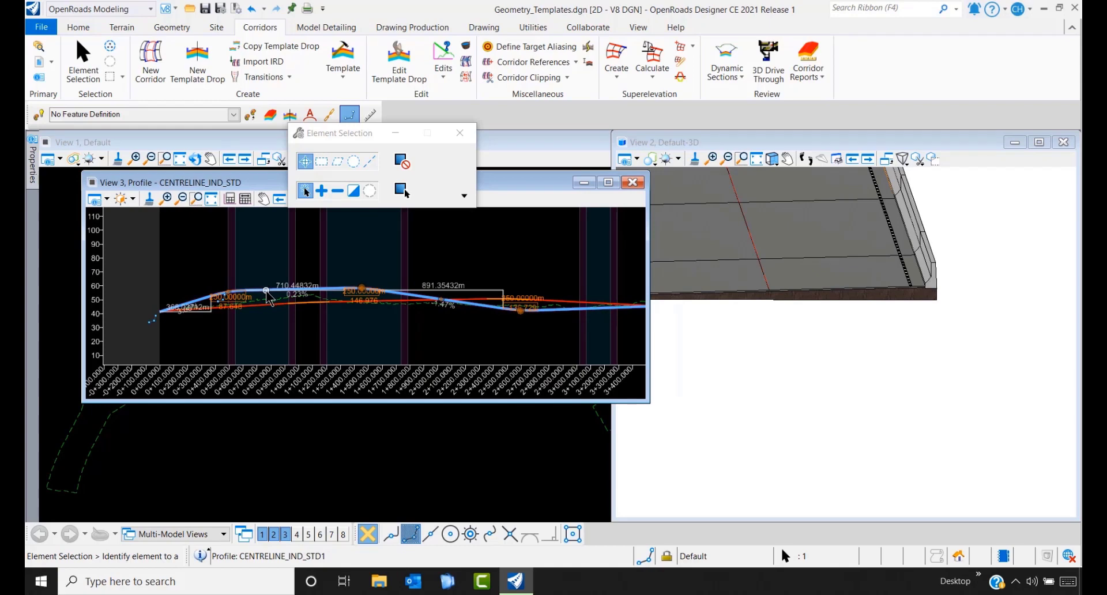
{"action": "mouse_move", "coordinate": [267, 296]}
{"action": "left_click", "coordinate": [303, 285]}
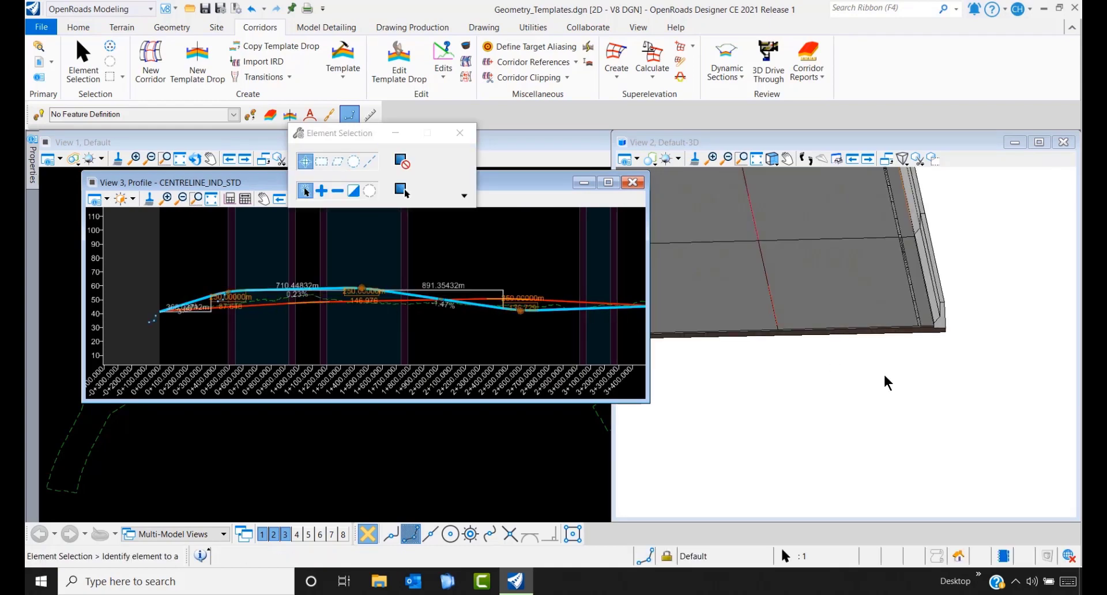
- Tilt and orbit the 3D corridor to inspect the ramp, then close the View 3 profile window
{"action": "left_click", "coordinate": [905, 381]}
{"action": "scroll", "coordinate": [898, 386], "scroll_direction": "down", "scroll_amount": 4}
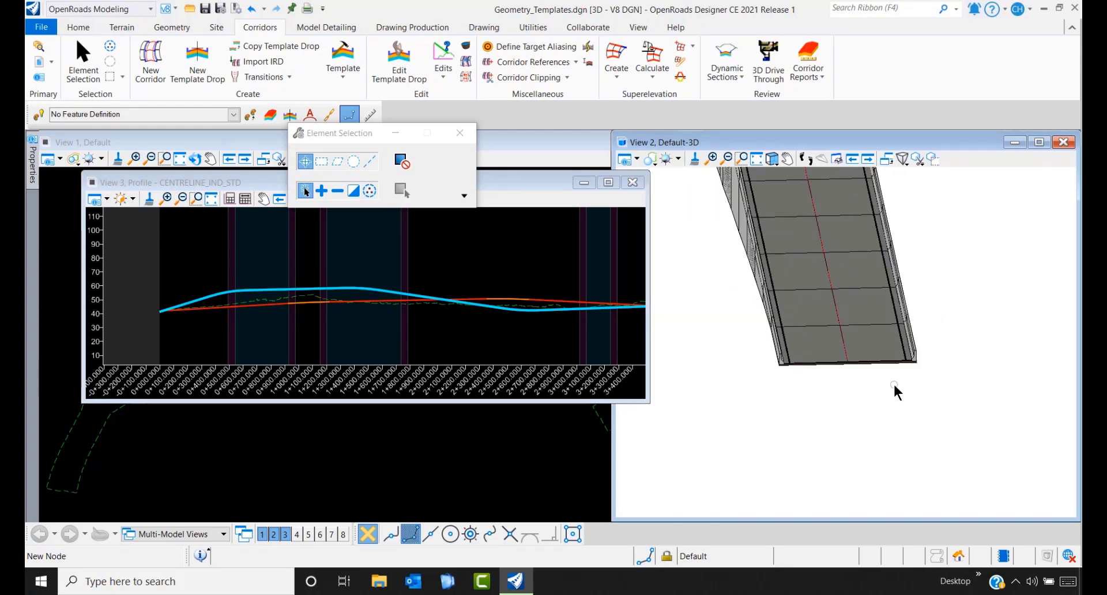
{"action": "scroll", "coordinate": [894, 386], "scroll_direction": "down", "scroll_amount": 3}
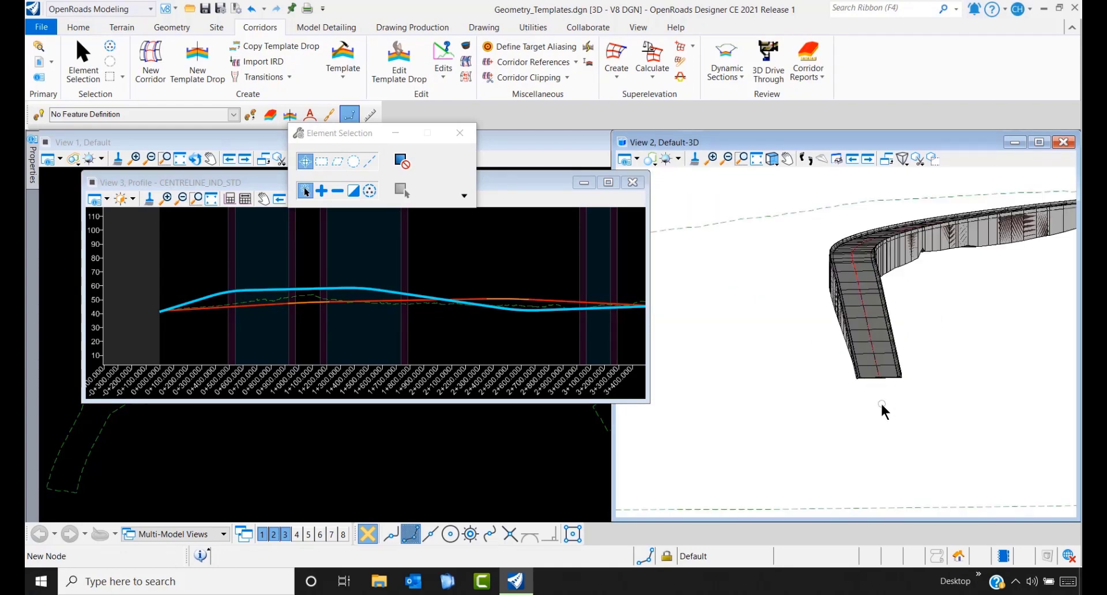
{"action": "middle_click_drag", "start_coordinate": [860, 405], "coordinate": [860, 407], "text": "shift"}
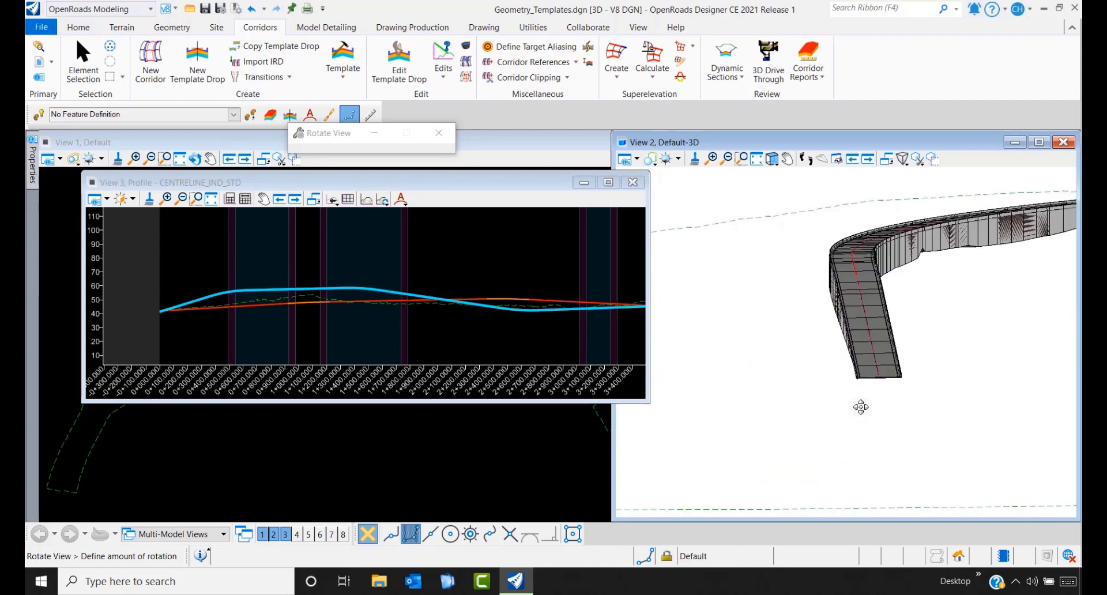
{"action": "right_click", "coordinate": [858, 403]}
{"action": "scroll", "coordinate": [862, 375], "scroll_direction": "up", "scroll_amount": 3}
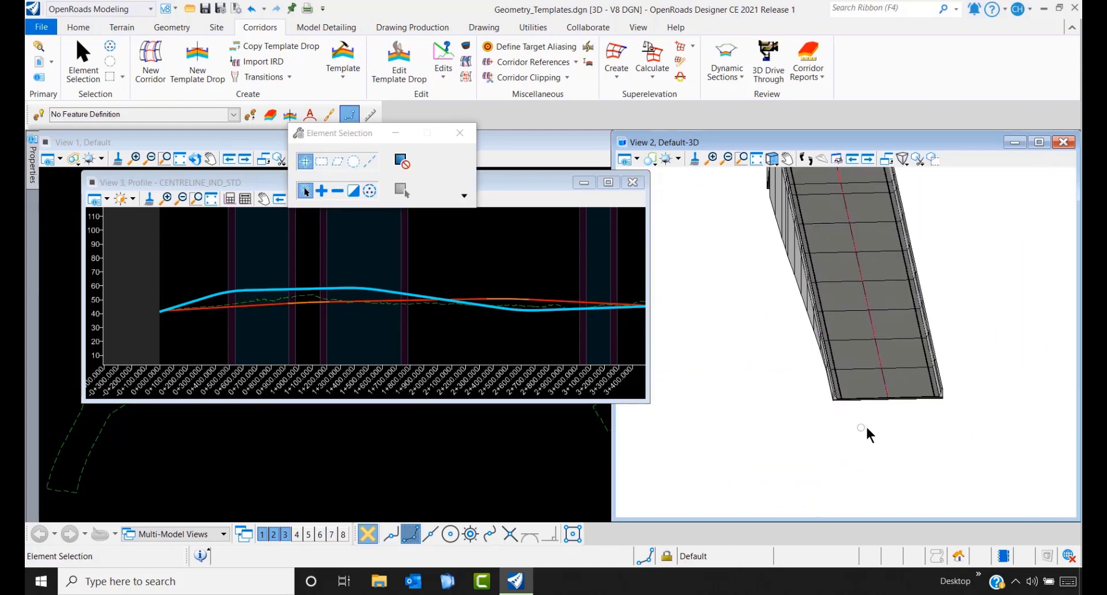
{"action": "middle_click_drag", "start_coordinate": [894, 410], "coordinate": [900, 421], "text": "shift"}
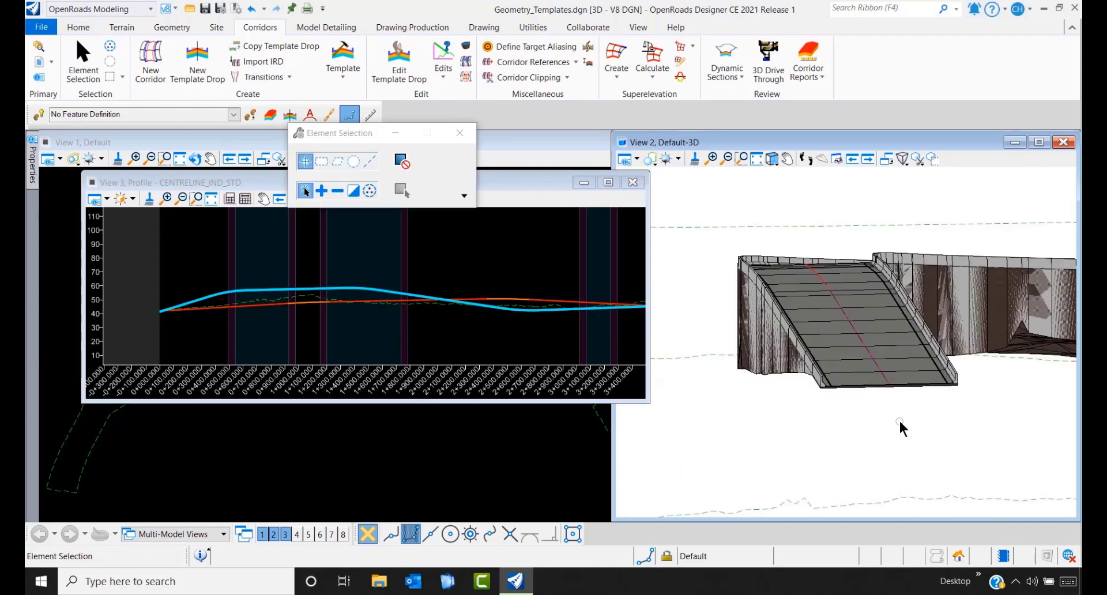
{"action": "scroll", "coordinate": [903, 389], "scroll_direction": "up", "scroll_amount": 5}
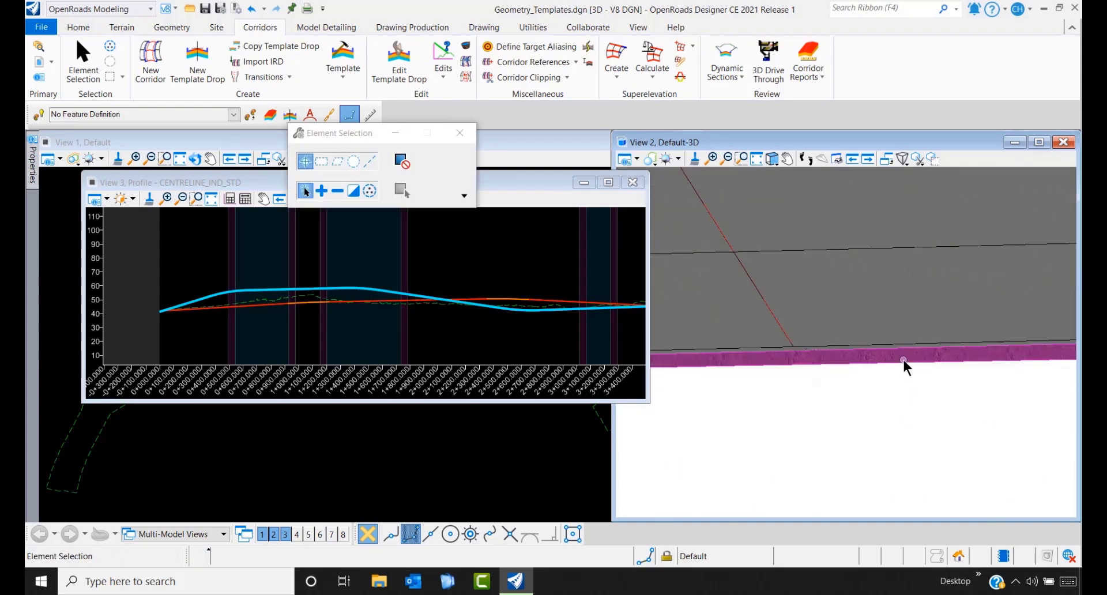
{"action": "scroll", "coordinate": [904, 360], "scroll_direction": "down", "scroll_amount": 6}
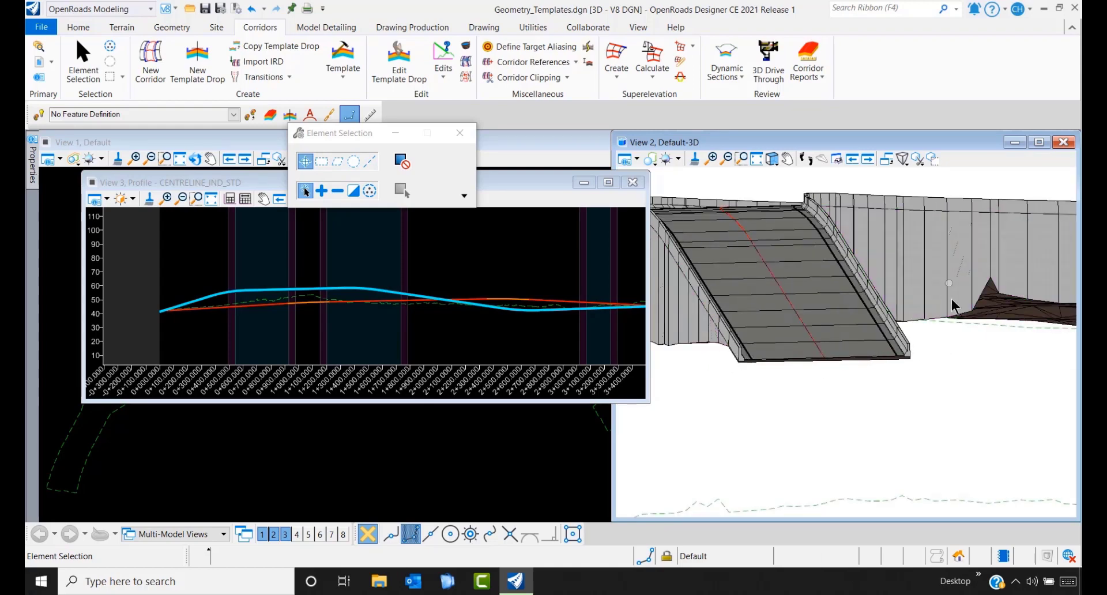
{"action": "scroll", "coordinate": [833, 332], "scroll_direction": "down", "scroll_amount": 2}
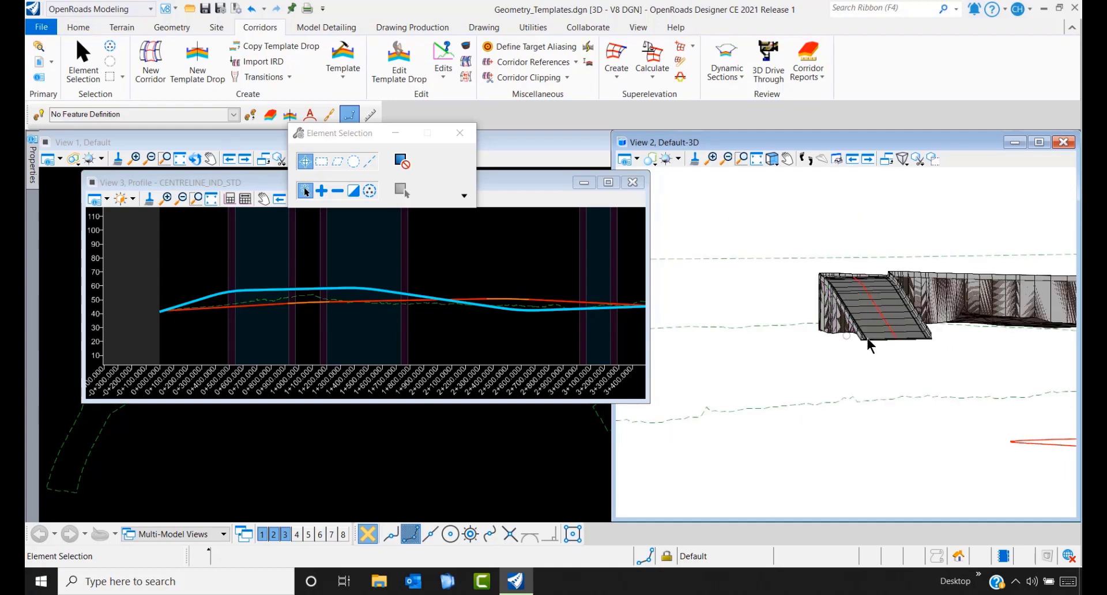
{"action": "left_click", "coordinate": [632, 182]}
{"action": "scroll", "coordinate": [514, 364], "scroll_direction": "up", "scroll_amount": 4}
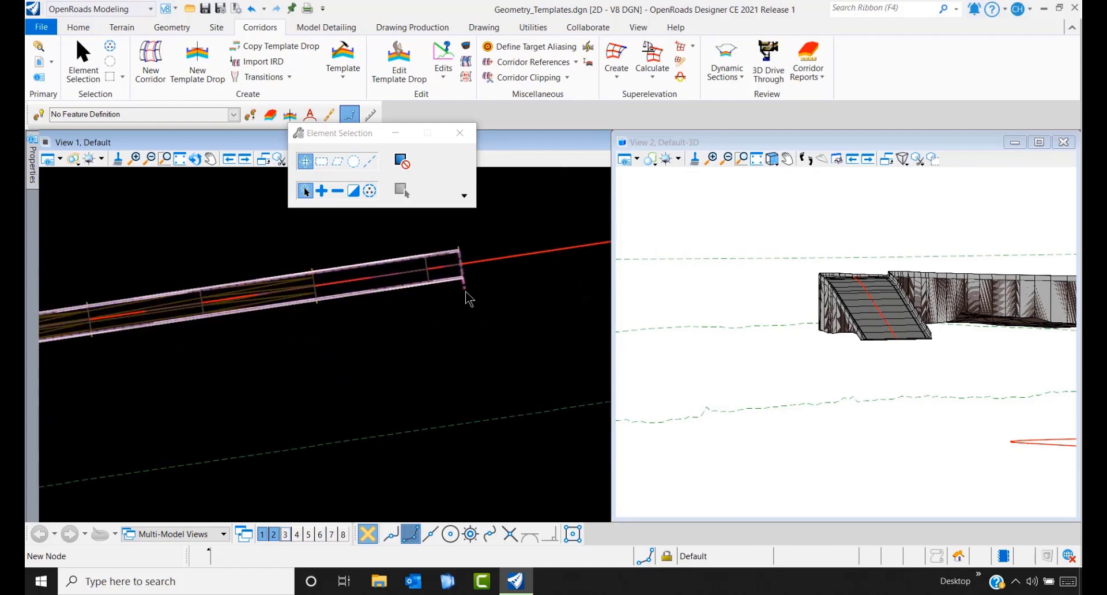
- Shorten the ramp template drop to end at station 0+673.645 and check it in View 2
{"action": "left_click", "coordinate": [472, 296]}
{"action": "scroll", "coordinate": [472, 296], "scroll_direction": "down", "scroll_amount": 4}
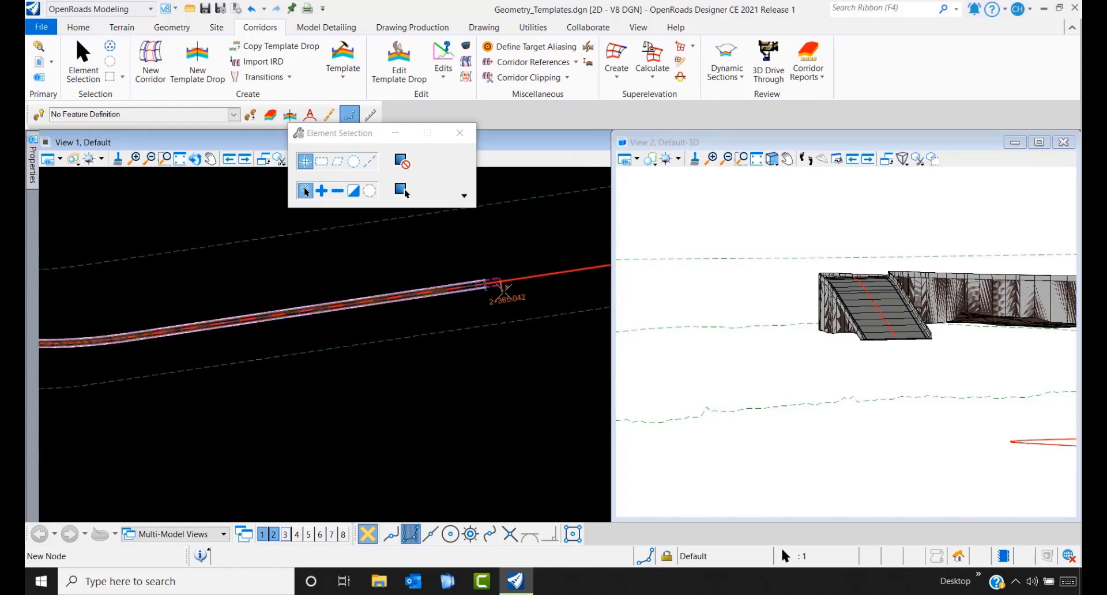
{"action": "scroll", "coordinate": [189, 319], "scroll_direction": "down", "scroll_amount": 4}
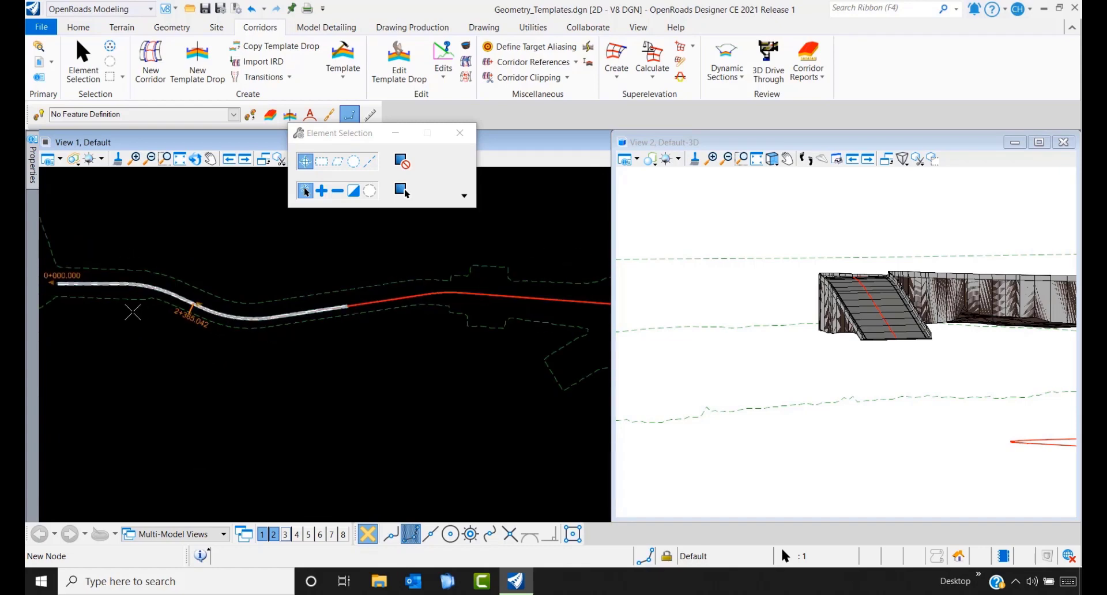
{"action": "scroll", "coordinate": [146, 312], "scroll_direction": "up", "scroll_amount": 1}
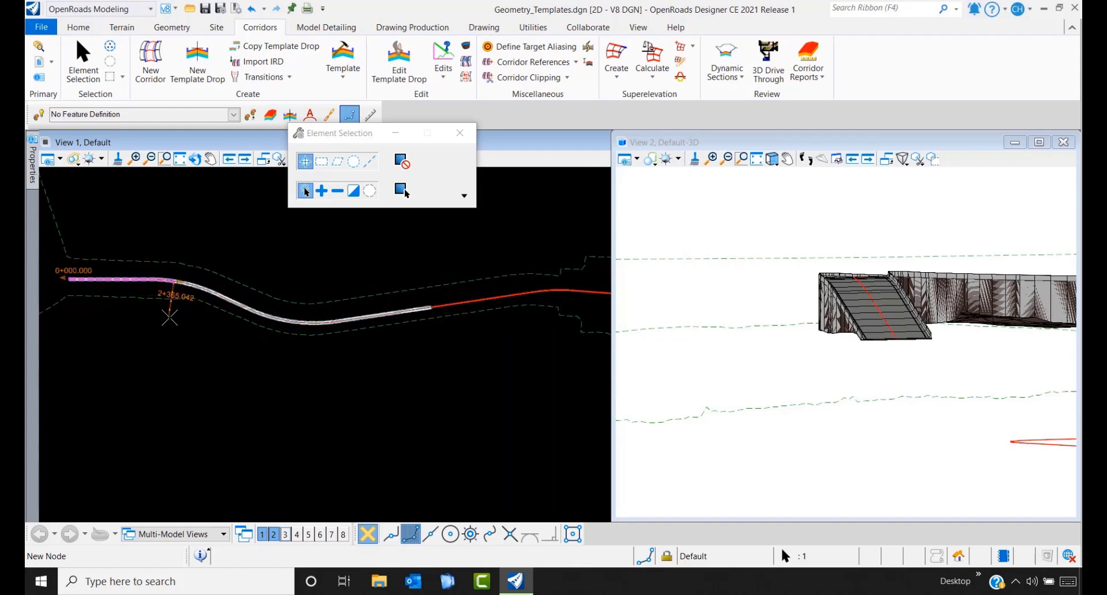
{"action": "left_click", "coordinate": [167, 309]}
{"action": "scroll", "coordinate": [876, 345], "scroll_direction": "up", "scroll_amount": 4}
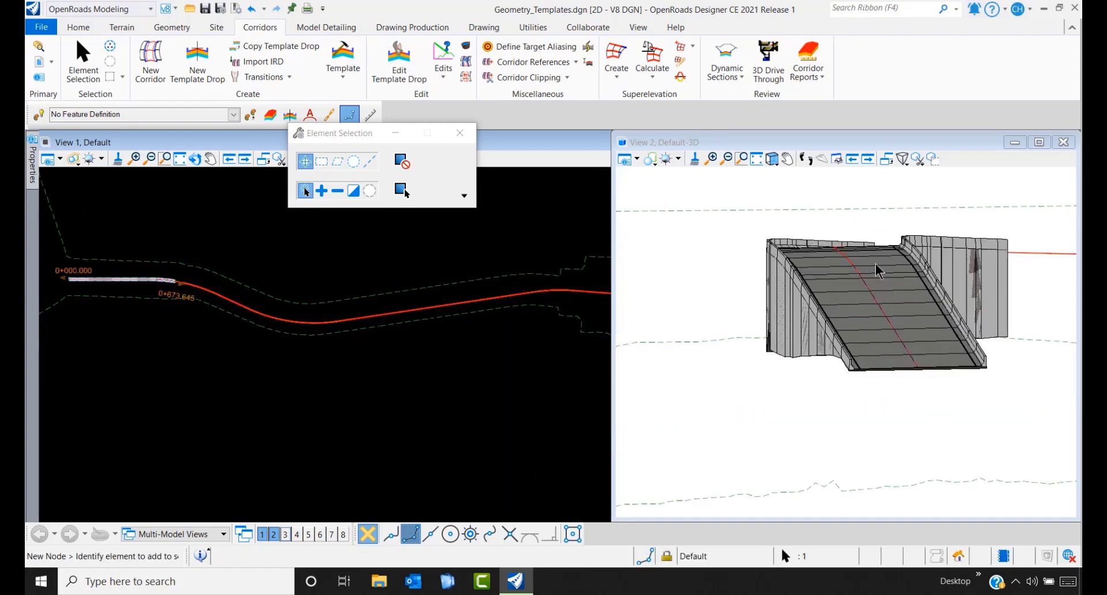
{"action": "left_click", "coordinate": [878, 288]}
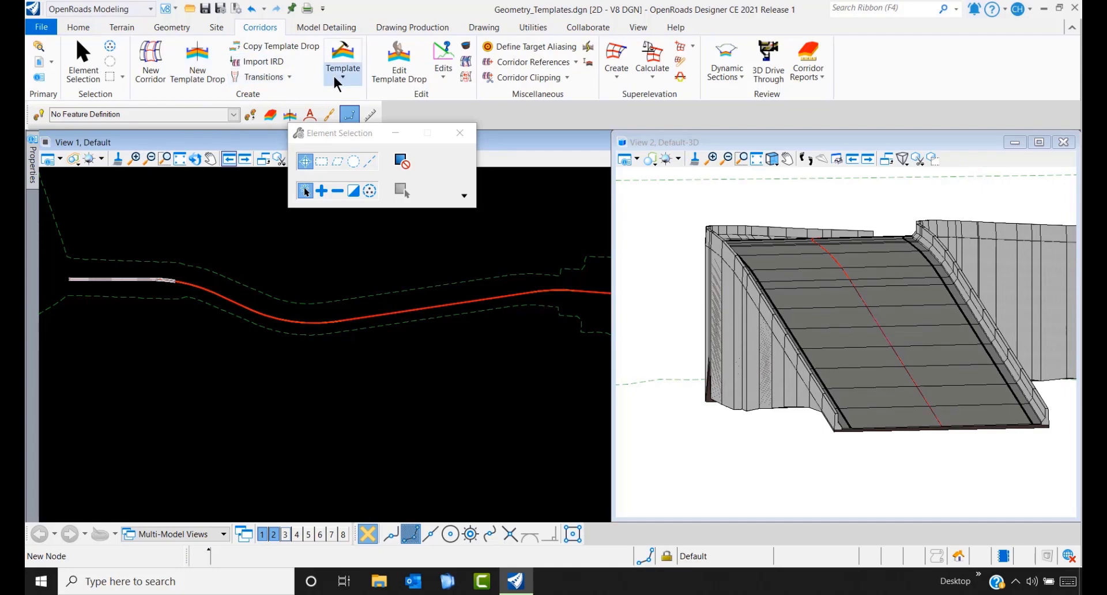
- Choose the corridor and the Bridges > UniCamber > Bridge_Unicamber_Viaduct template for a new template drop
{"action": "left_click", "coordinate": [188, 72]}
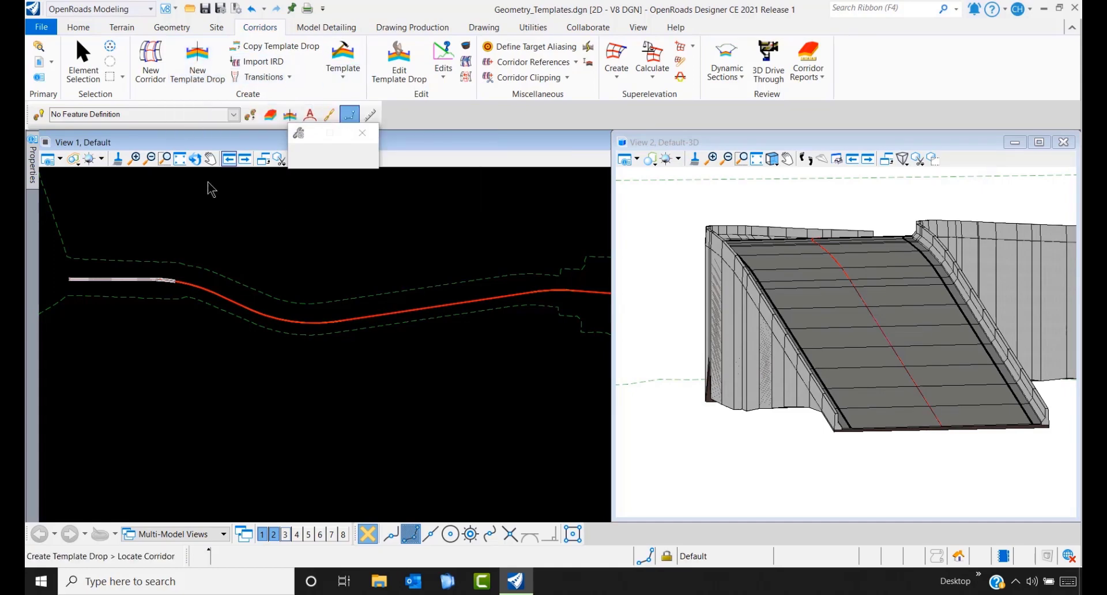
{"action": "scroll", "coordinate": [173, 288], "scroll_direction": "up", "scroll_amount": 4}
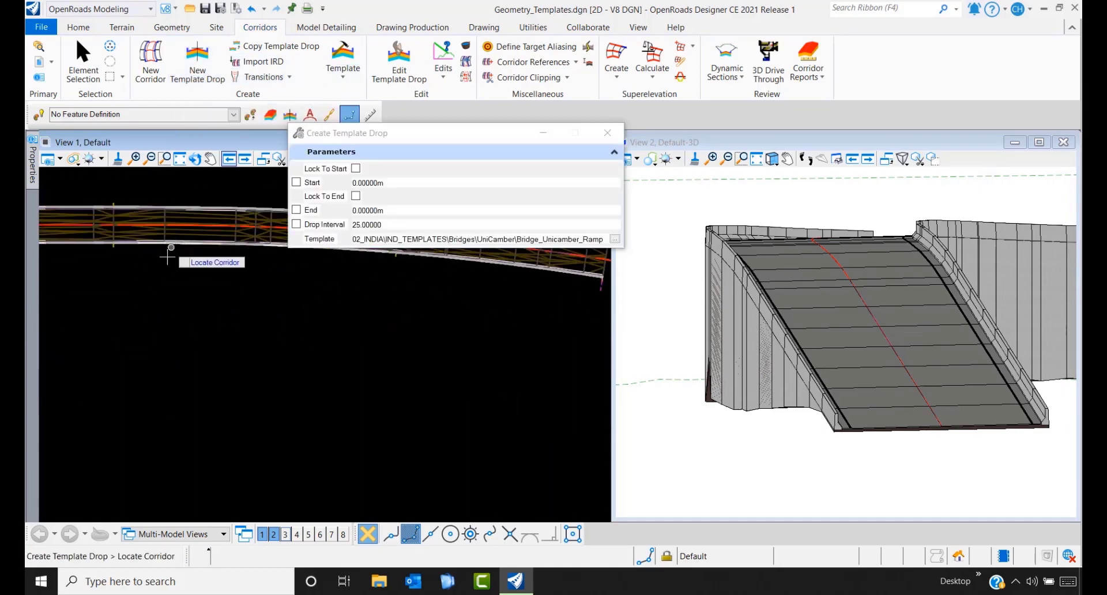
{"action": "scroll", "coordinate": [158, 271], "scroll_direction": "up", "scroll_amount": 3}
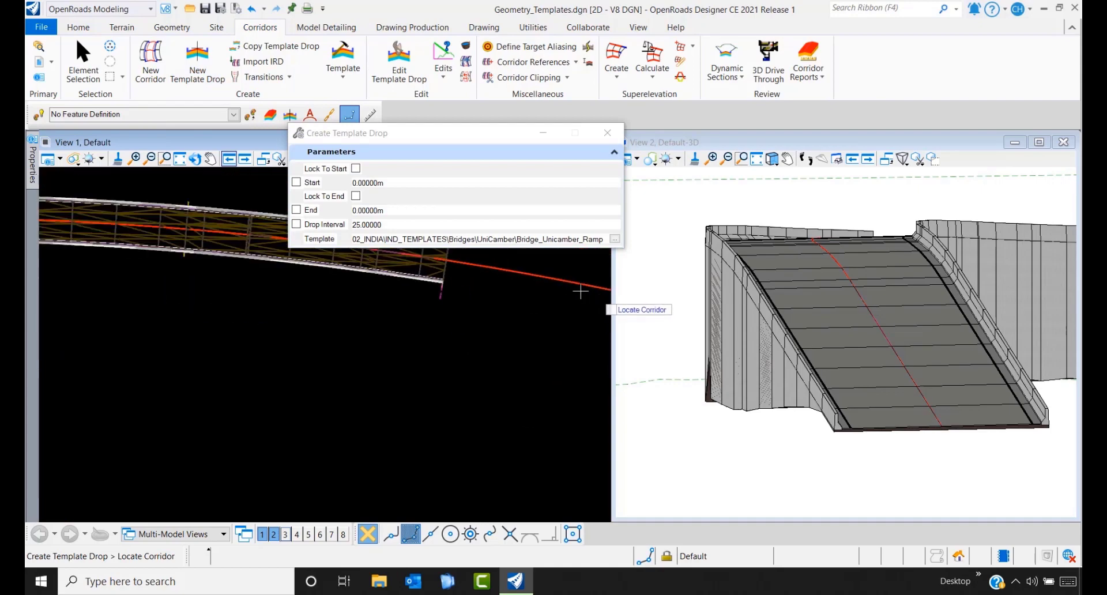
{"action": "scroll", "coordinate": [580, 291], "scroll_direction": "up", "scroll_amount": 1}
{"action": "left_click", "coordinate": [83, 249]}
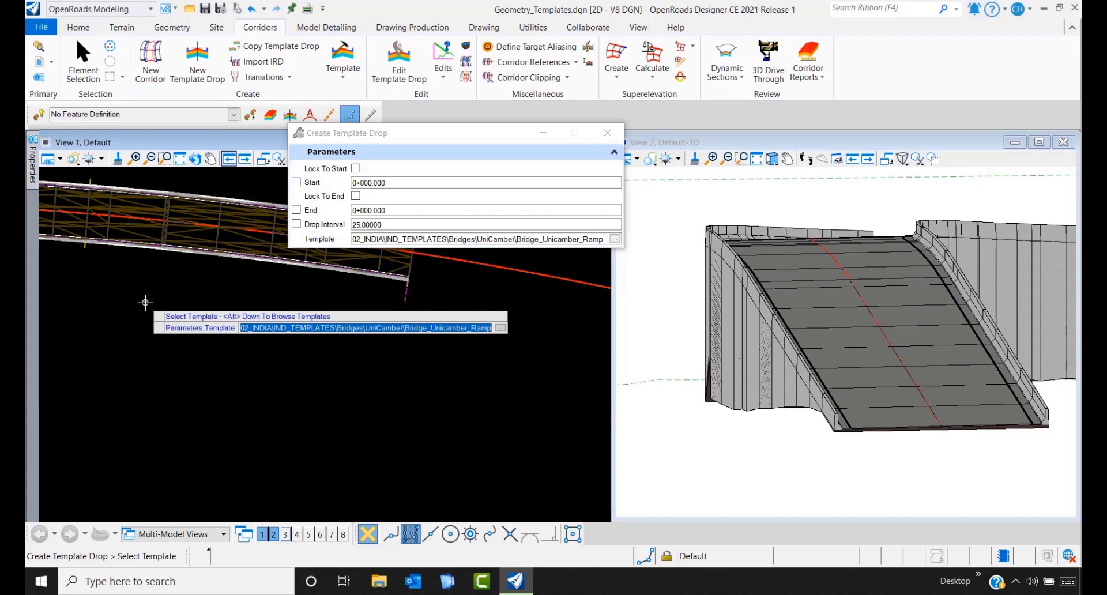
{"action": "key", "text": "alt+Down"}
{"action": "left_click_drag", "start_coordinate": [402, 383], "coordinate": [369, 381]}
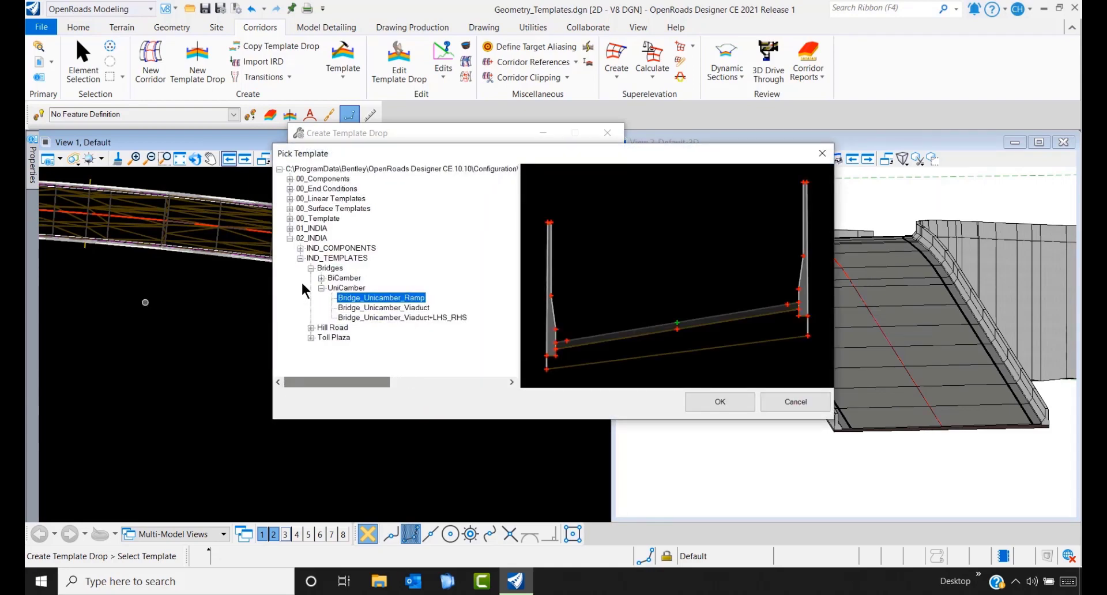
{"action": "left_click", "coordinate": [311, 268]}
{"action": "left_click", "coordinate": [311, 268]}
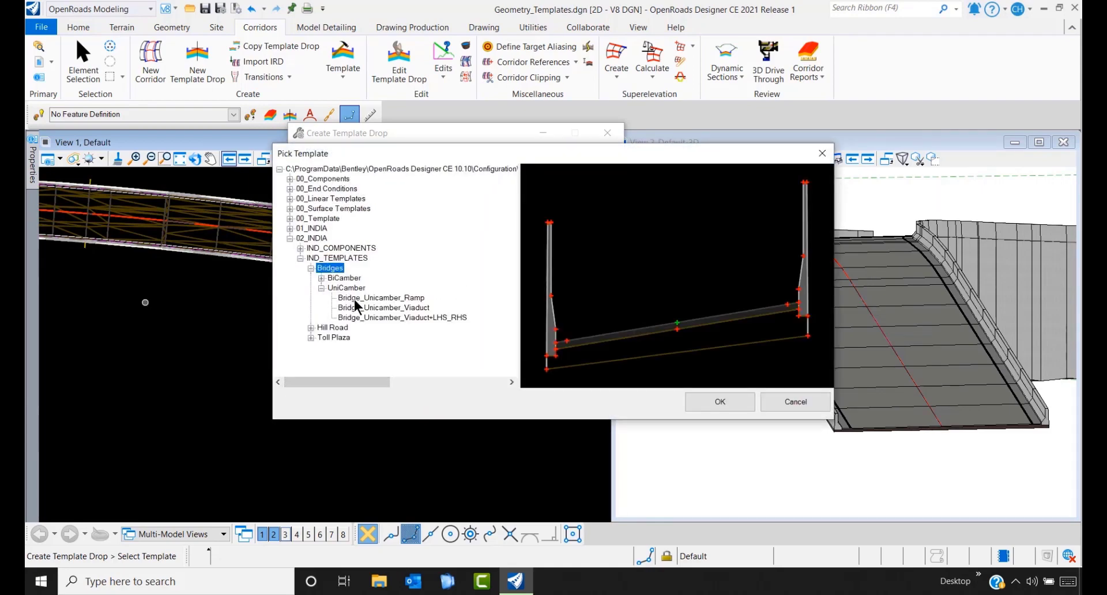
{"action": "left_click", "coordinate": [409, 307]}
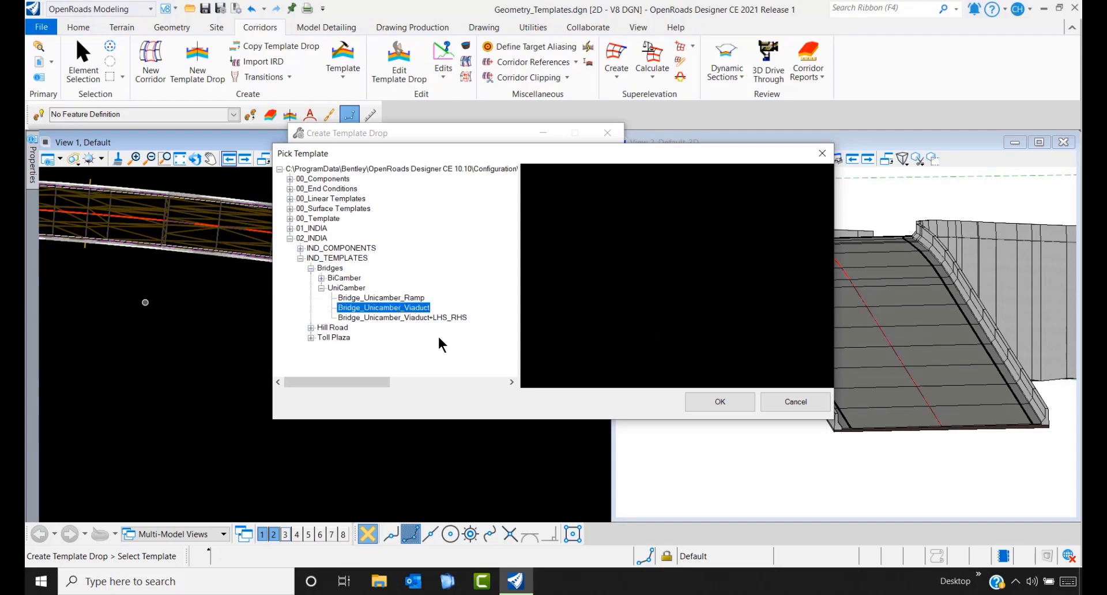
{"action": "left_click", "coordinate": [696, 402]}
{"action": "scroll", "coordinate": [369, 403], "scroll_direction": "down", "scroll_amount": 4}
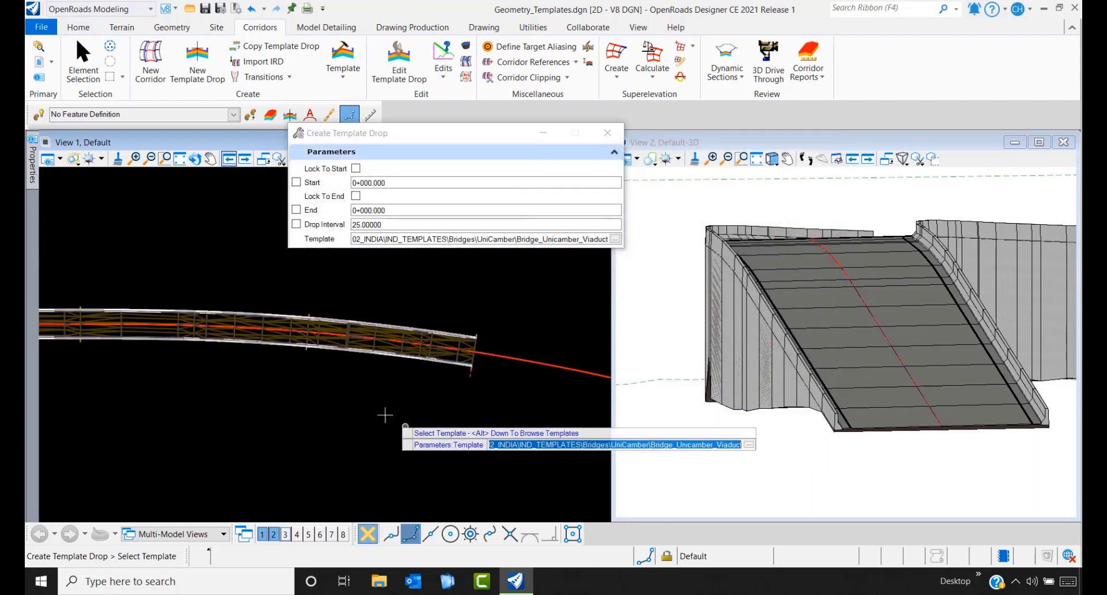
{"action": "left_click", "coordinate": [361, 397]}
- Place the viaduct drop from station 1+072.533 to 2+587.079 at a 25 interval
{"action": "scroll", "coordinate": [363, 403], "scroll_direction": "down", "scroll_amount": 3}
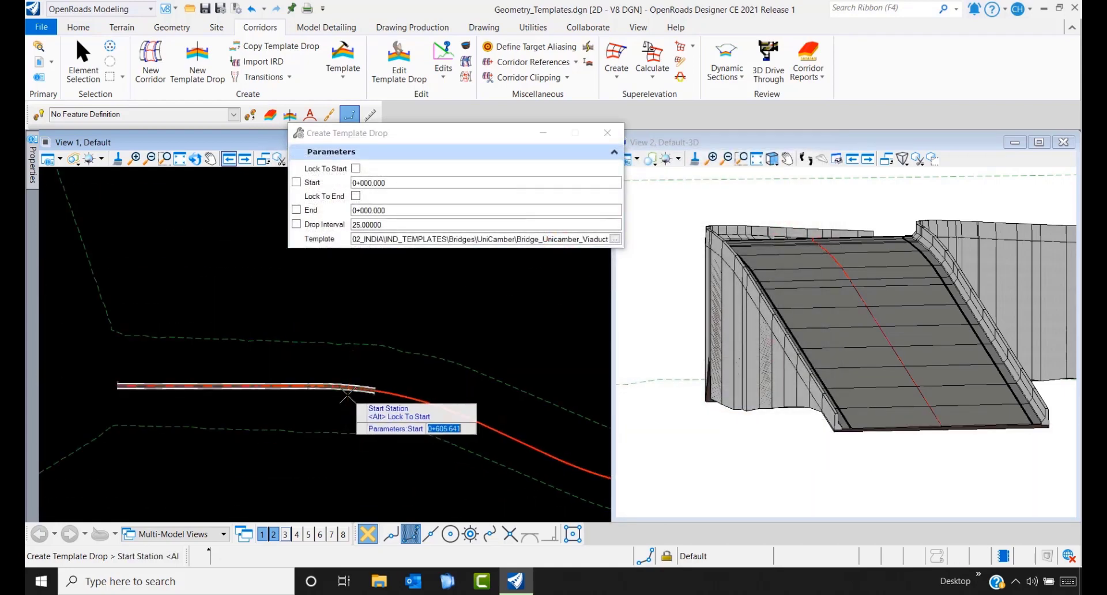
{"action": "scroll", "coordinate": [406, 453], "scroll_direction": "down", "scroll_amount": 3}
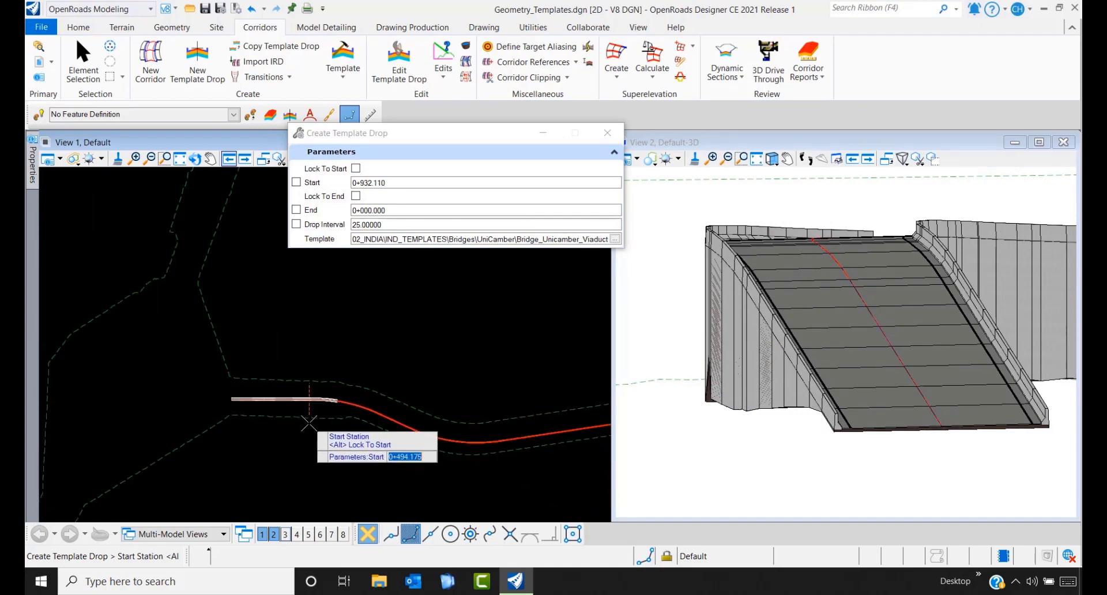
{"action": "scroll", "coordinate": [378, 451], "scroll_direction": "up", "scroll_amount": 1}
{"action": "left_click", "coordinate": [373, 451]}
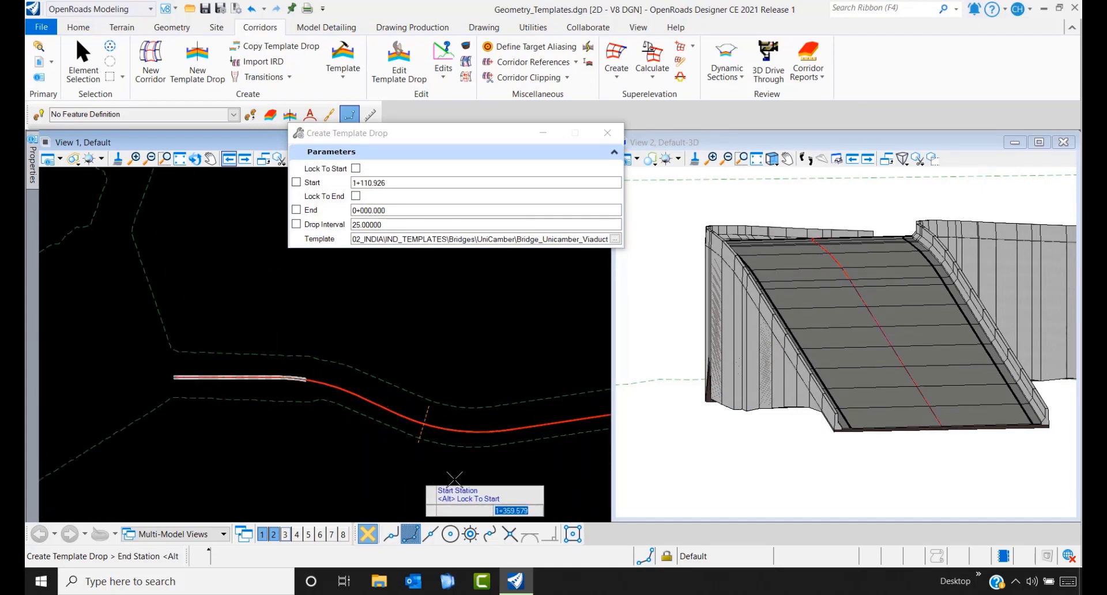
{"action": "scroll", "coordinate": [381, 461], "scroll_direction": "down", "scroll_amount": 2}
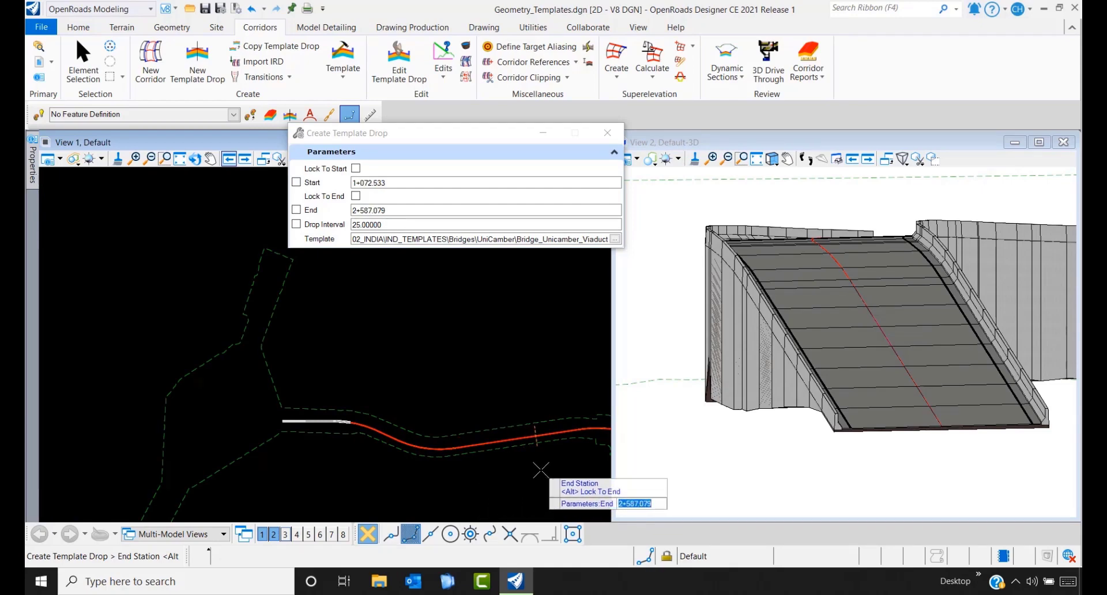
{"action": "left_click", "coordinate": [541, 470]}
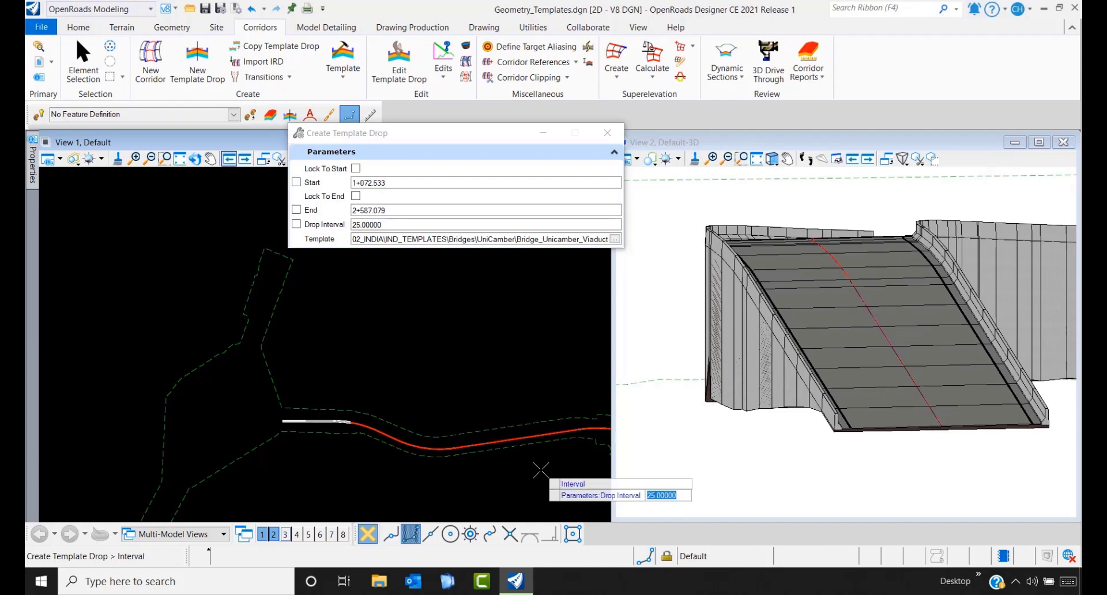
{"action": "left_click", "coordinate": [541, 469]}
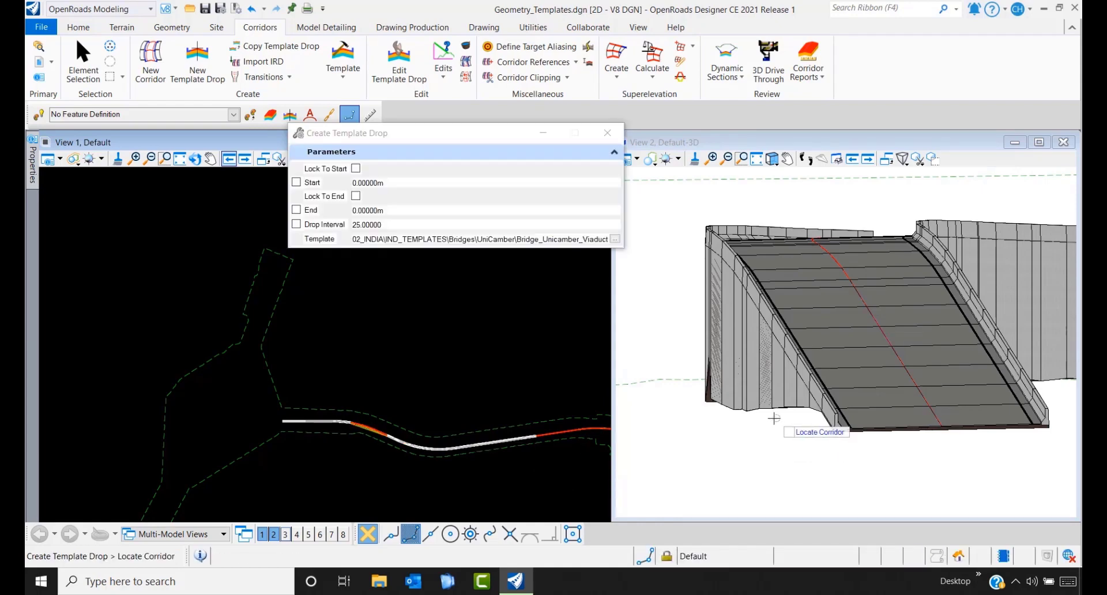
{"action": "right_click", "coordinate": [358, 494]}
- Orbit and zoom View 2 to examine the box-section viaduct deck and the ramp along the curve
{"action": "scroll", "coordinate": [736, 385], "scroll_direction": "down", "scroll_amount": 5}
{"action": "middle_click_drag", "start_coordinate": [737, 392], "coordinate": [770, 339], "text": "shift"}
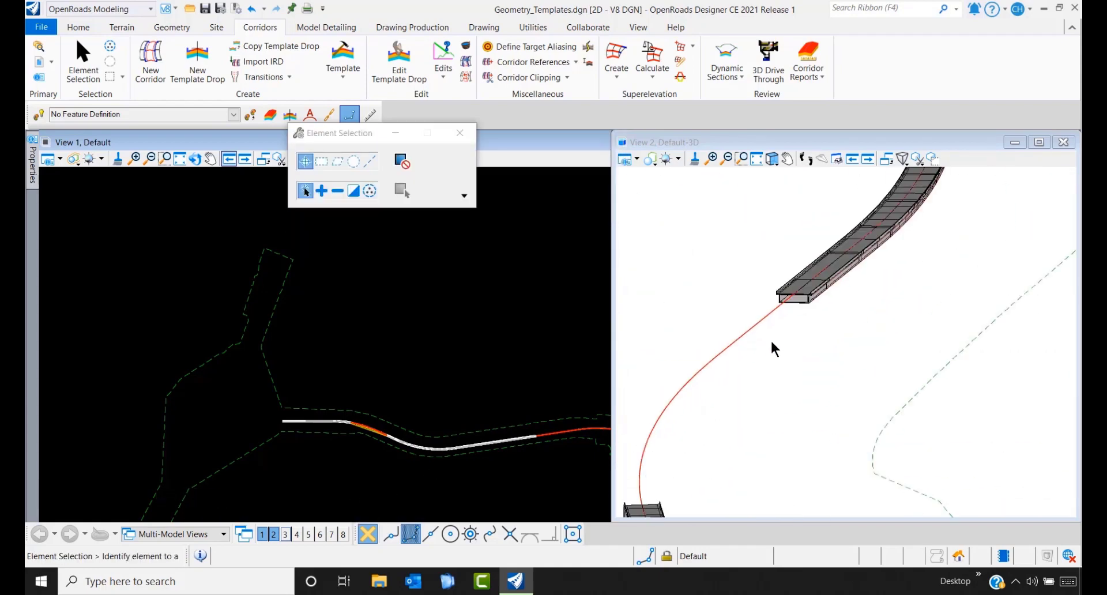
{"action": "scroll", "coordinate": [784, 313], "scroll_direction": "up", "scroll_amount": 5}
{"action": "middle_click_drag", "start_coordinate": [710, 294], "coordinate": [761, 317], "text": "shift"}
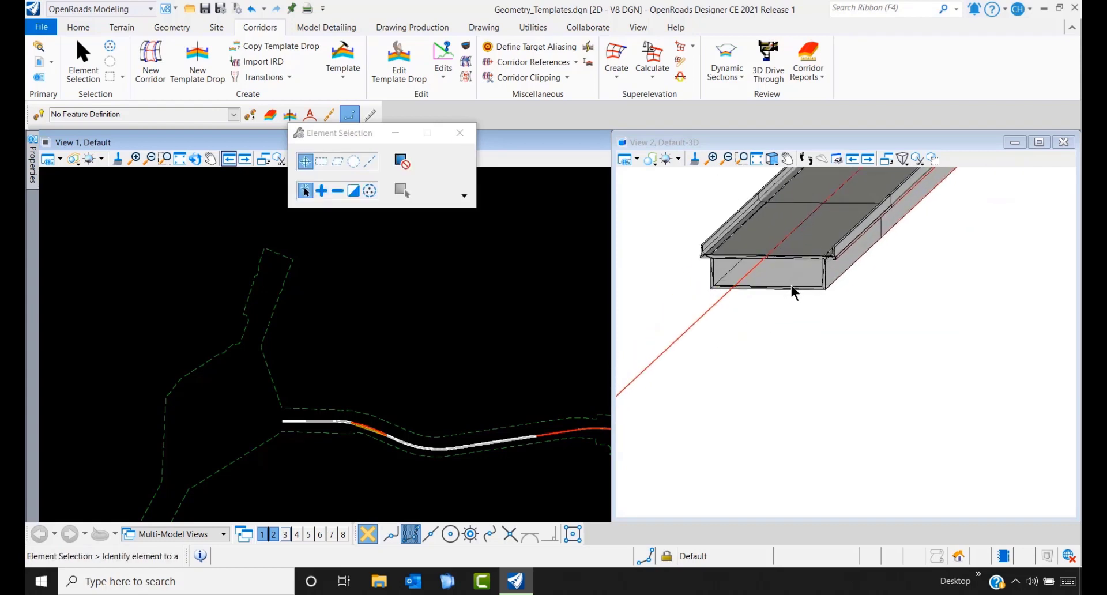
{"action": "scroll", "coordinate": [791, 285], "scroll_direction": "up", "scroll_amount": 3}
{"action": "scroll", "coordinate": [838, 331], "scroll_direction": "down", "scroll_amount": 10}
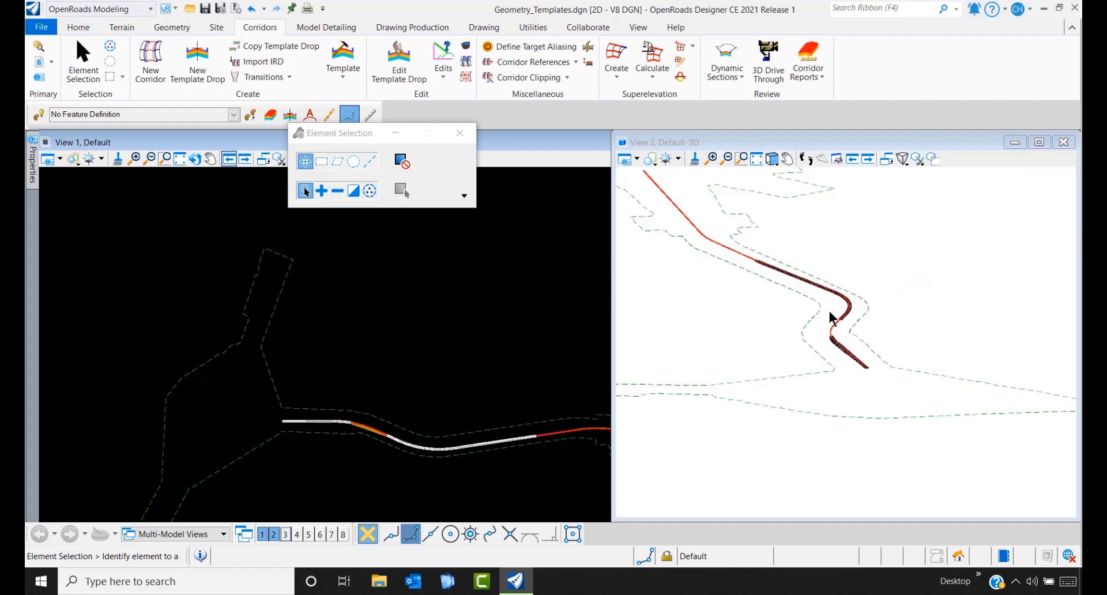
{"action": "scroll", "coordinate": [831, 316], "scroll_direction": "up", "scroll_amount": 5}
{"action": "scroll", "coordinate": [793, 478], "scroll_direction": "up", "scroll_amount": 2}
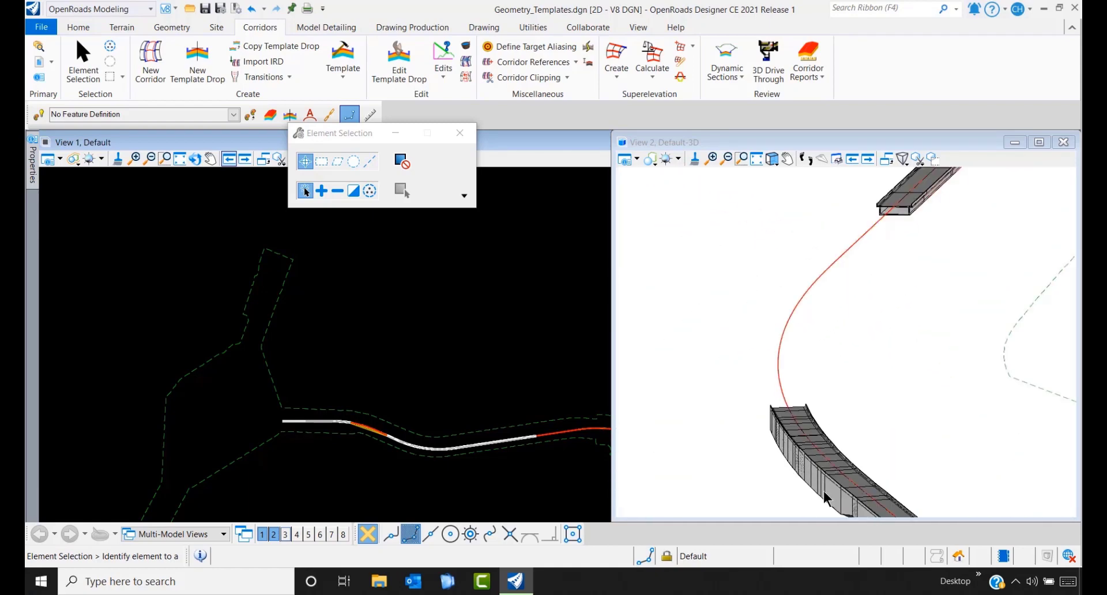
{"action": "scroll", "coordinate": [887, 206], "scroll_direction": "up", "scroll_amount": 2}
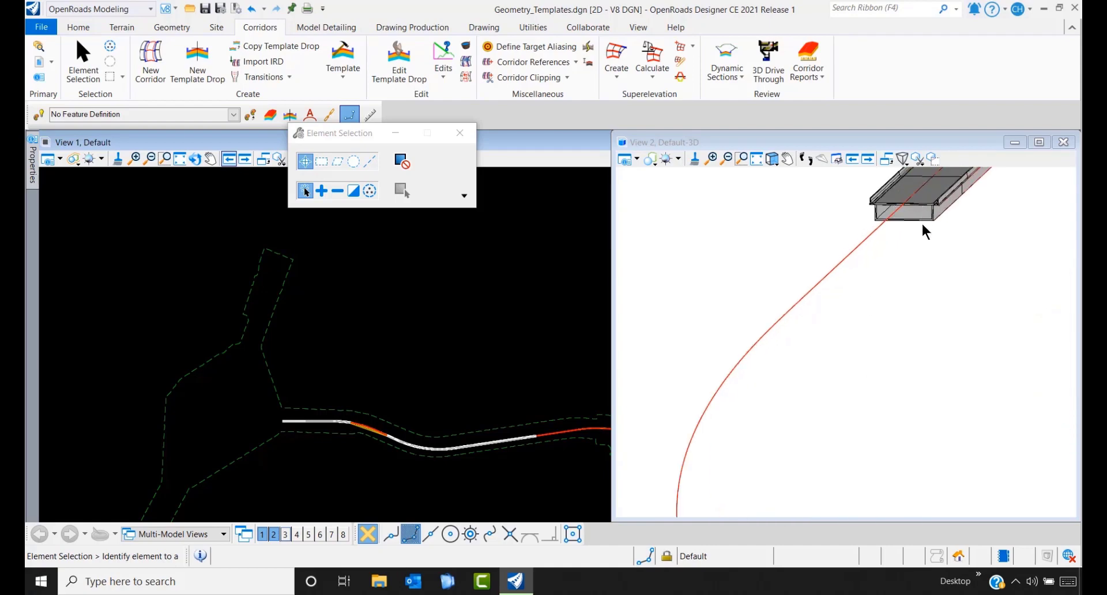